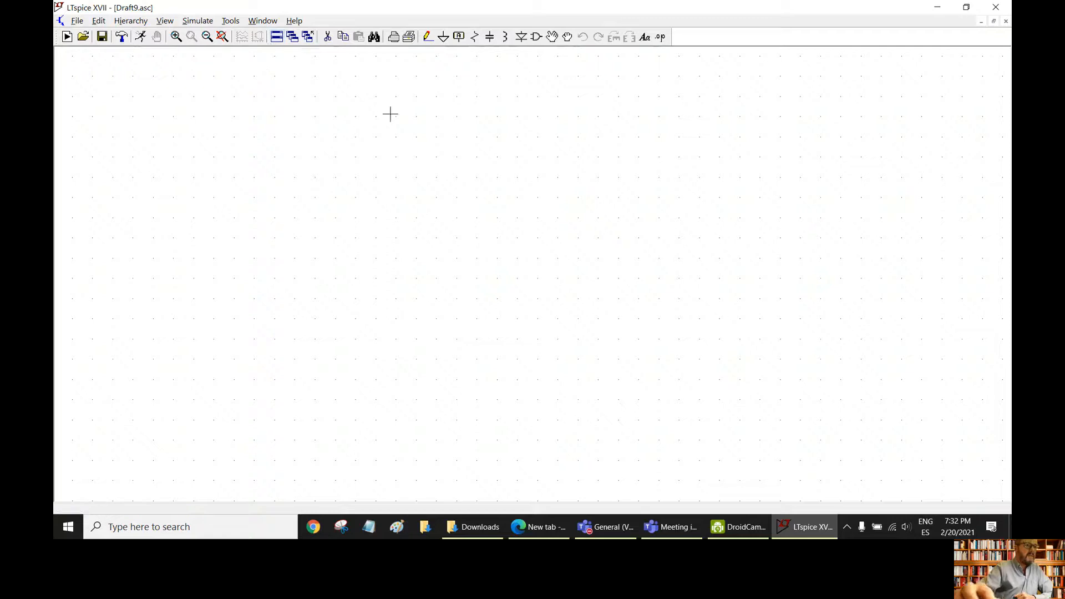
- Open the component symbol selector, and switch to File Explorer to open the Documents\LTspiceXVII\lib folder
click(536, 37)
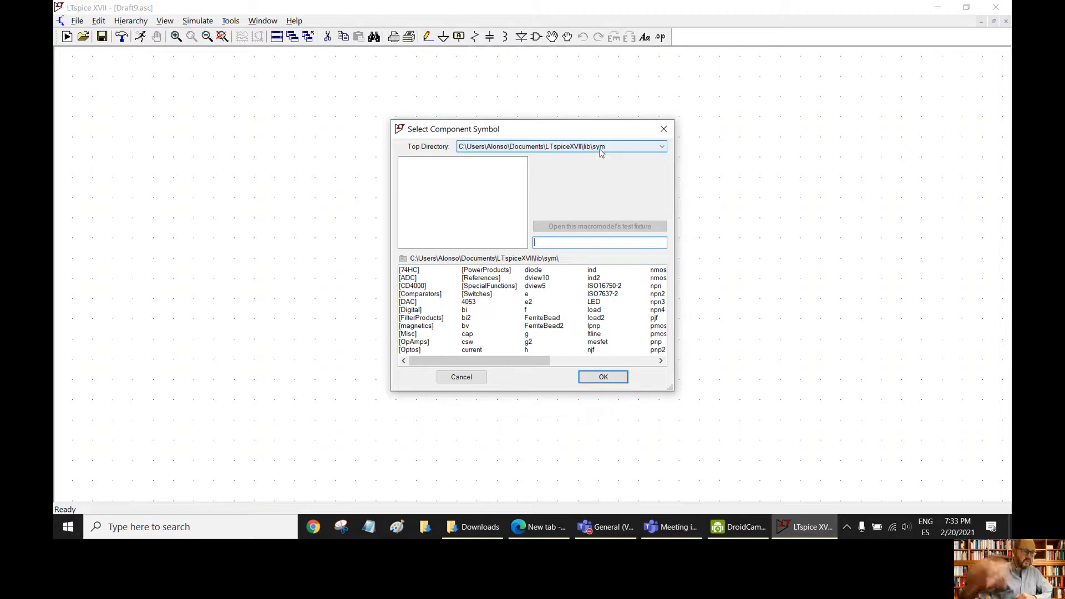
mouse_move(475, 532)
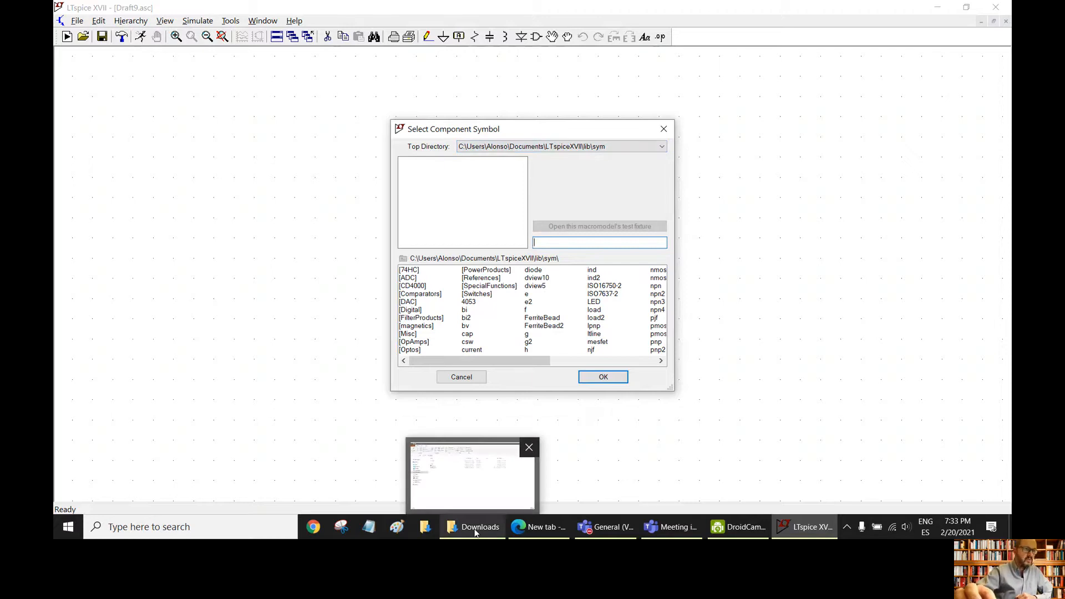
click(475, 532)
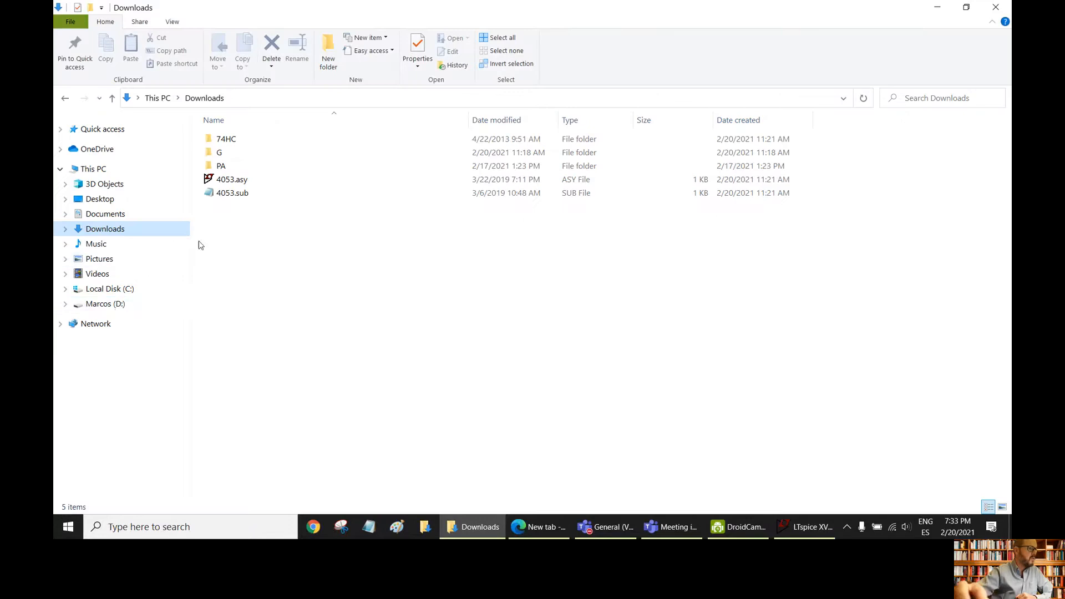
click(104, 214)
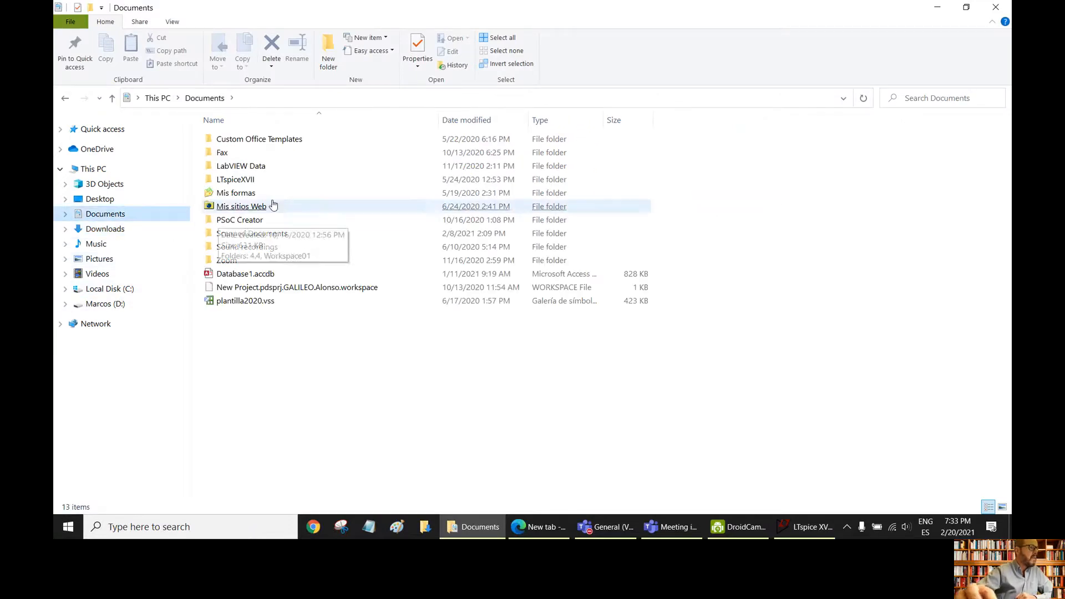
double_click(239, 180)
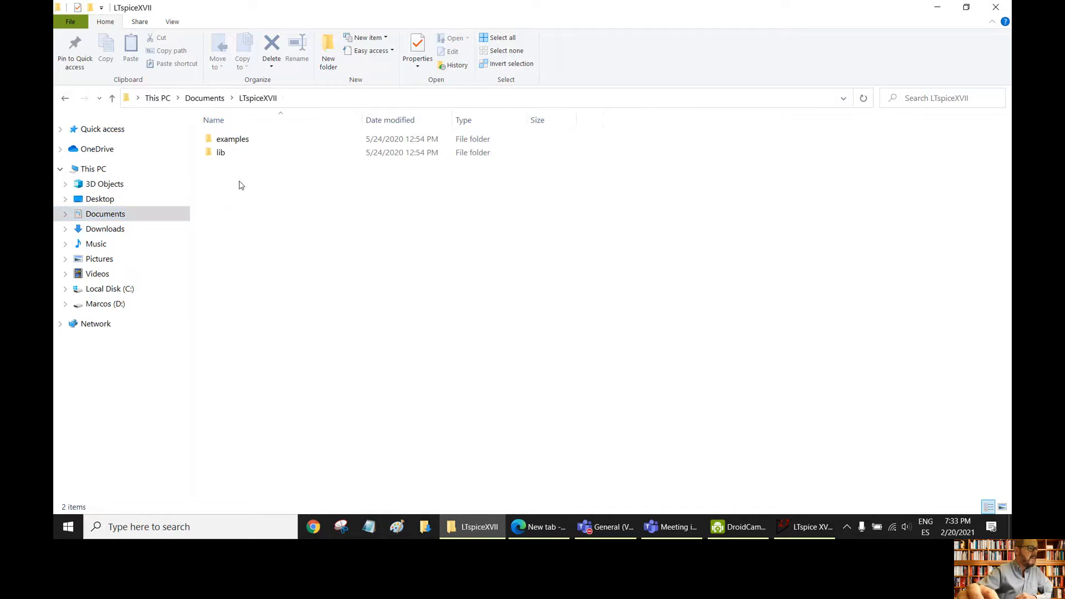
click(222, 159)
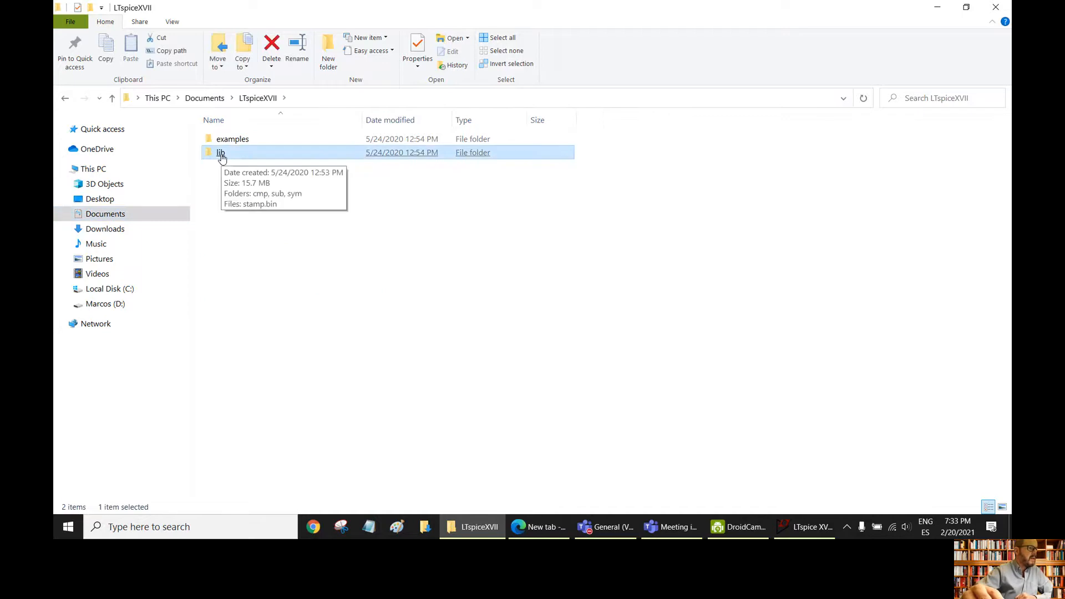
double_click(222, 159)
click(221, 153)
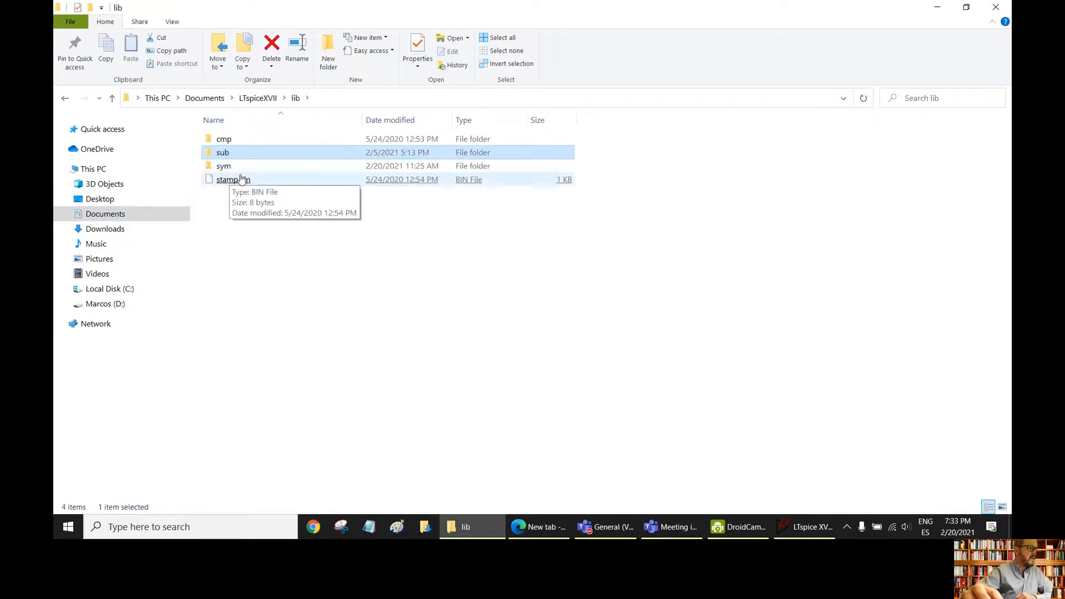
- Open the sym folder inside lib and browse to its .asy symbol files
click(223, 167)
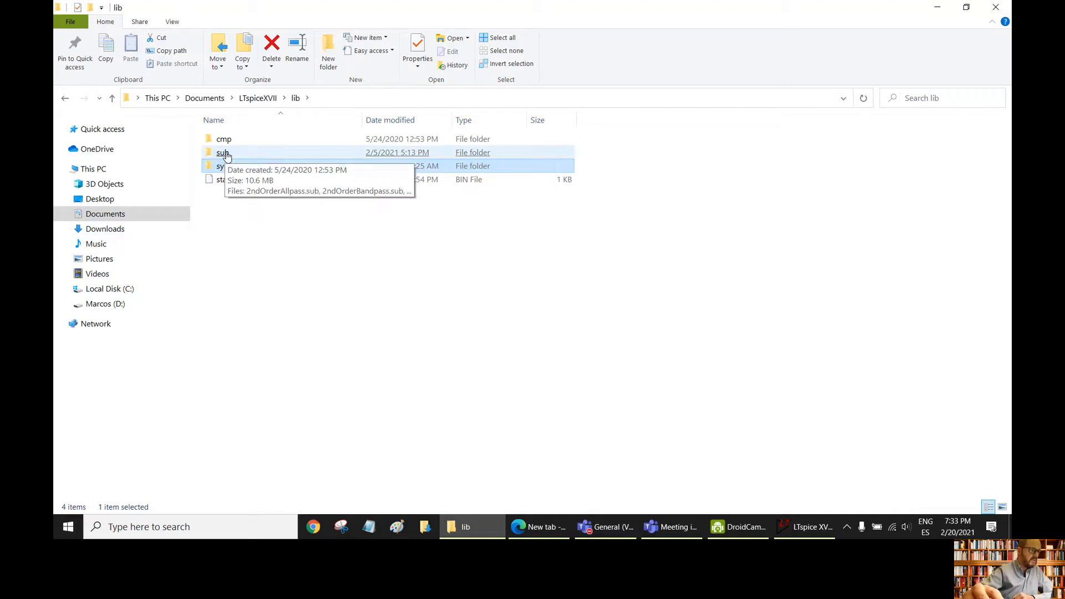
click(216, 155)
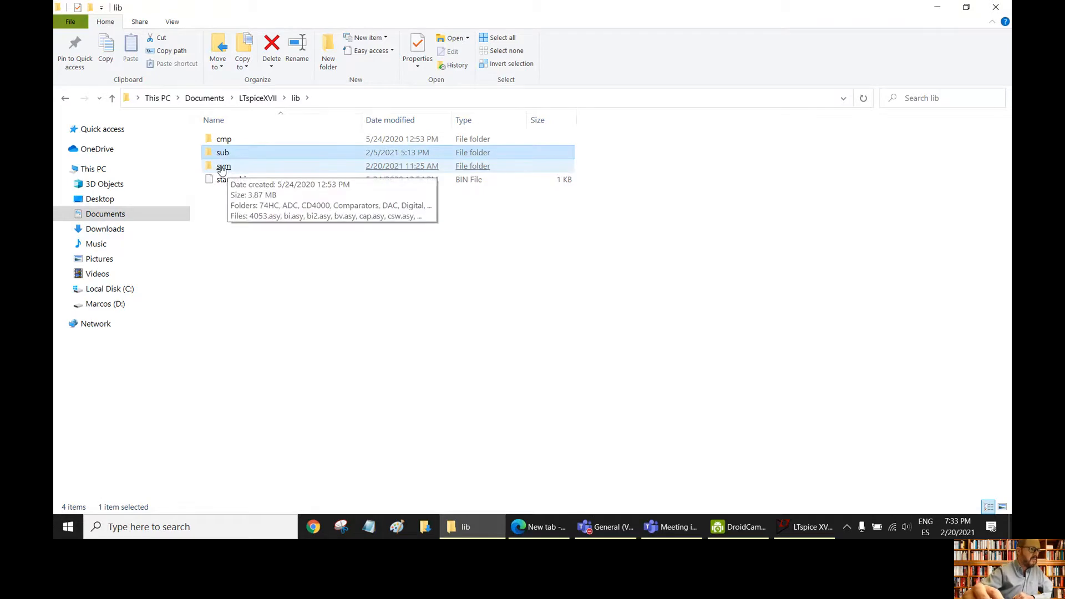
double_click(222, 167)
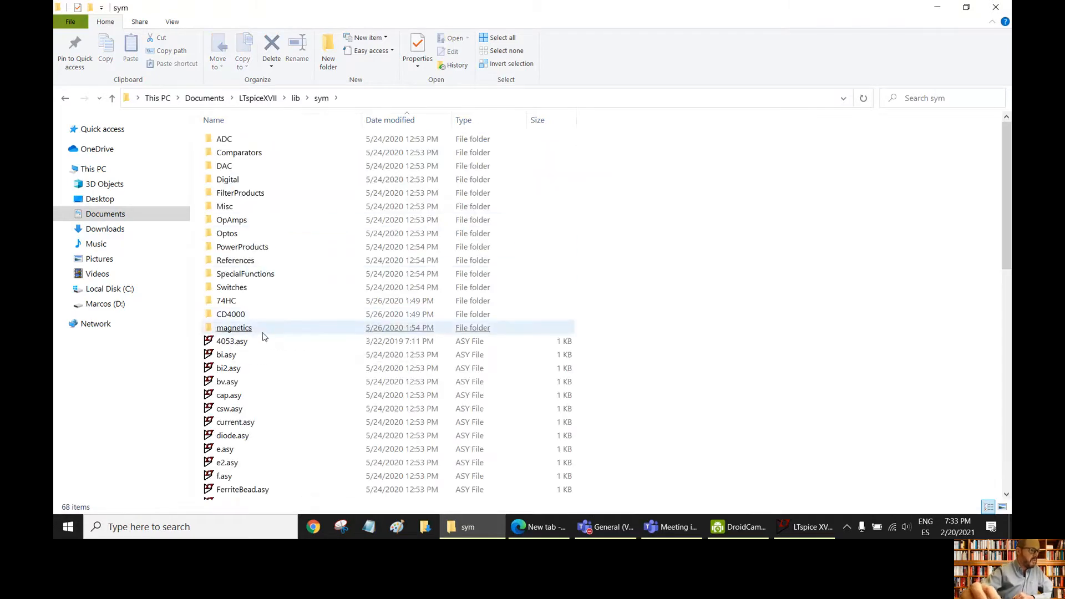
click(259, 370)
scroll(259, 371, down, 2)
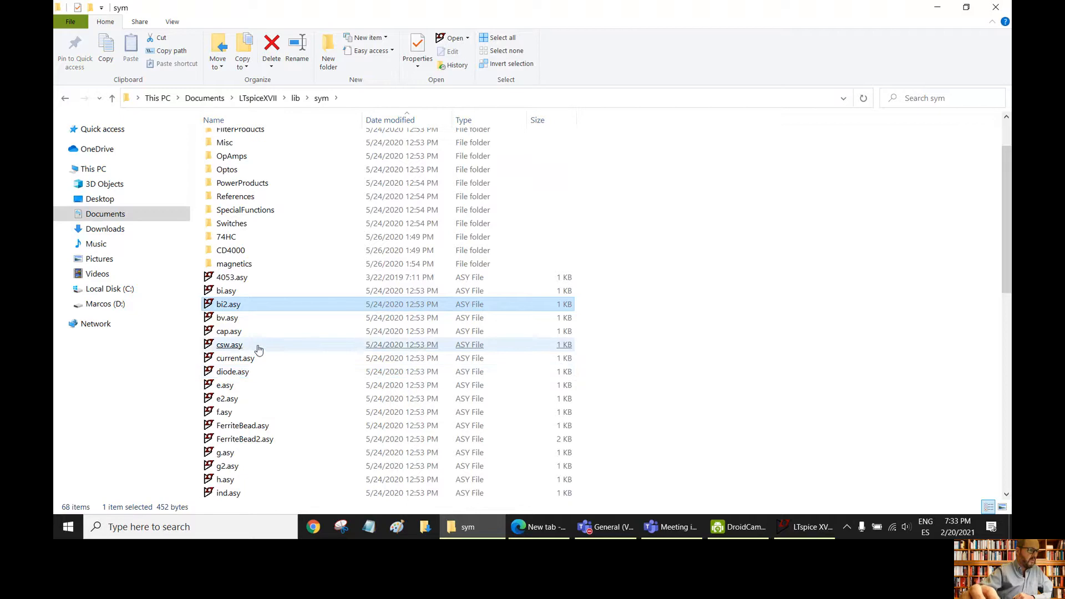
- Open the 4053.asy symbol in LTspice to examine its drawing and pins, and close it
click(235, 283)
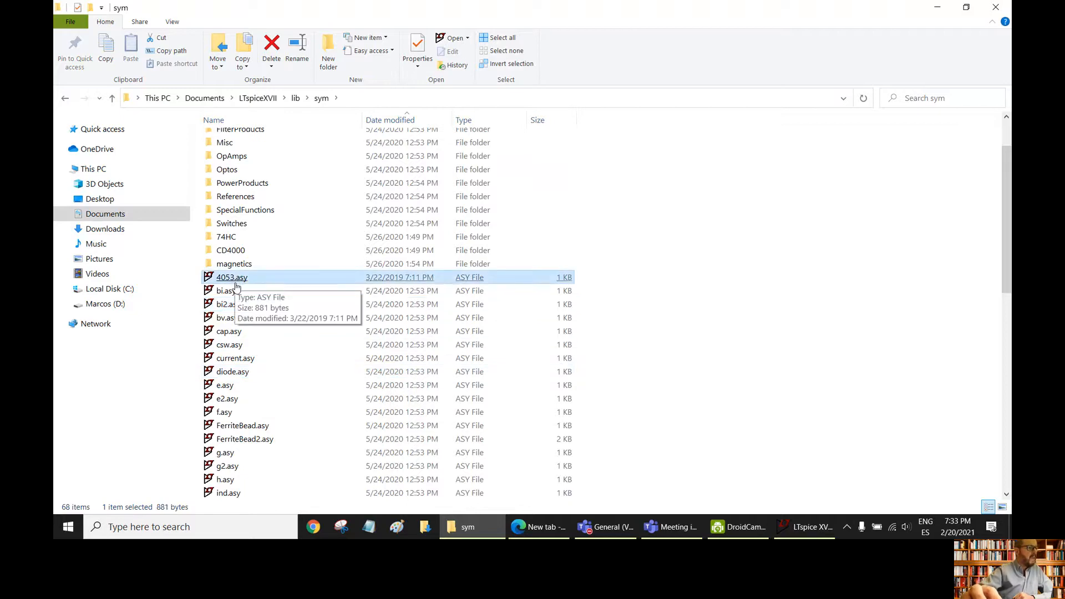
click(229, 375)
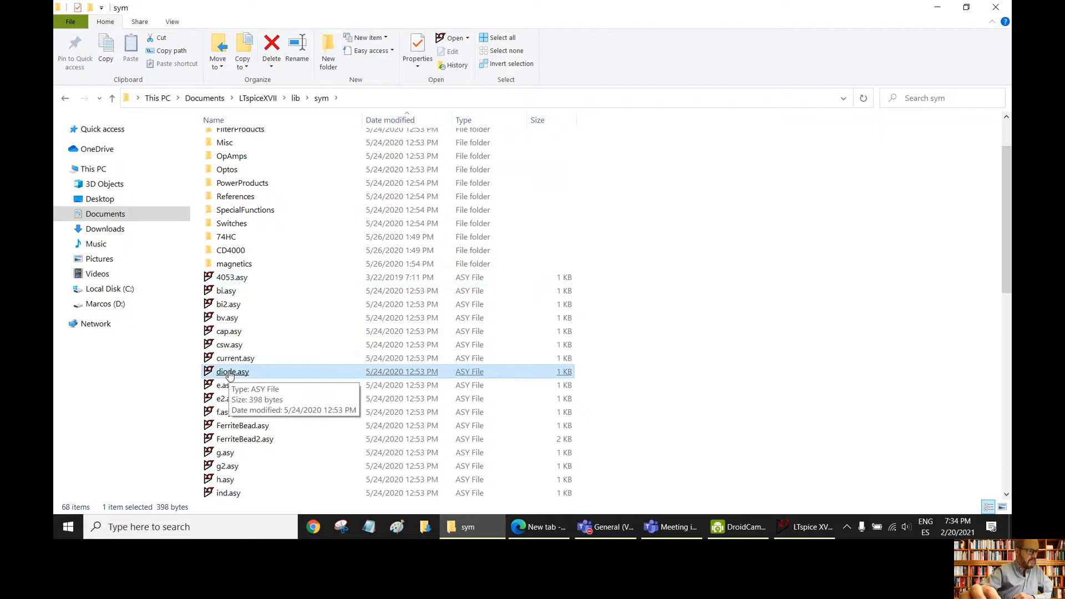
click(230, 319)
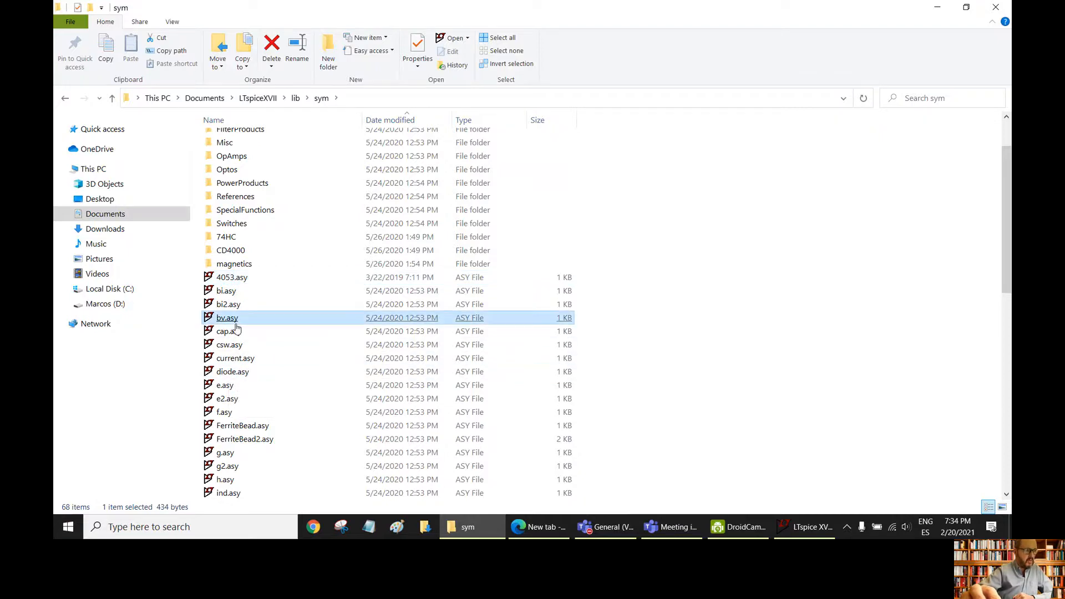
double_click(233, 279)
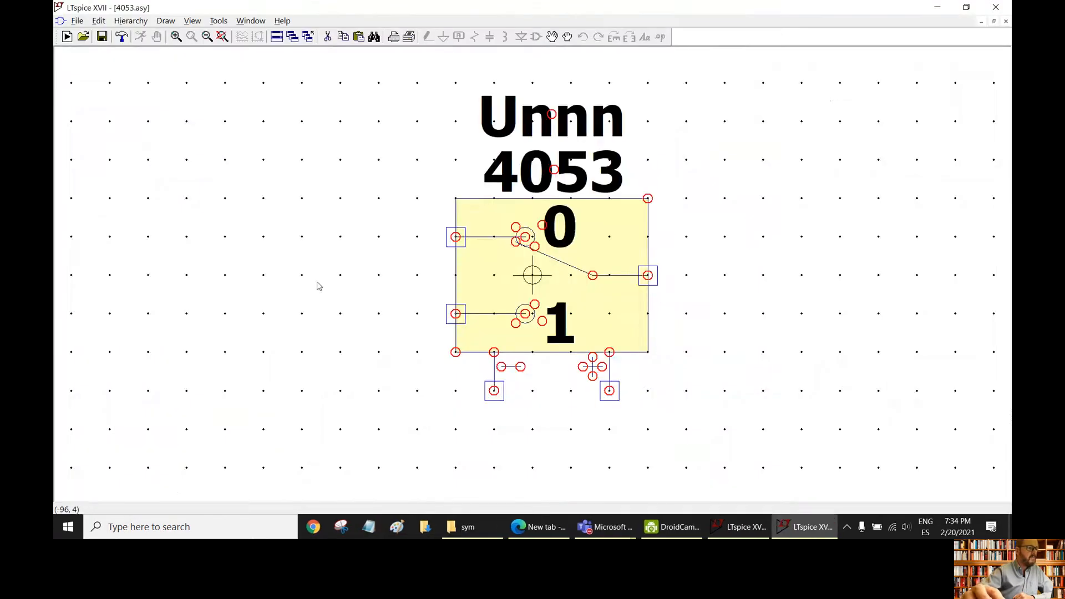
scroll(423, 267, down, 8)
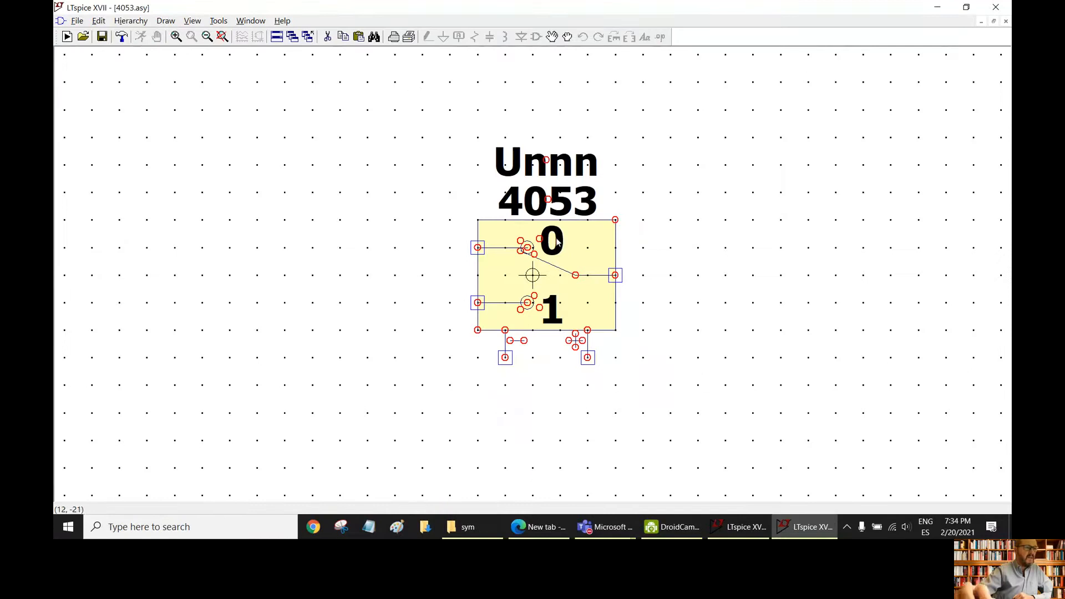
scroll(563, 240, down, 1)
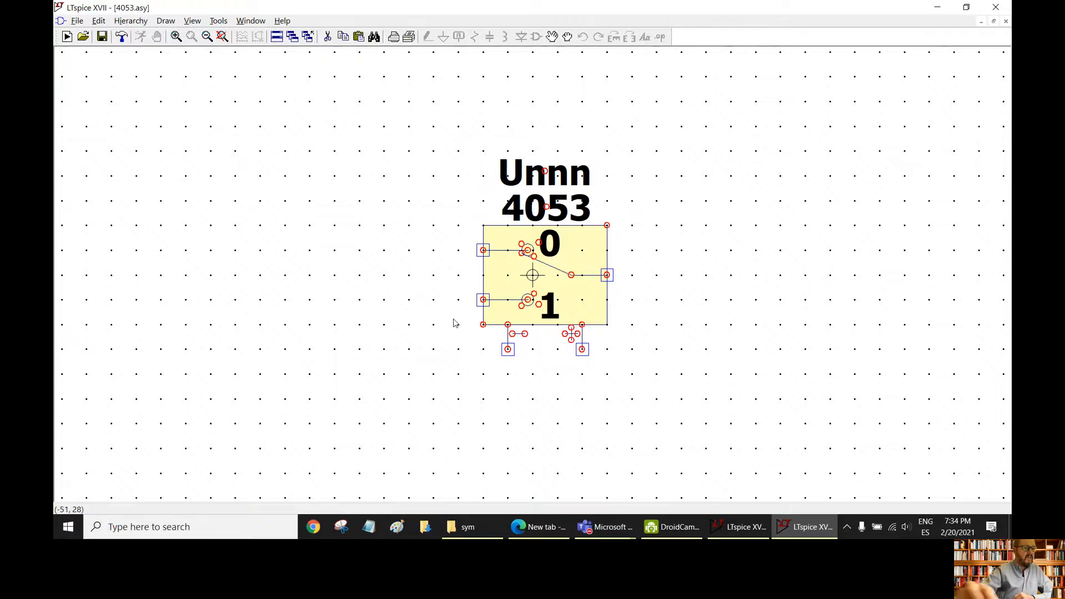
click(995, 8)
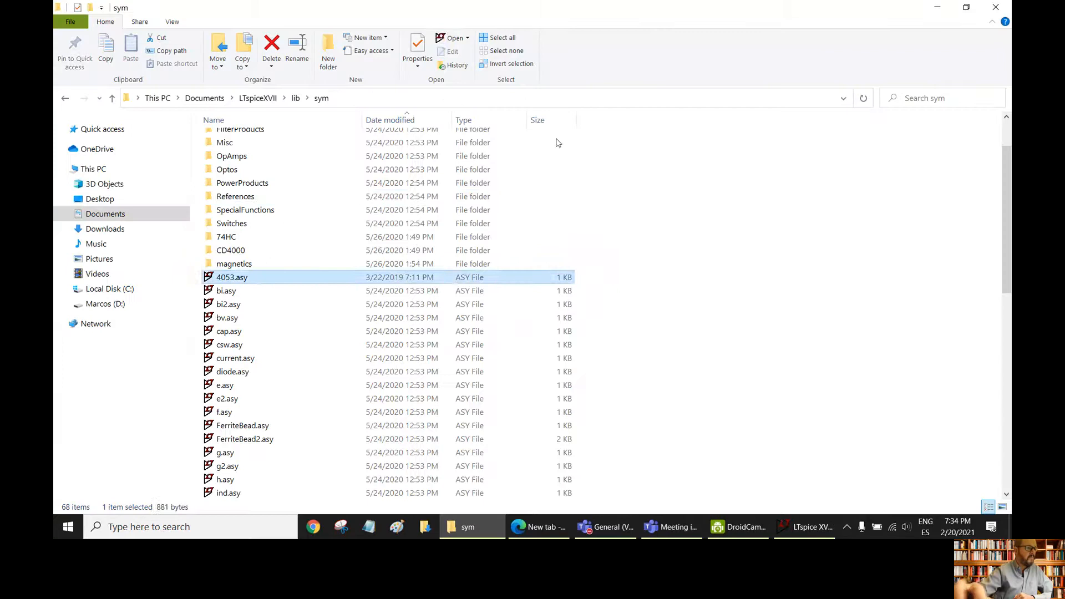
- Open the 74HC subfolder of sym and look through its symbol files
click(411, 196)
scroll(264, 190, up, 2)
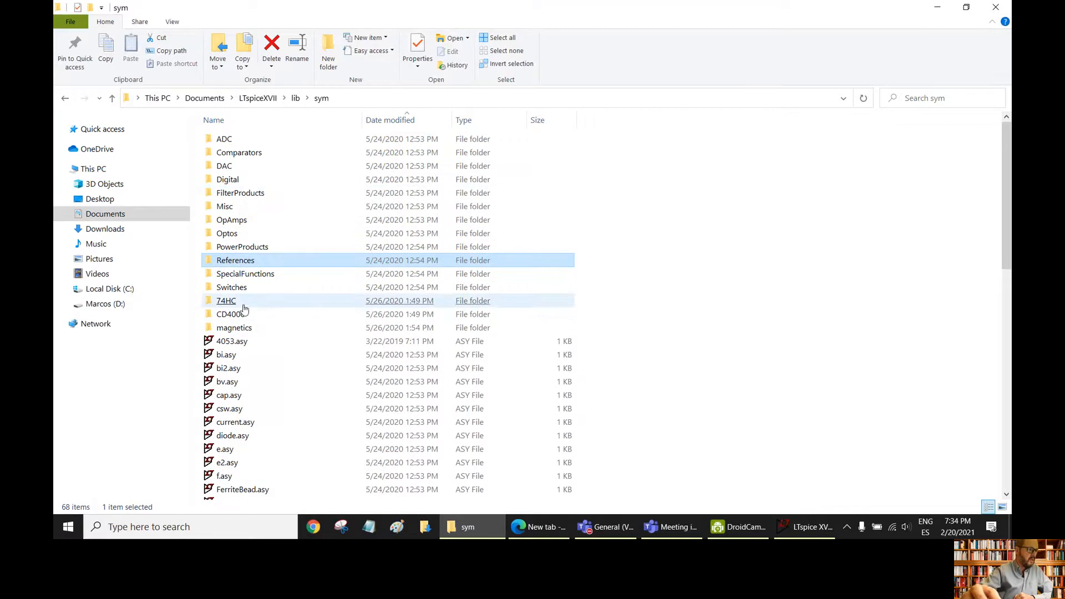
double_click(224, 301)
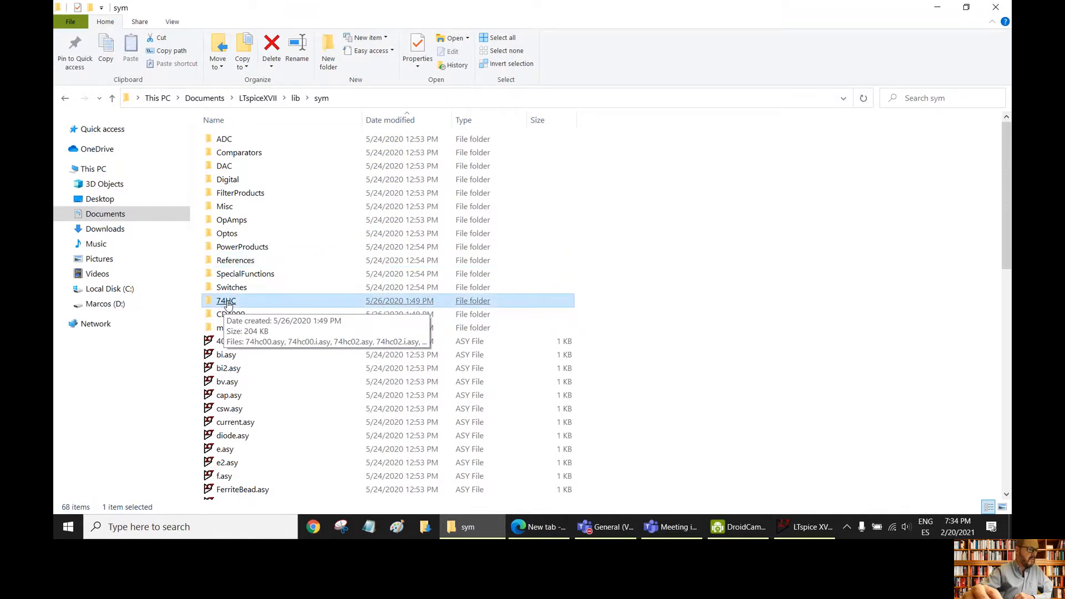
scroll(240, 302, down, 3)
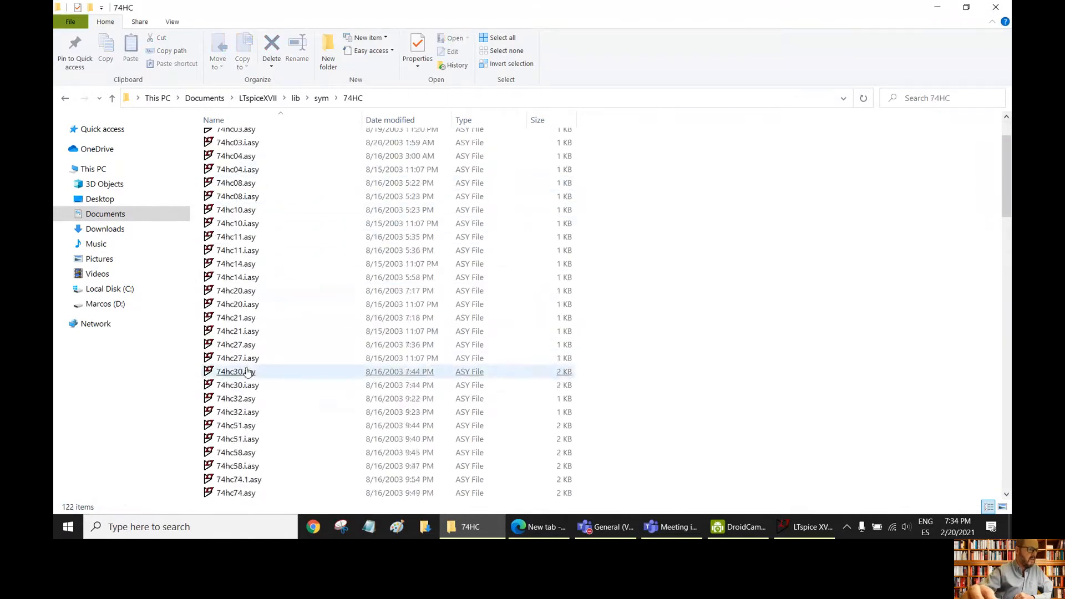
scroll(240, 302, up, 3)
click(237, 305)
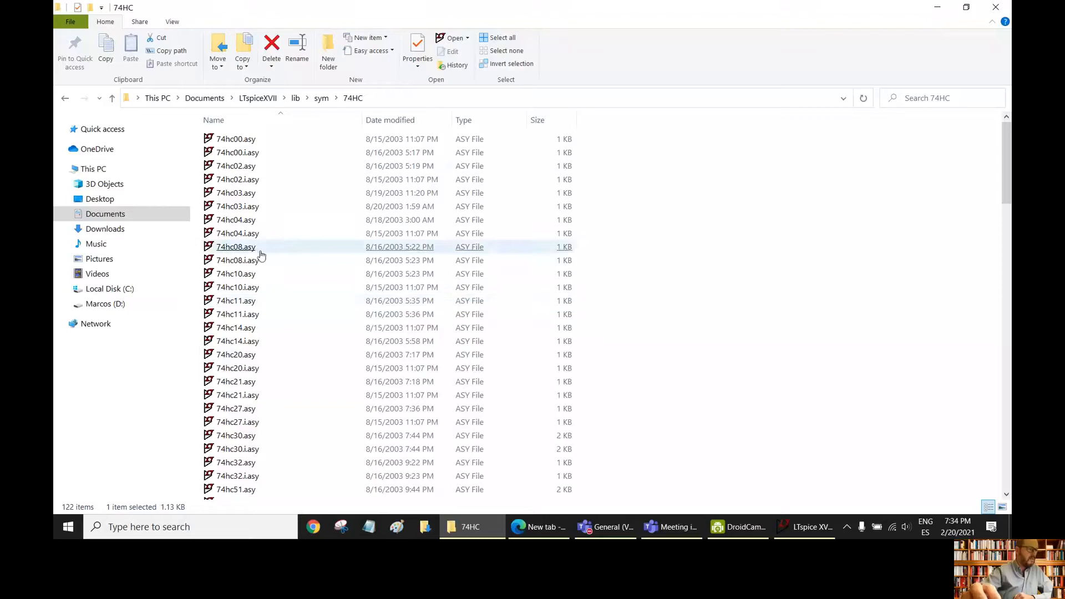
- Open the 74hc00.asy symbol in LTspice to examine the gate's drawing, and close it
click(252, 166)
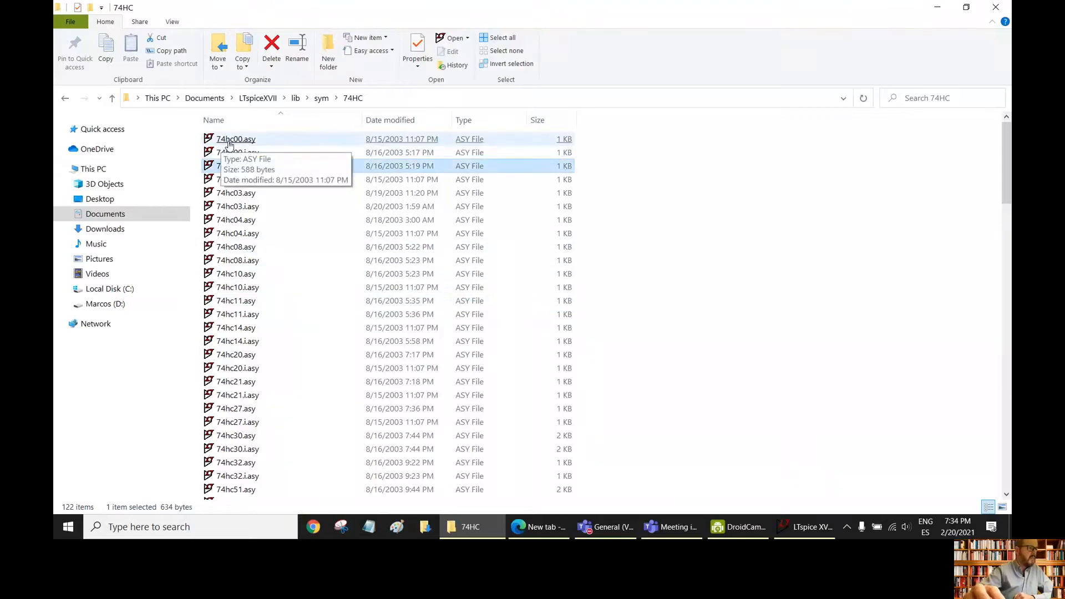
click(244, 142)
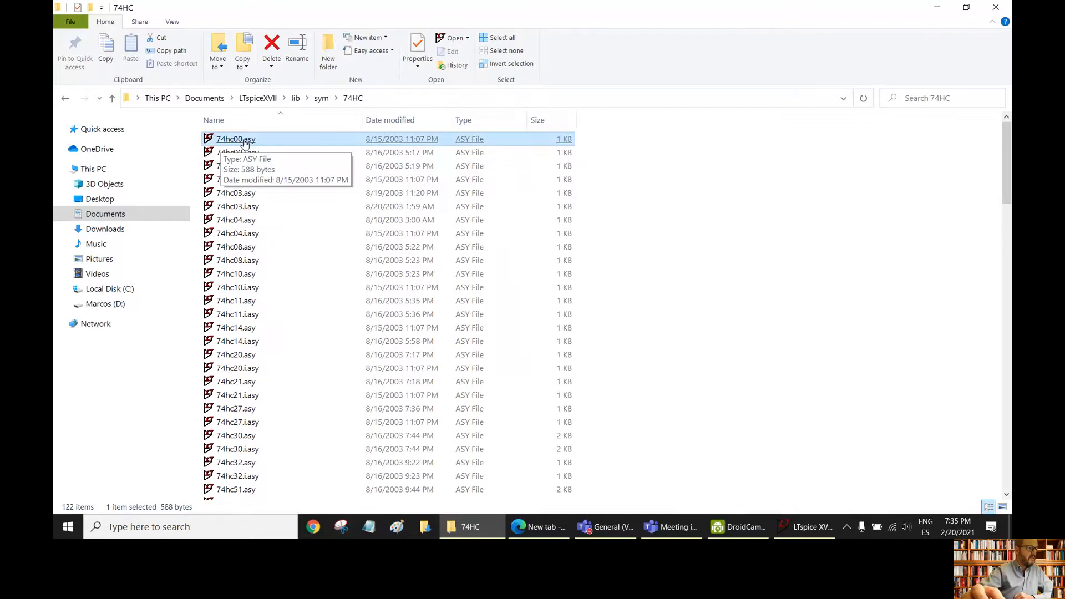
double_click(244, 142)
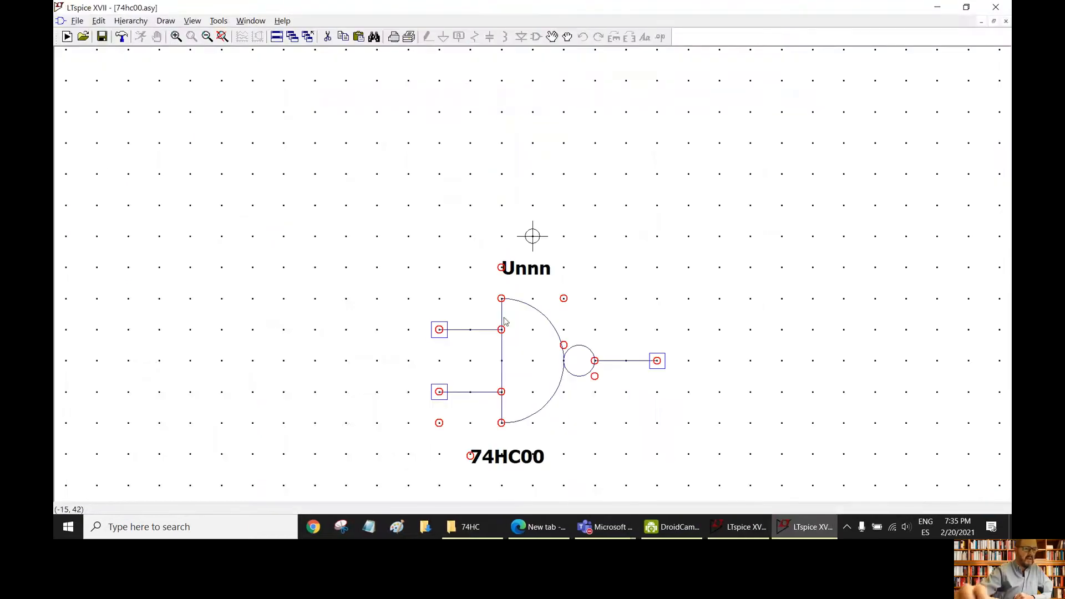
scroll(502, 327, down, 3)
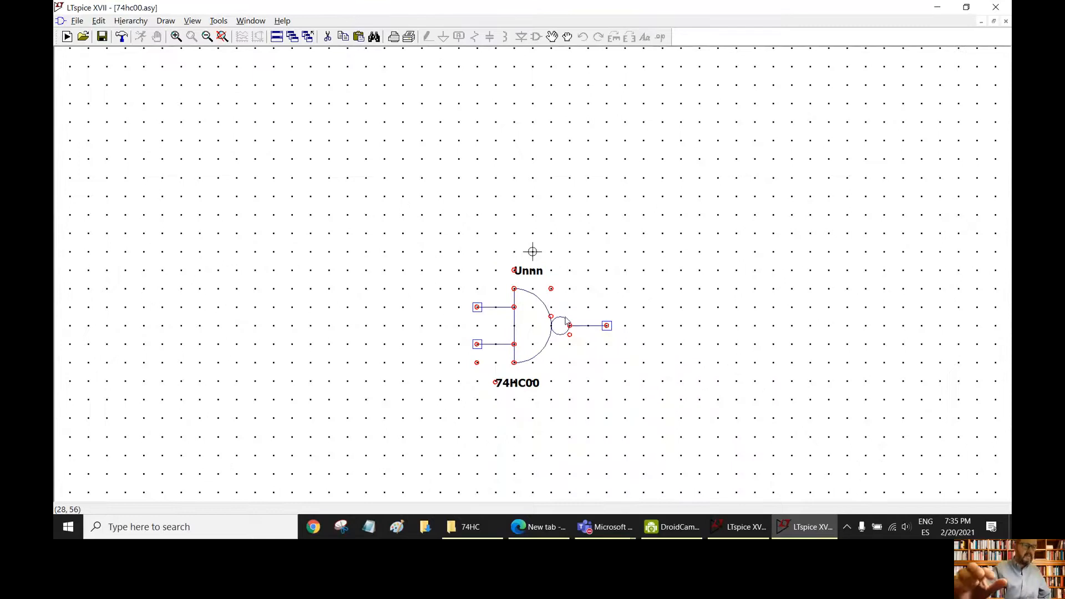
click(995, 7)
- Return to the lib folder and open its sub folder with the subcircuit files
click(112, 100)
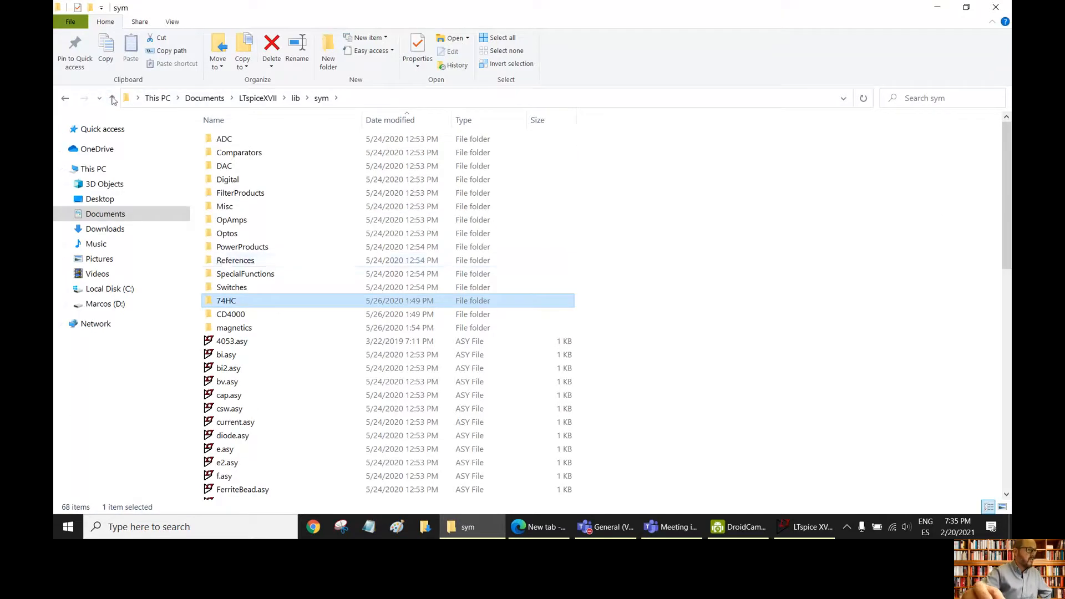
click(112, 99)
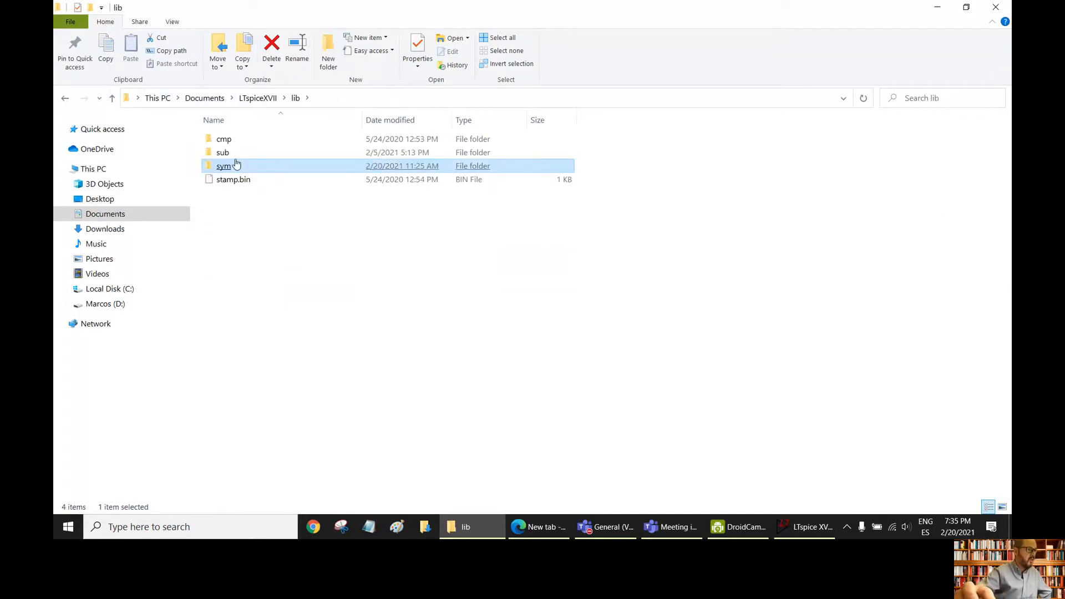
click(225, 158)
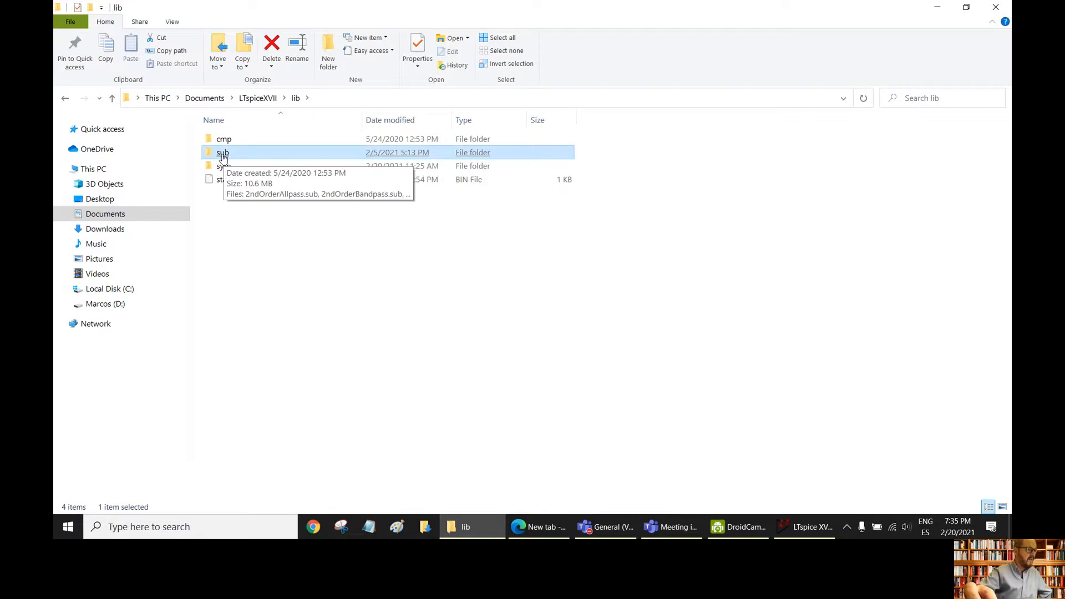
double_click(225, 157)
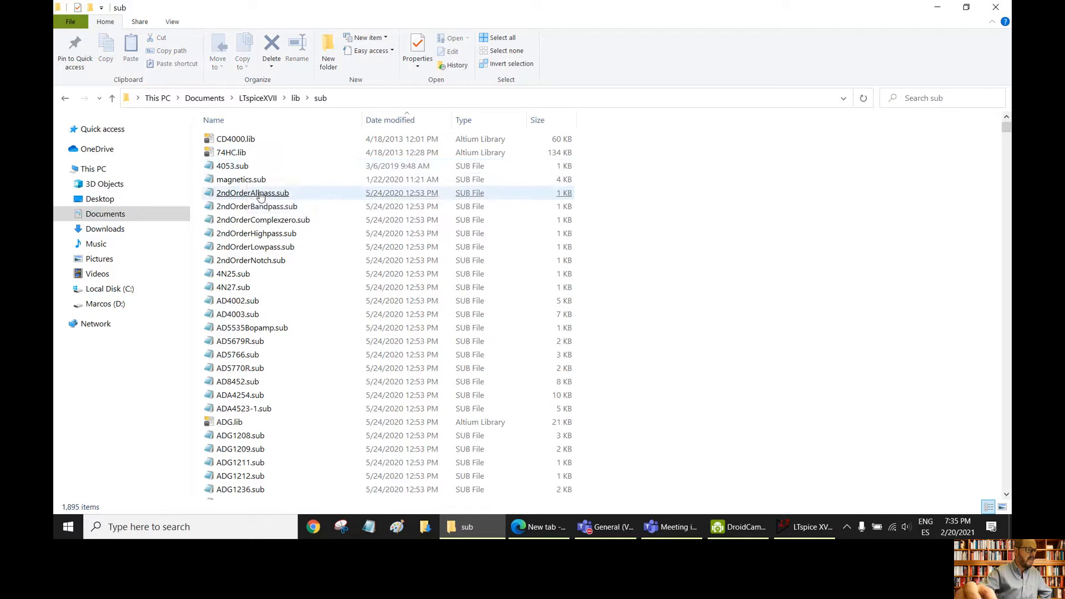
- Open 4053.sub from the sub folder in Notepad to read the switch's subcircuit definition
click(310, 205)
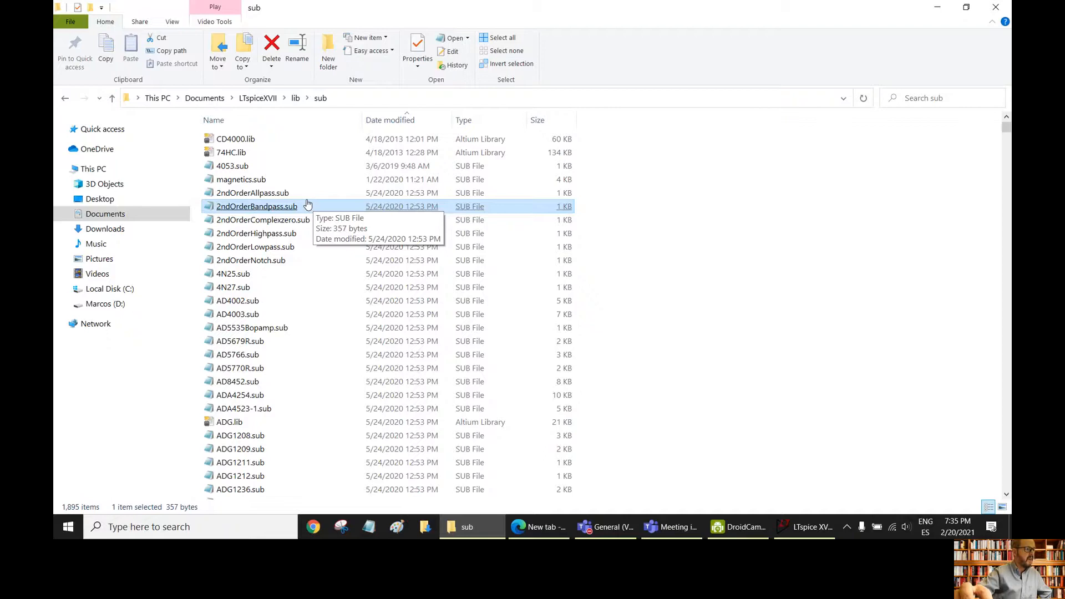
key(Up)
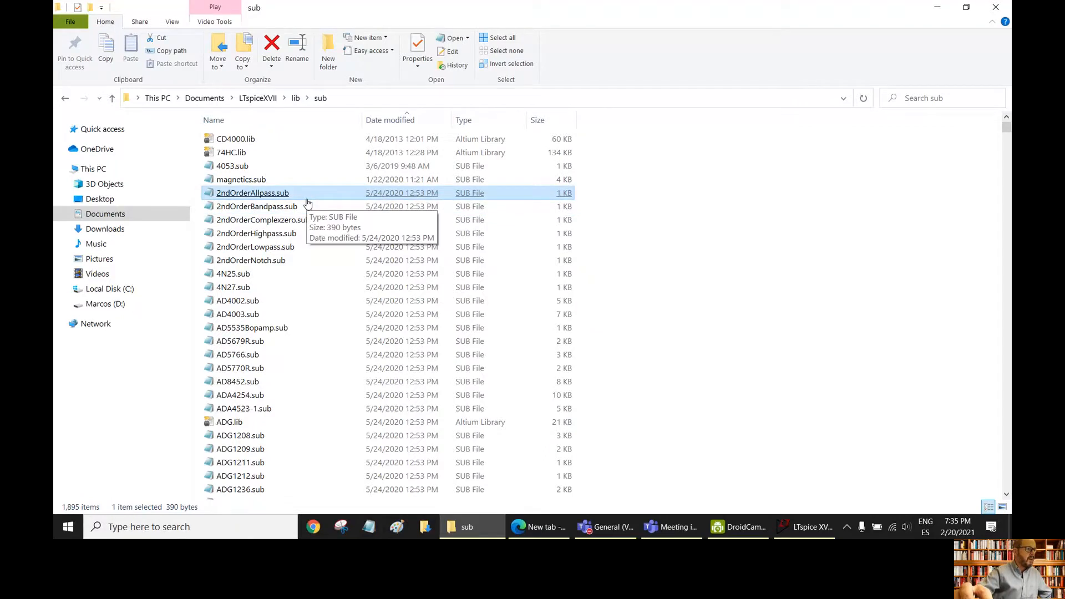
click(225, 169)
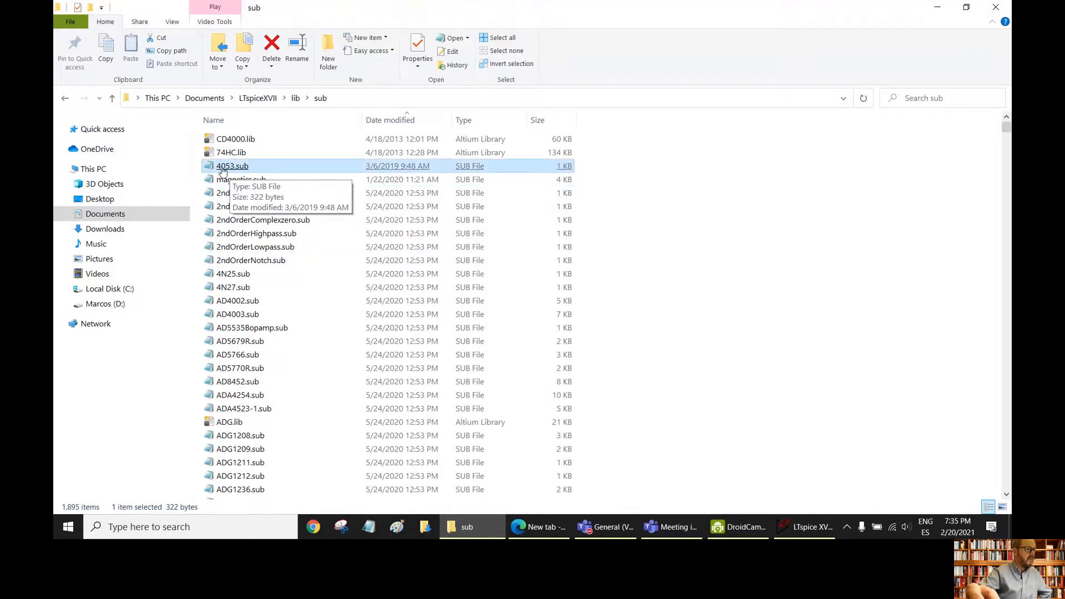
double_click(233, 170)
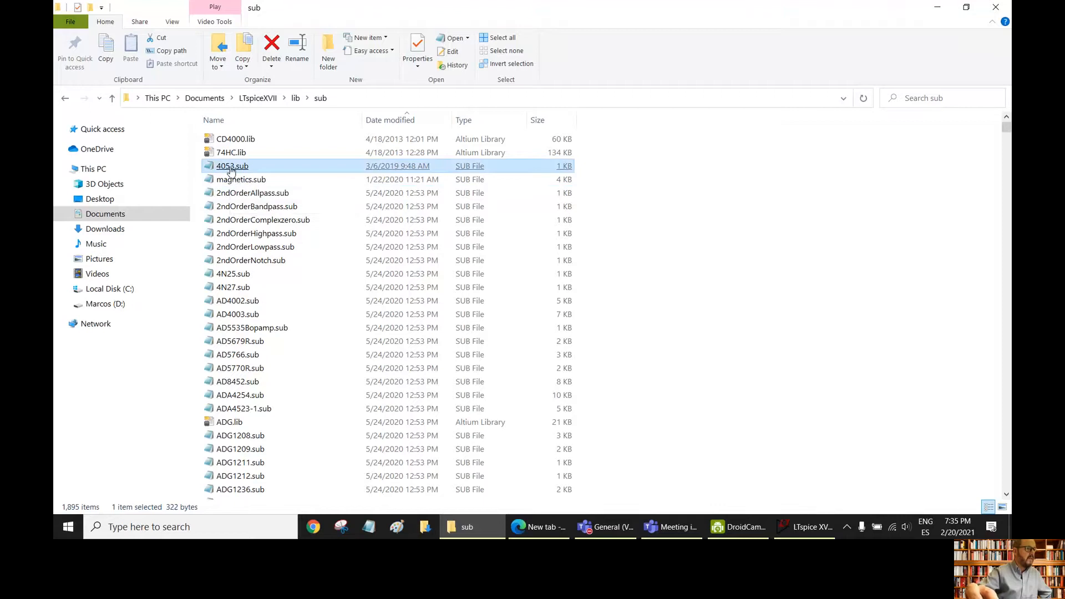
drag(398, 304, 485, 151)
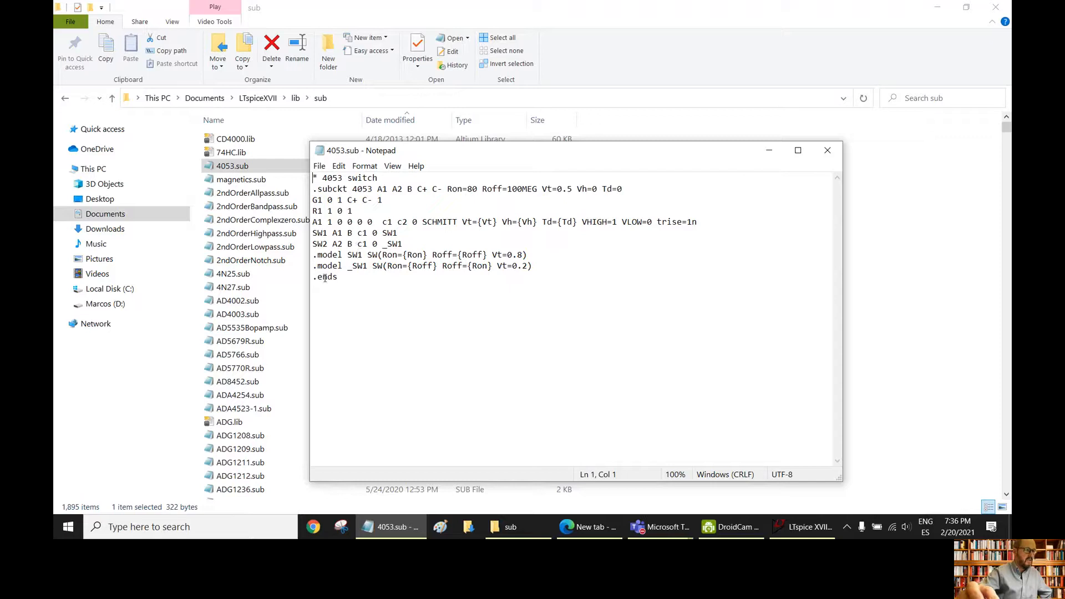
- Close the 4053.sub text and locate the 74HC.lib library file in the sub folder
click(826, 154)
click(529, 220)
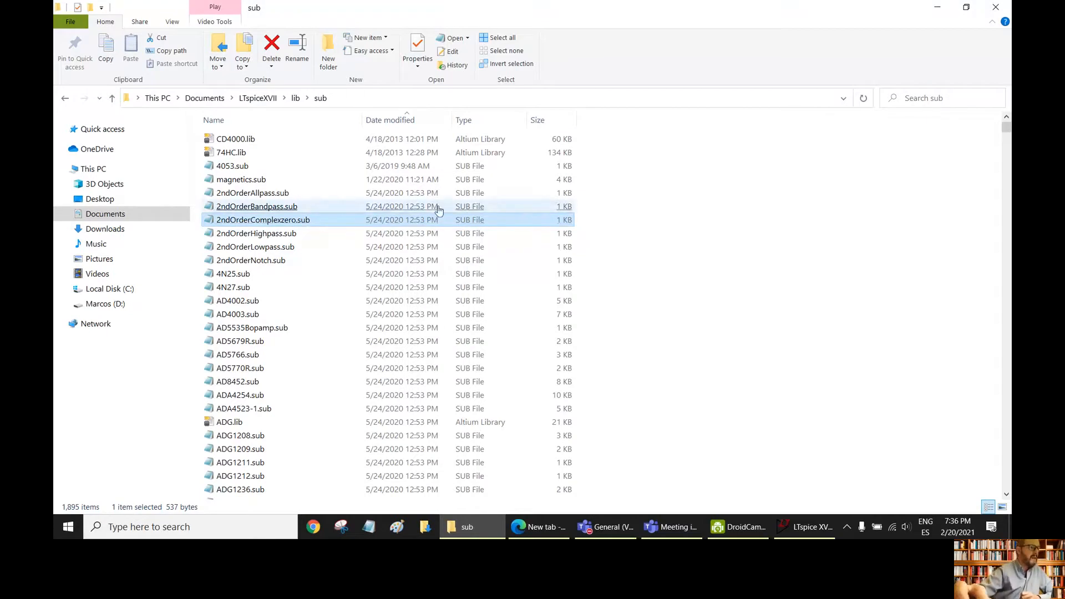
click(311, 193)
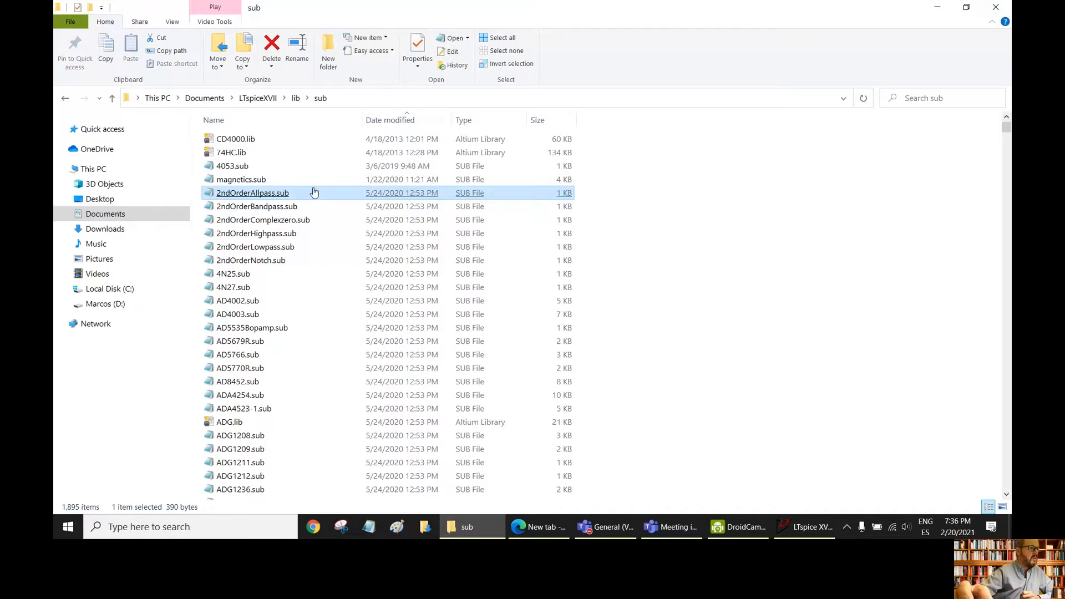
click(234, 158)
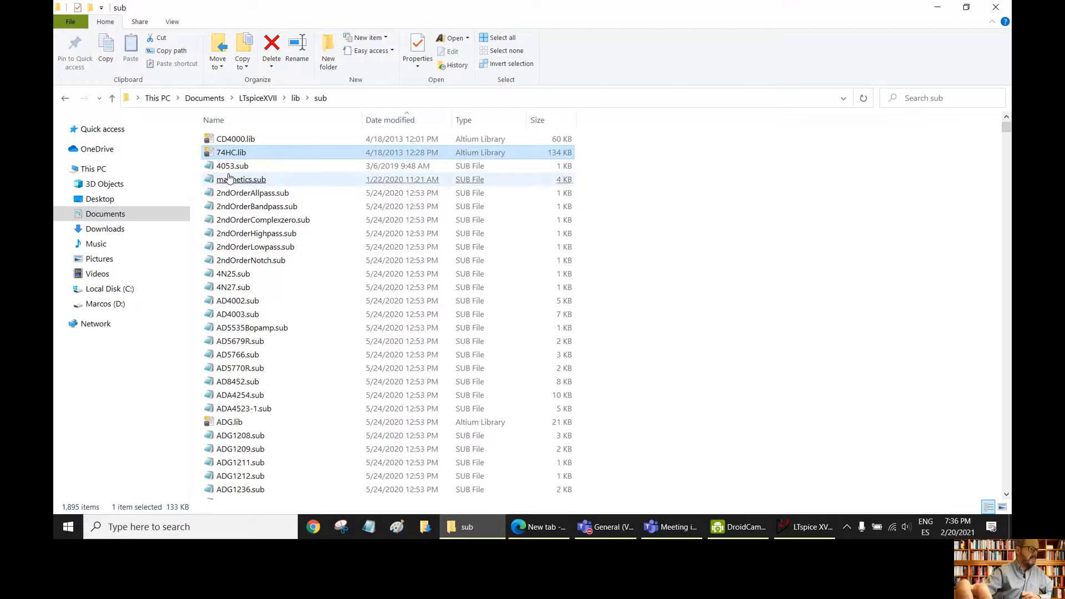
click(224, 193)
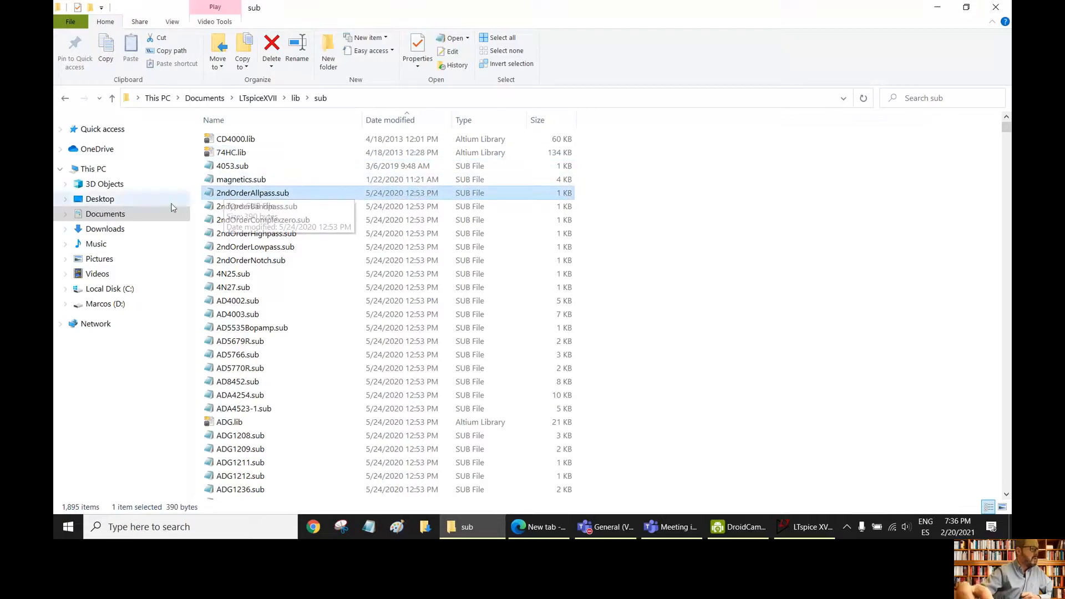
- Look at the 4053.asy and 4053.sub files in the Downloads folder, reading 4053.sub in Notepad and closing it
click(105, 229)
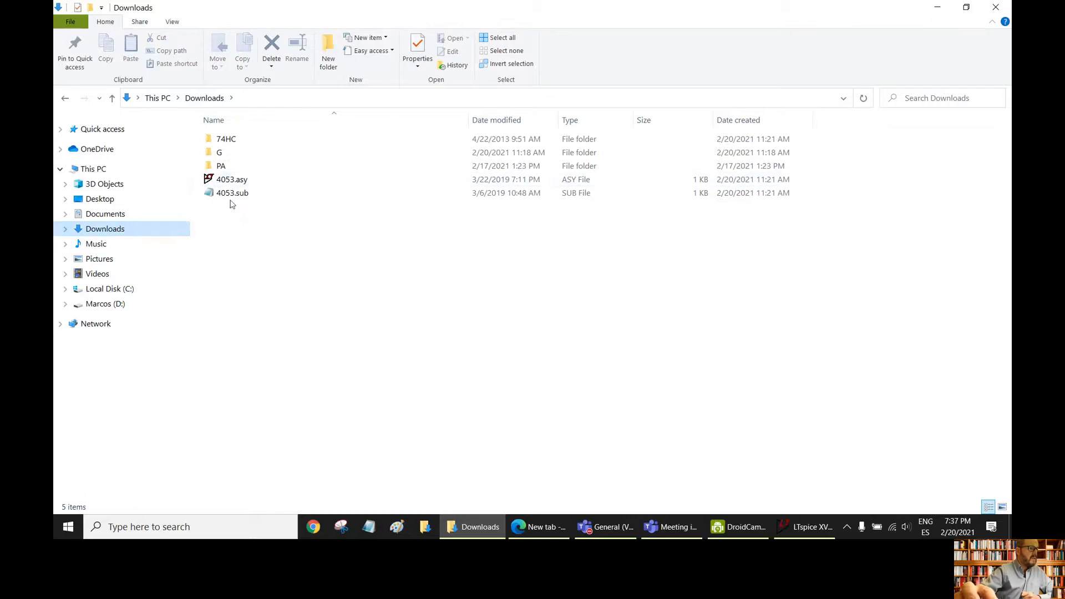
click(236, 182)
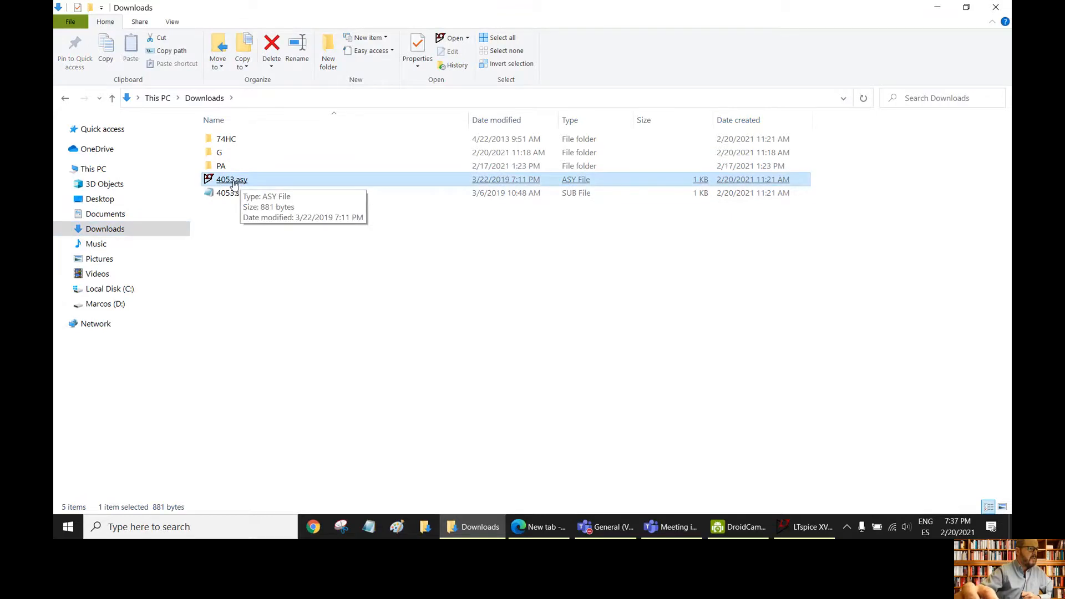
double_click(230, 195)
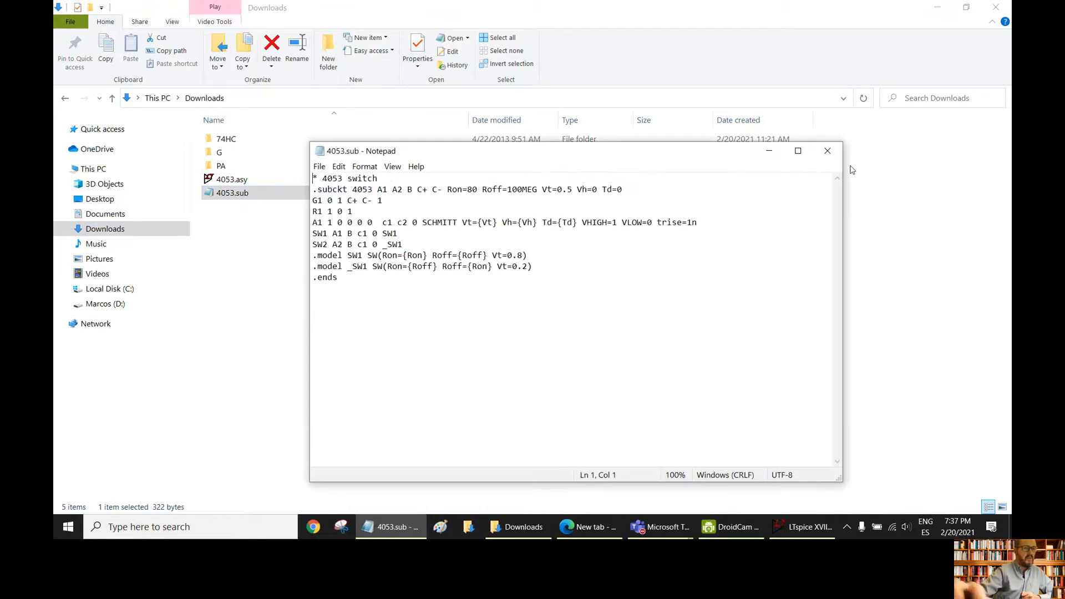
click(827, 150)
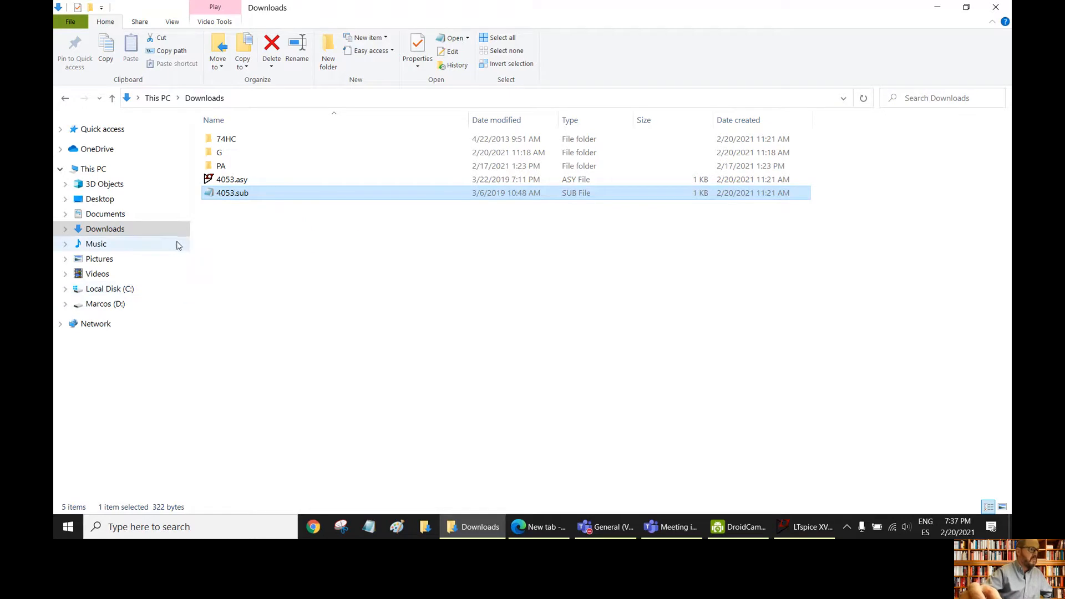
click(240, 182)
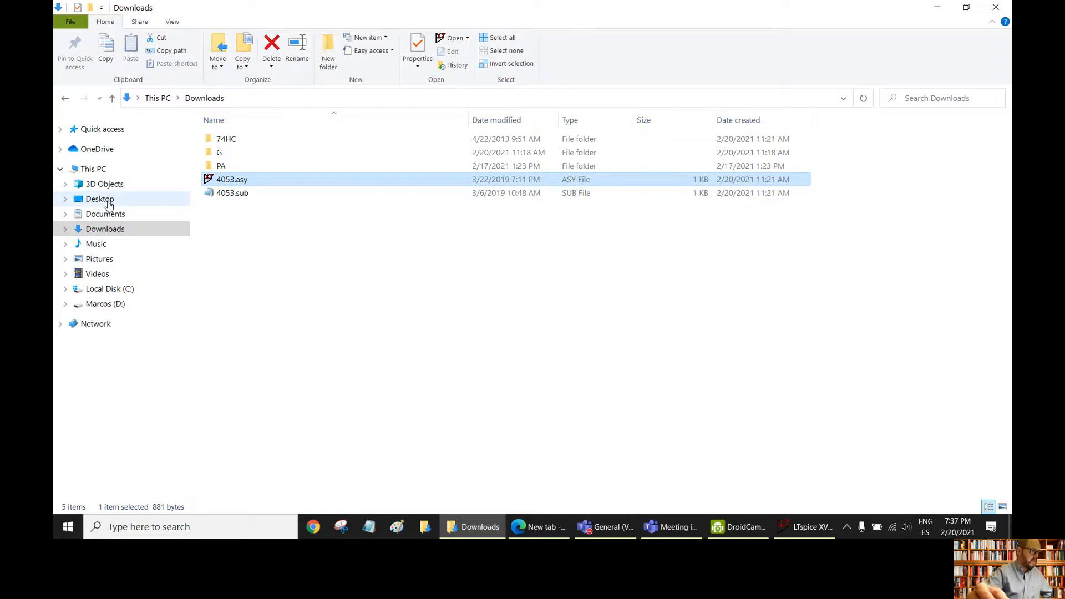
click(224, 194)
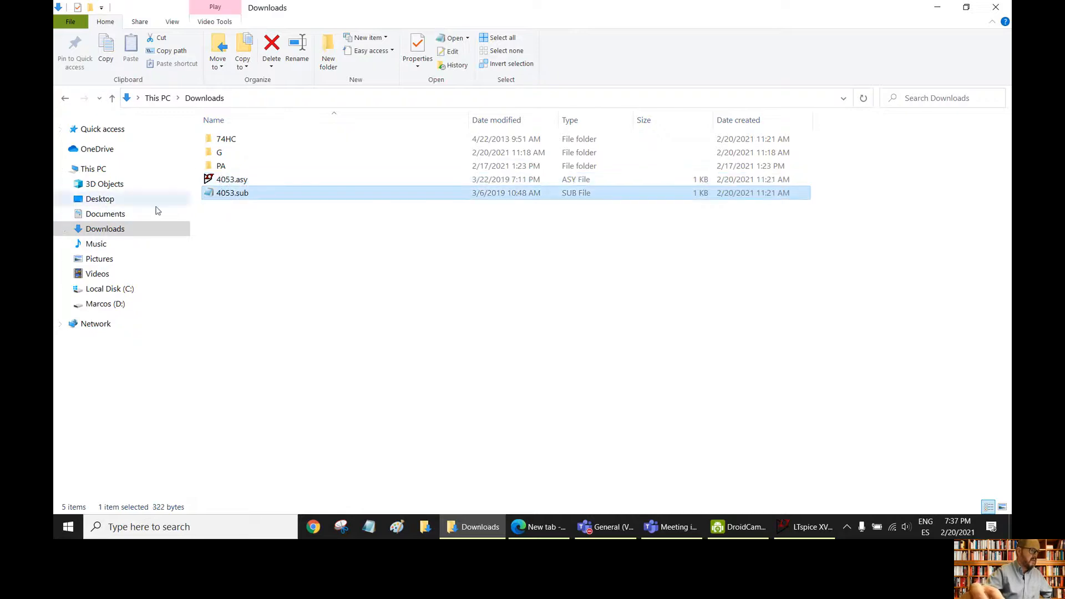
- Go to Documents > LTspiceXVII > lib > sym to show where the 4053.asy symbol file is stored
click(107, 216)
double_click(238, 178)
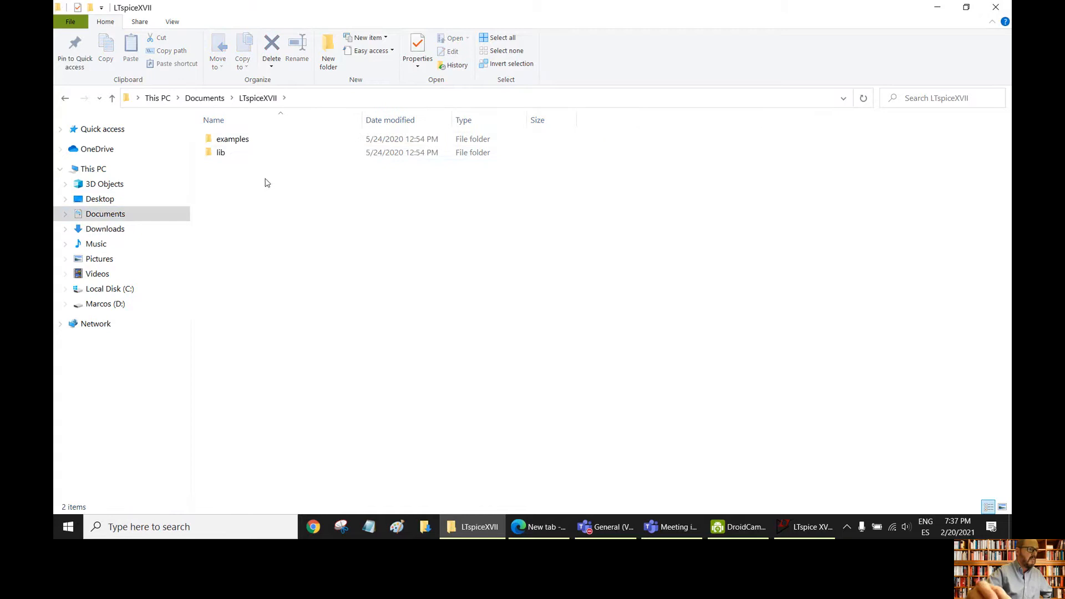
double_click(221, 152)
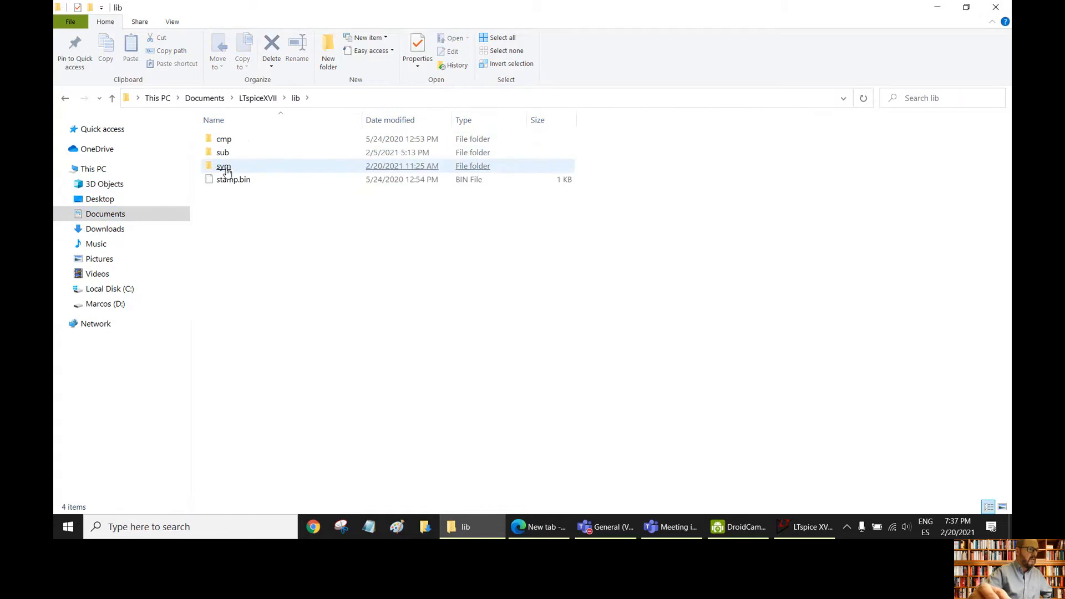
double_click(224, 167)
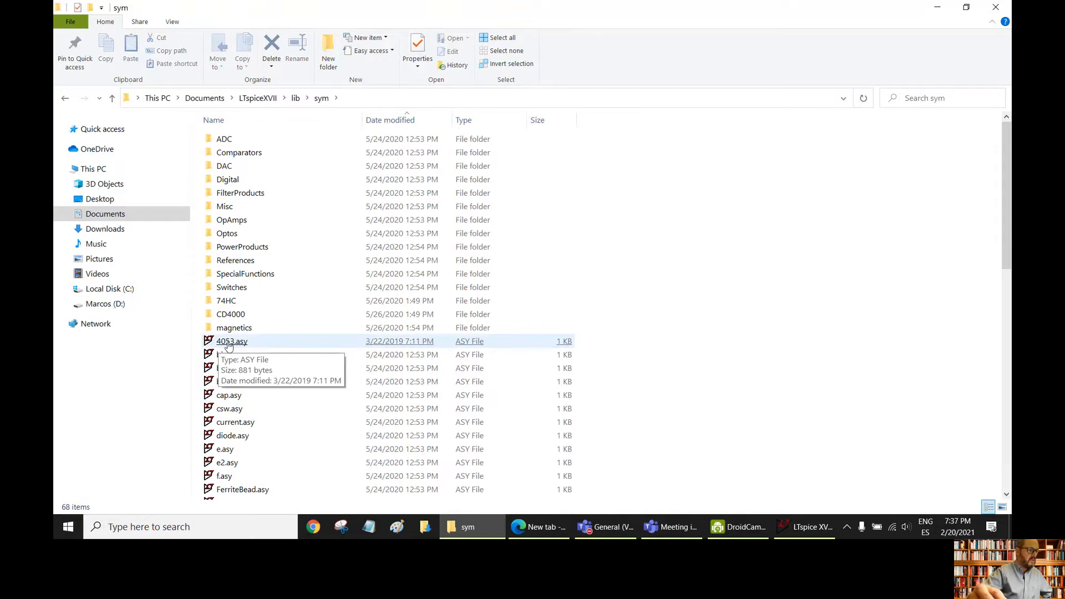
- Go back to lib, open the sub folder and select 4053.sub to show where the subcircuit file is stored
click(111, 98)
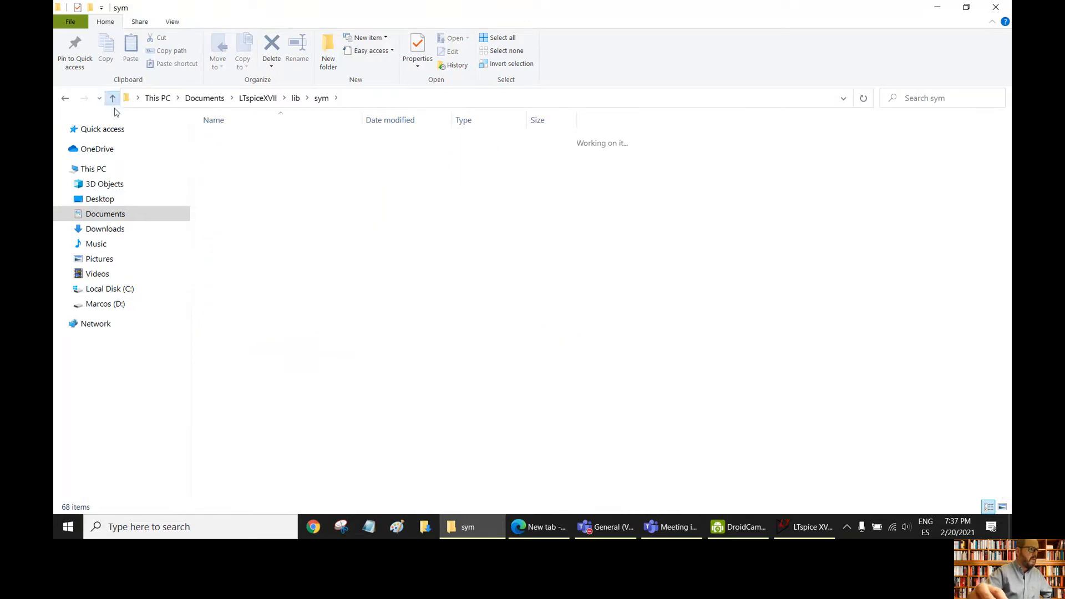
double_click(224, 154)
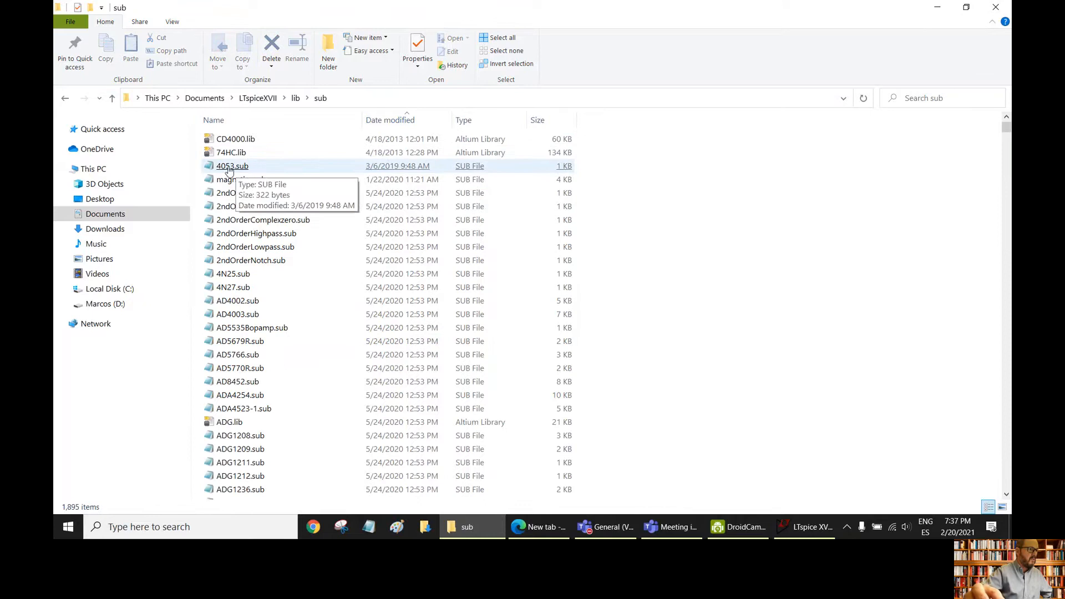
click(242, 172)
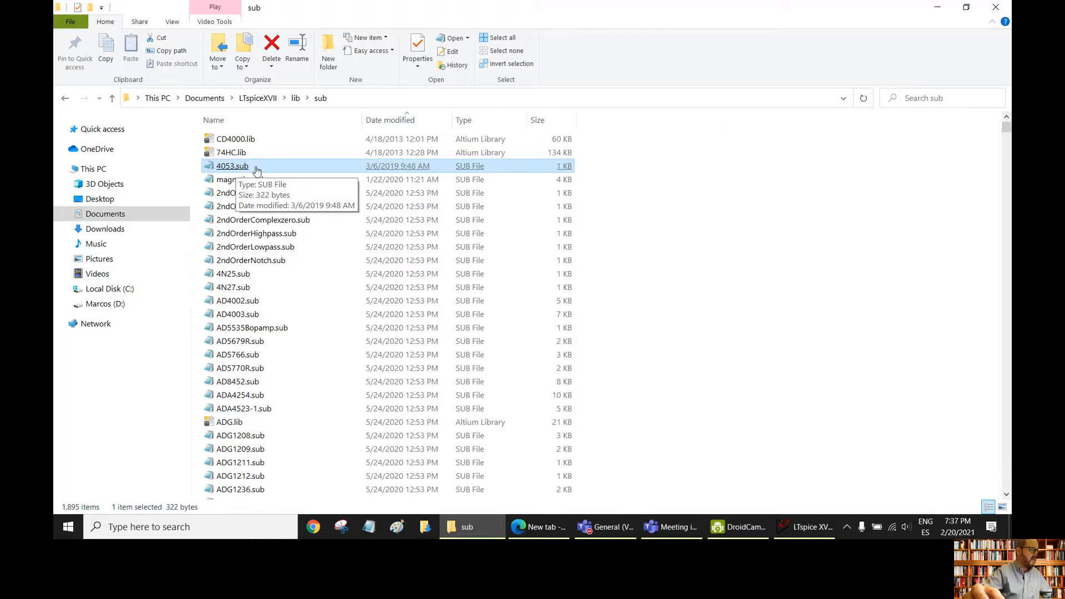
- Return to Downloads and open its 74HC folder to look at the 74HC.lib and 74HC.zip files
click(114, 231)
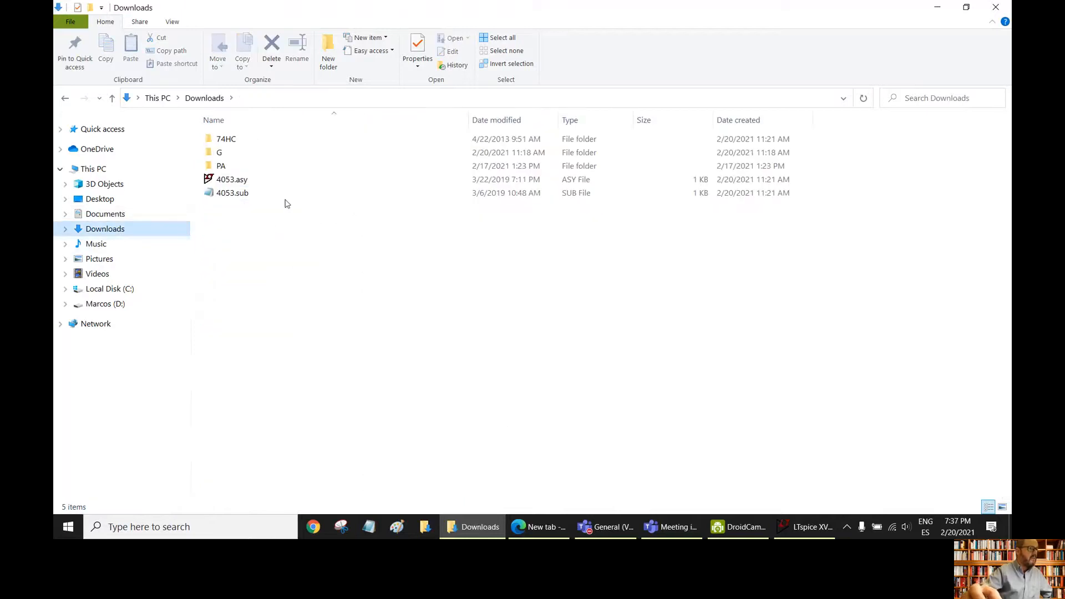
click(272, 181)
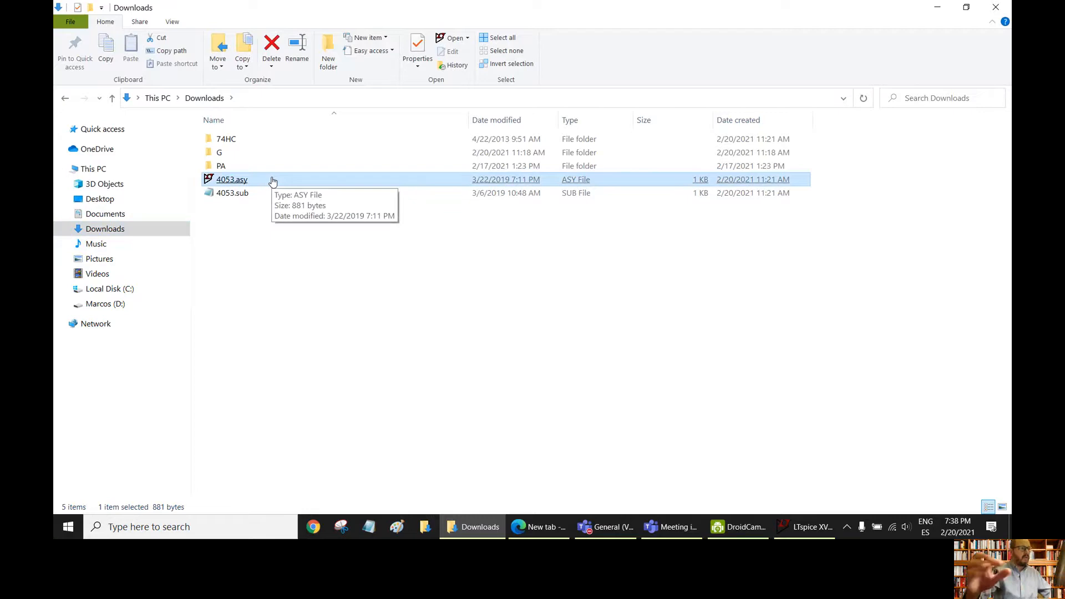
click(226, 142)
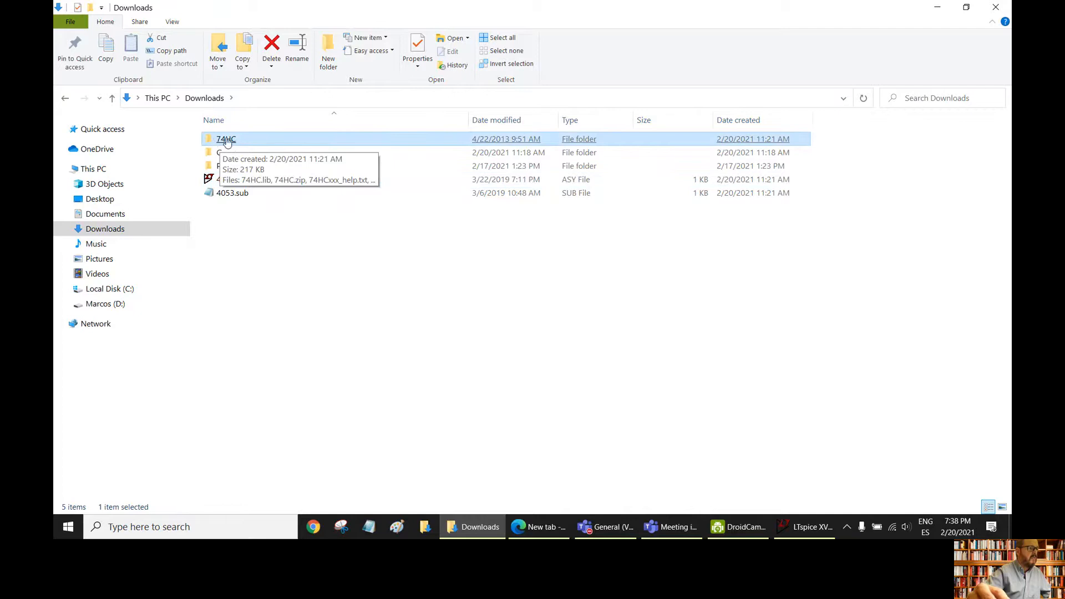
double_click(239, 140)
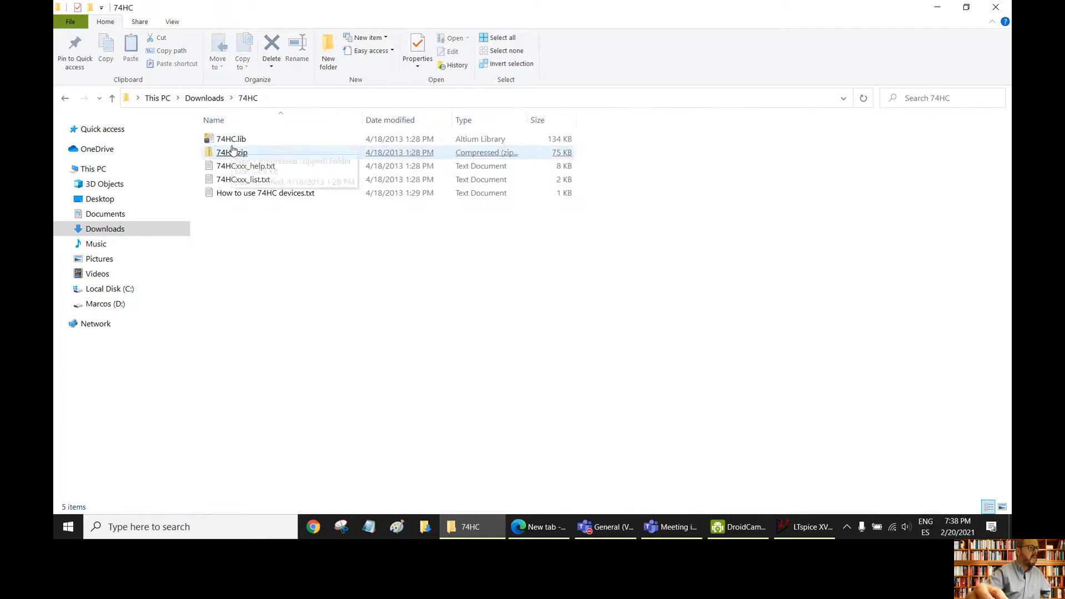
click(233, 180)
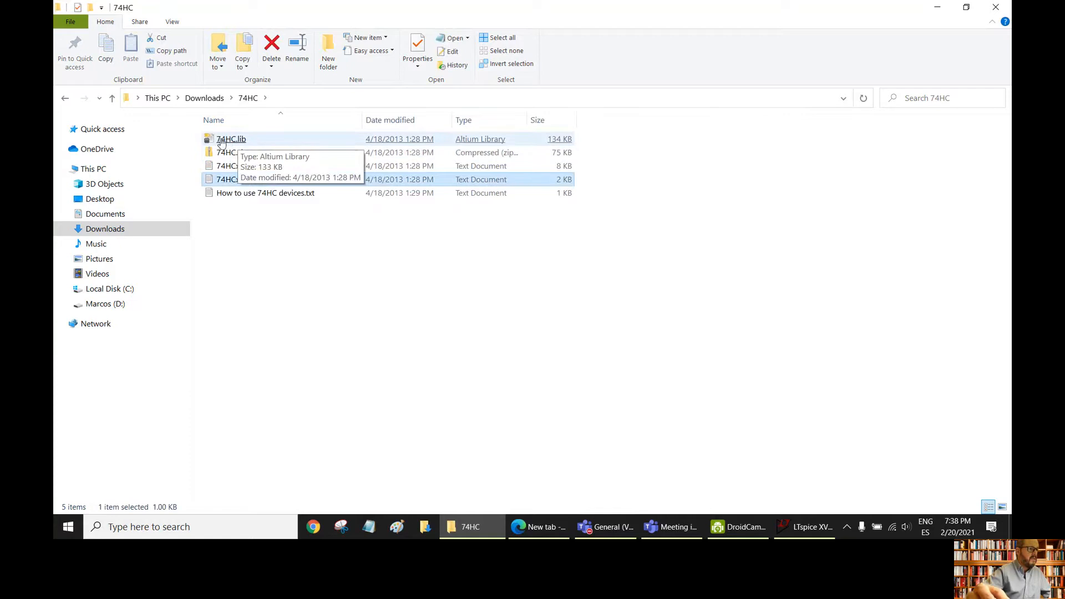
click(247, 144)
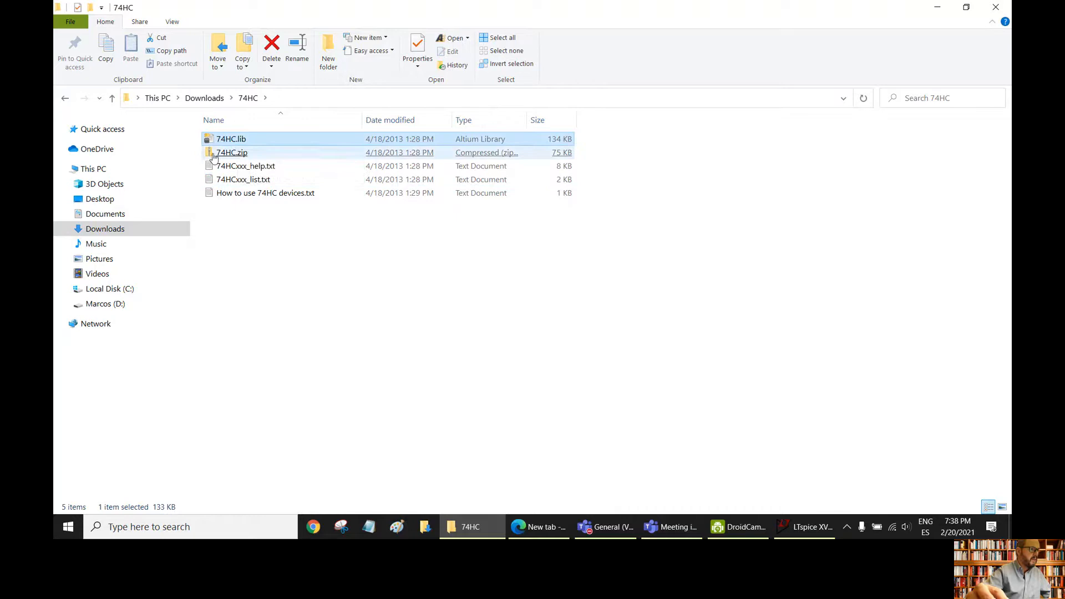
click(228, 157)
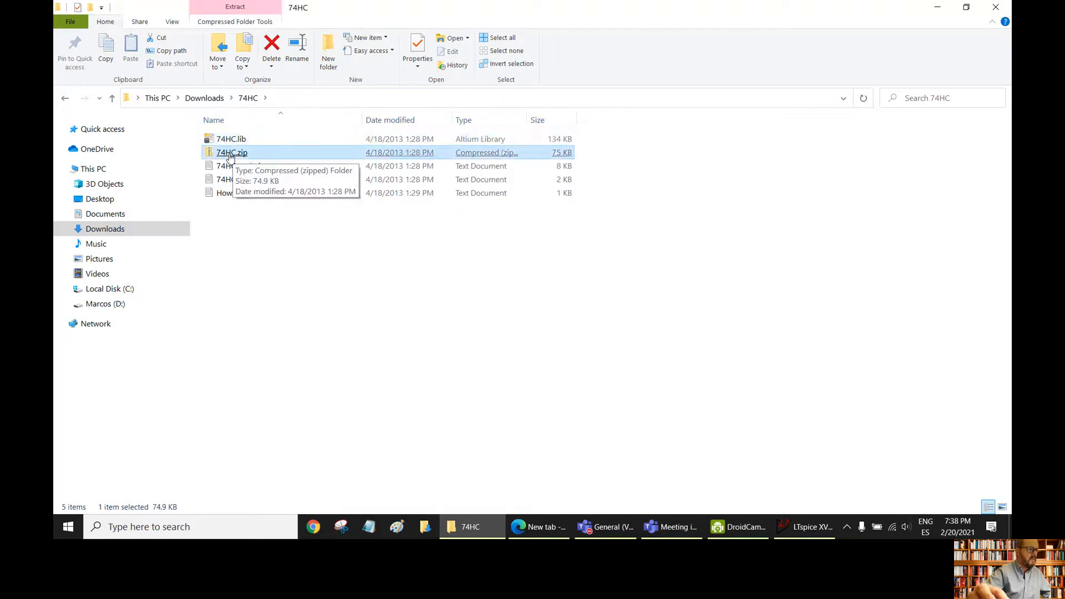
- Open the 74HC folder inside 74HC.zip and look through its .asy symbol files
double_click(229, 157)
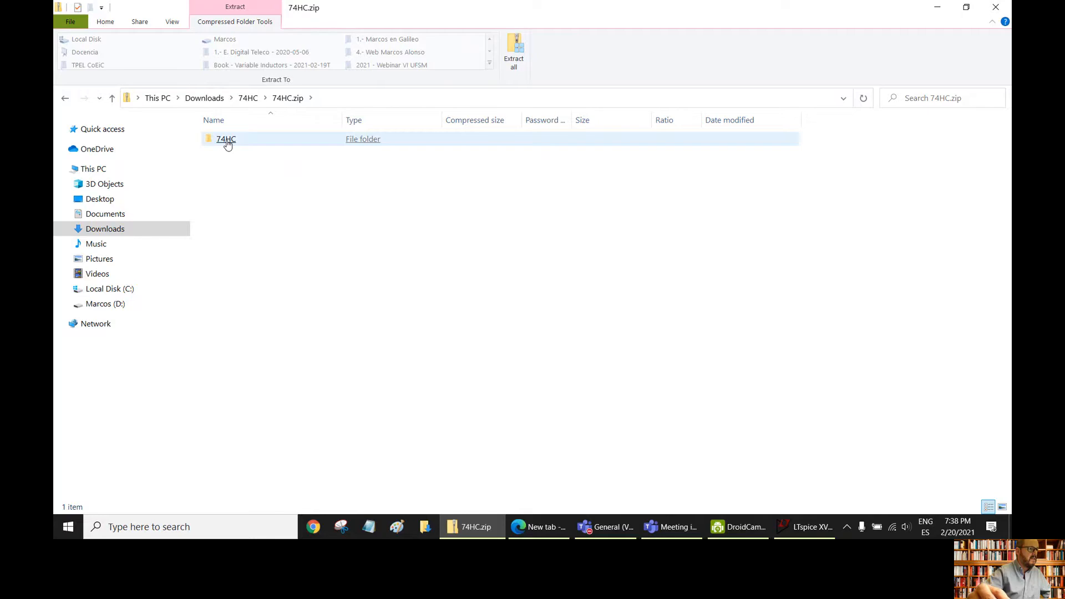
double_click(227, 142)
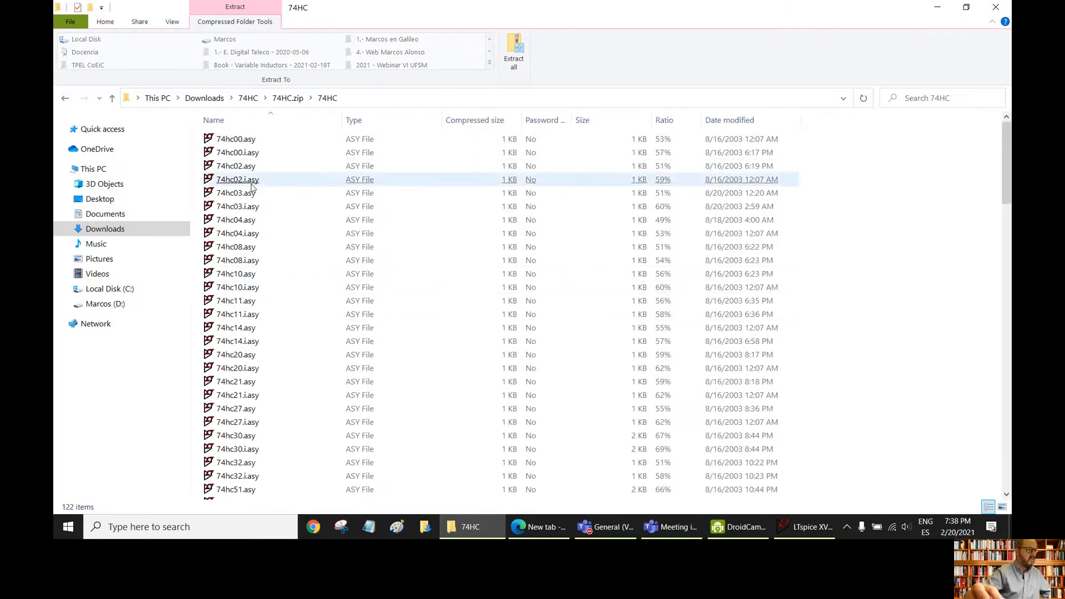
scroll(251, 187, down, 15)
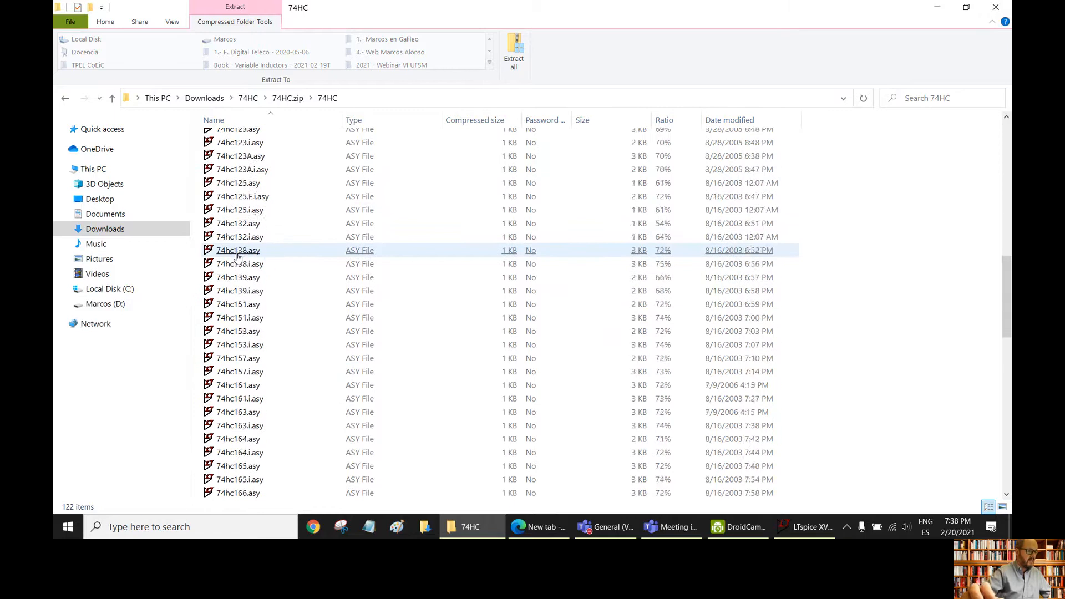
click(237, 253)
scroll(247, 250, up, 6)
click(251, 244)
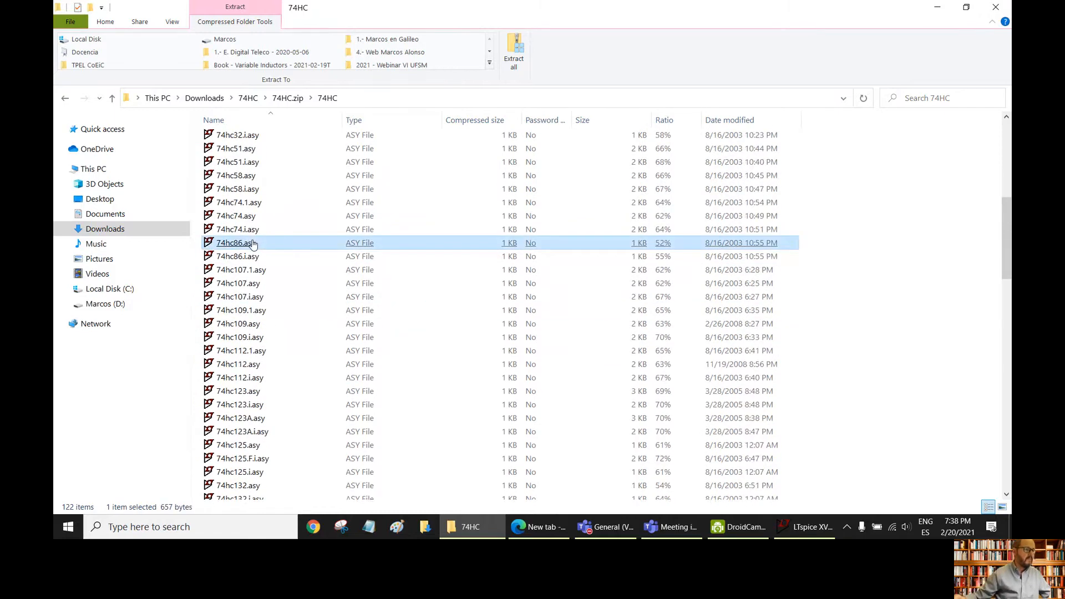
scroll(253, 245, up, 8)
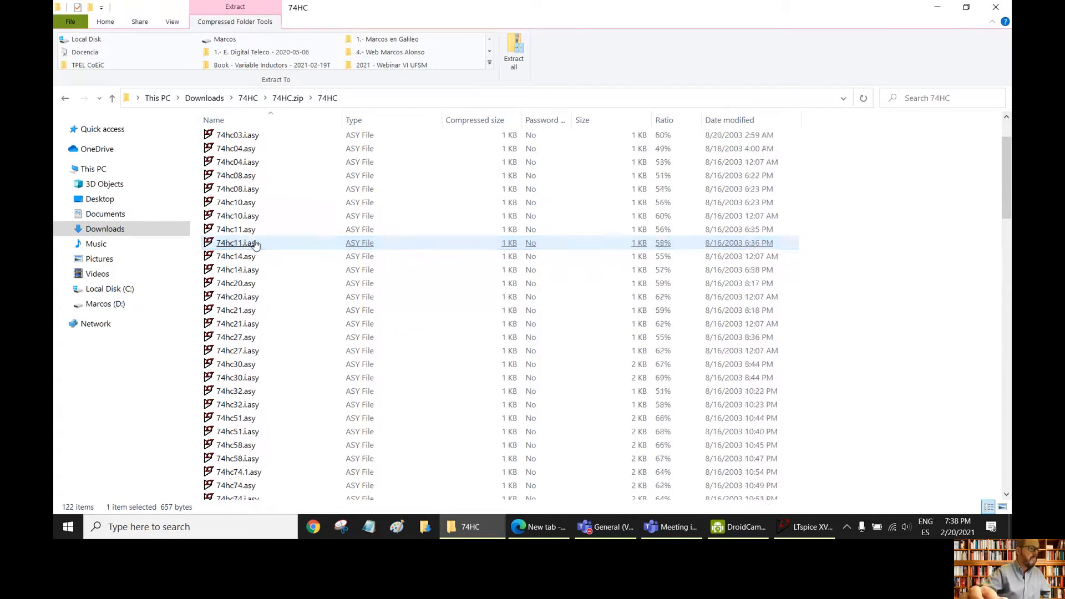
- Leave the 74HC.zip archive and go back up to the Downloads folder
click(112, 98)
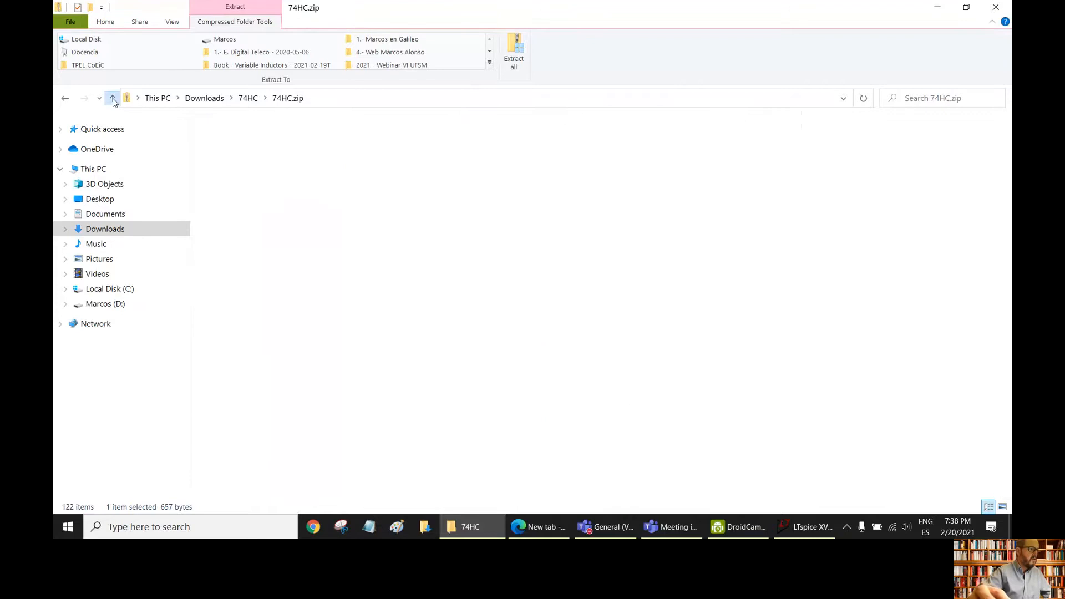
click(112, 98)
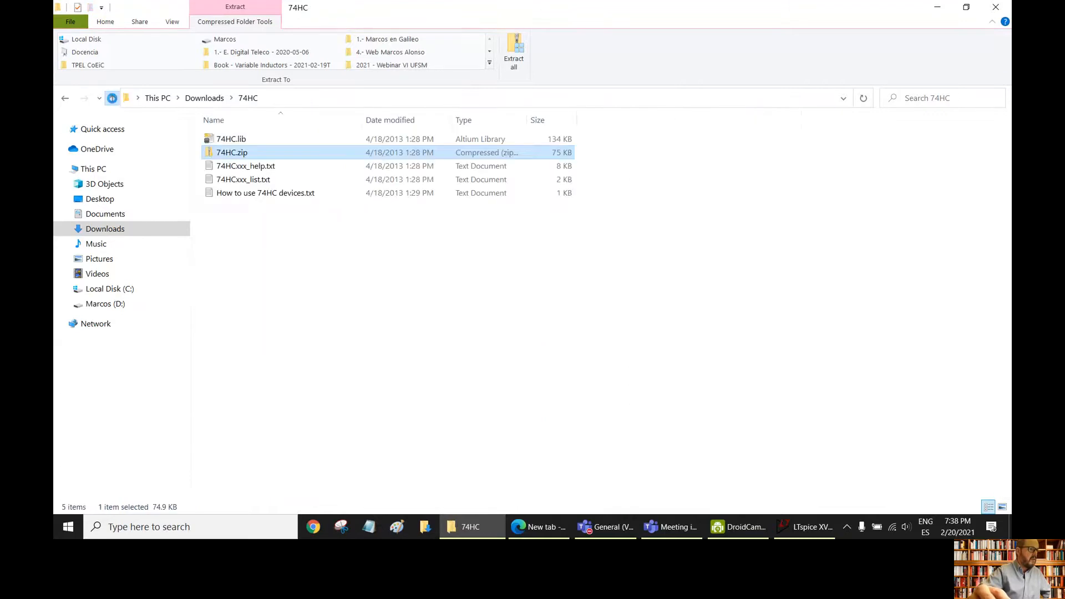
click(112, 98)
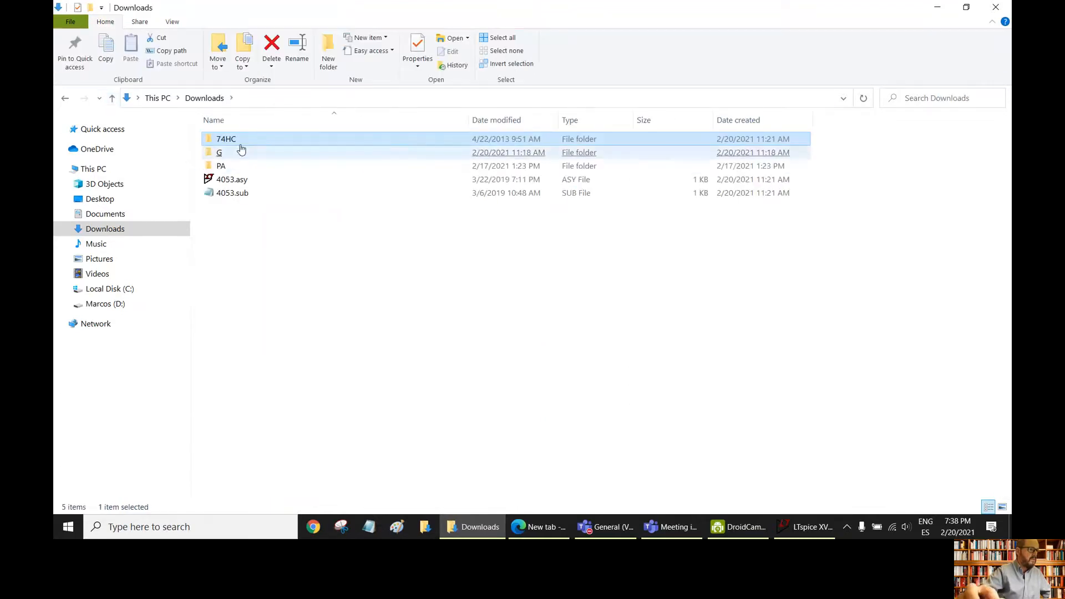
- Reopen the downloaded 74HC folder, point out 74HC.lib, and select the 74HC folder inside 74HC.zip
double_click(225, 139)
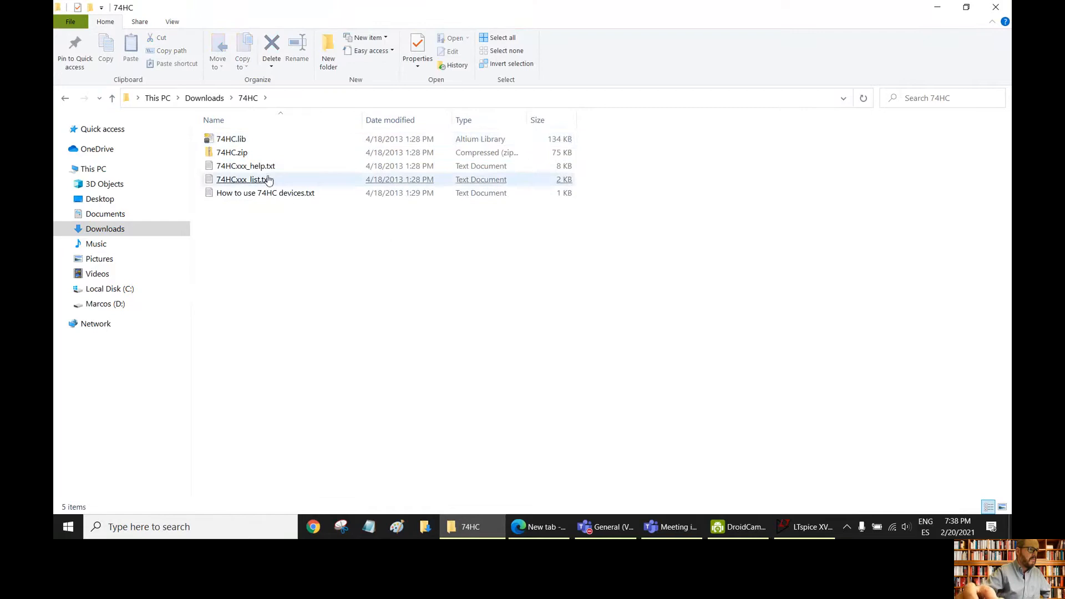
click(230, 141)
click(227, 153)
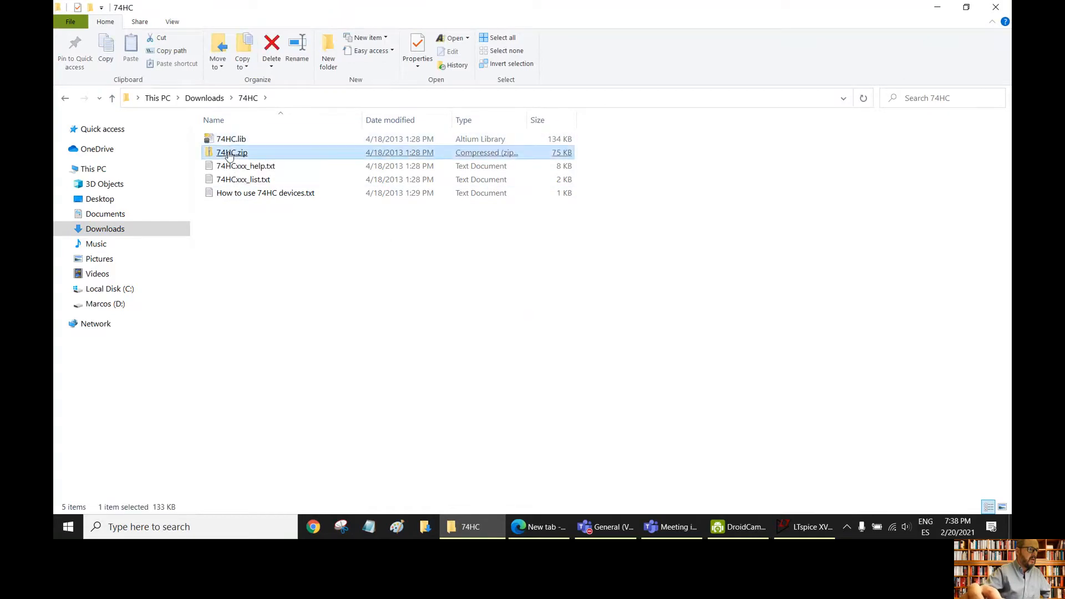
double_click(227, 153)
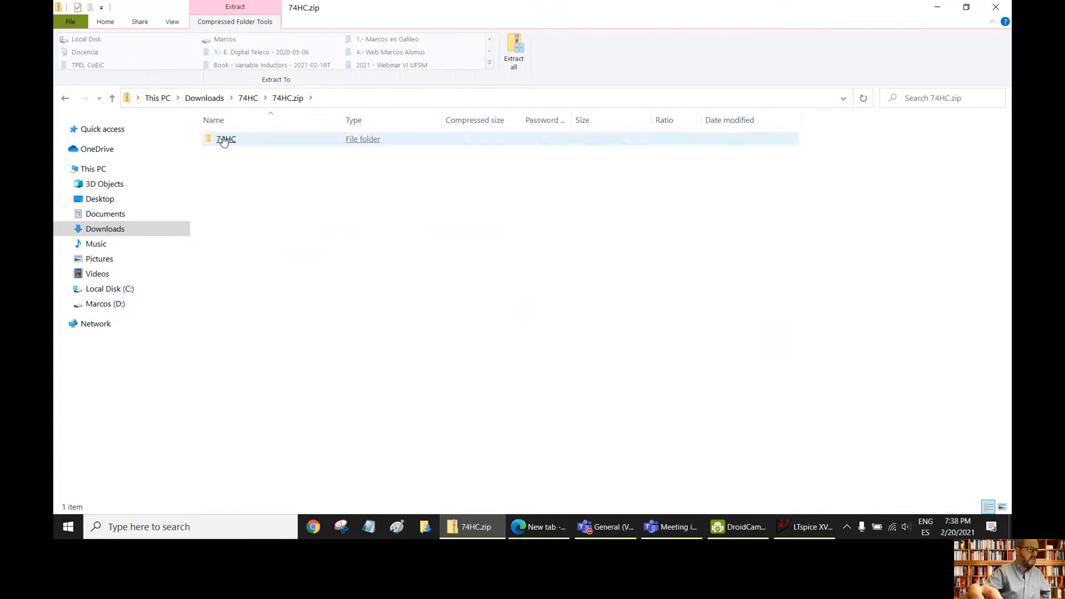
click(223, 140)
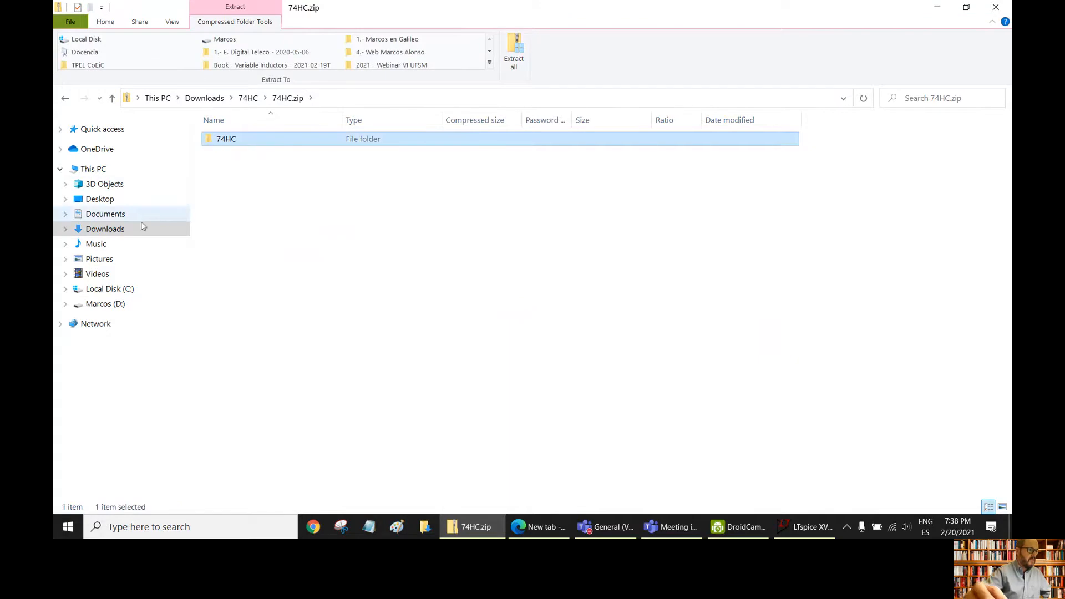
- Open Documents > LTspiceXVII > lib > sym > 74HC and look at its installed .asy symbol files
click(109, 216)
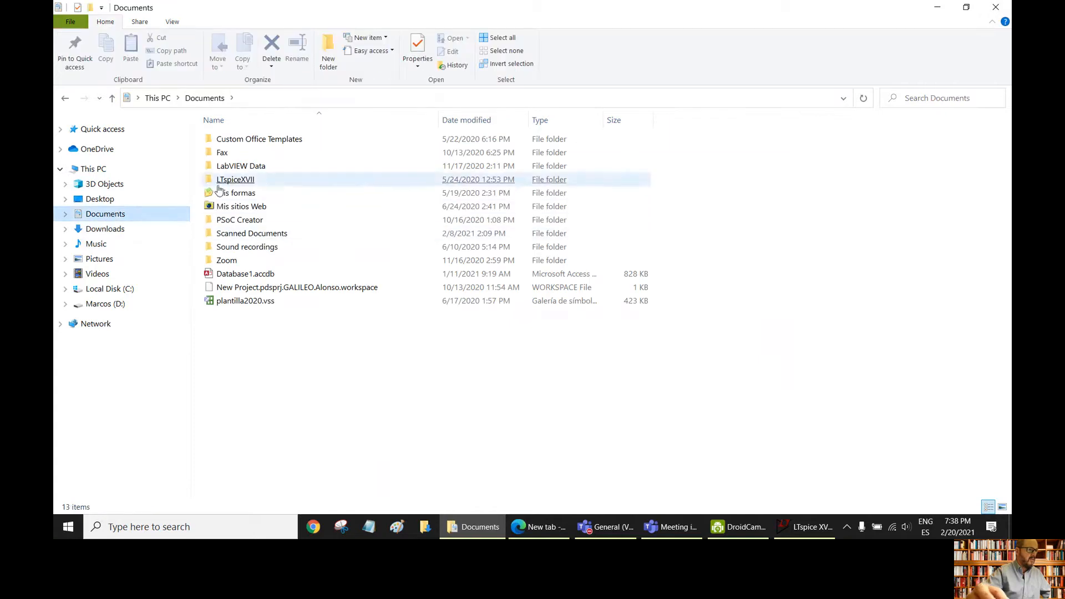
double_click(237, 178)
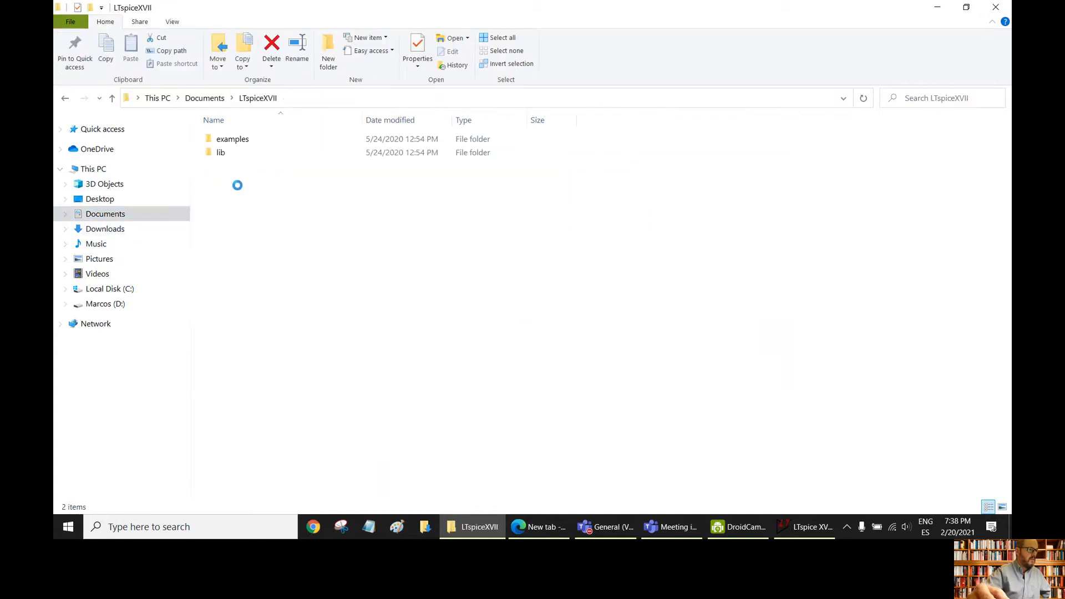
double_click(220, 154)
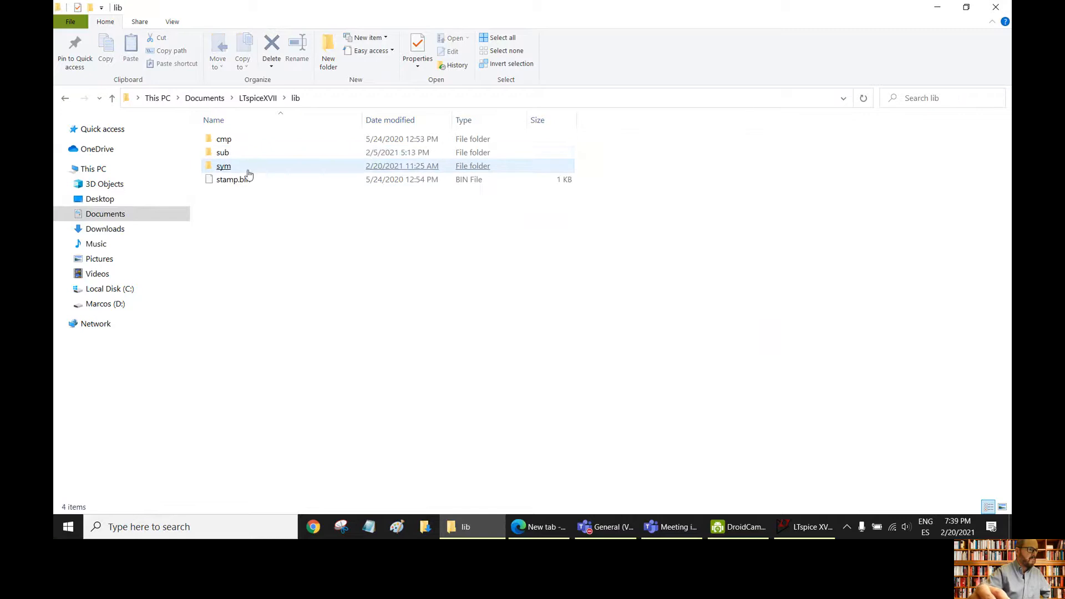
double_click(224, 168)
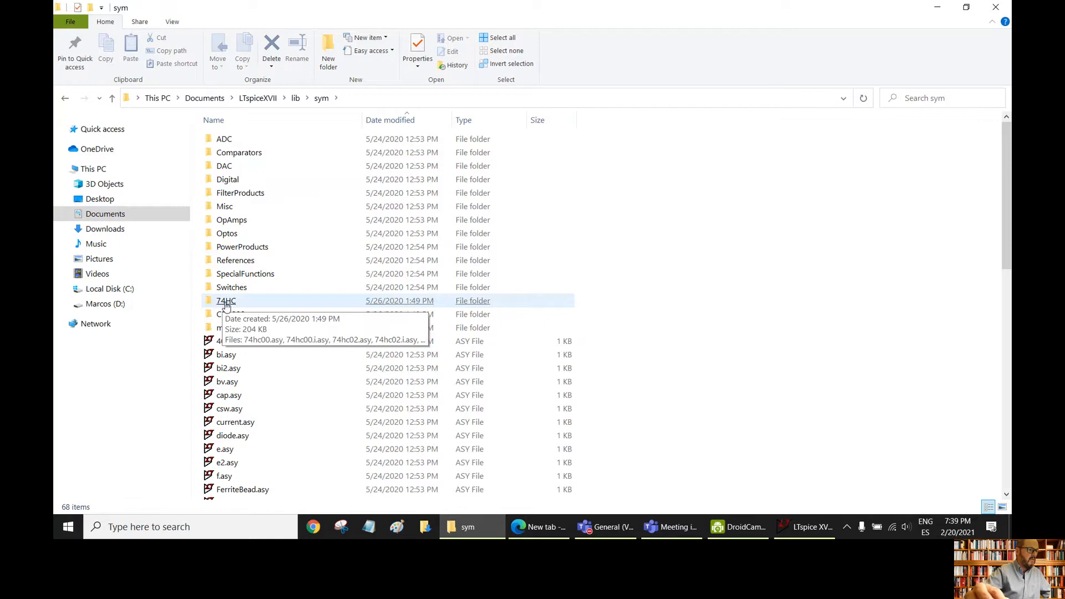
double_click(226, 302)
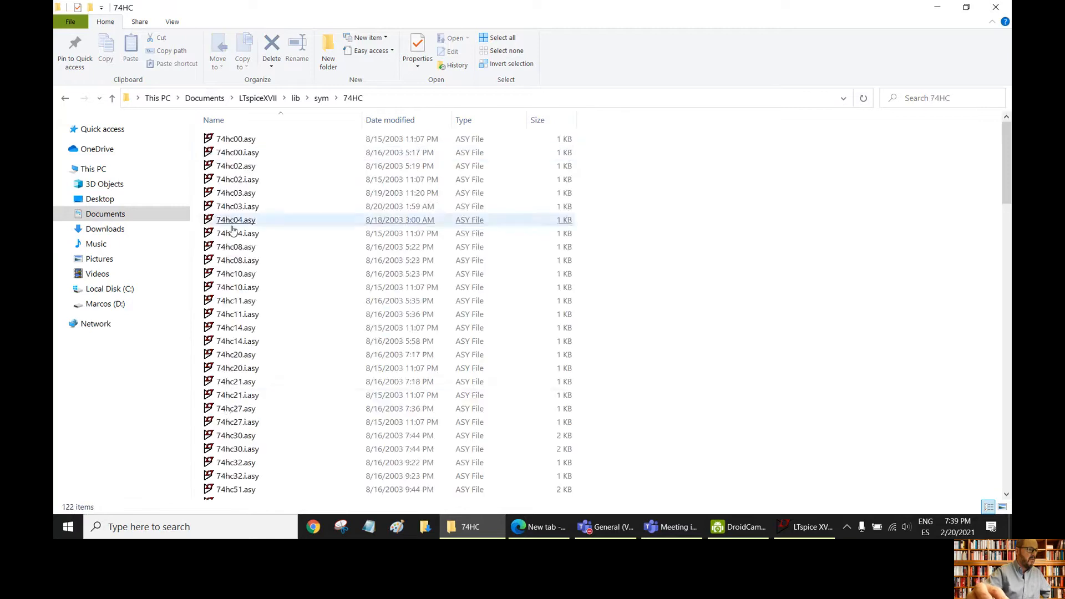
click(241, 438)
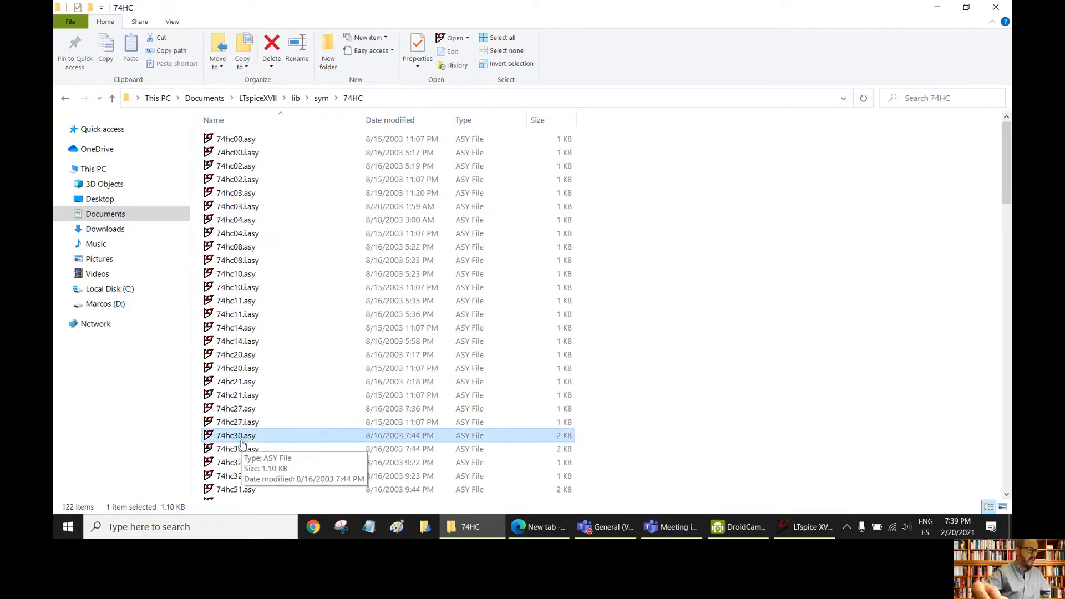
- Go back up to the lib folder and open sub to point out the 74HC.lib and 4053.sub files
click(112, 98)
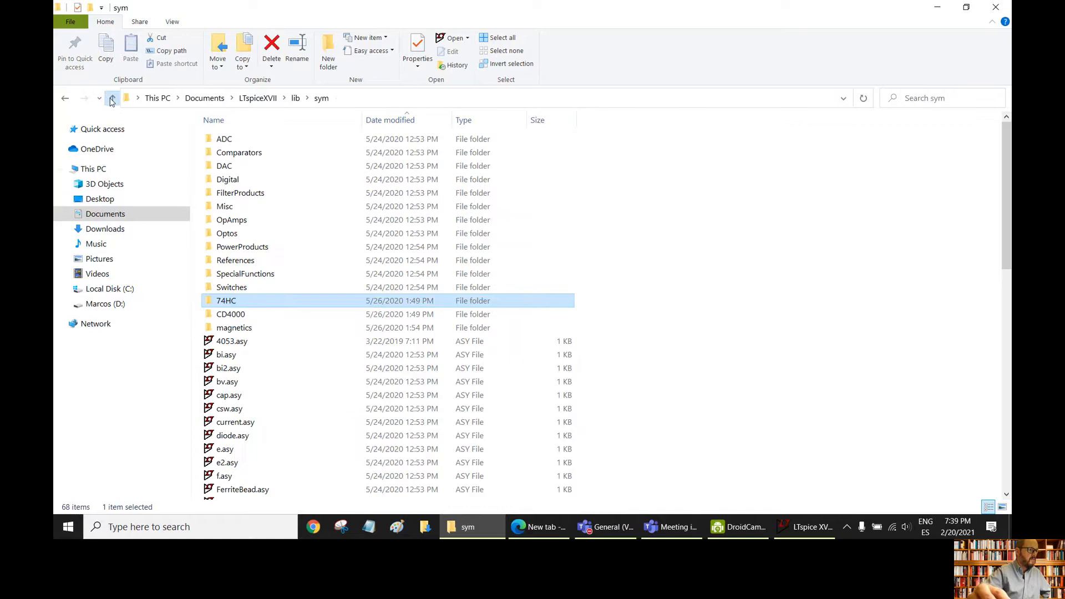
click(112, 99)
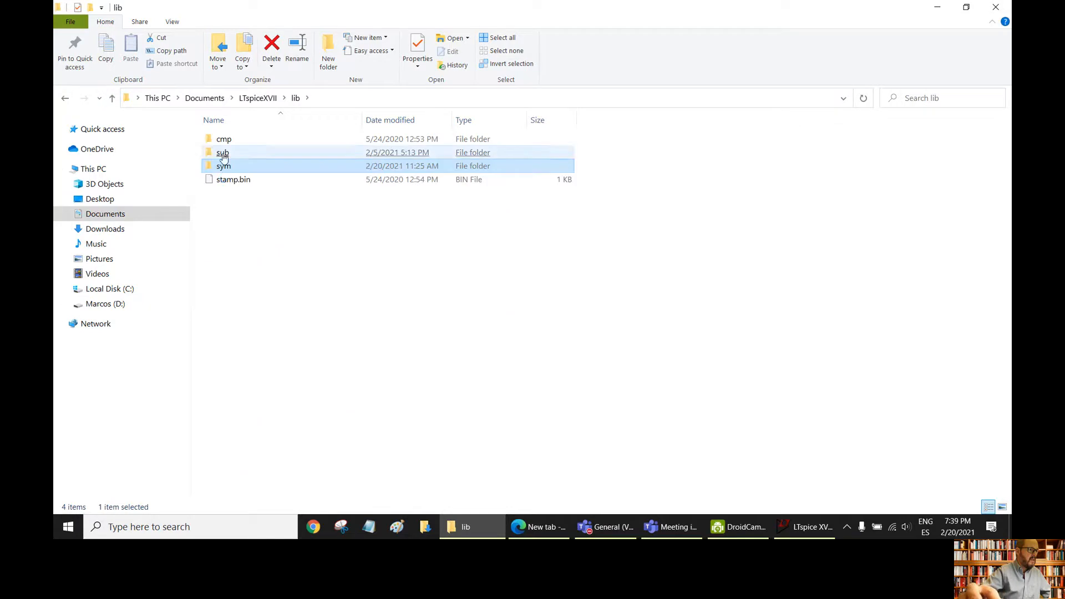
double_click(221, 153)
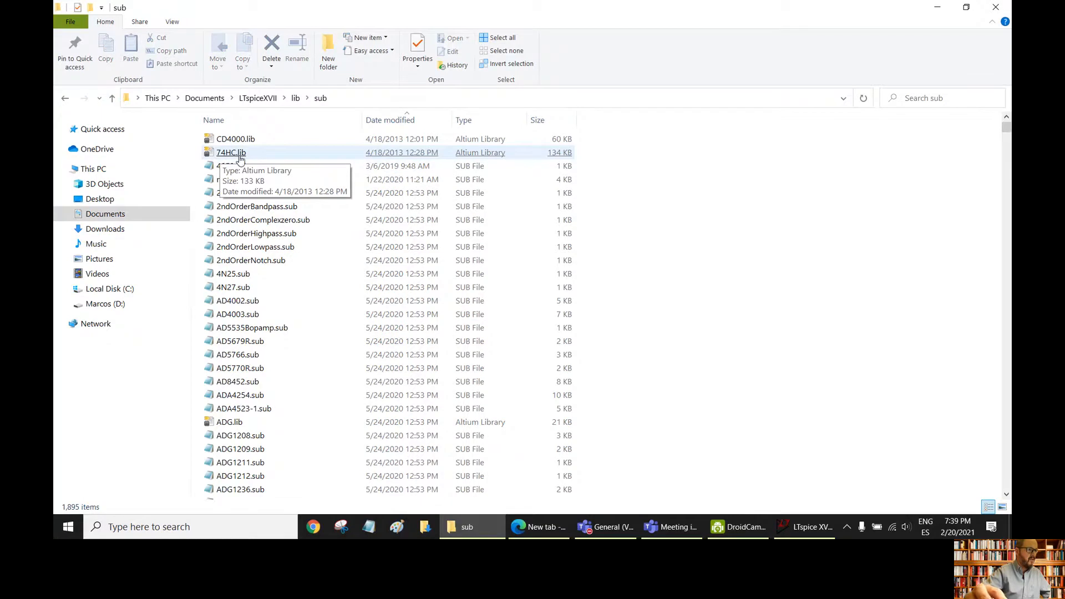
click(247, 165)
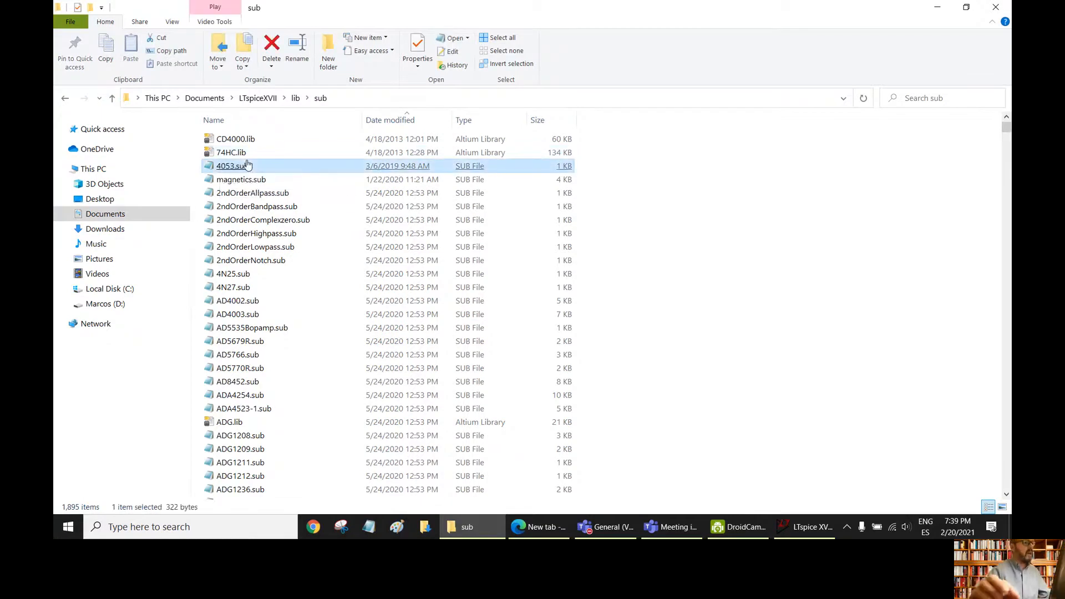
click(217, 175)
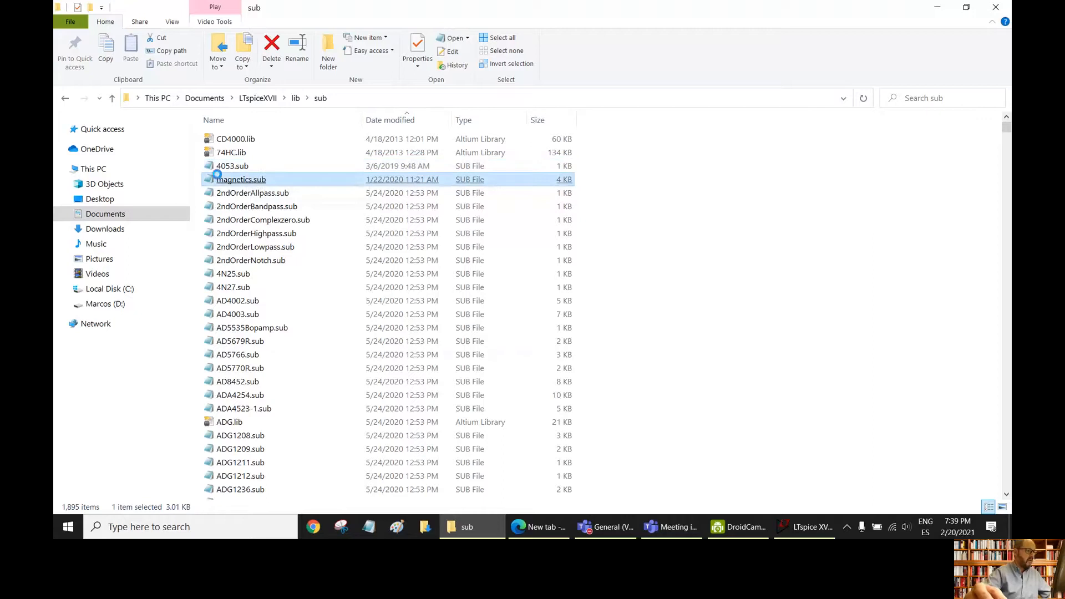
- Switch to LTspice XVII, open the 74HC category in the component selector, and preview the symbols from 74hc00 through 74hc04
click(800, 533)
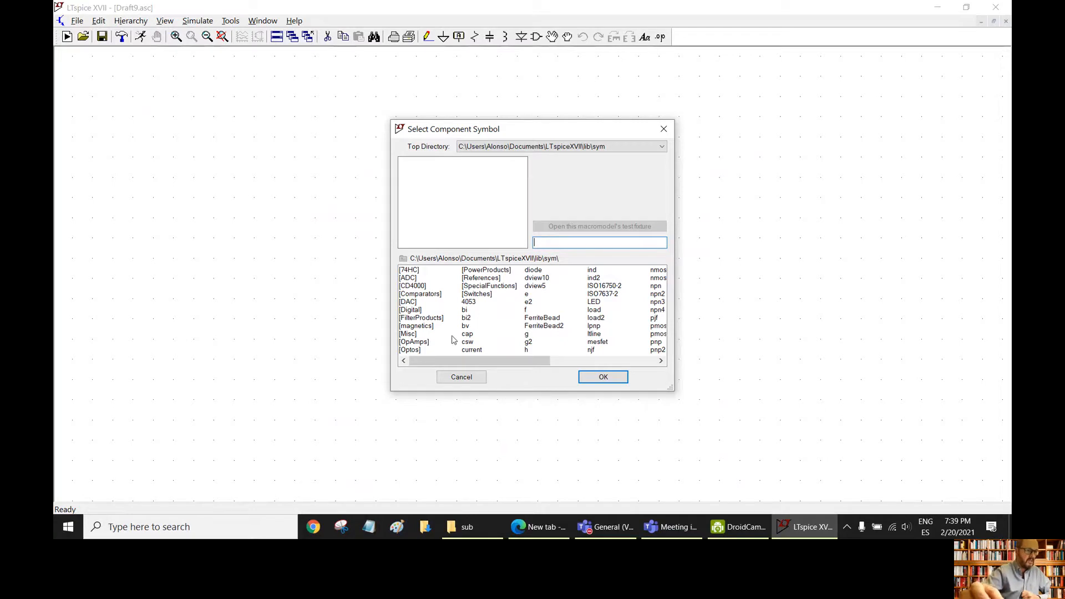
double_click(412, 271)
click(411, 279)
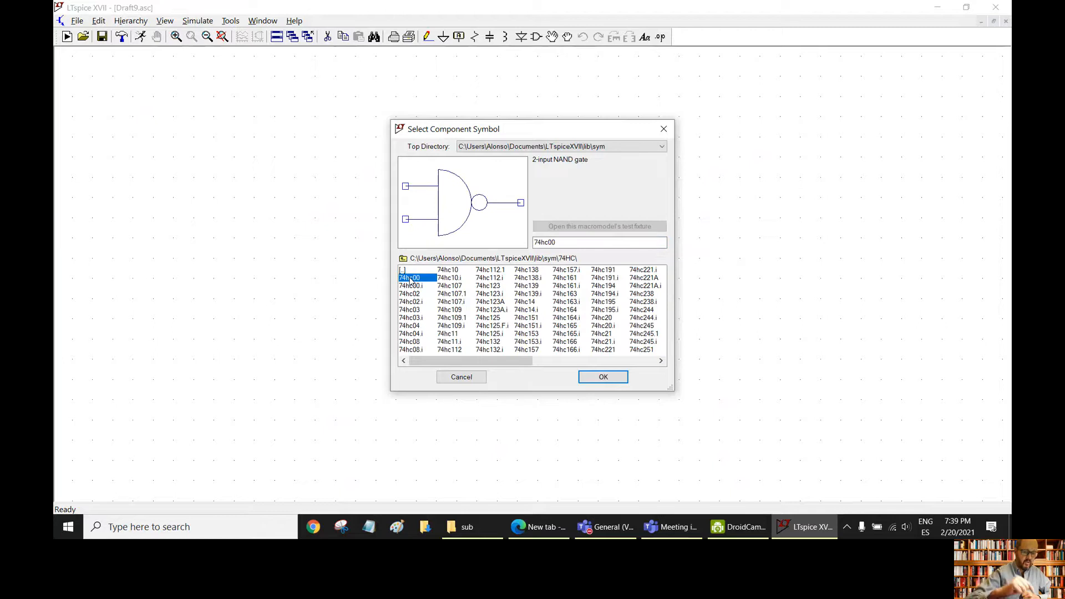
key(Down)
key(Down)
key(Down)
key(Down)
key(Down)
key(Down)
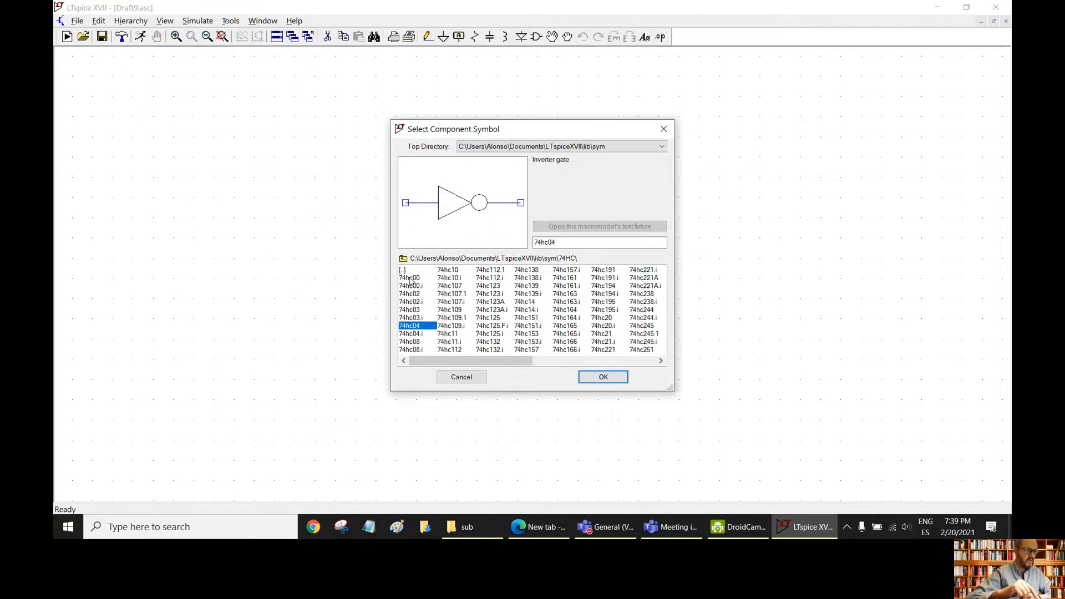
- Return to the 74hc00 gate and compare its symbol with the 74hc00.i version
key(Up)
key(Up)
key(Up)
key(Up)
key(Up)
key(Up)
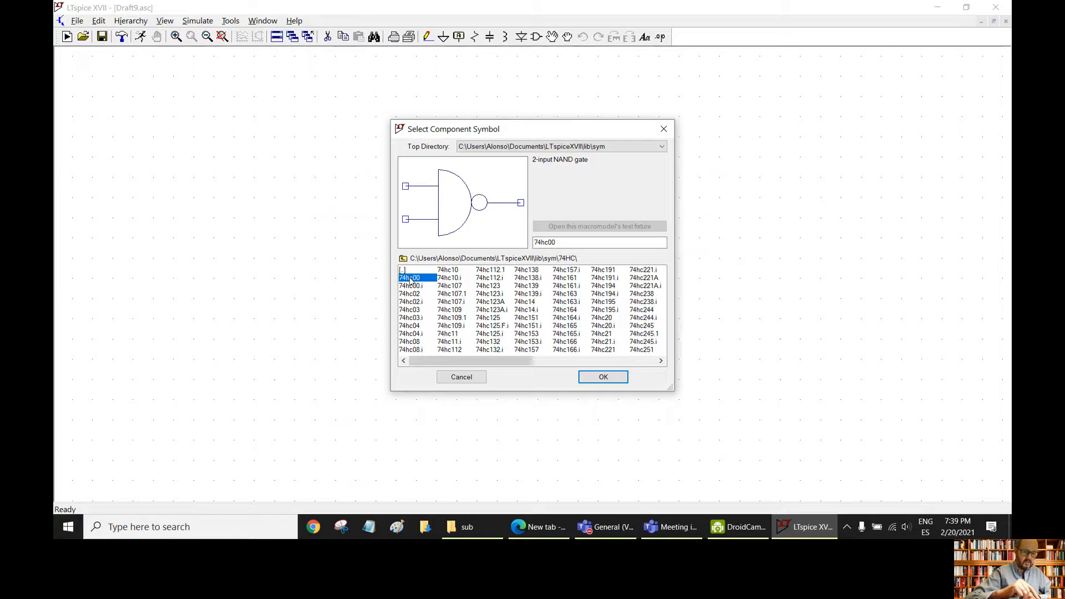
key(Down)
key(Up)
key(Down)
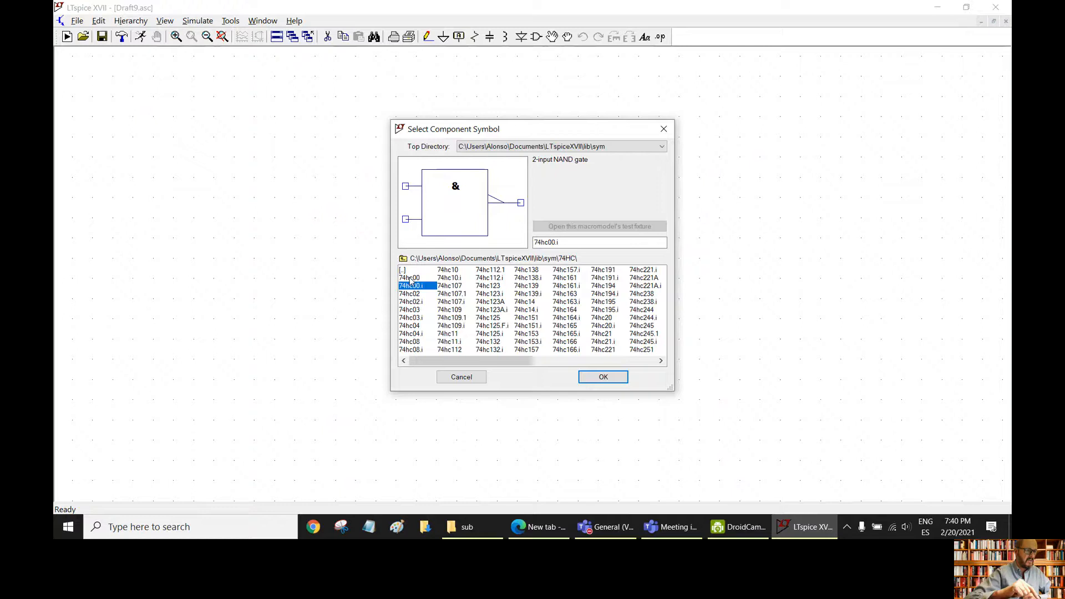
key(Up)
key(Down)
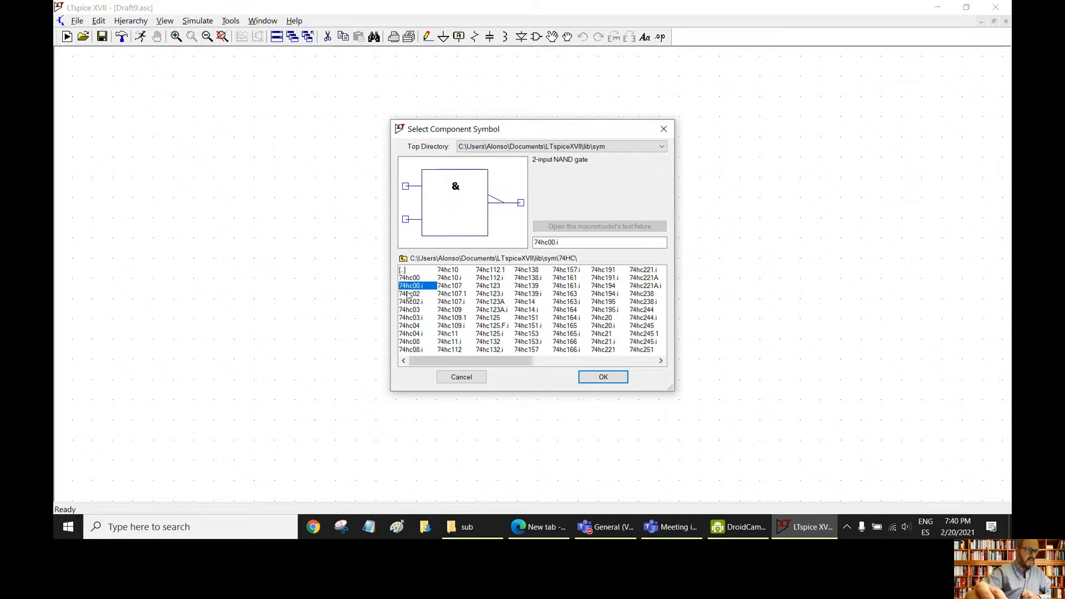
- Preview the following 74HC gate symbols, including 74hc02.i, 74hc03 and 74hc04
key(Down)
click(413, 304)
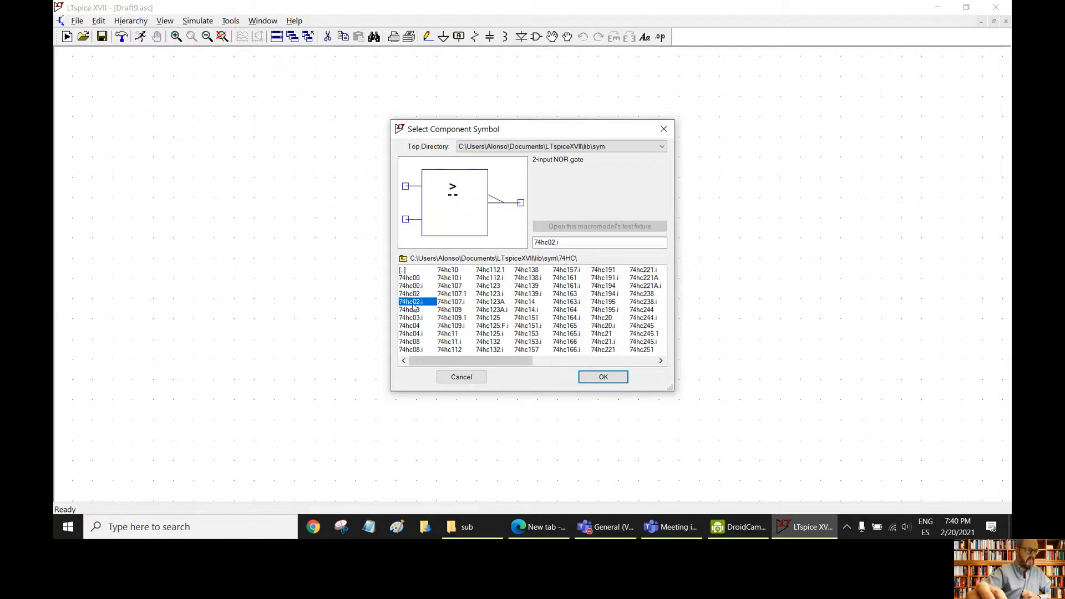
click(413, 311)
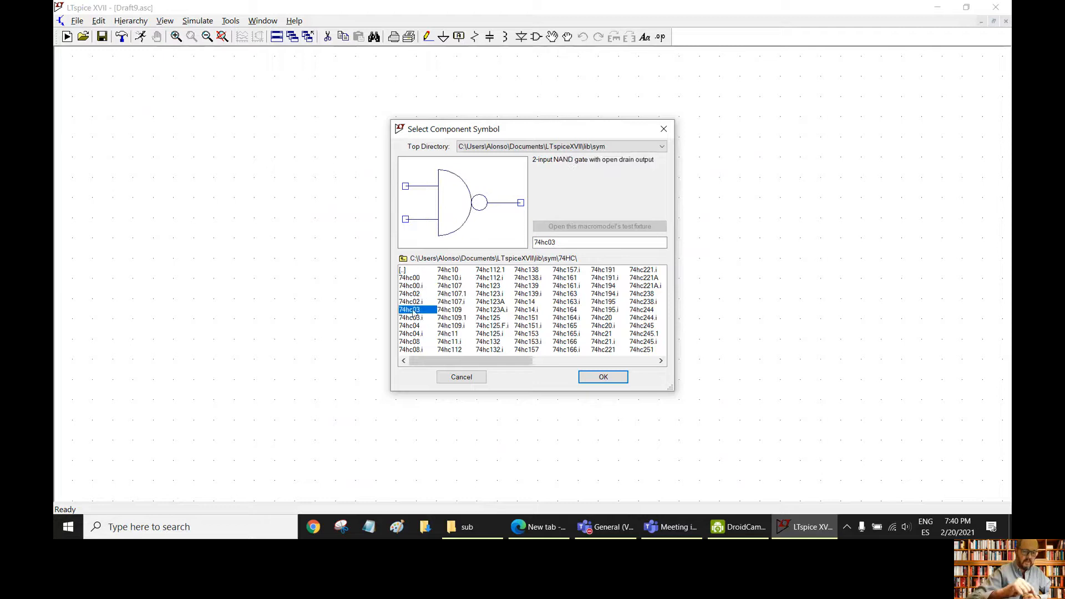
key(Down)
key(Down)
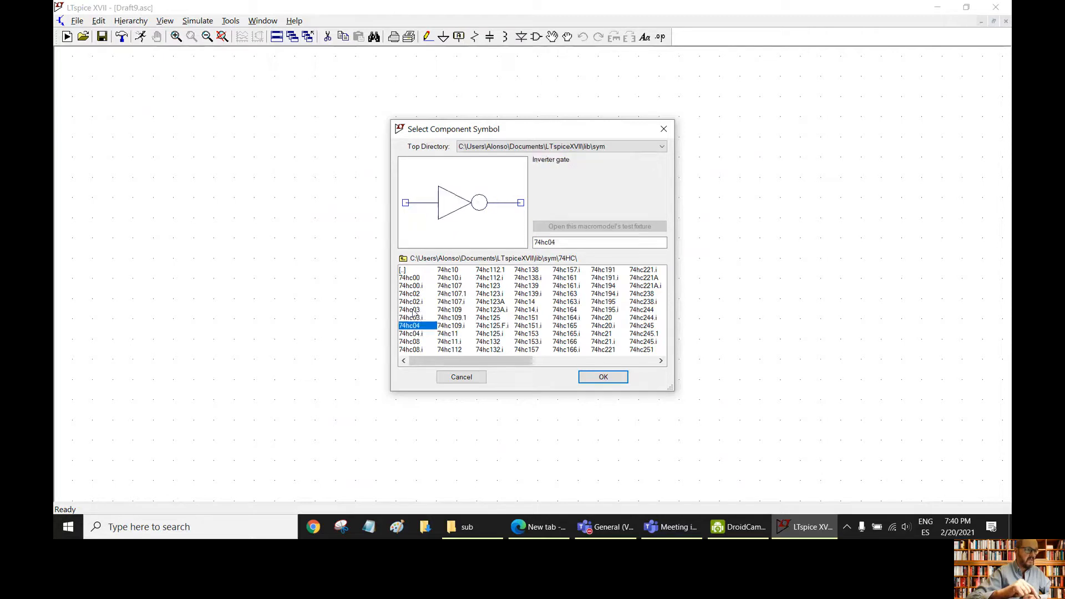
- Leave the 74HC category, preview the 4053 switch symbol on the schematic, and cancel its placement
double_click(414, 272)
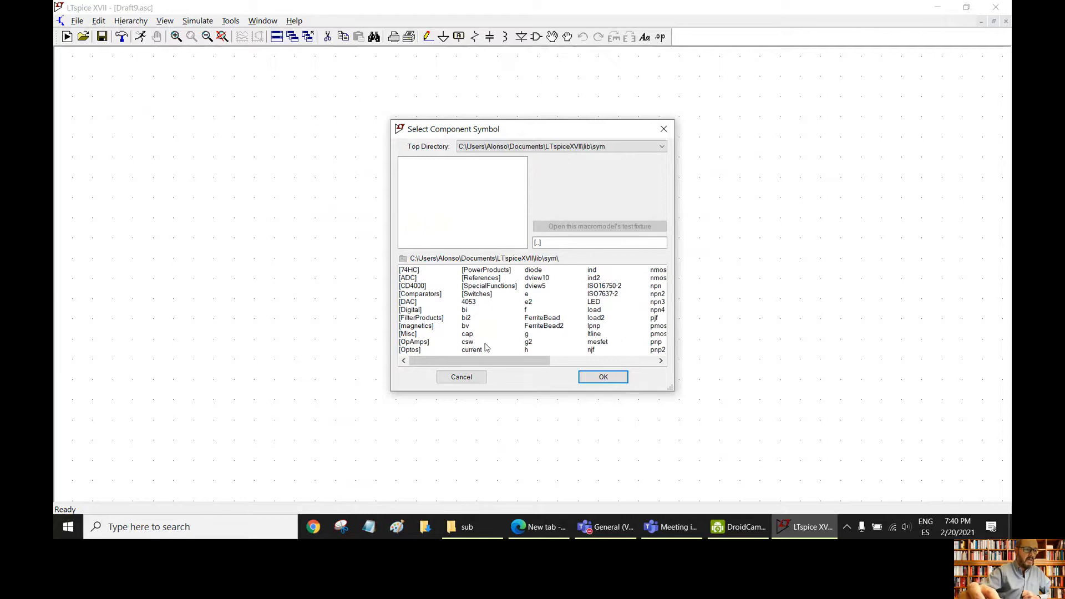
click(468, 302)
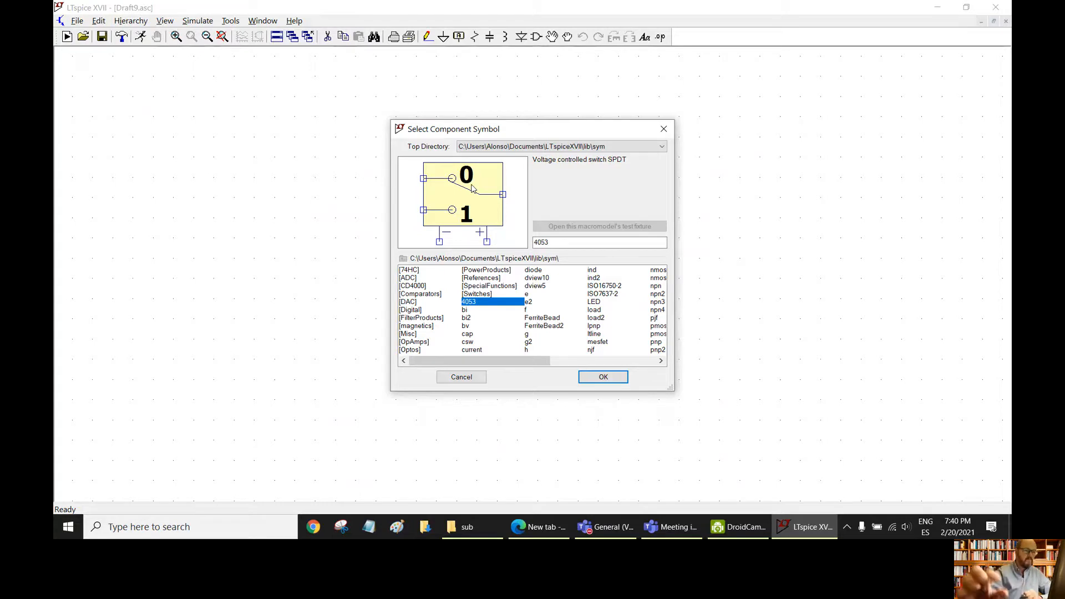
click(605, 377)
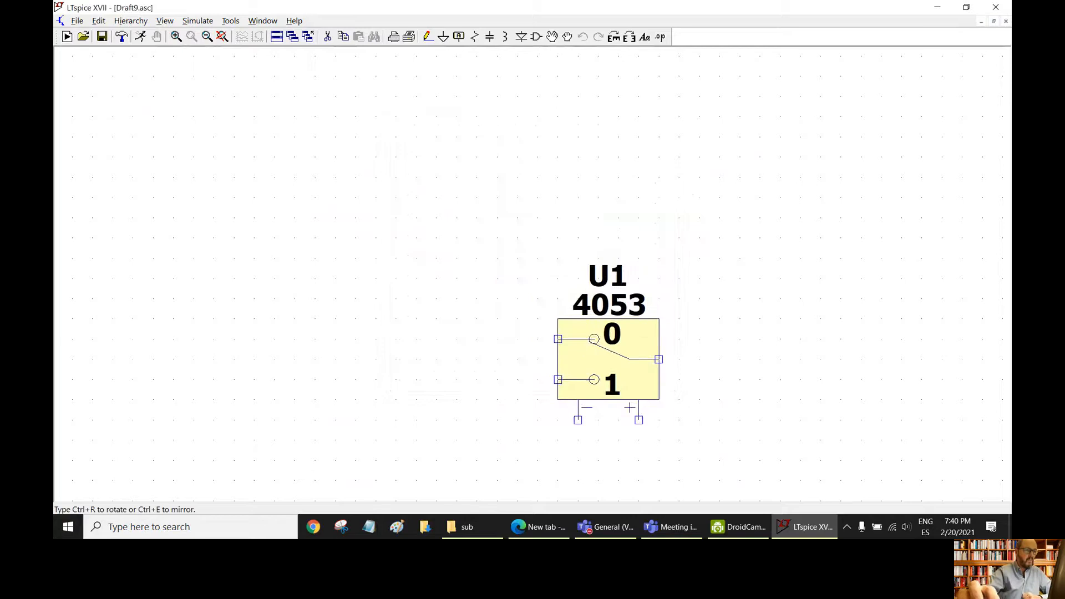
key(Escape)
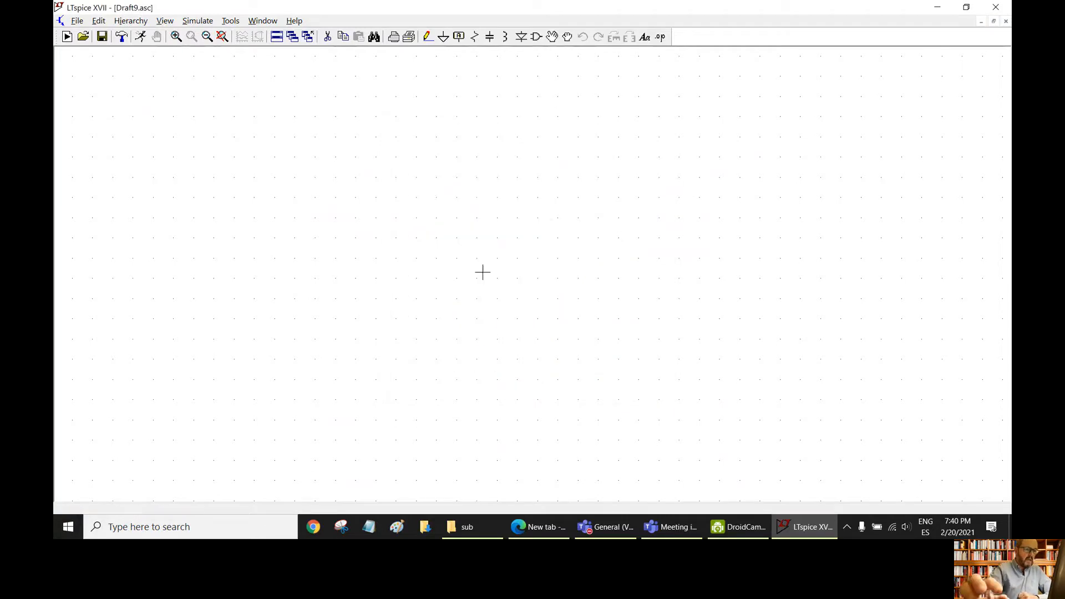
- Switch to the Edge browser and search the web for "ltspice yahoo group"
click(539, 527)
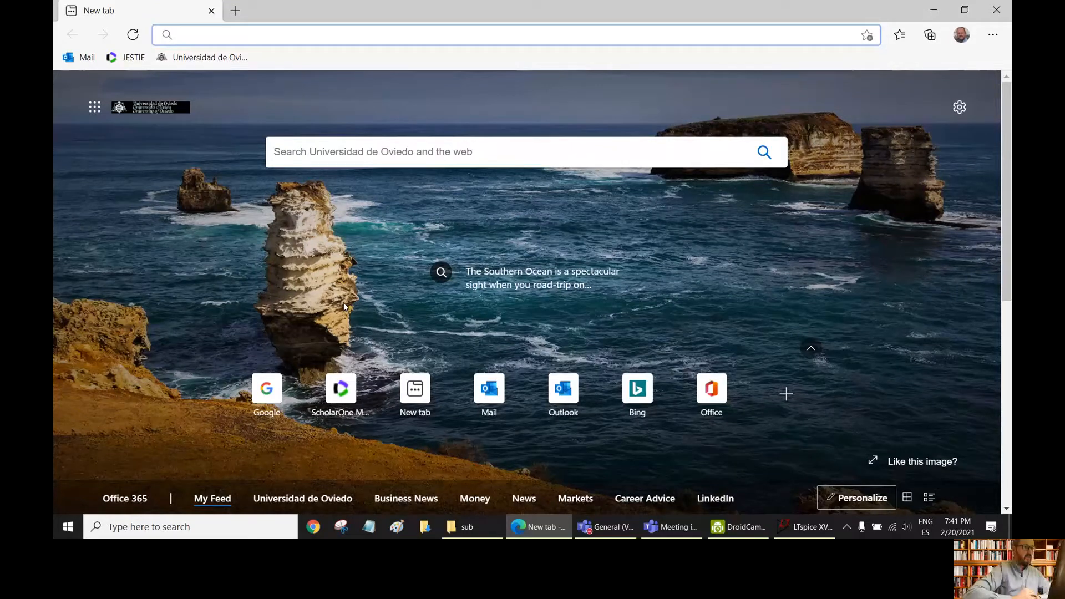
click(311, 159)
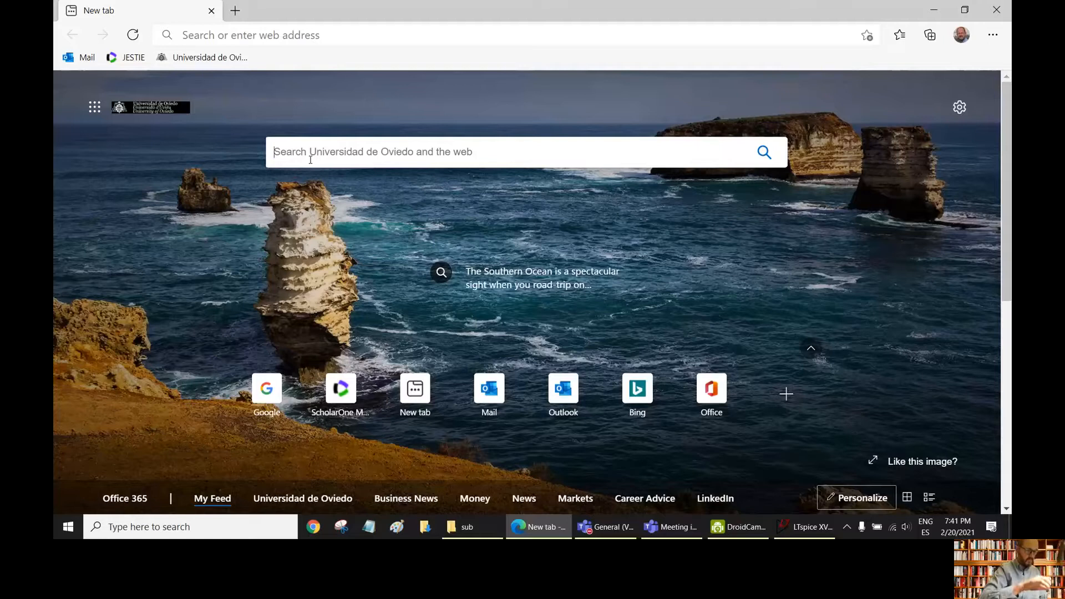
text(L)
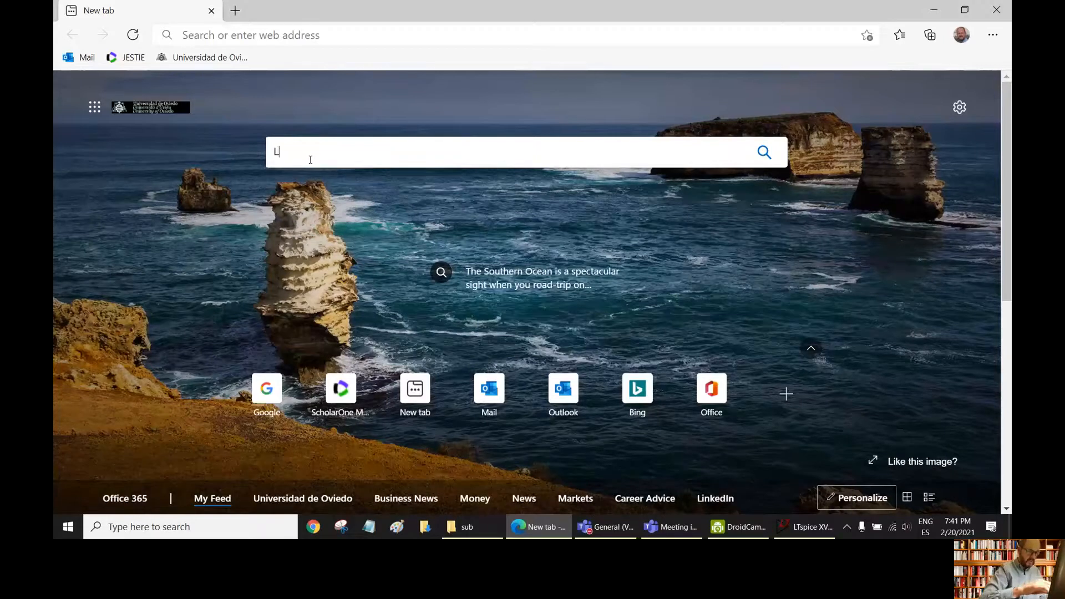
text(Tspice)
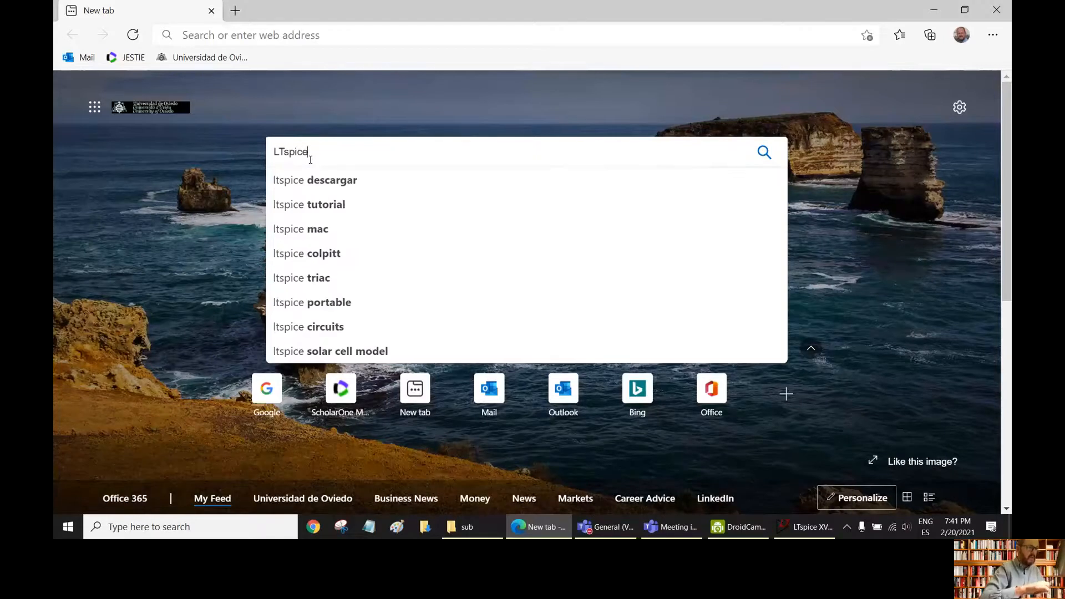
text( yah)
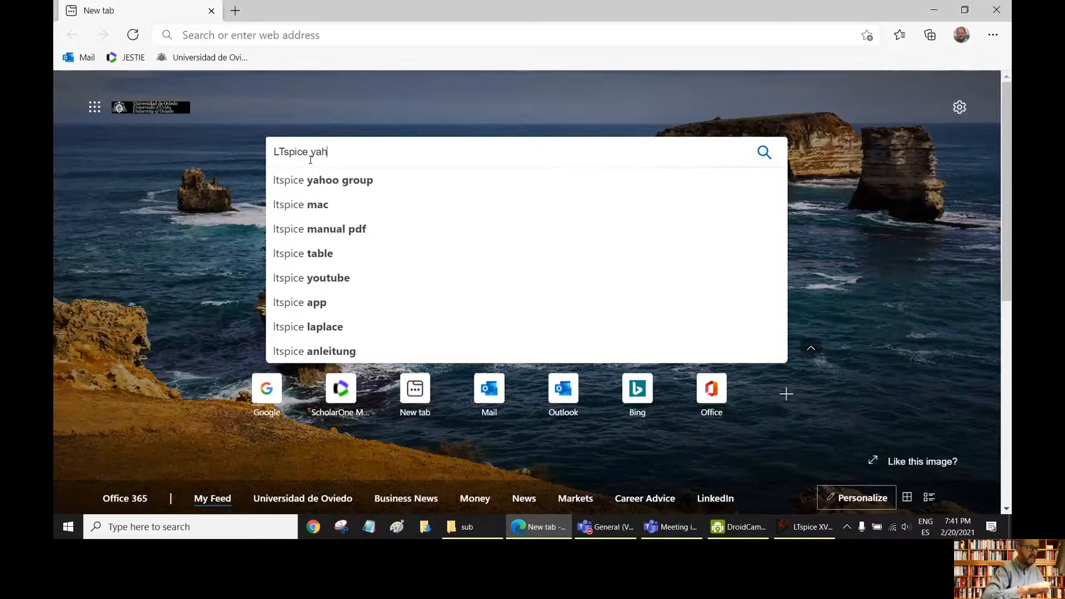
text(oo)
click(326, 181)
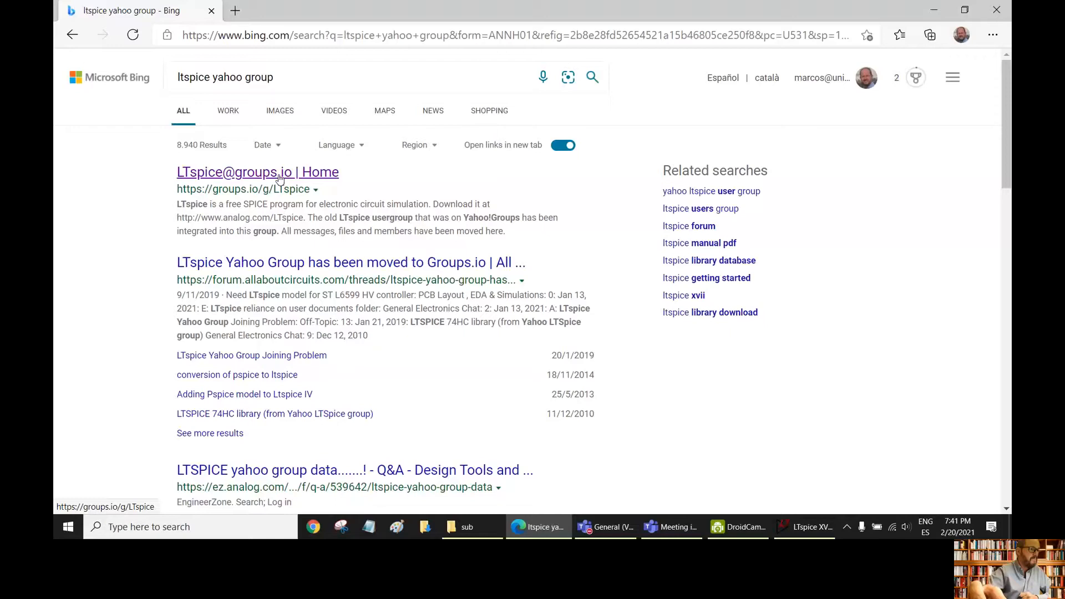
- Open the LTspice group's home page on groups.io and look through its description, group information and message history
click(256, 173)
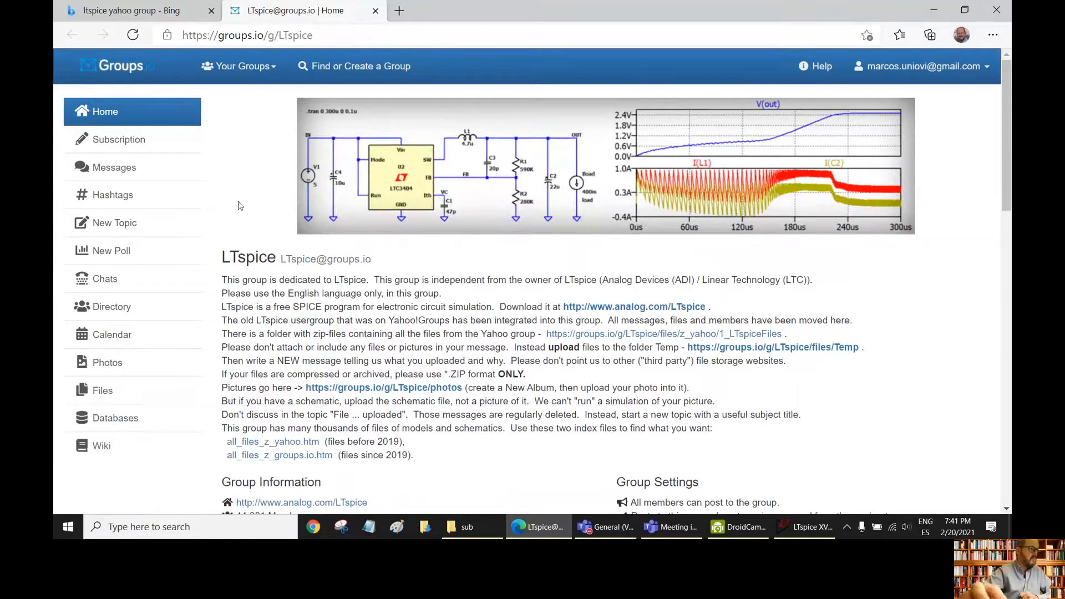
scroll(111, 261, down, 2)
scroll(178, 357, down, 8)
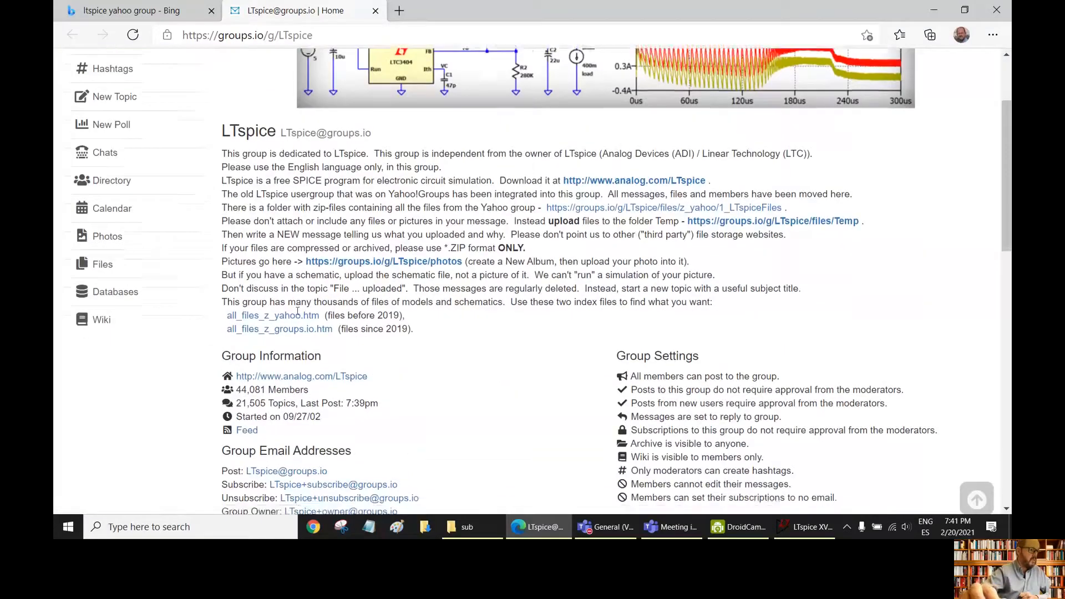
scroll(299, 311, down, 6)
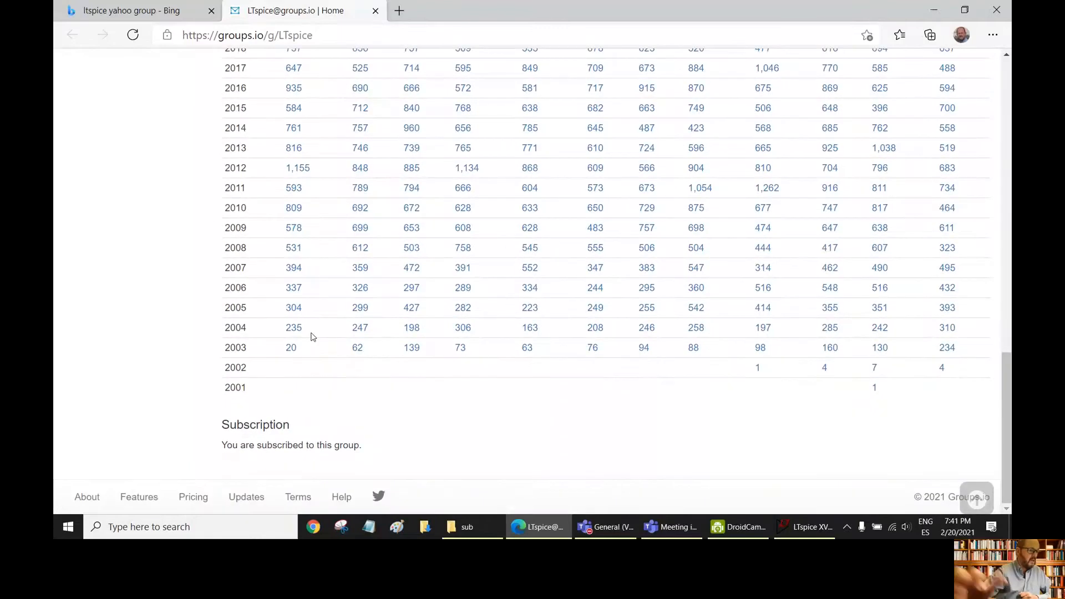
scroll(312, 337, up, 14)
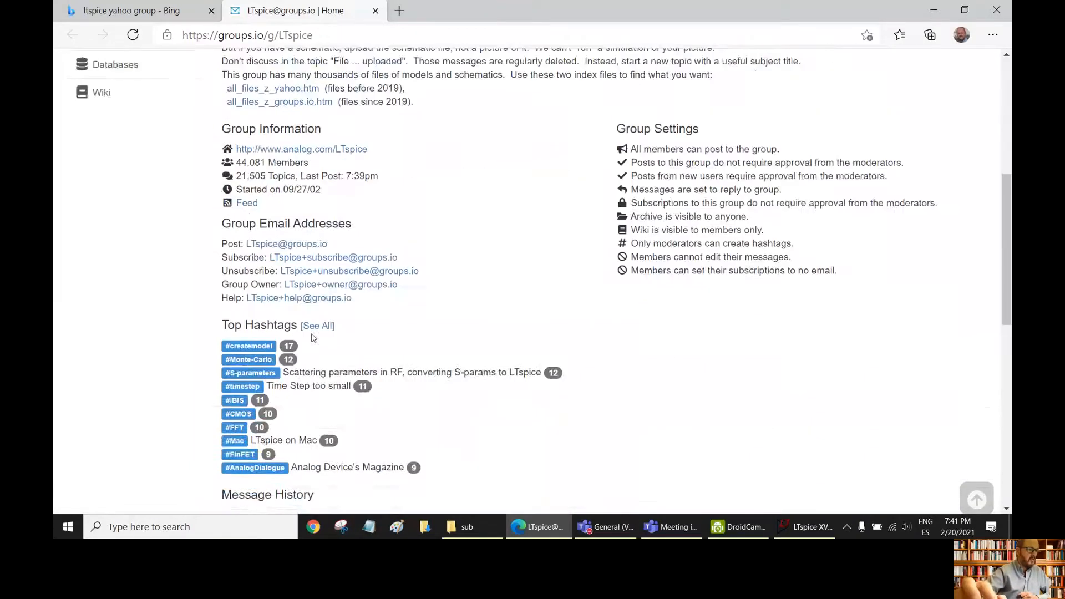
scroll(312, 334, up, 2)
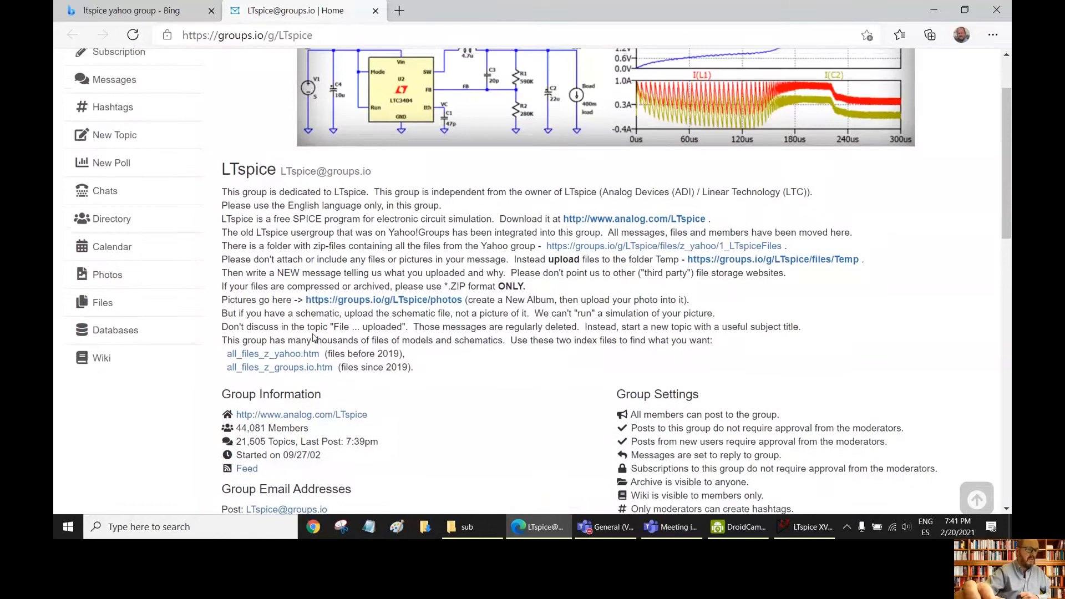
- Look over the LTspice group's home page and its message history, and open the February 2021 messages
scroll(310, 337, up, 2)
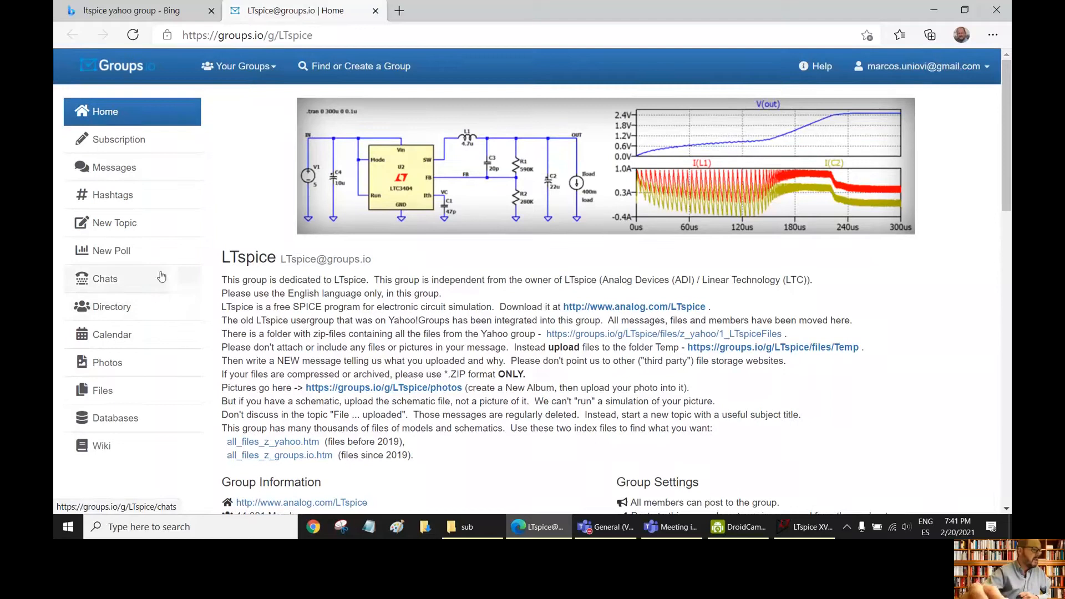
scroll(189, 283, down, 1)
scroll(191, 285, down, 14)
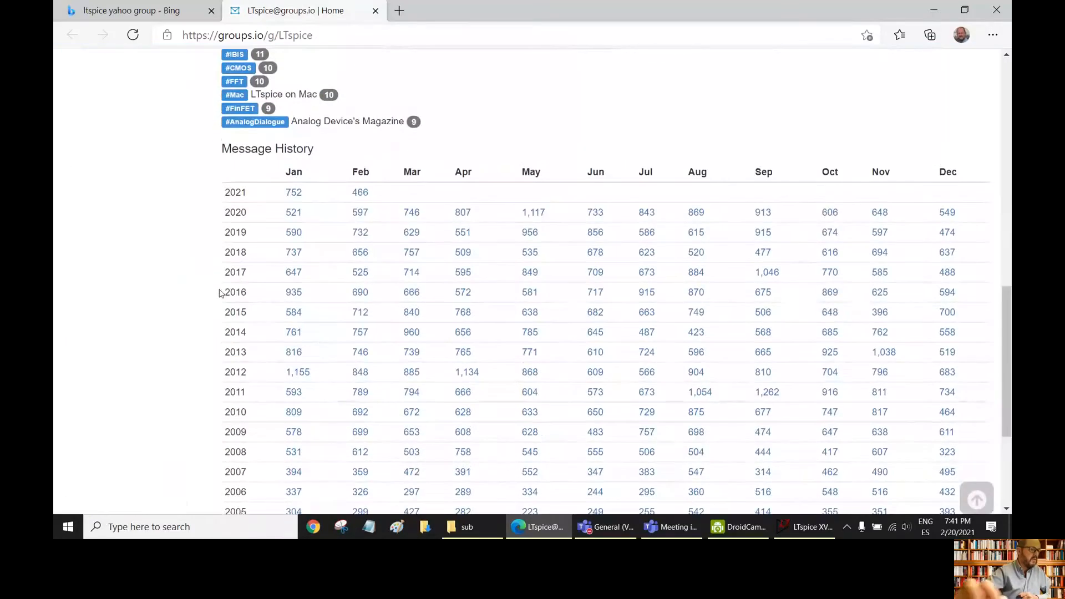
click(361, 194)
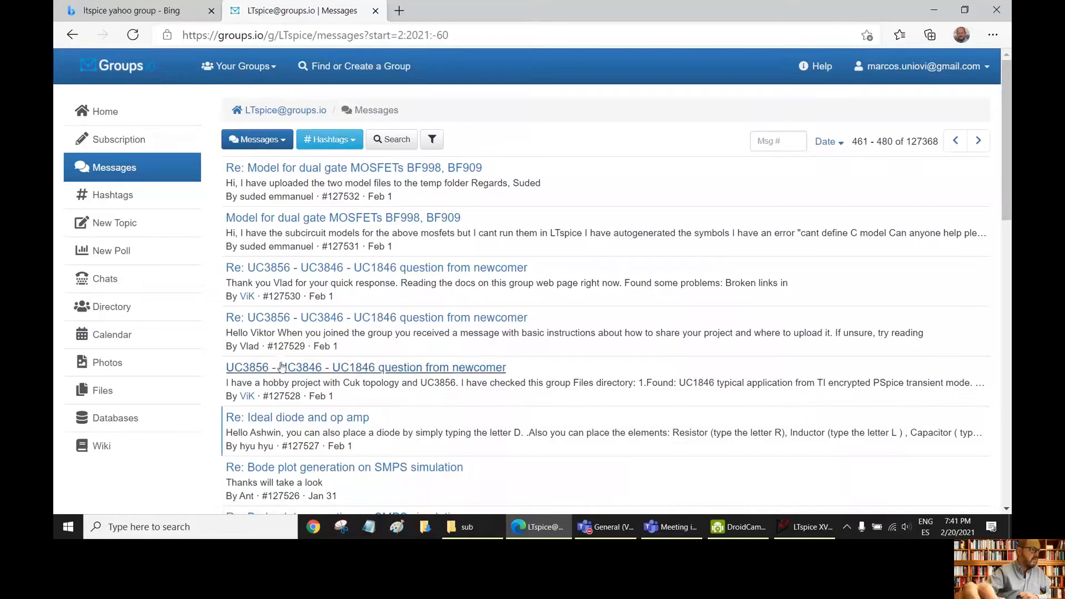
- Open the group's z_yahoo file archive folder and look through its list of subfolders
click(104, 392)
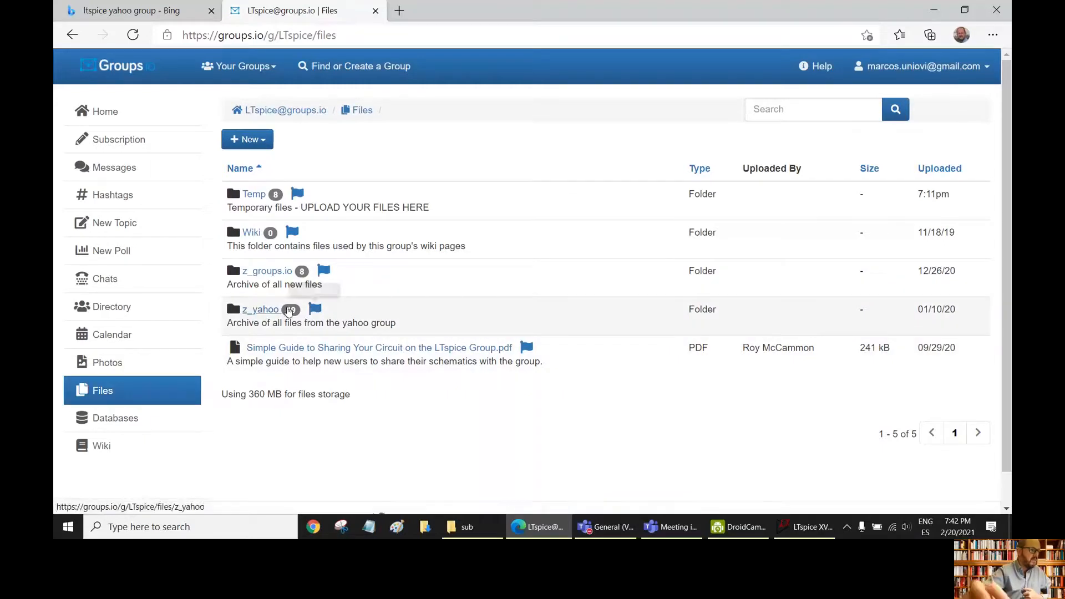
click(265, 312)
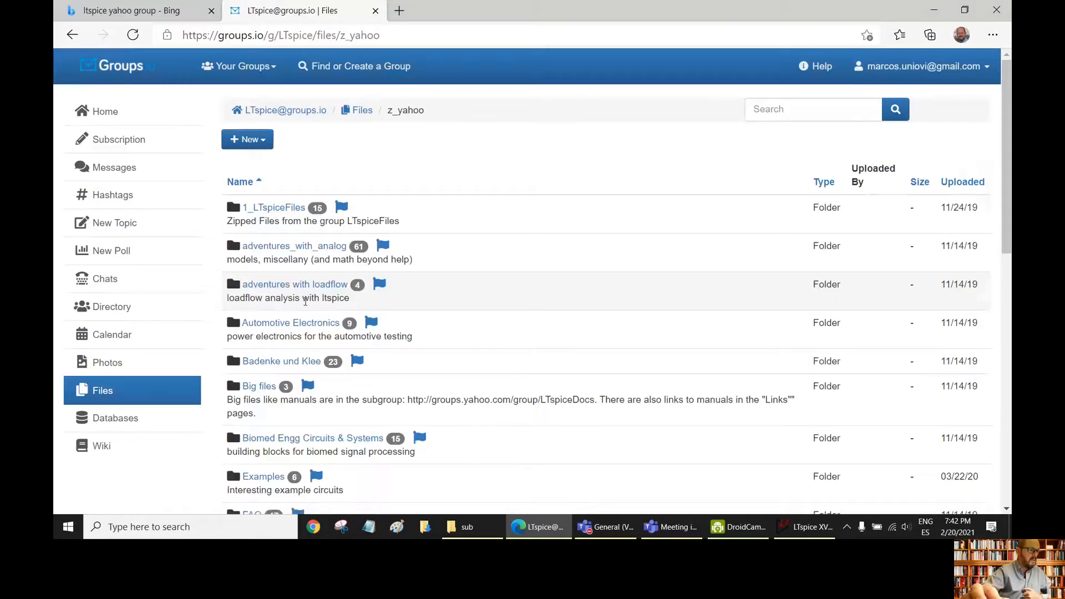
scroll(283, 301, down, 2)
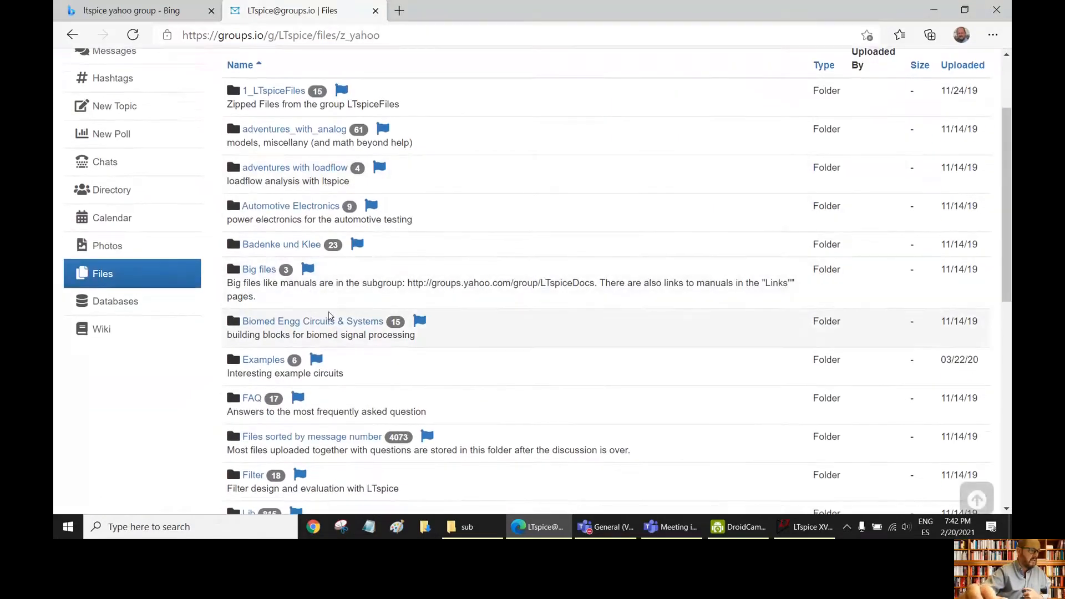
scroll(330, 316, down, 4)
scroll(329, 316, down, 2)
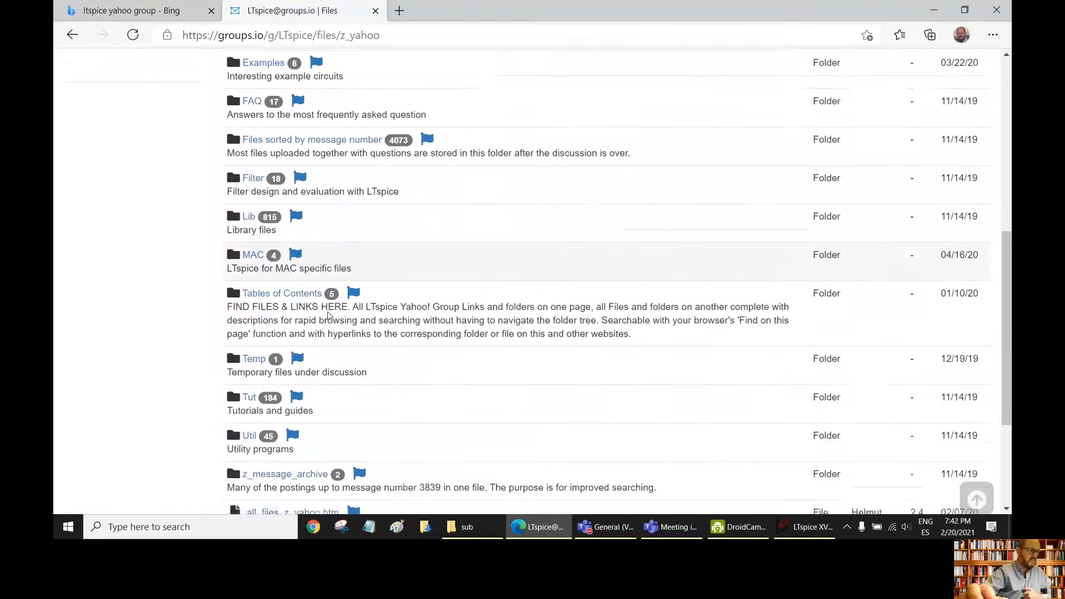
scroll(327, 316, down, 3)
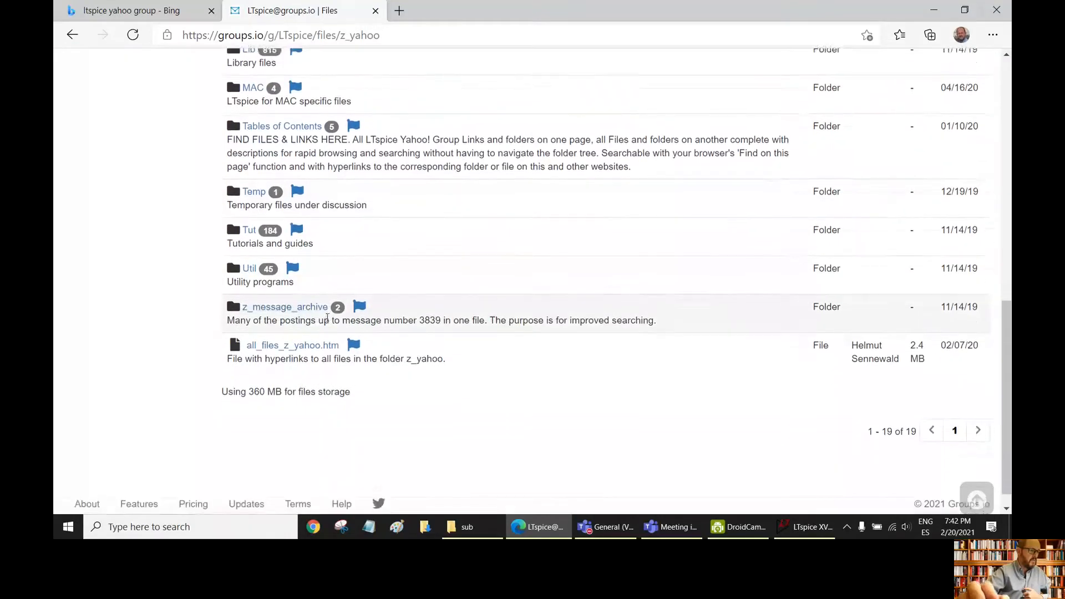
key(Home)
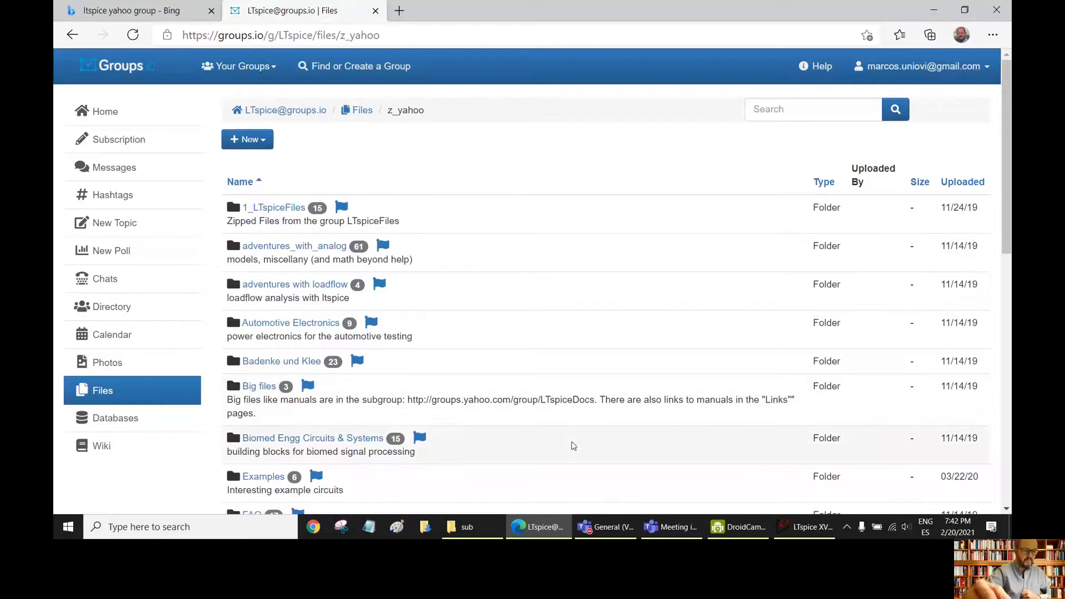
- Switch to LTspice and place three 74hc00 NAND gates from the 74HC category in a vertical column on the schematic
mouse_move(804, 532)
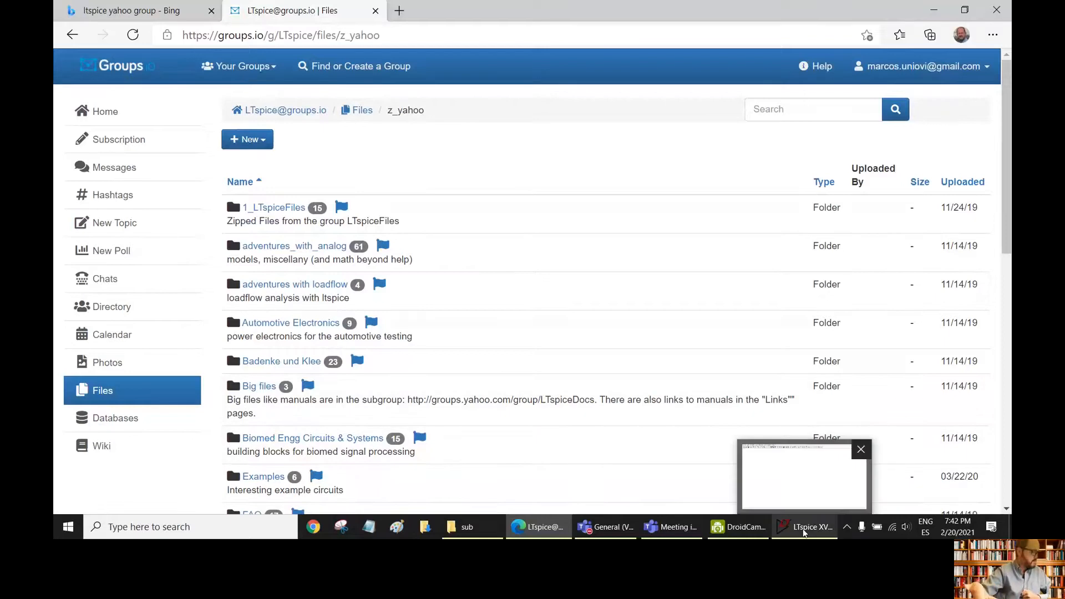
click(804, 530)
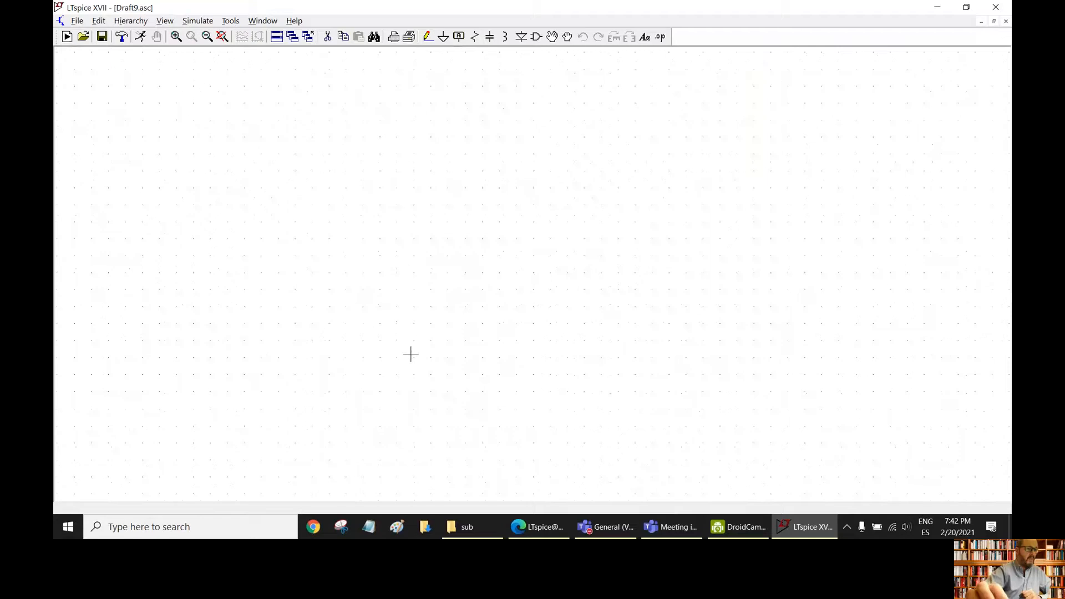
click(535, 37)
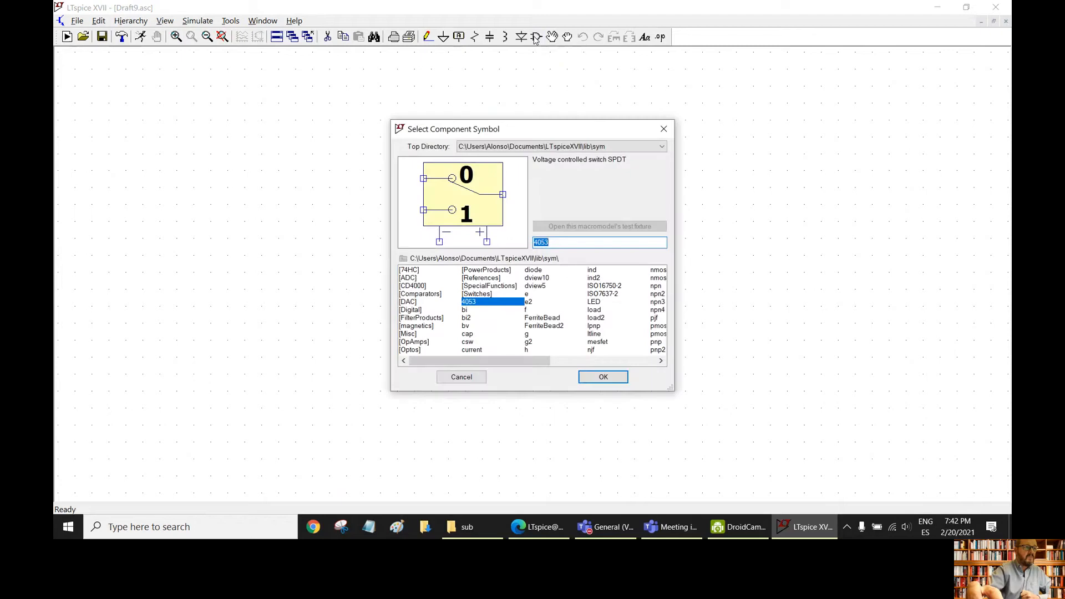
double_click(411, 271)
click(411, 279)
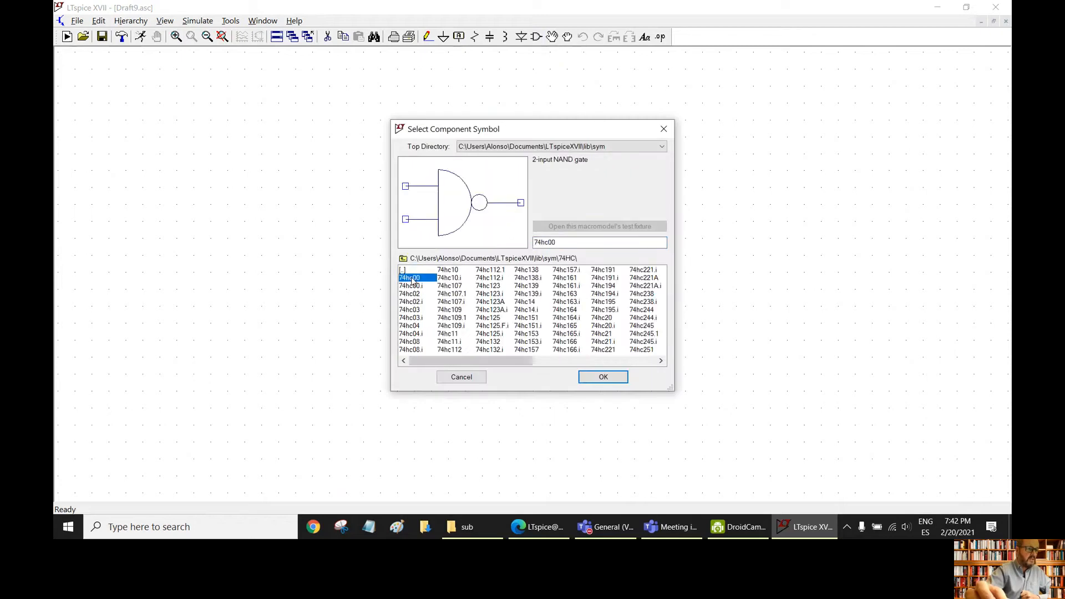
click(603, 376)
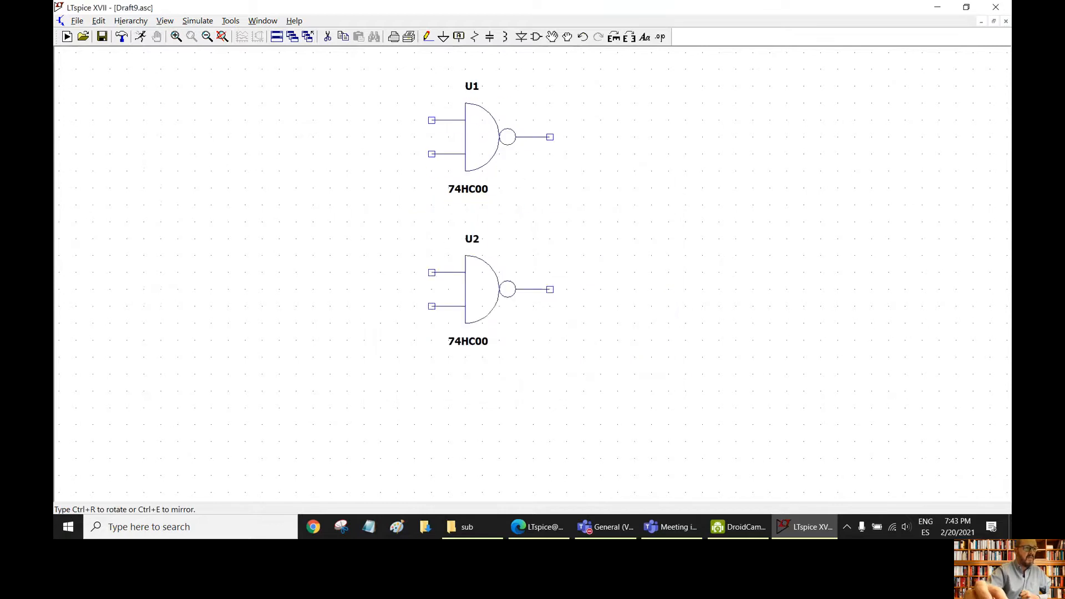
click(491, 289)
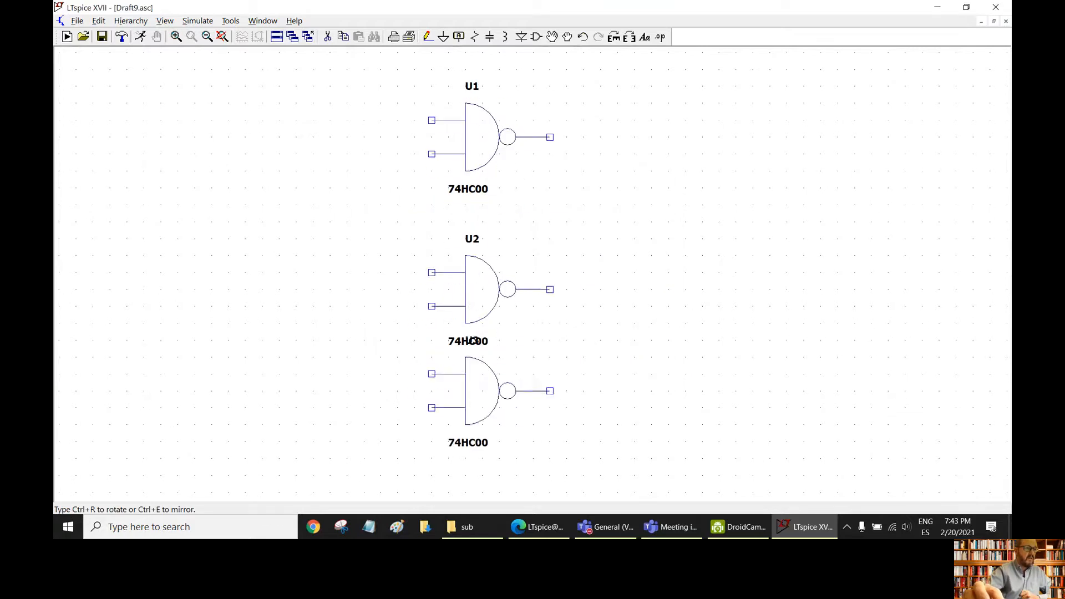
click(490, 425)
- Place two more 74HC00 gates in a second column and one in a third column, and end the placement
click(711, 205)
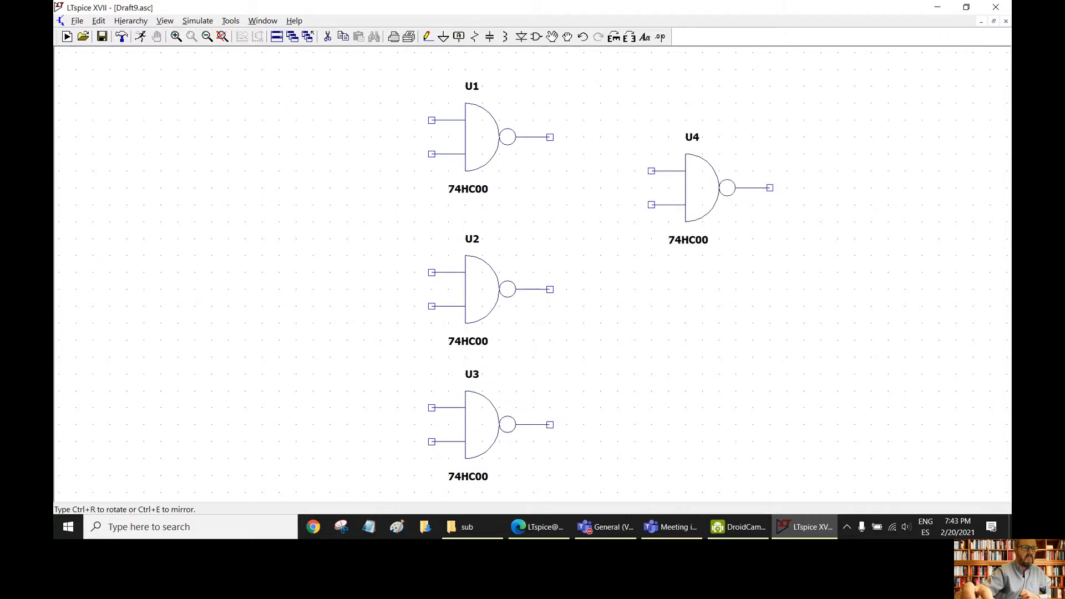
click(710, 357)
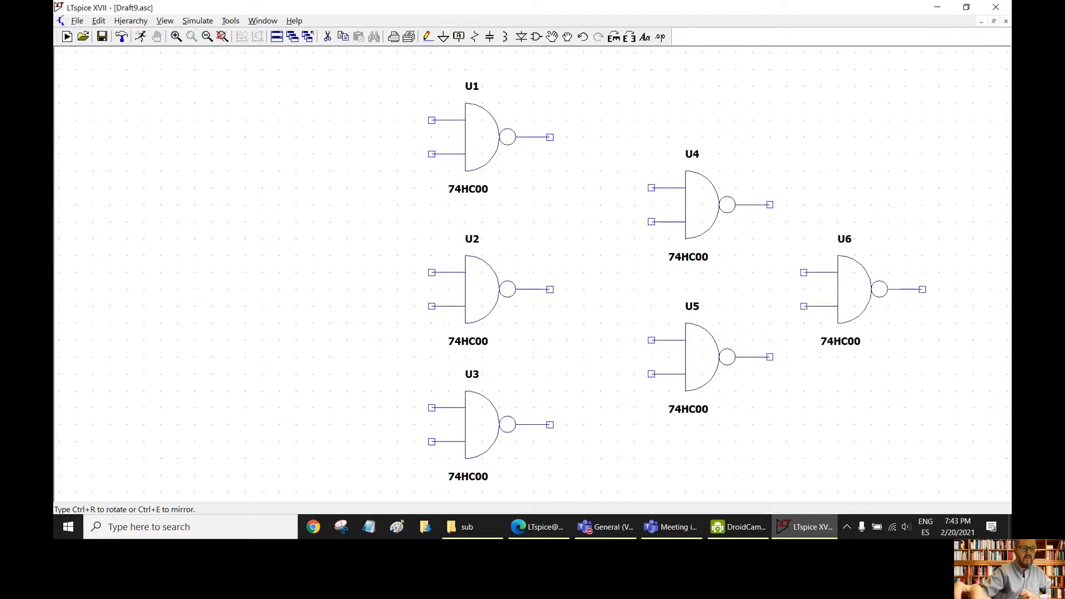
click(896, 255)
key(Escape)
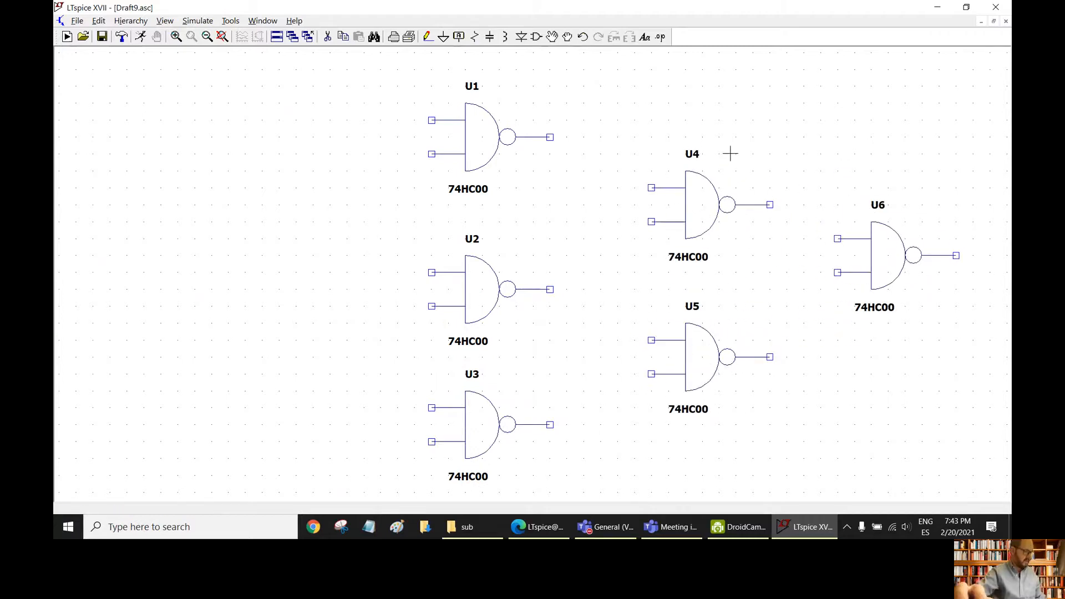
- Move all six NAND gates together toward the middle of the sheet
scroll(721, 155, down, 2)
scroll(723, 156, down, 2)
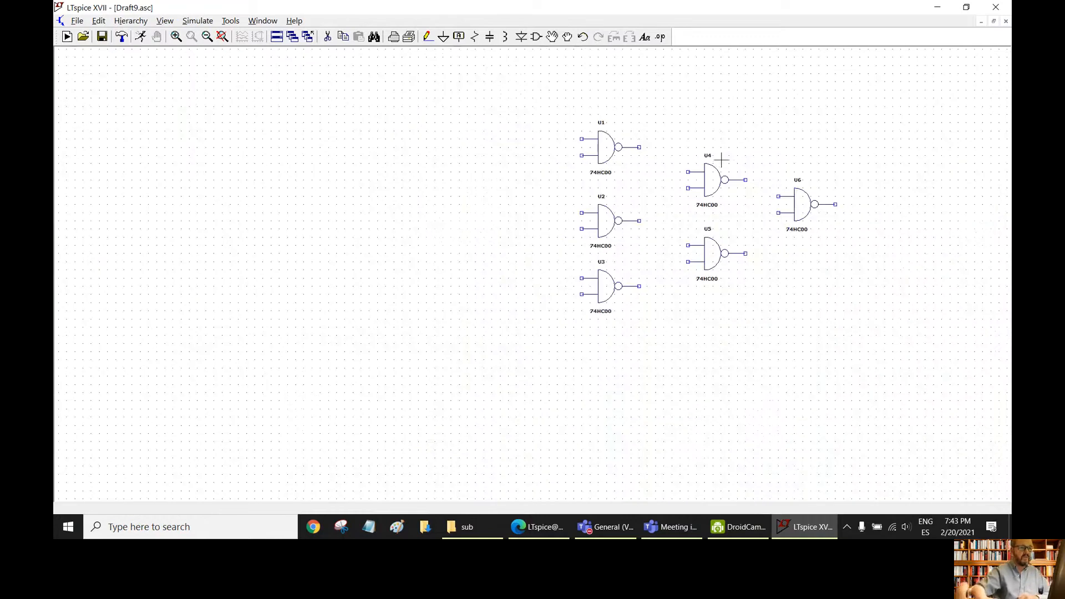
click(552, 37)
drag(533, 91, 867, 345)
click(546, 239)
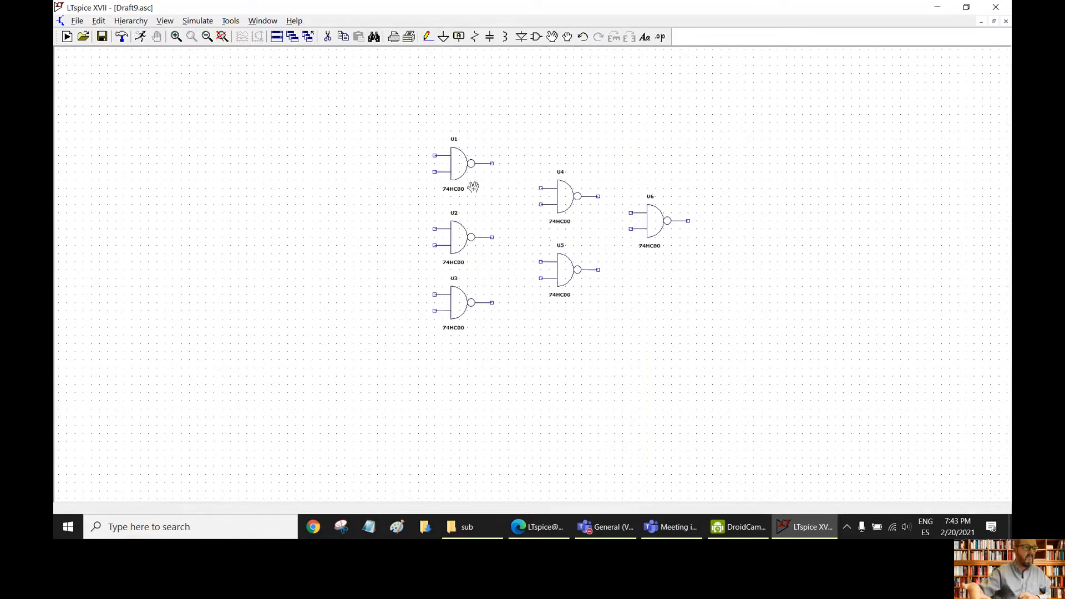
scroll(503, 187, down, 2)
scroll(498, 187, up, 3)
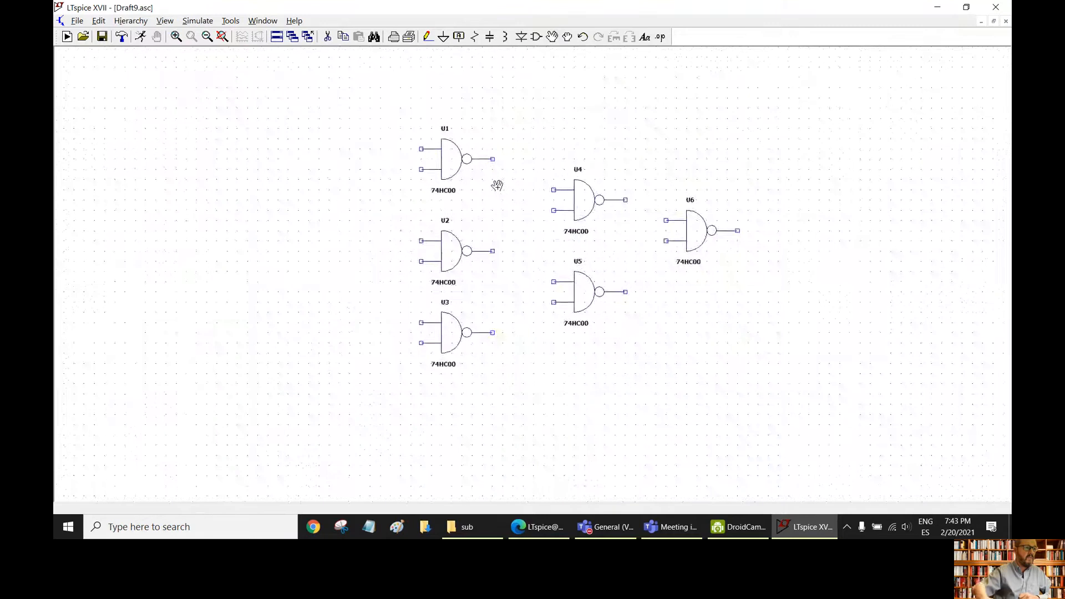
scroll(497, 185, up, 3)
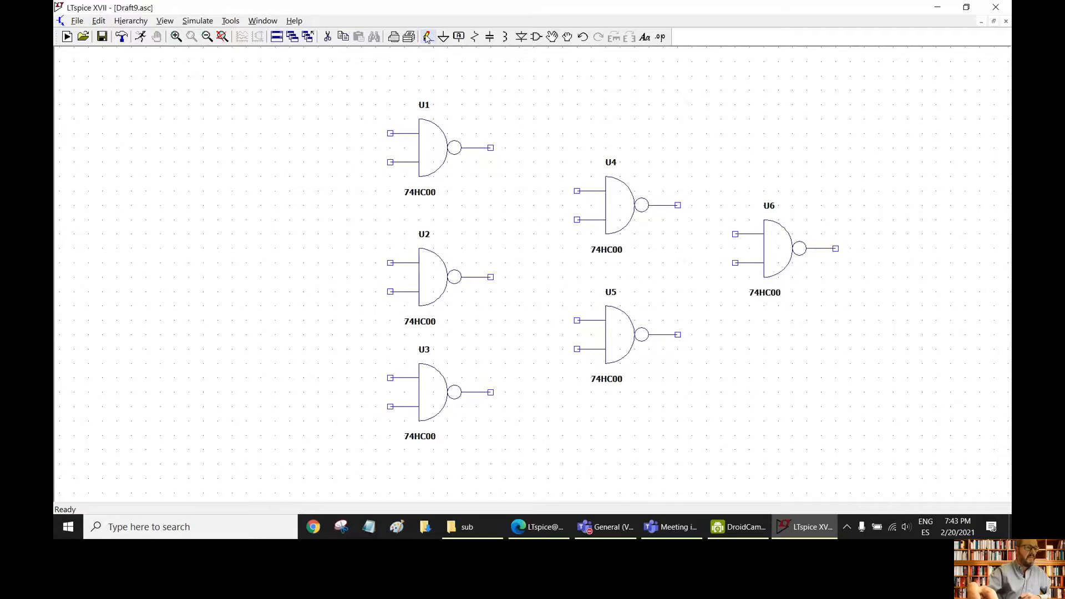
- Wire the output of U1 to U4's upper input and the output of U2 to U4's lower input
click(428, 37)
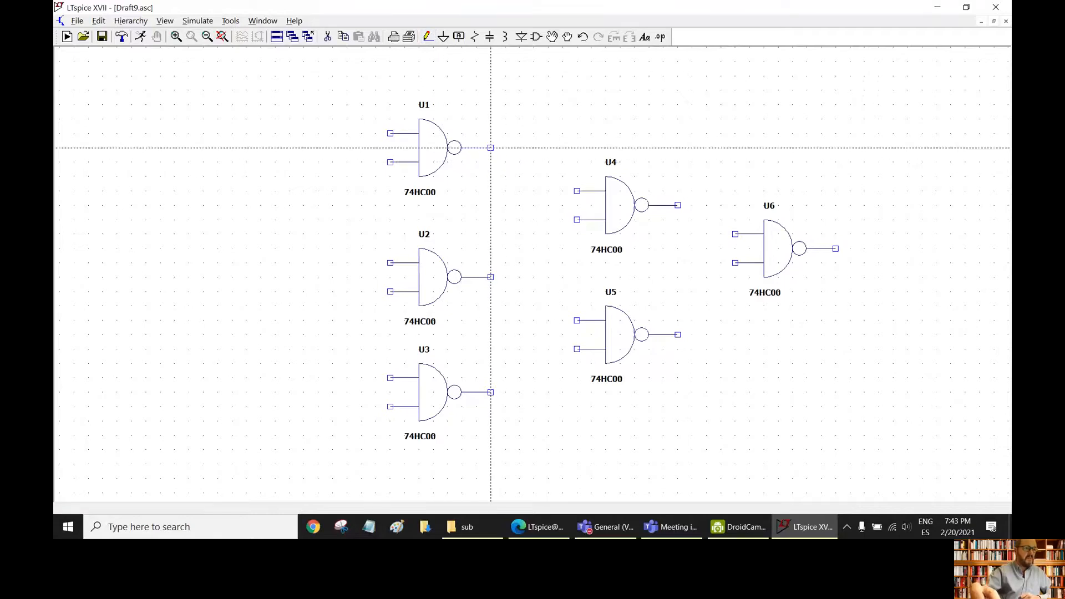
click(490, 147)
click(534, 147)
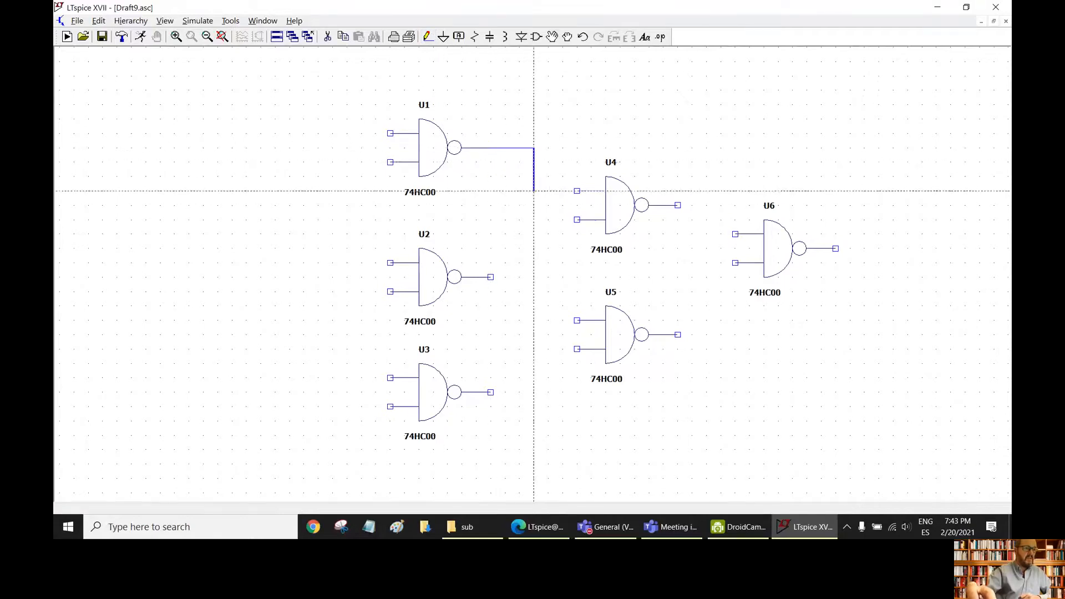
click(577, 191)
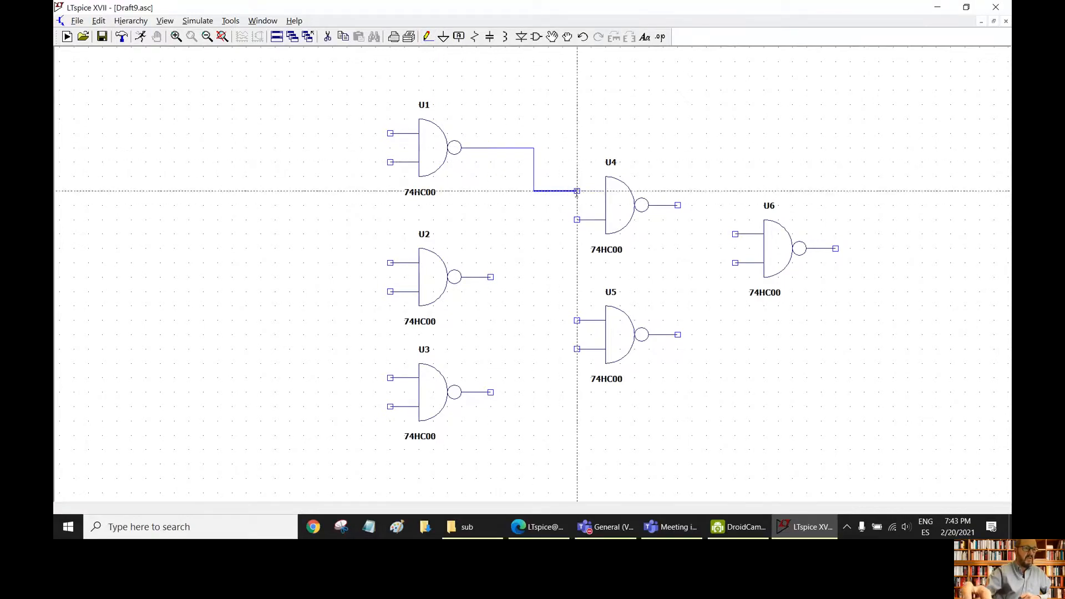
click(490, 277)
click(534, 277)
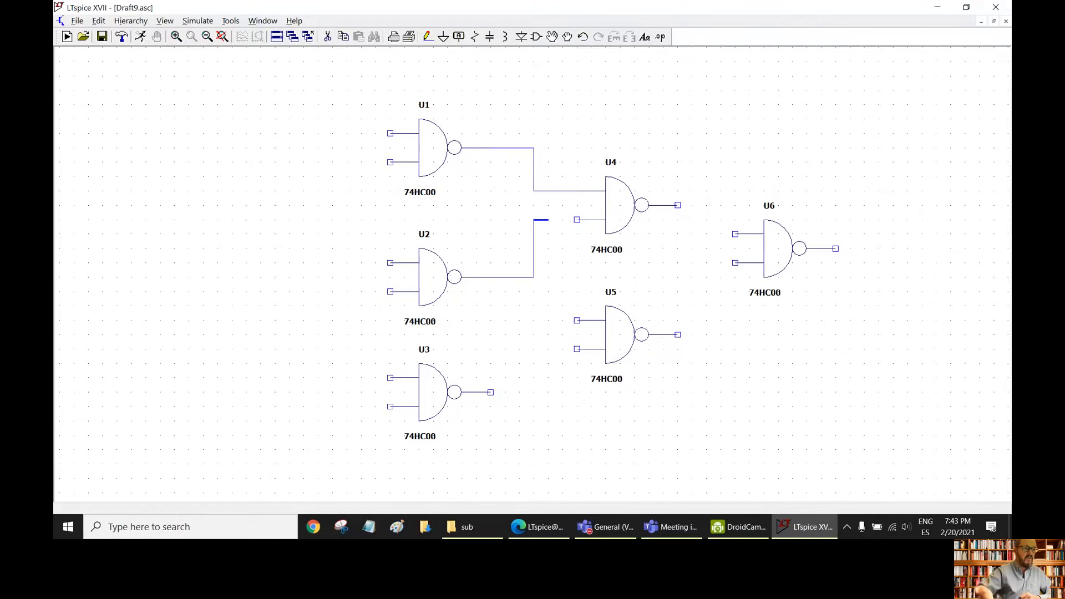
click(576, 220)
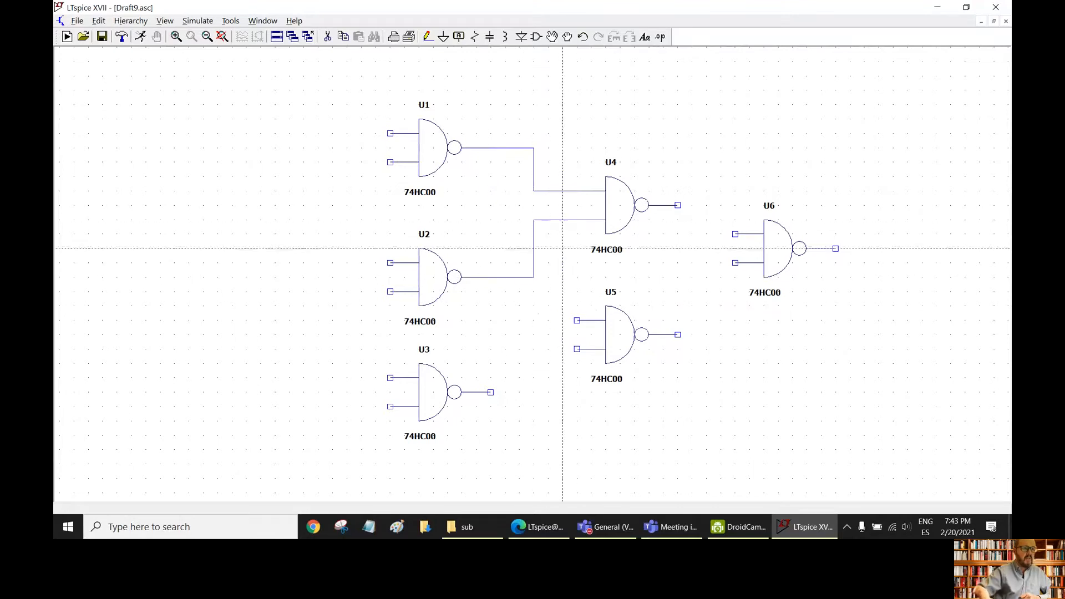
- Wire U5's upper input to U2's output wire and the output of U3 to U5's lower input
click(577, 320)
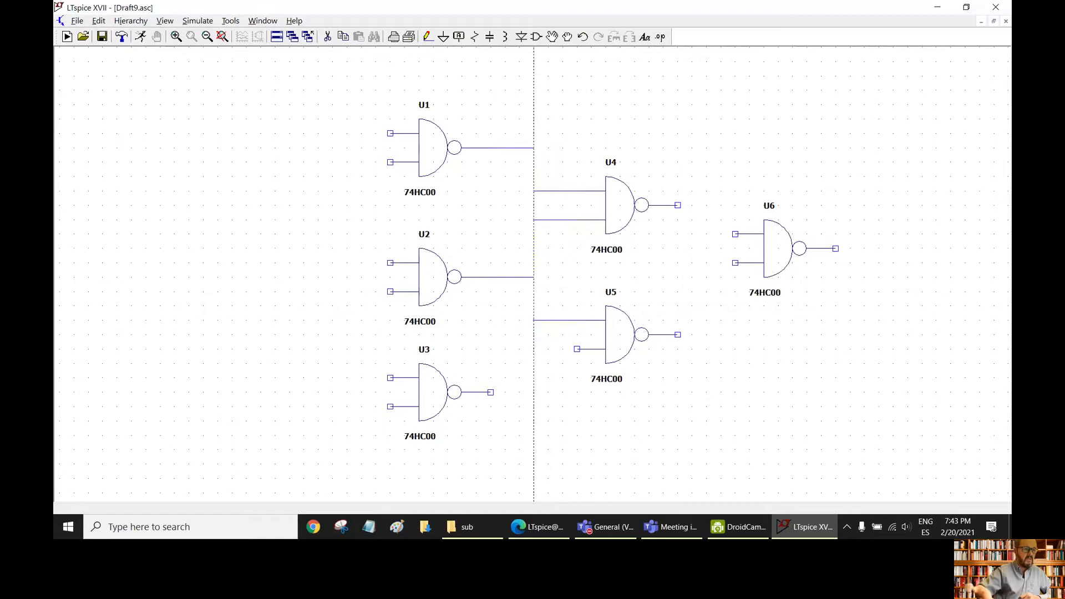
click(534, 277)
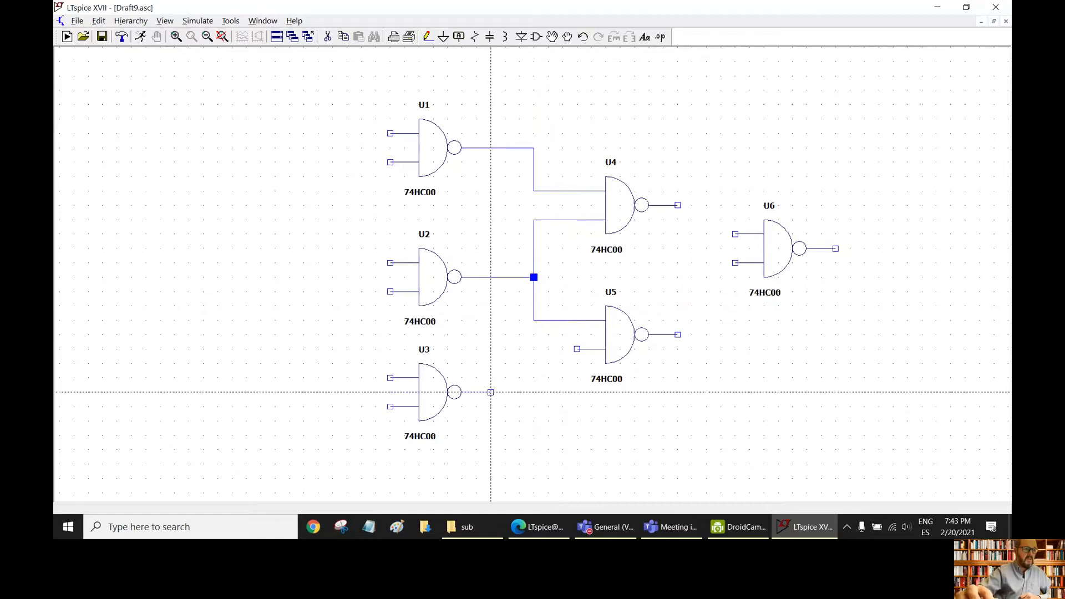
click(490, 392)
click(534, 392)
click(534, 349)
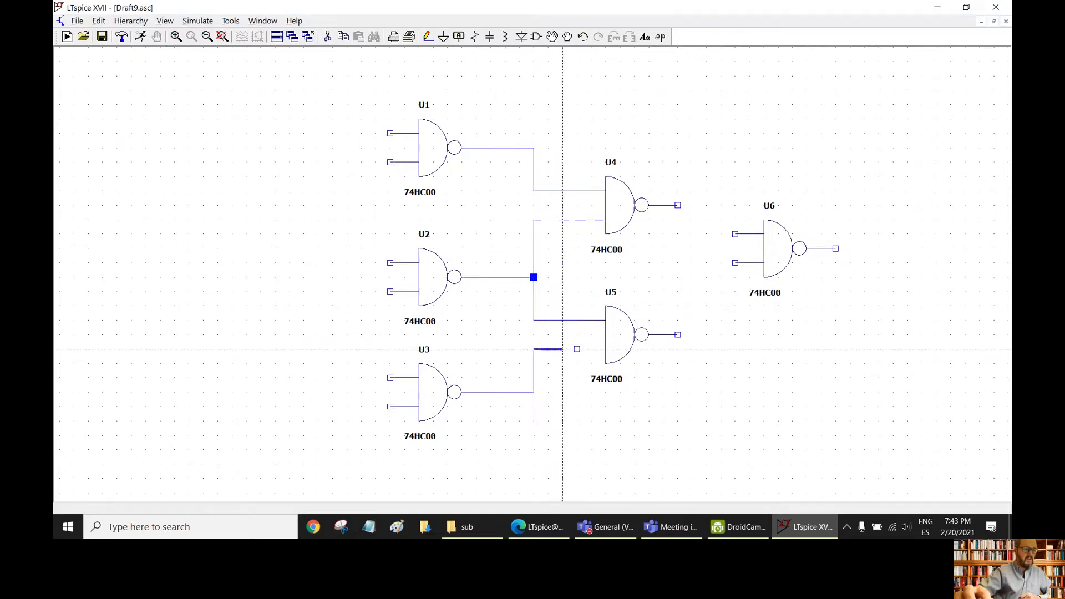
click(576, 349)
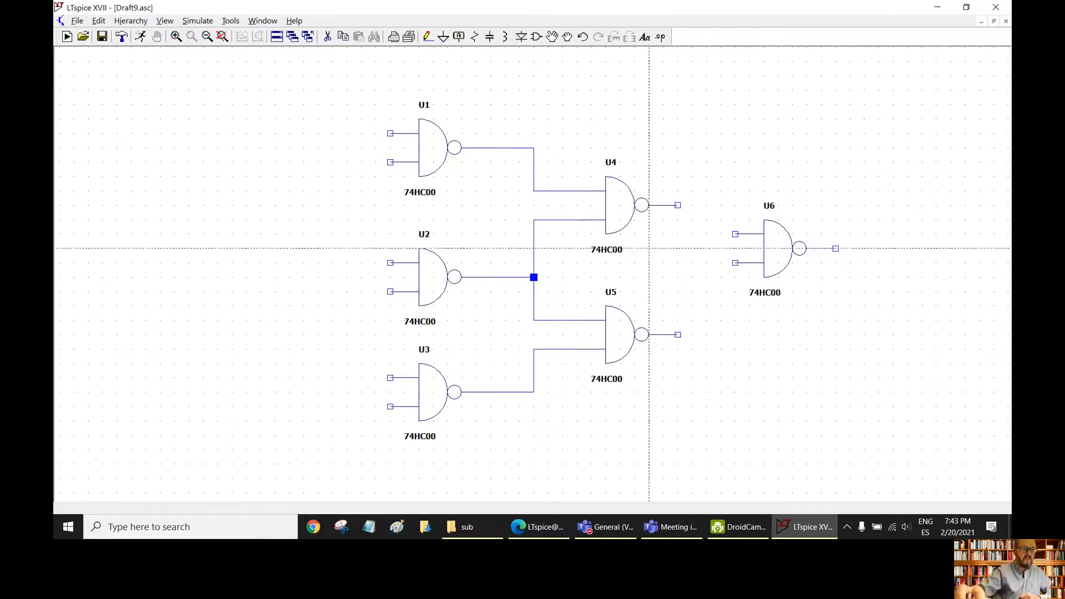
- Wire the output of U4 to U6's upper input and the output of U5 to U6's lower input
click(677, 205)
click(692, 233)
click(735, 234)
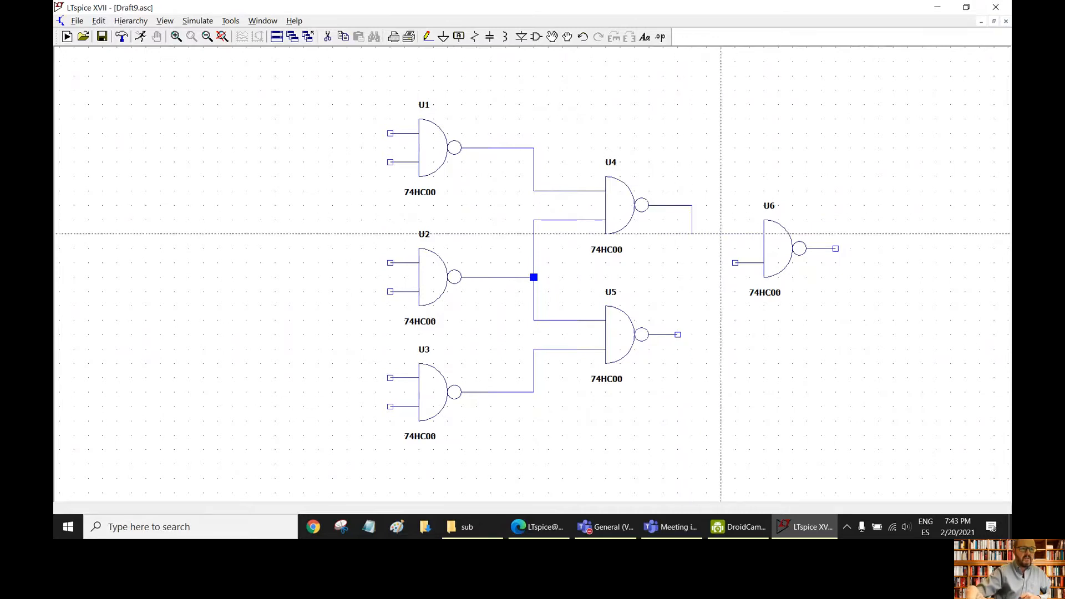
click(678, 335)
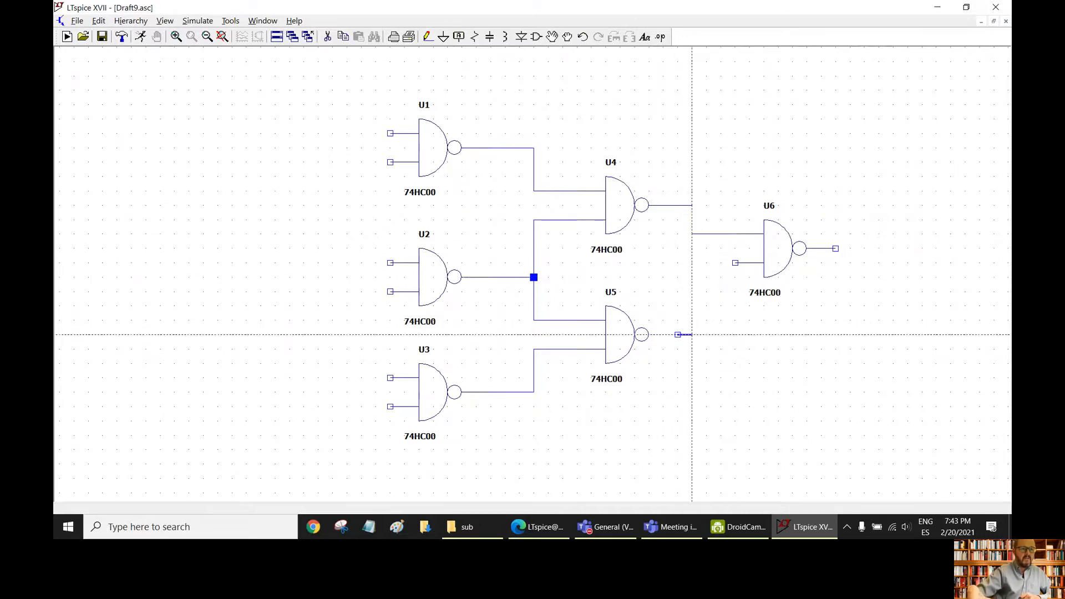
click(692, 263)
click(735, 262)
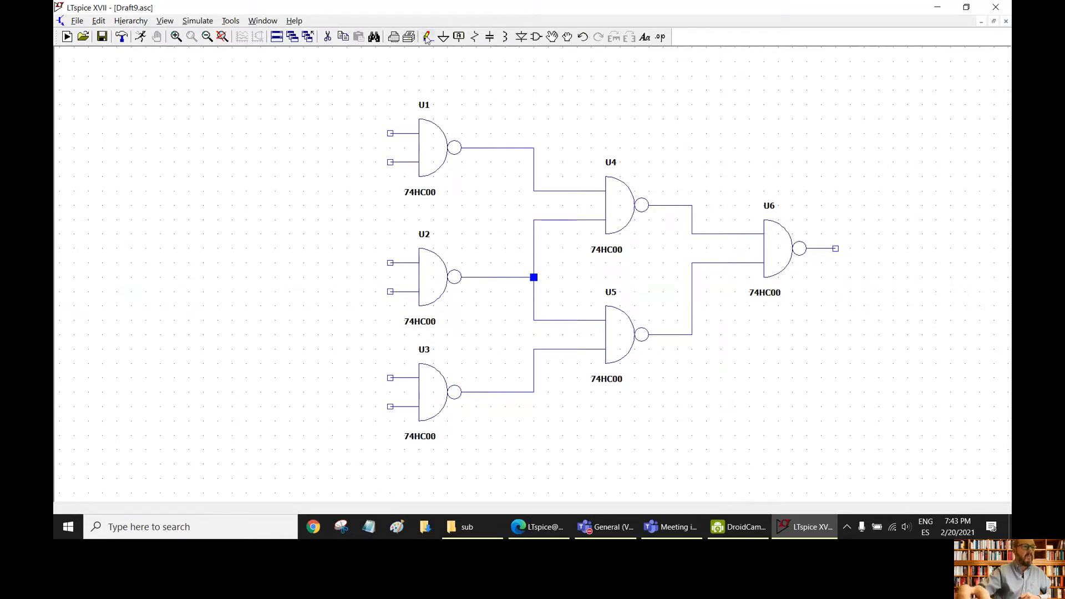
- Draw an output lead extending outward from U6's output and a long input lead from U1's upper input
click(835, 248)
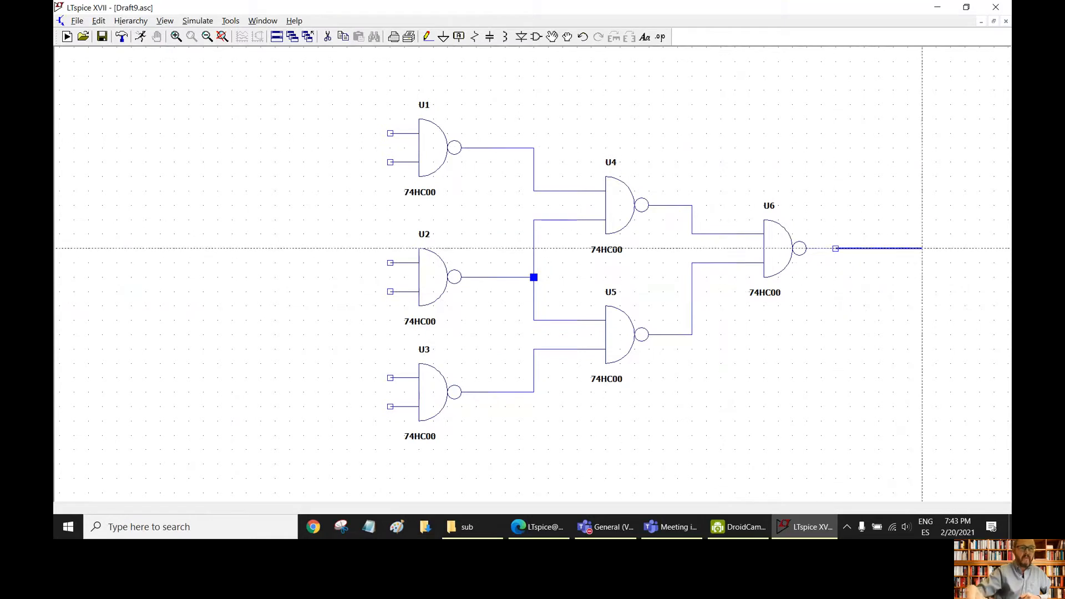
click(921, 248)
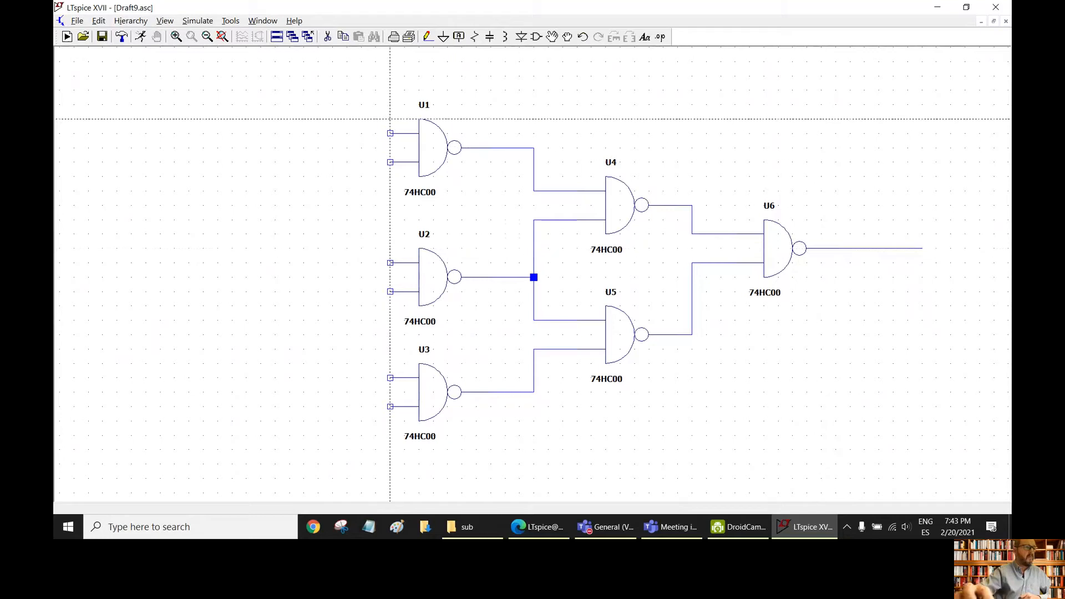
click(390, 133)
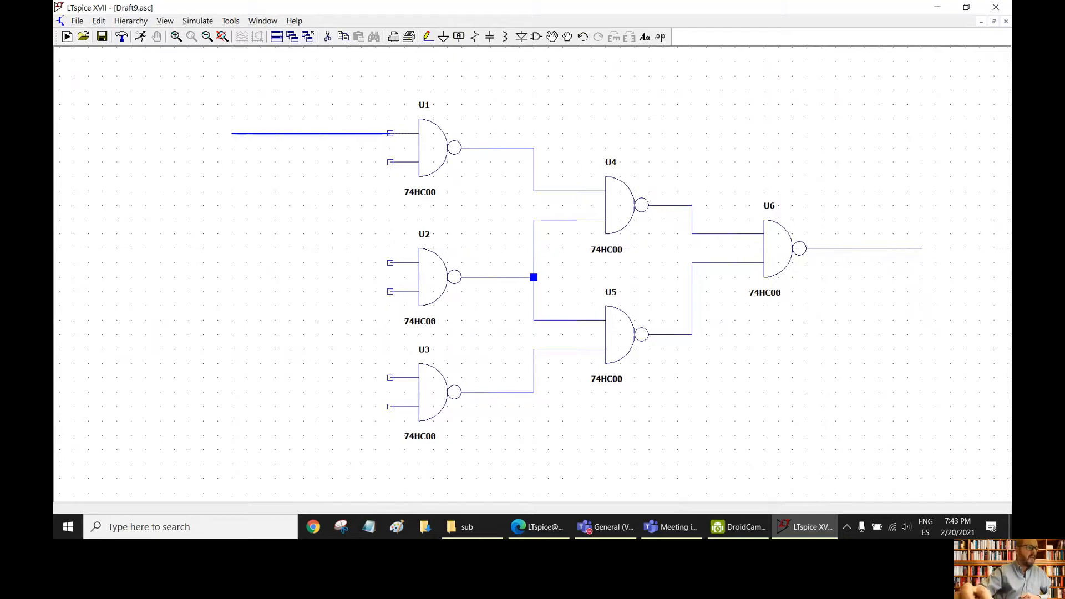
click(232, 133)
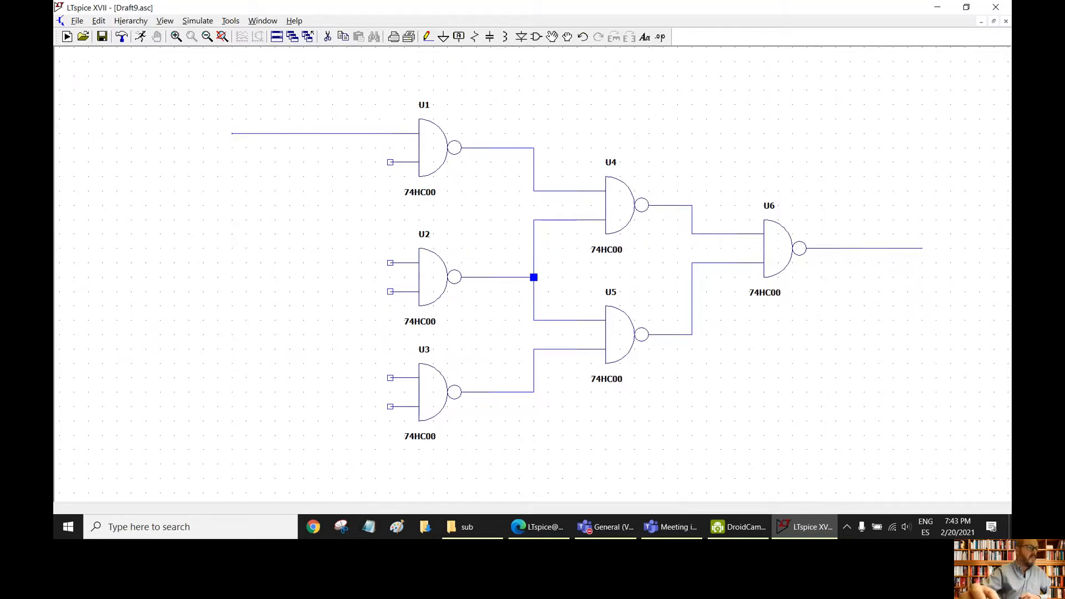
- Wire U1's lower input to U2's upper input and run an input lead outward from the middle of that connection
click(389, 162)
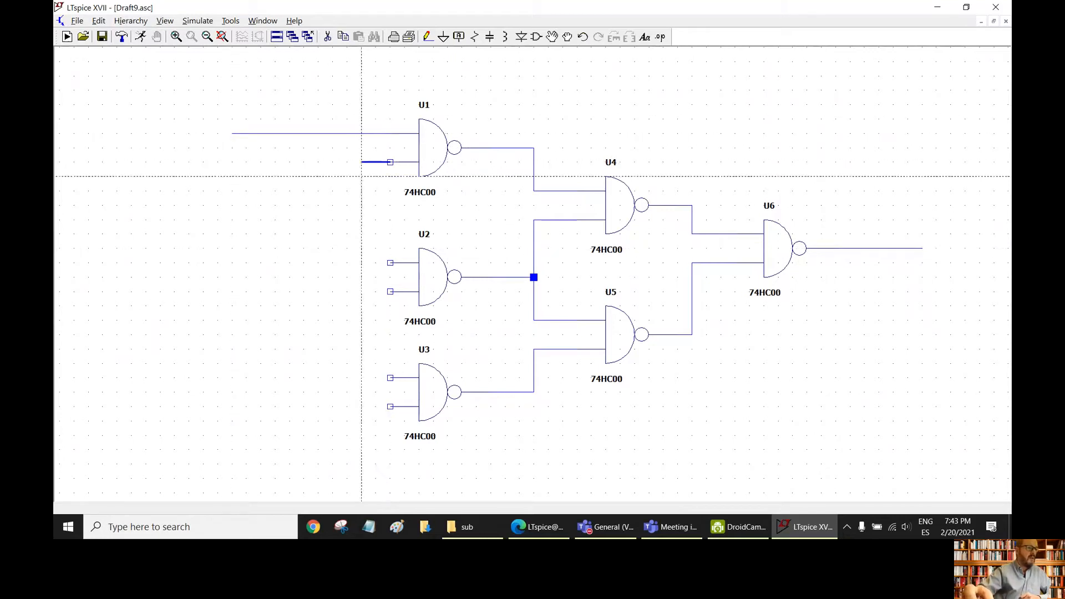
click(390, 263)
click(361, 220)
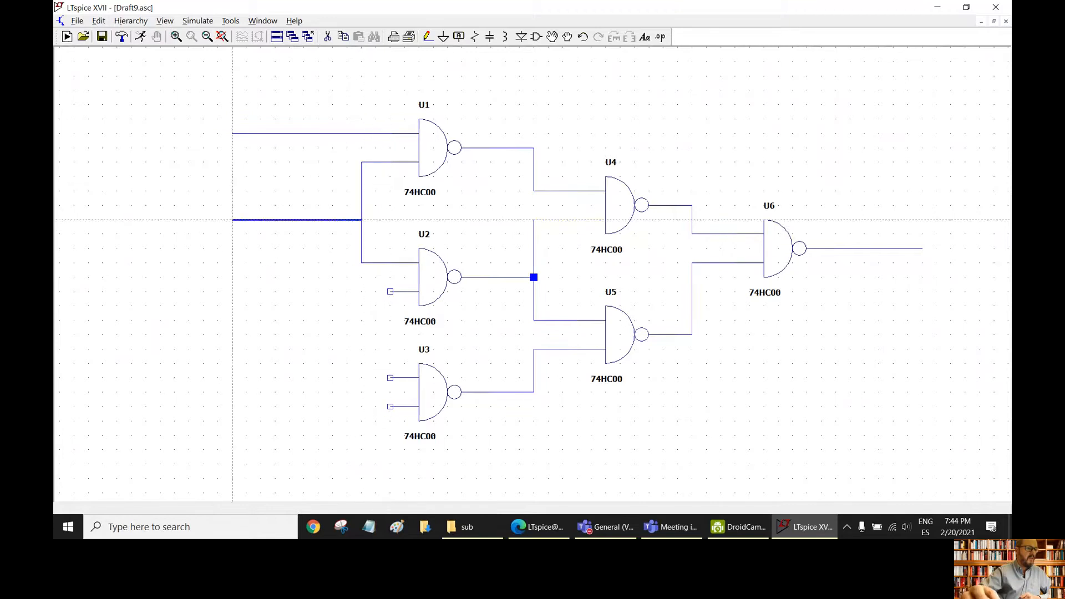
click(233, 219)
right_click(289, 262)
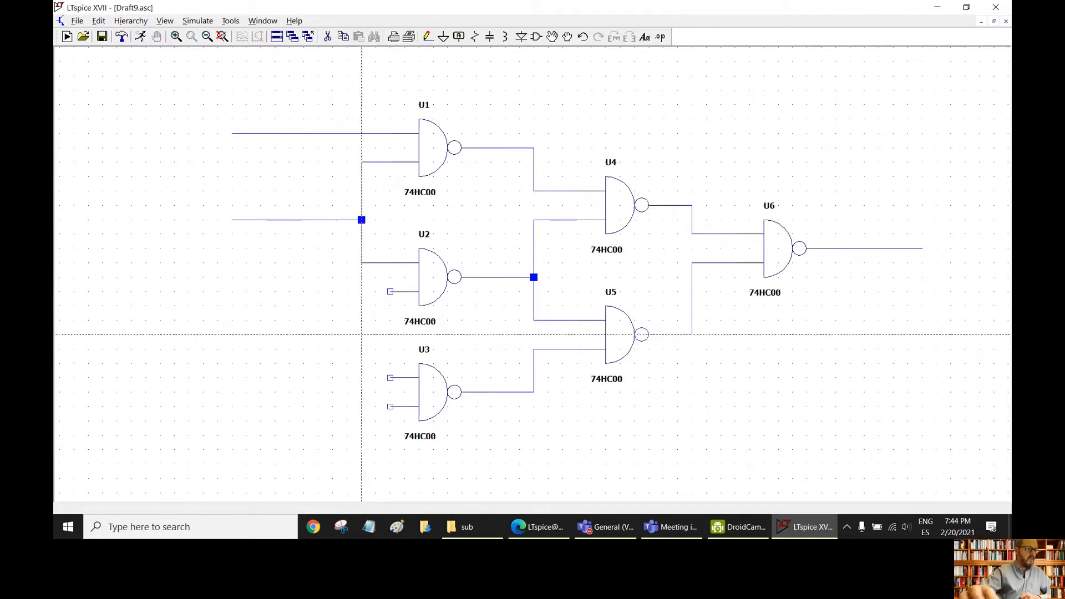
- Wire U2's lower input to its upper input so both share the same node
click(390, 291)
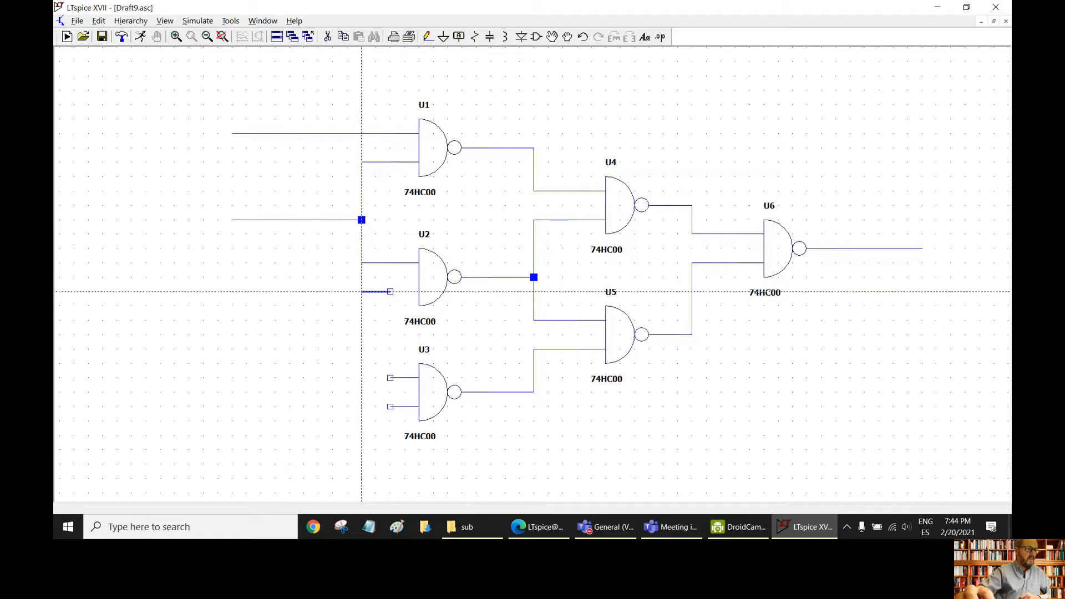
click(361, 291)
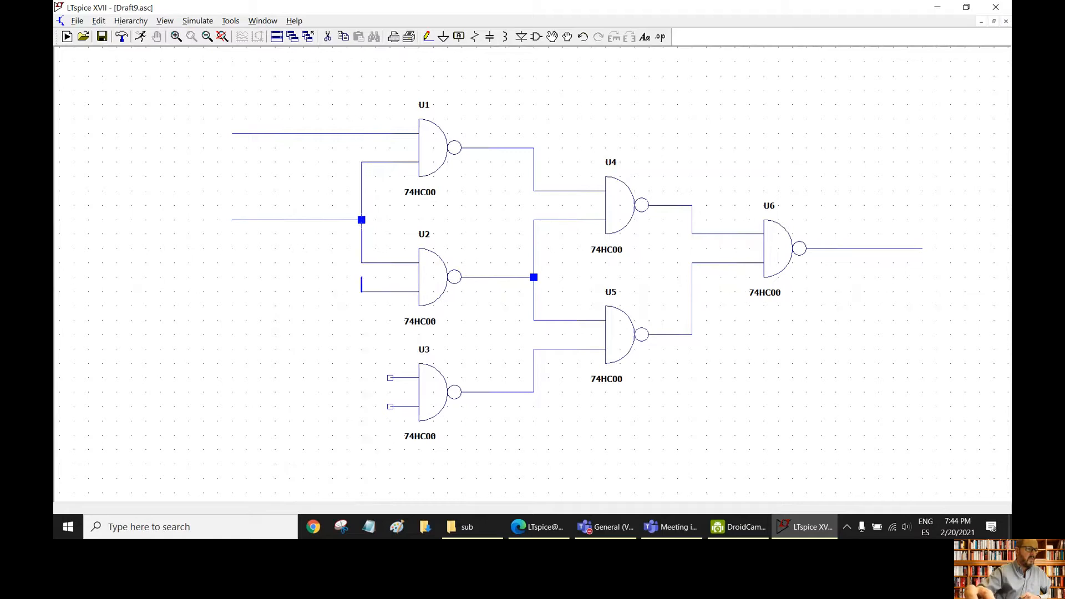
click(361, 262)
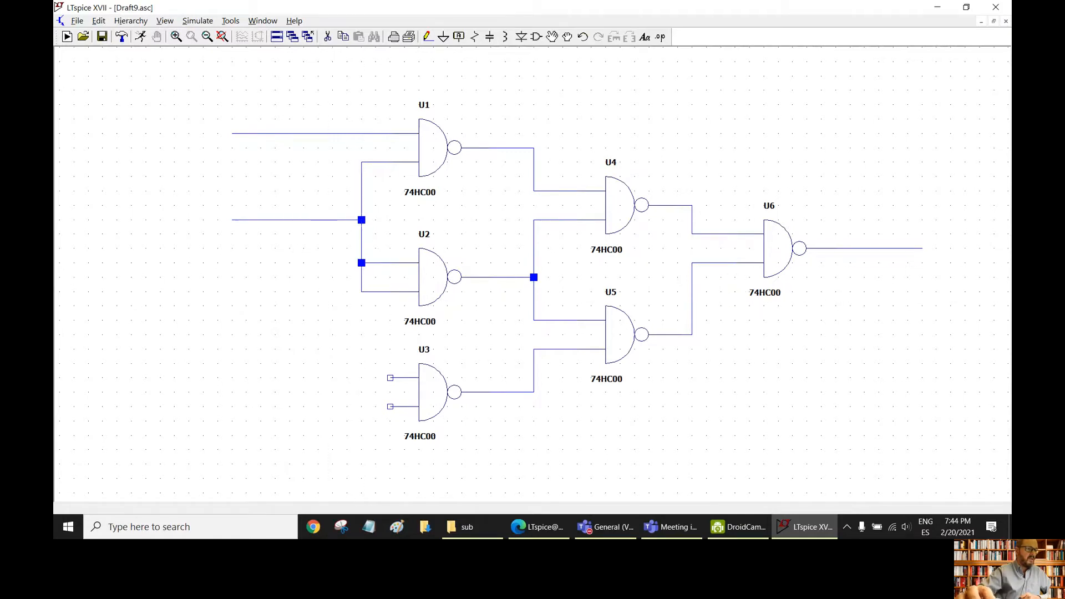
- Draw a long input lead from U3's upper input and wire U3's lower input to U2's shared input node
click(390, 378)
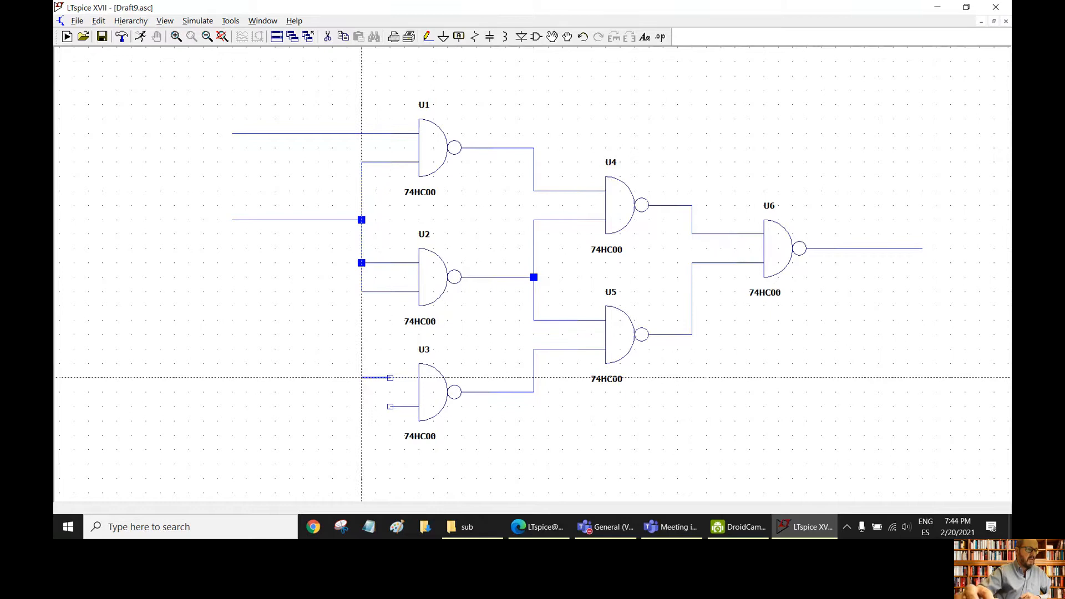
click(232, 377)
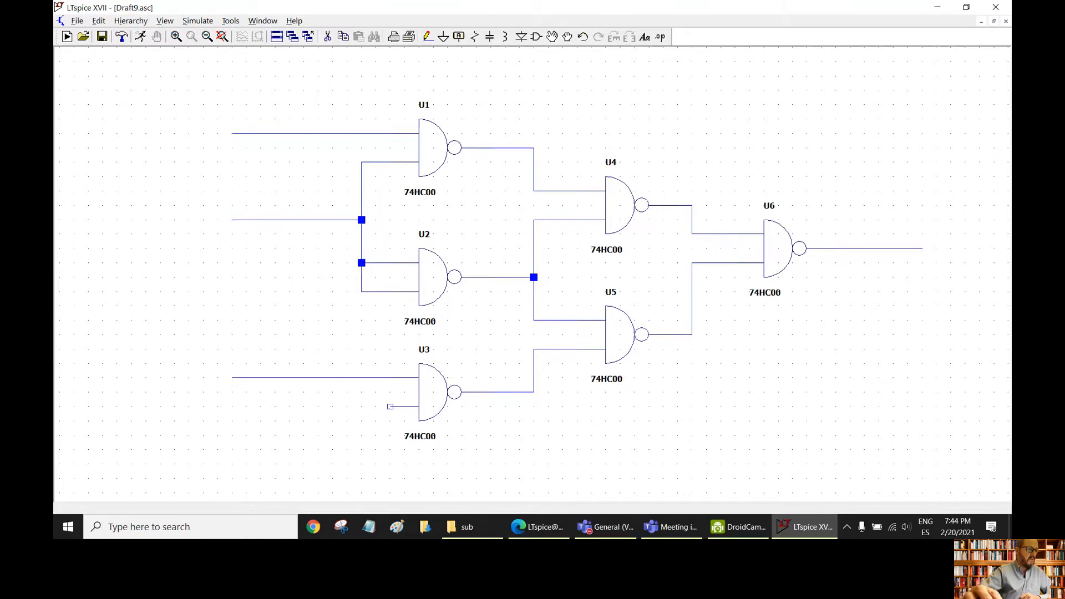
click(390, 406)
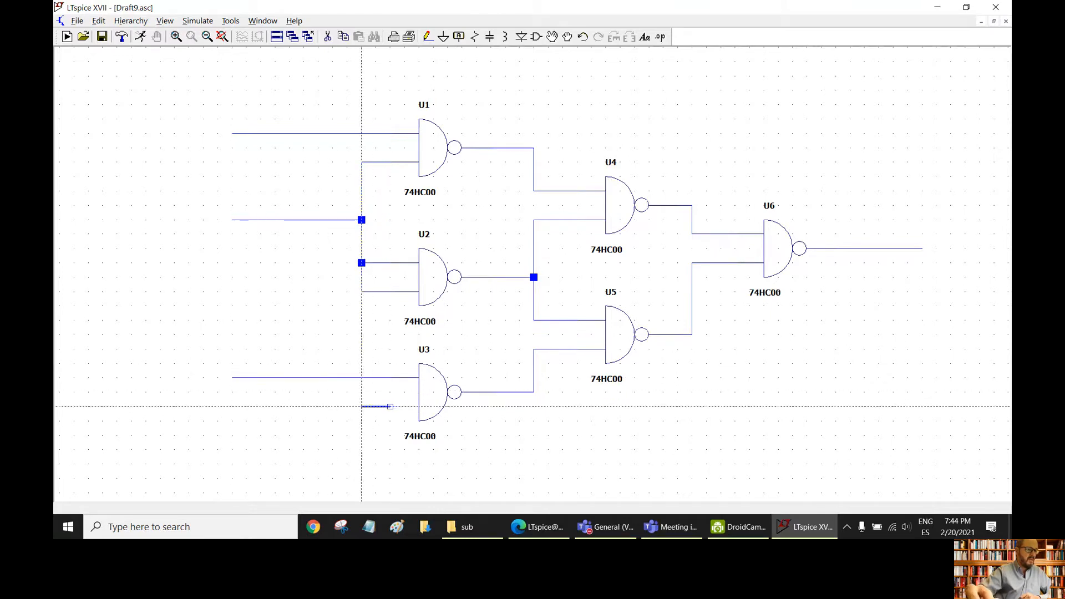
click(361, 291)
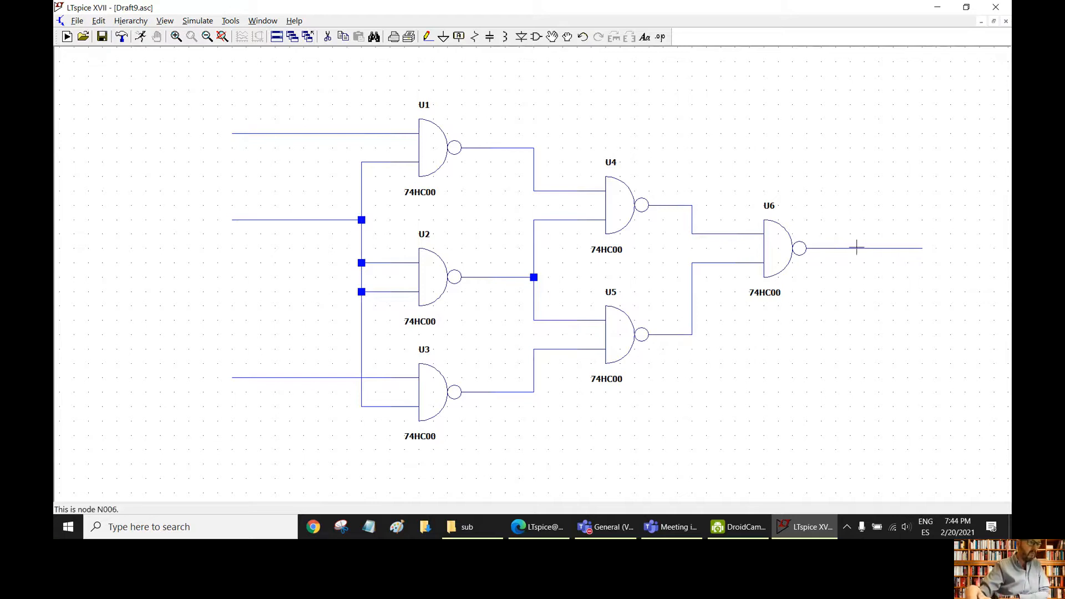
- Examine the component attributes of gate U1, including its SpiceLine parameters, and leave them without editing
scroll(533, 210, down, 1)
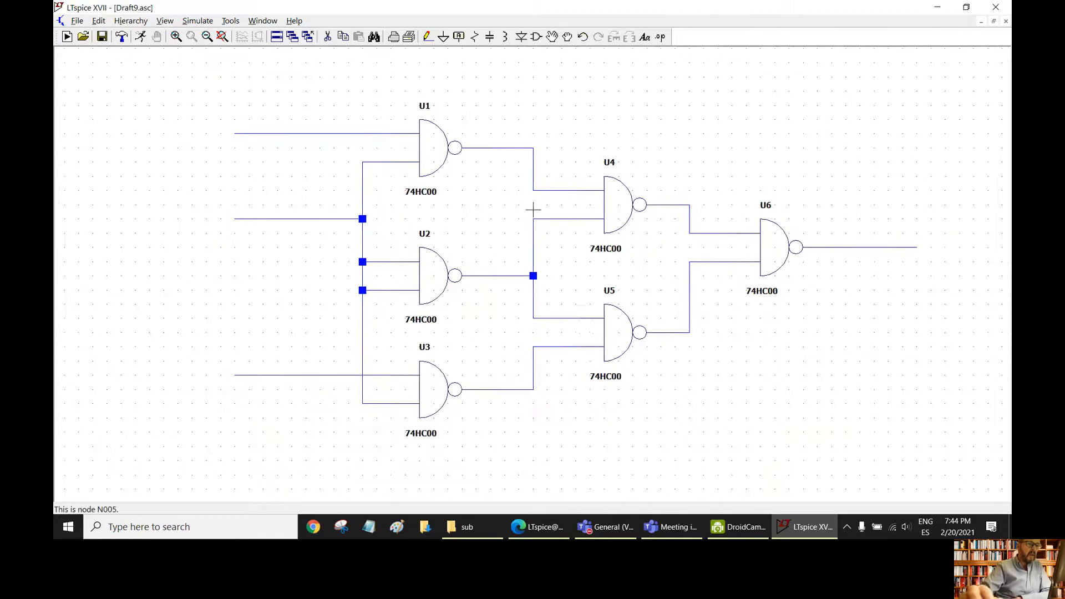
scroll(568, 217, down, 1)
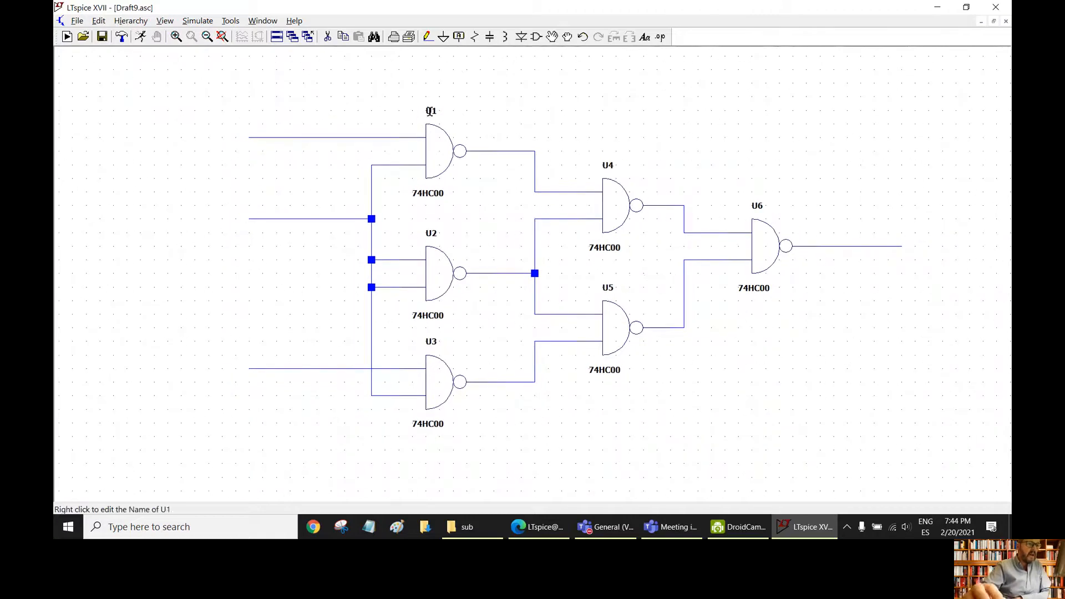
click(552, 36)
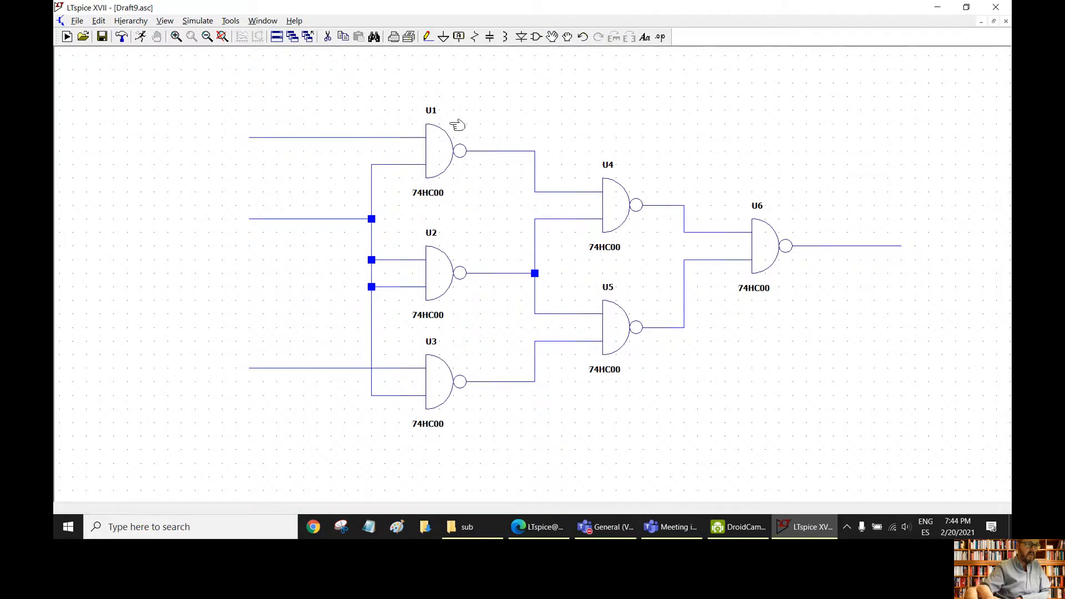
right_click(457, 125)
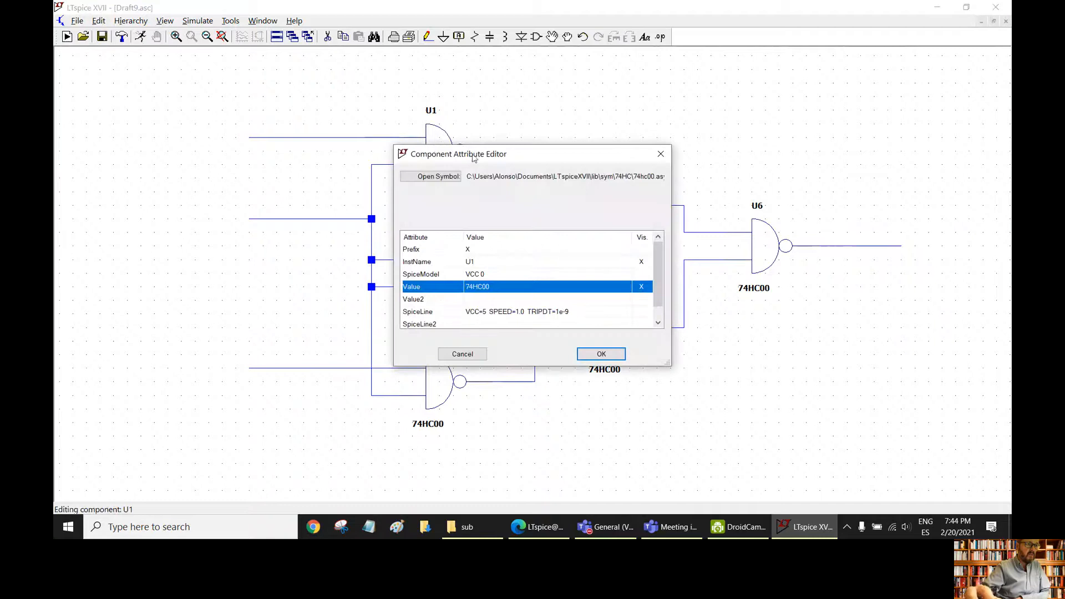
drag(472, 158, 467, 110)
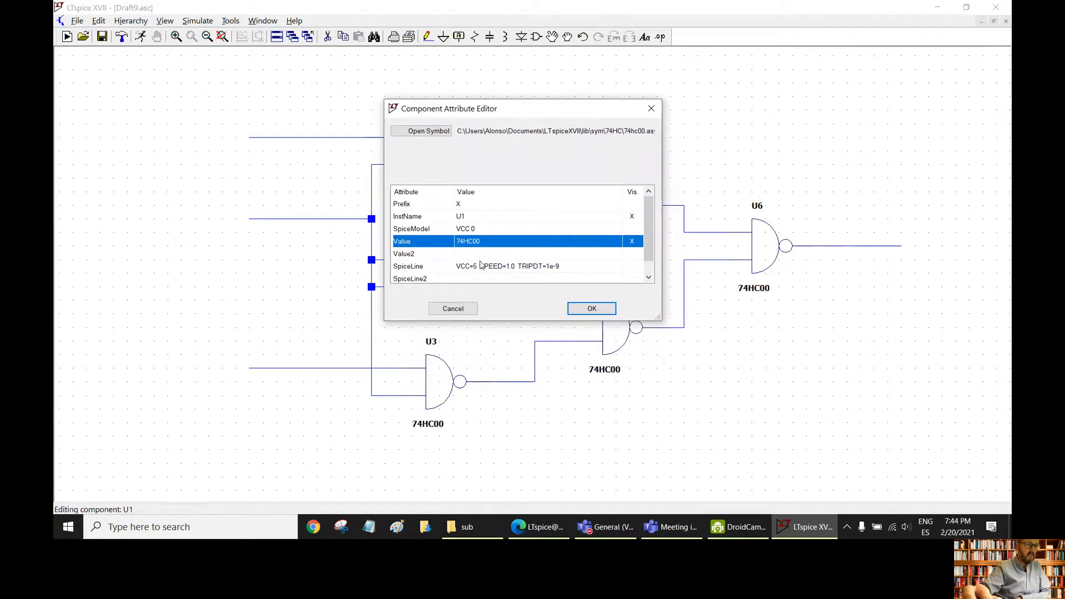
scroll(536, 275, down, 1)
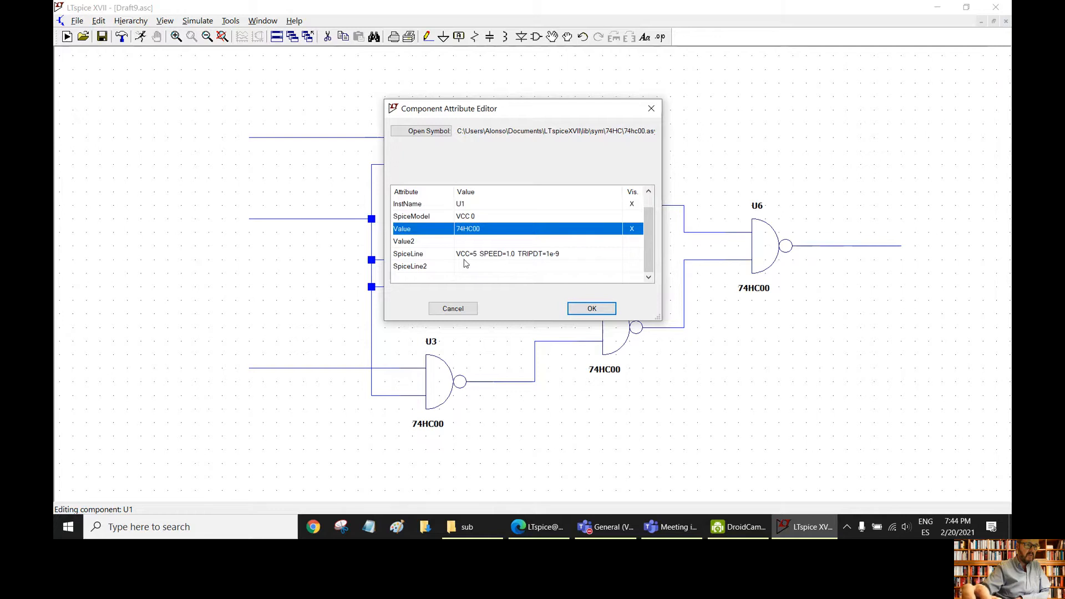
click(651, 111)
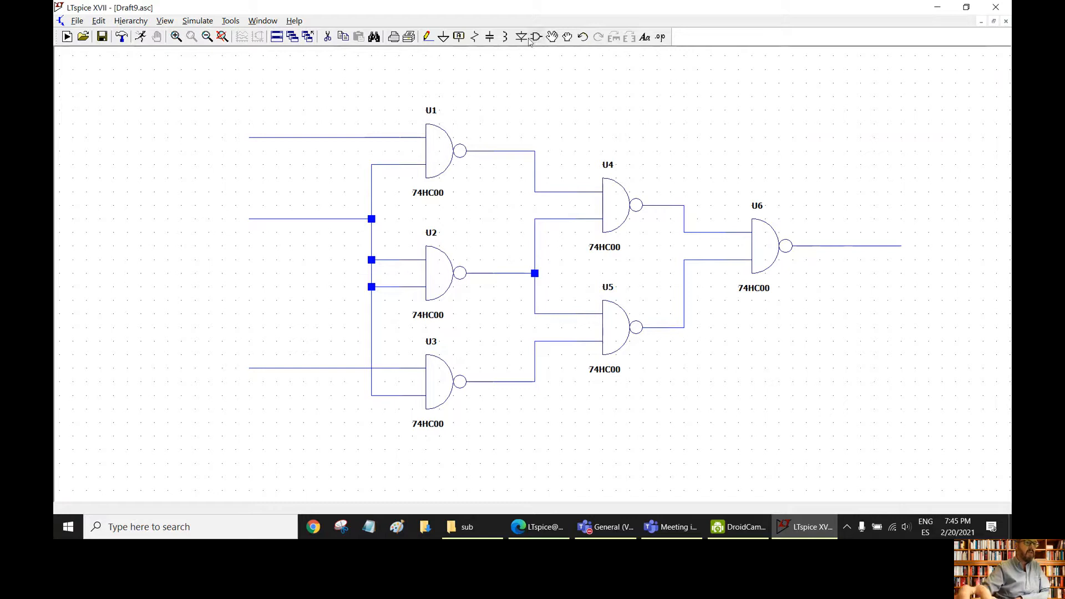
- Place a voltage source from the main symbol library in the free area beside the gates' input leads
drag(373, 81, 449, 85)
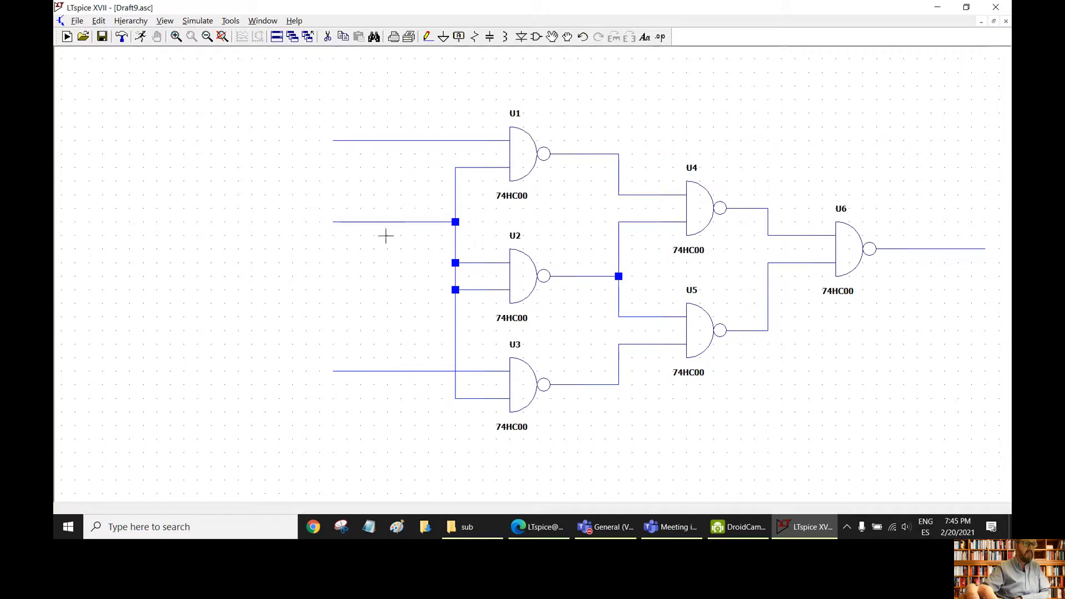
click(535, 40)
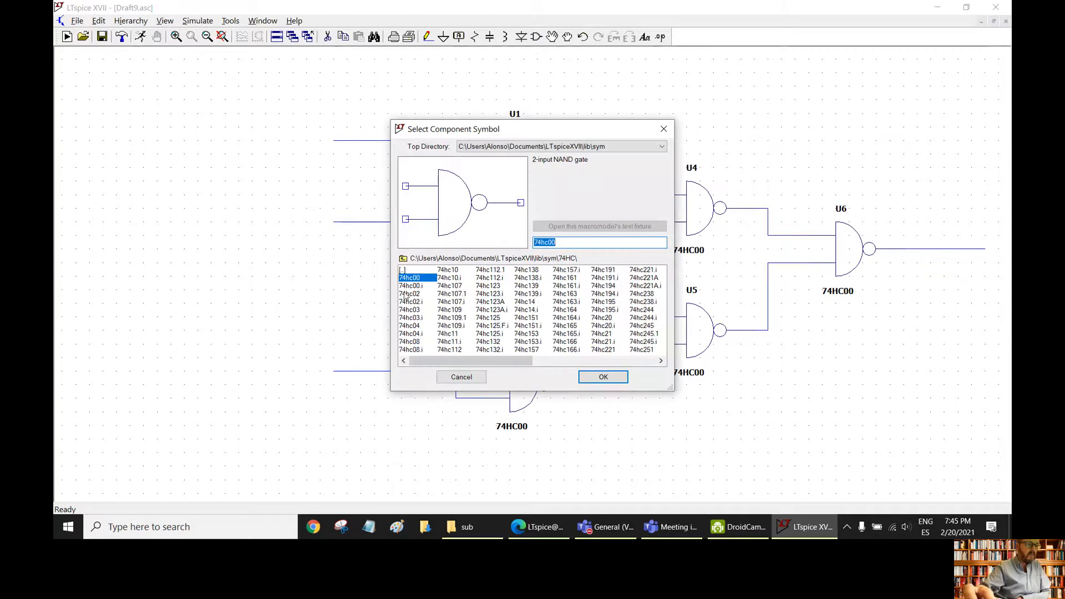
double_click(403, 271)
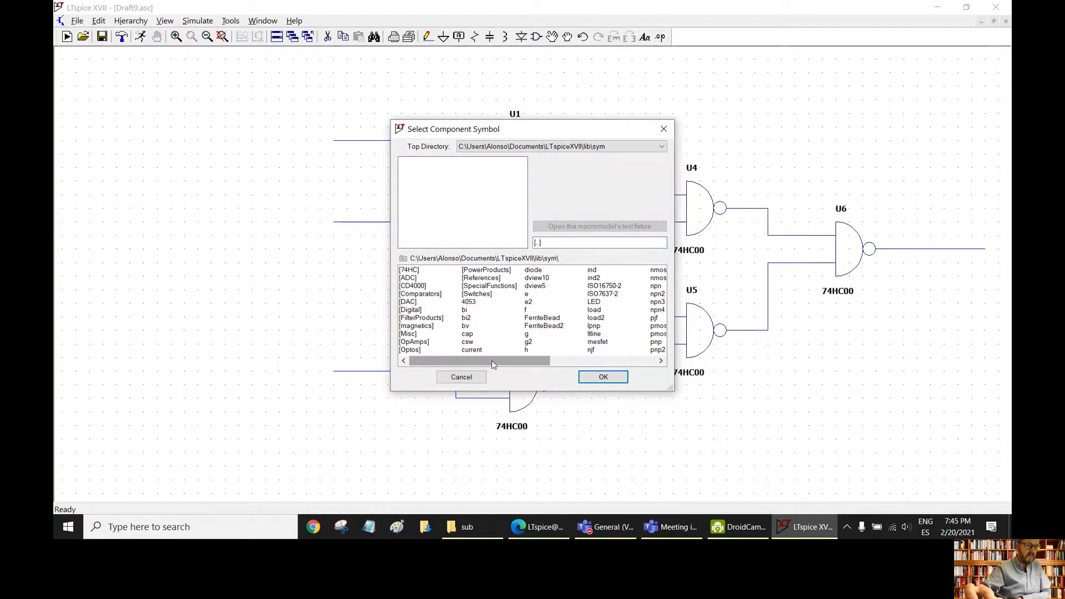
drag(494, 361, 599, 364)
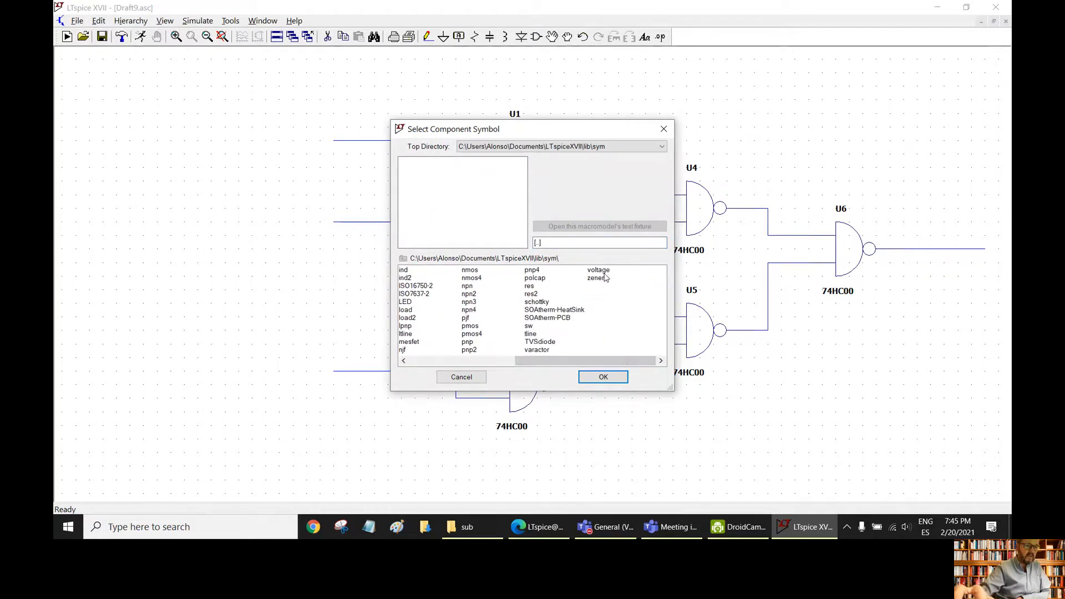
click(604, 271)
click(603, 377)
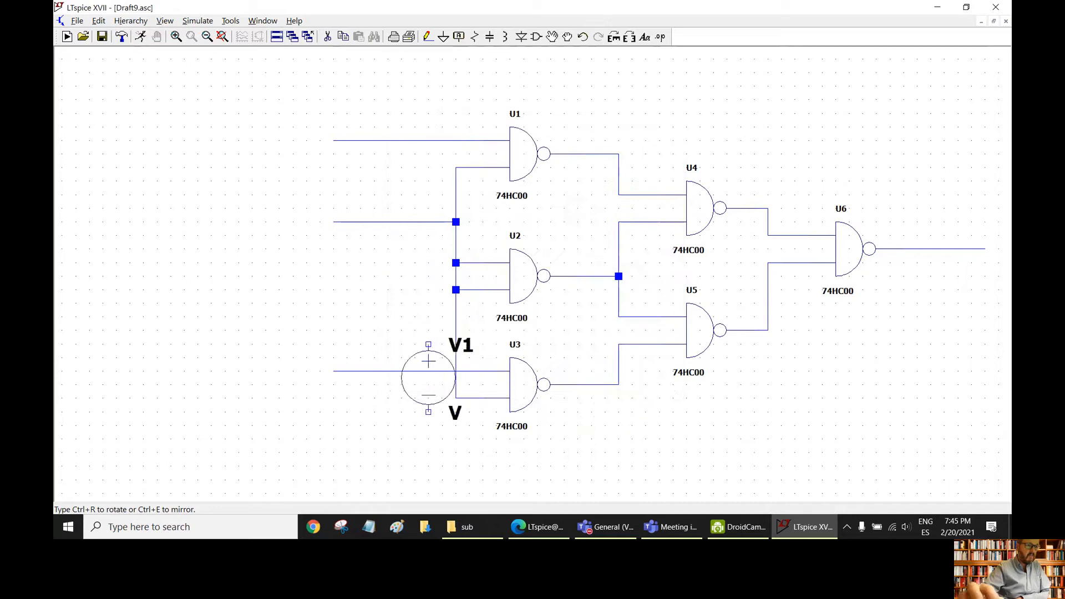
click(103, 266)
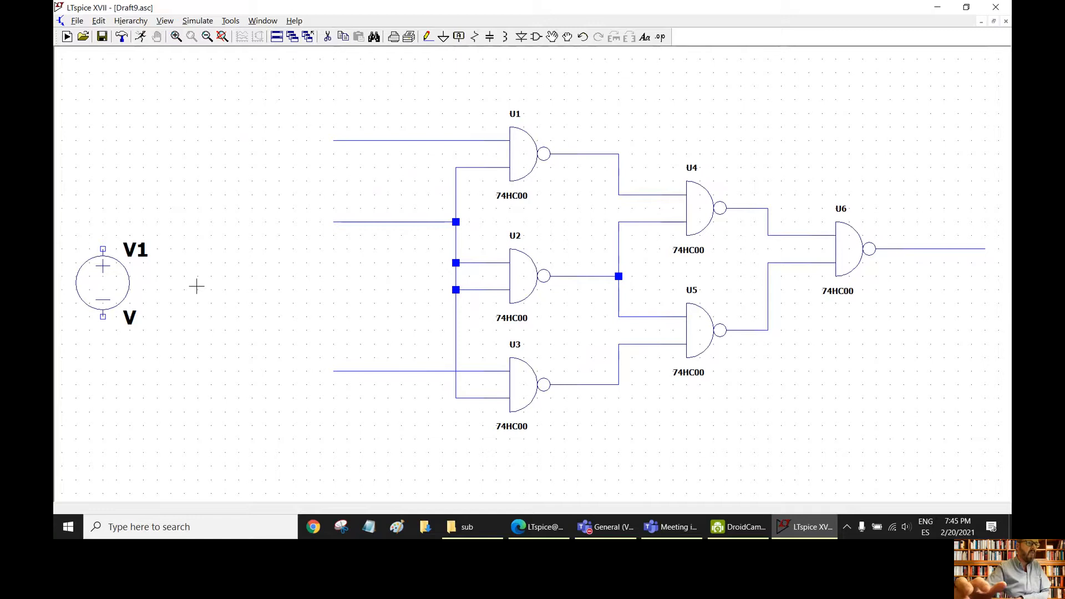
- Place a ground below voltage source V1 and wire it to the source's negative terminal
click(443, 37)
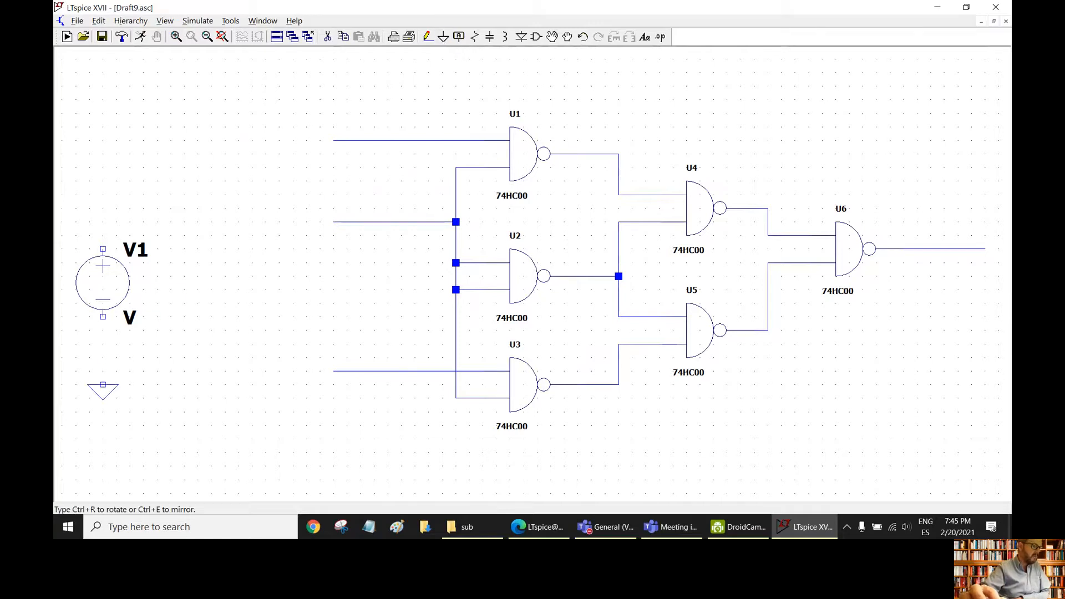
click(102, 384)
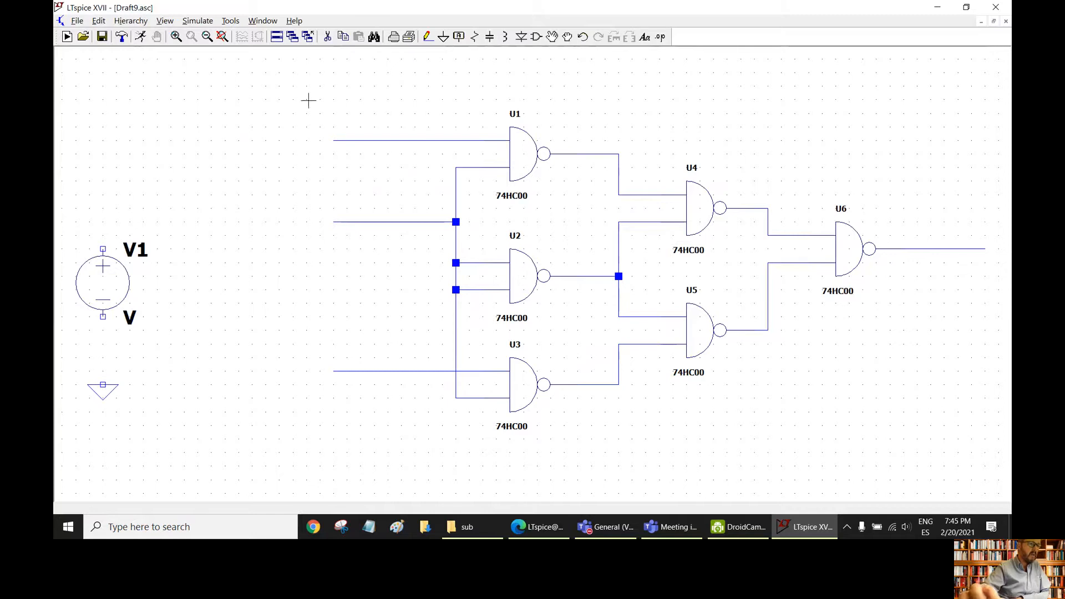
click(427, 37)
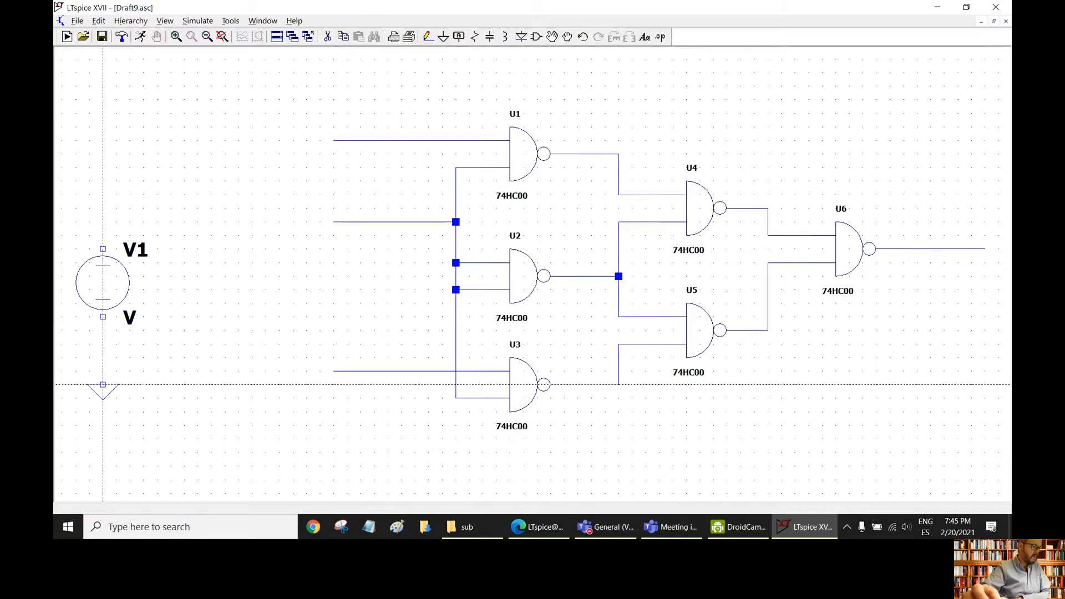
click(102, 384)
click(103, 317)
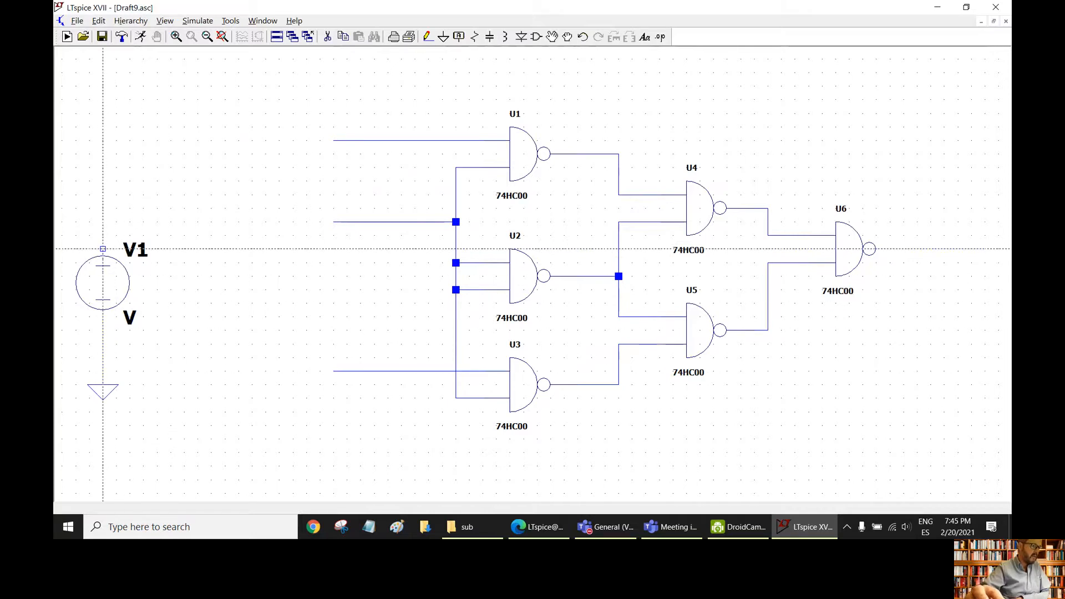
- Draw a wire from V1's positive terminal up and then sideways toward the gates, leaving its end free
click(102, 249)
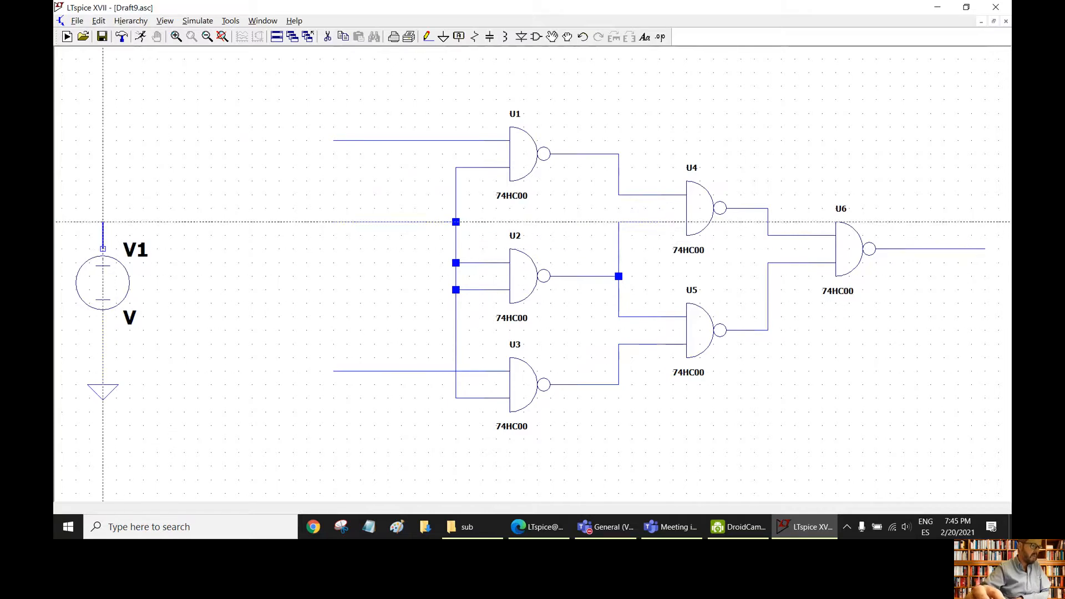
click(184, 195)
right_click(170, 208)
right_click(154, 277)
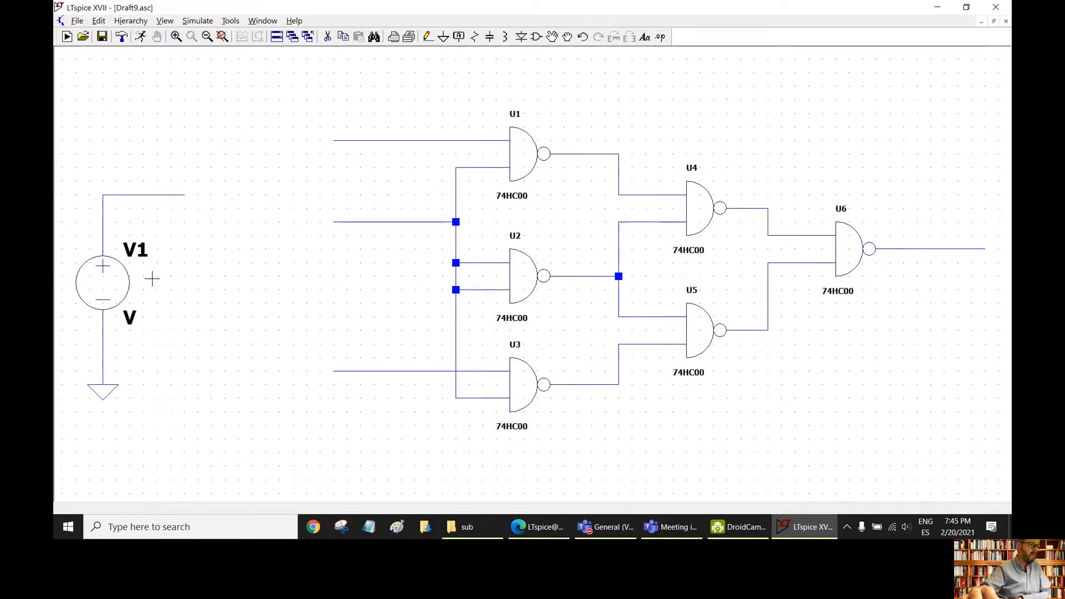
- Set the DC value of voltage source V1 to 5 V
right_click(107, 284)
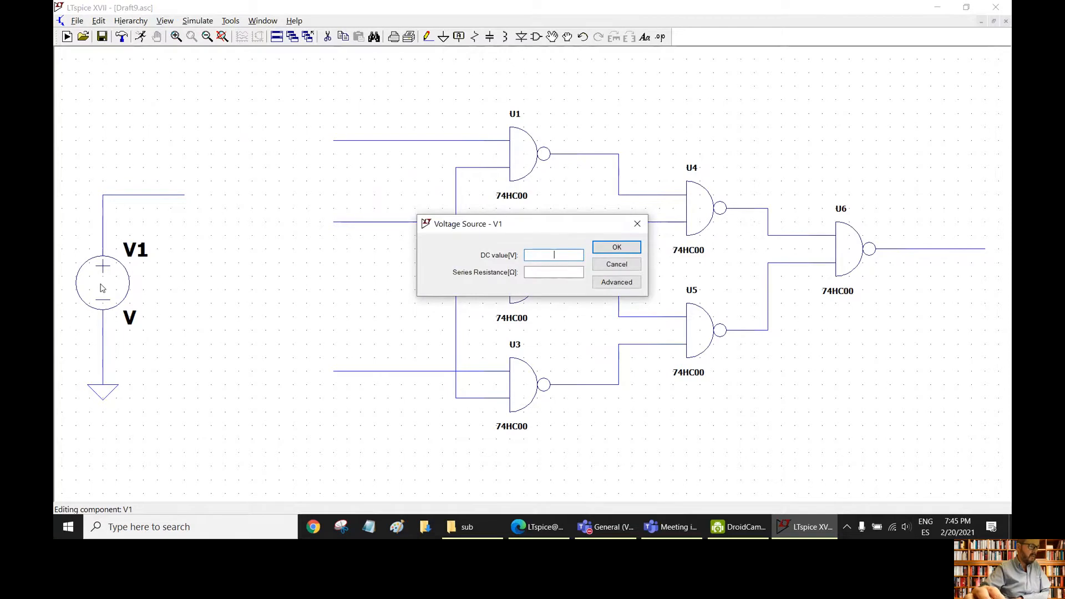
text(5)
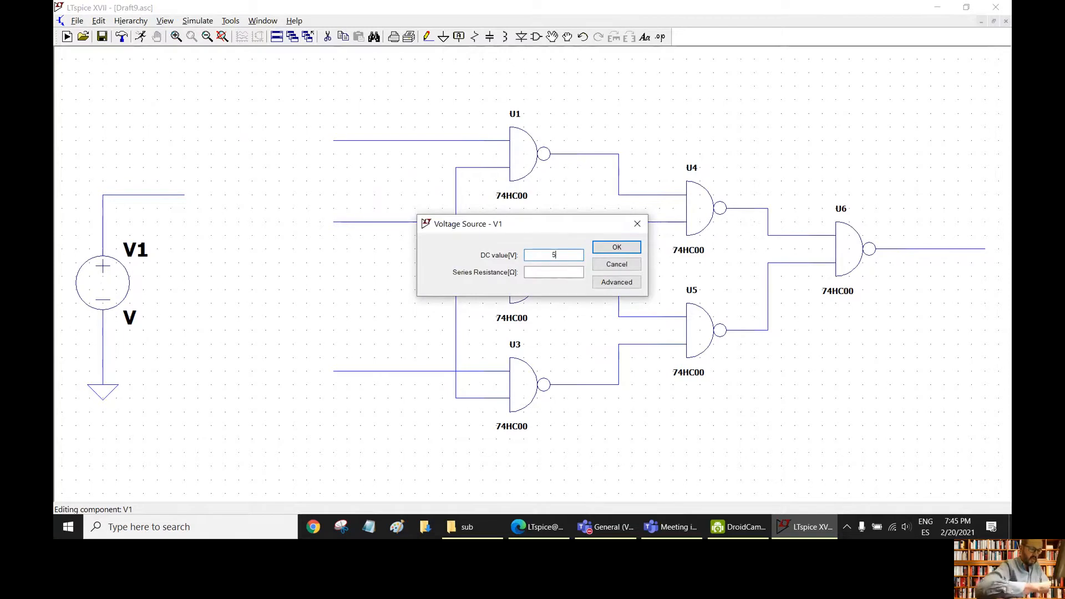
key(Return)
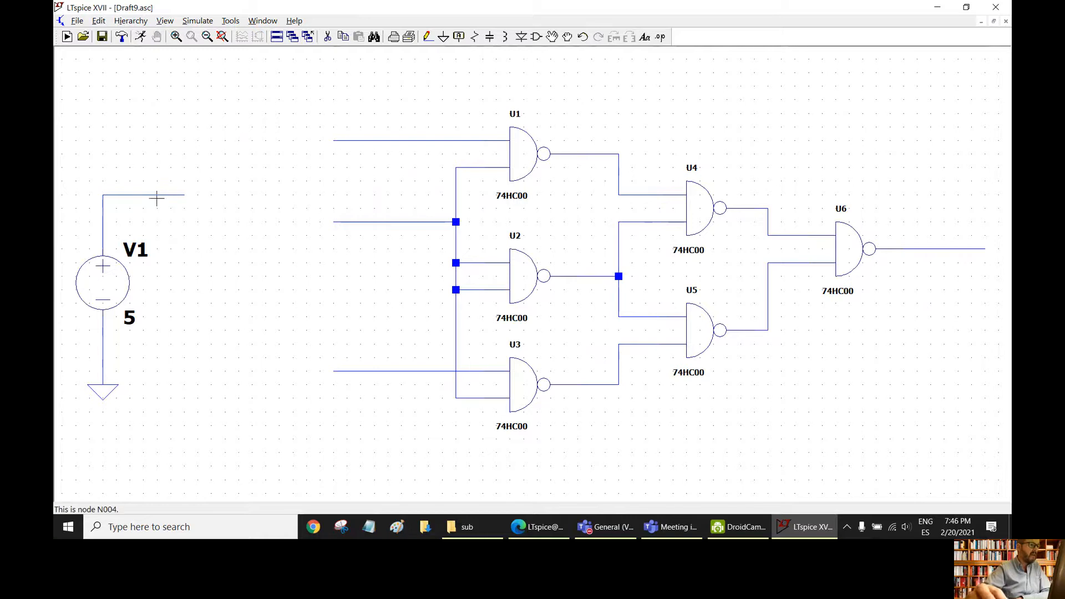
- Label the wire from V1's positive terminal with the net name 1
click(457, 36)
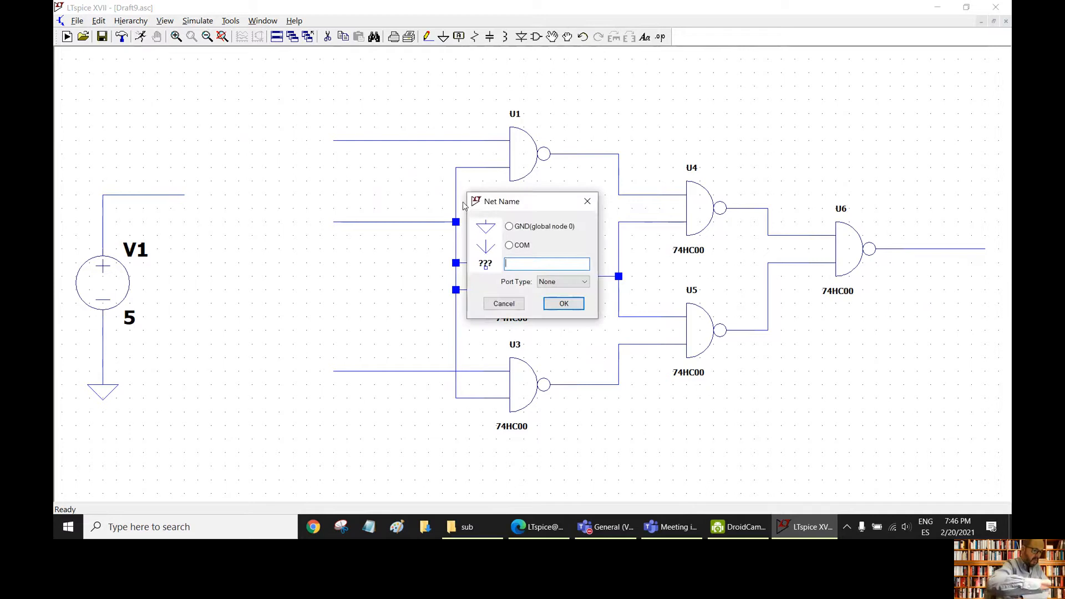
text(1)
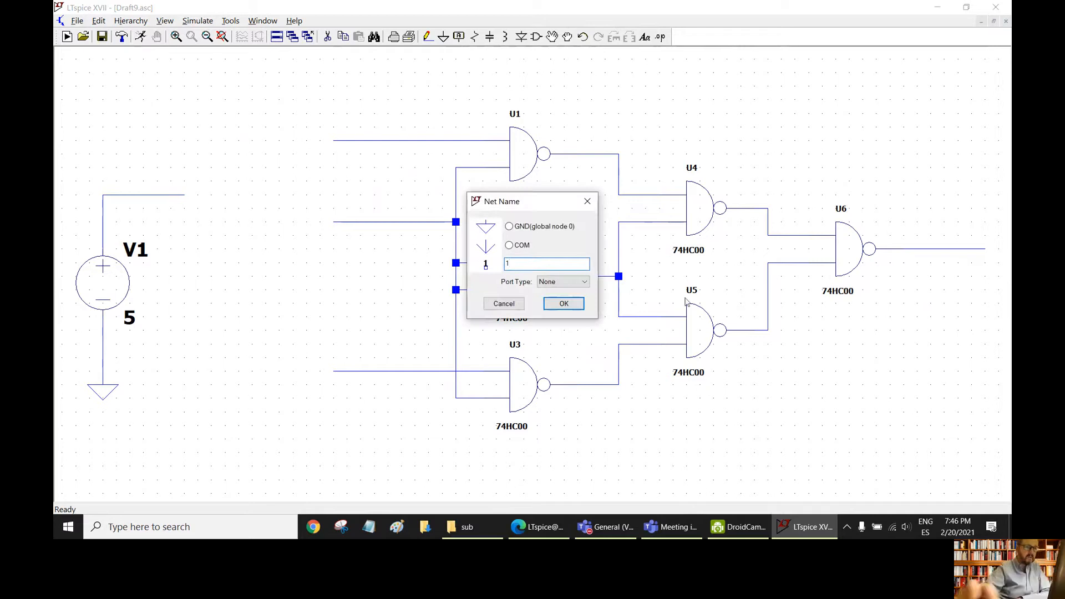
click(564, 303)
click(131, 194)
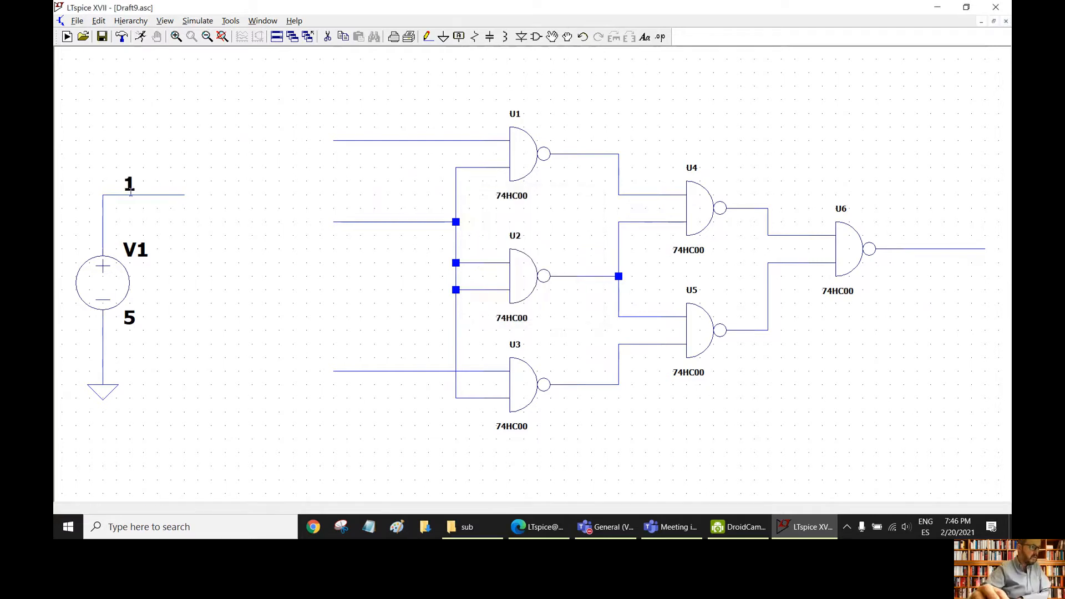
key(Escape)
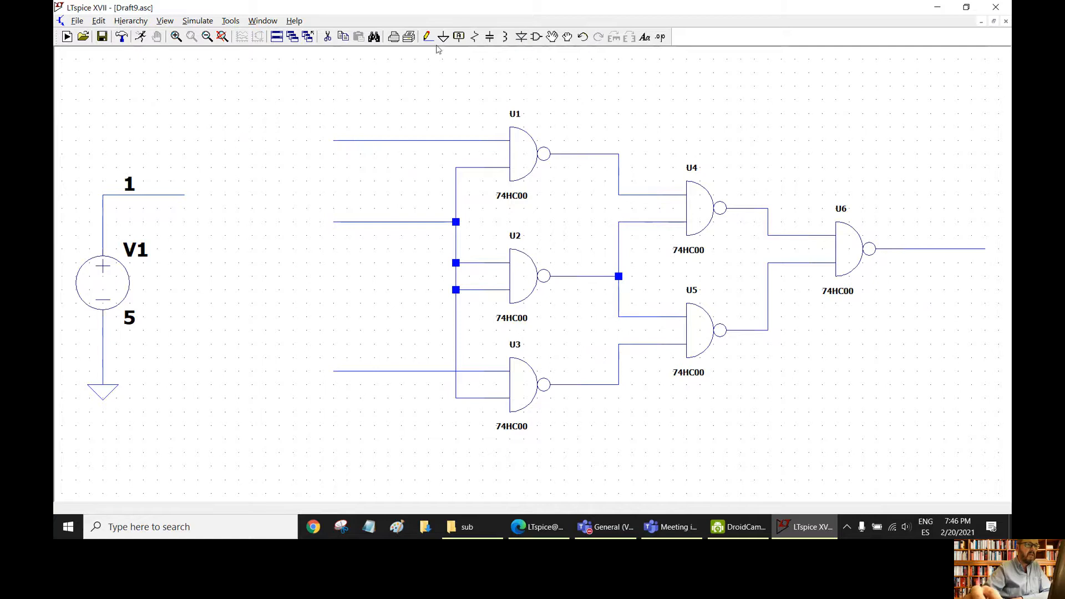
- Add net label 1 to U1's upper input lead and to the middle input lead shared by the first gates
click(459, 36)
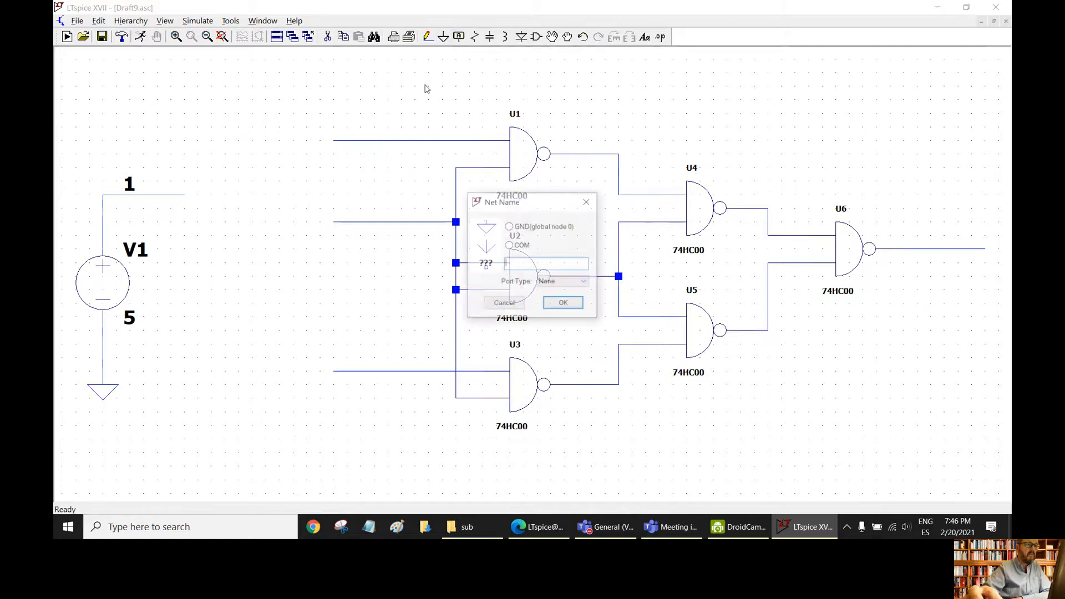
text(1)
key(Return)
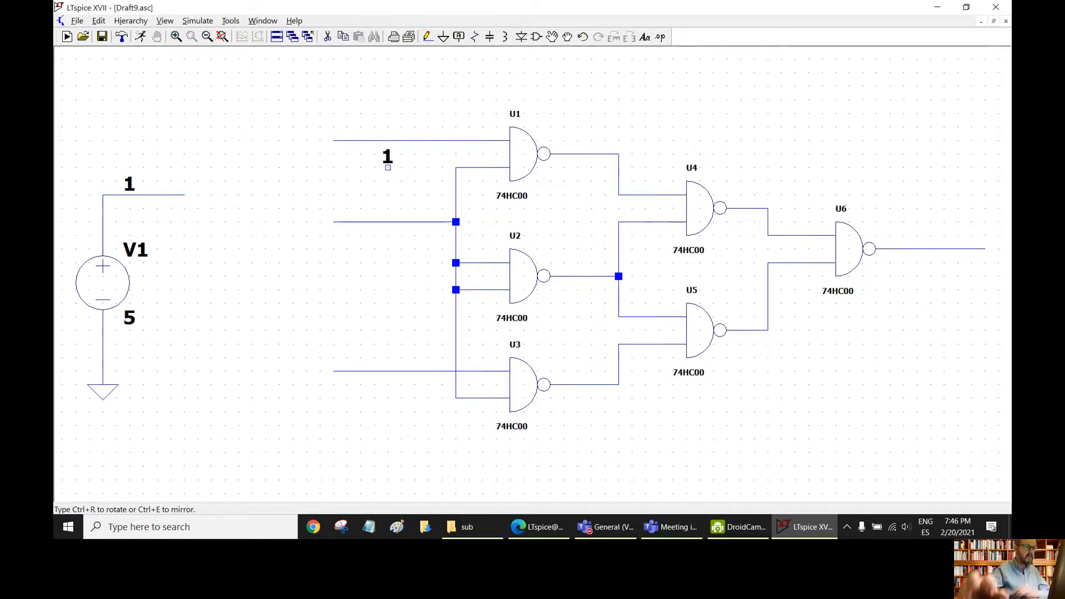
click(347, 140)
click(348, 222)
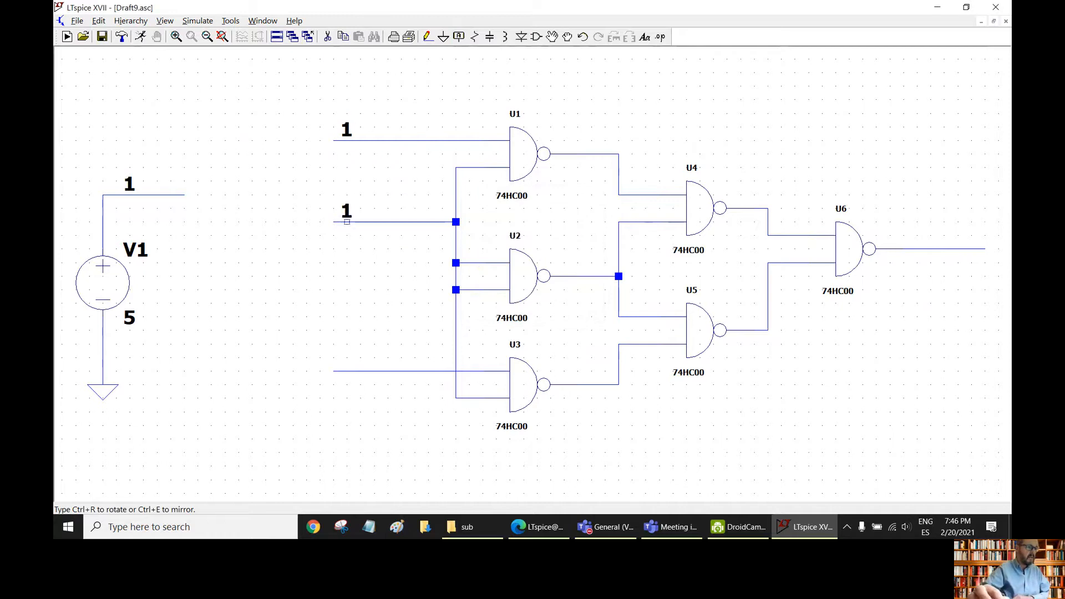
key(Escape)
- Connect the lowest input lead, feeding gate U3, to ground using a GND (global node 0) net label
click(443, 37)
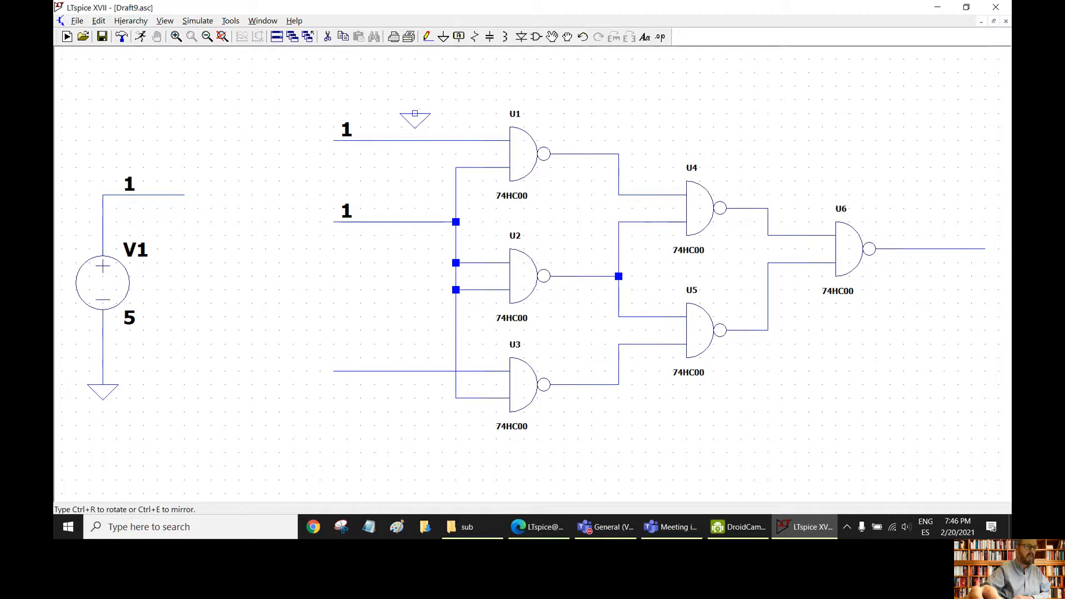
key(Escape)
click(458, 37)
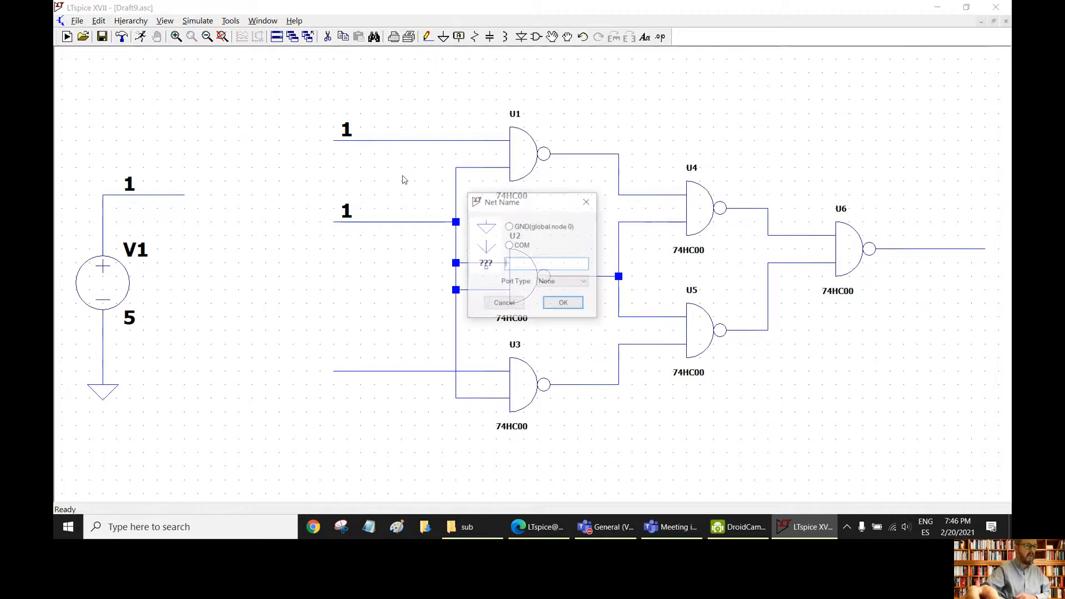
click(508, 226)
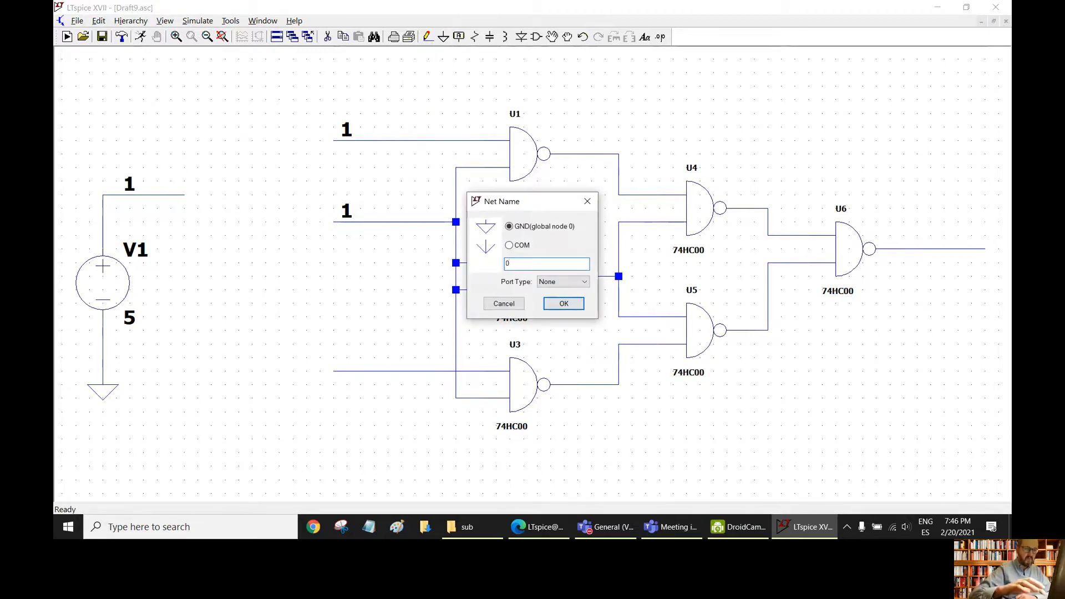
click(563, 303)
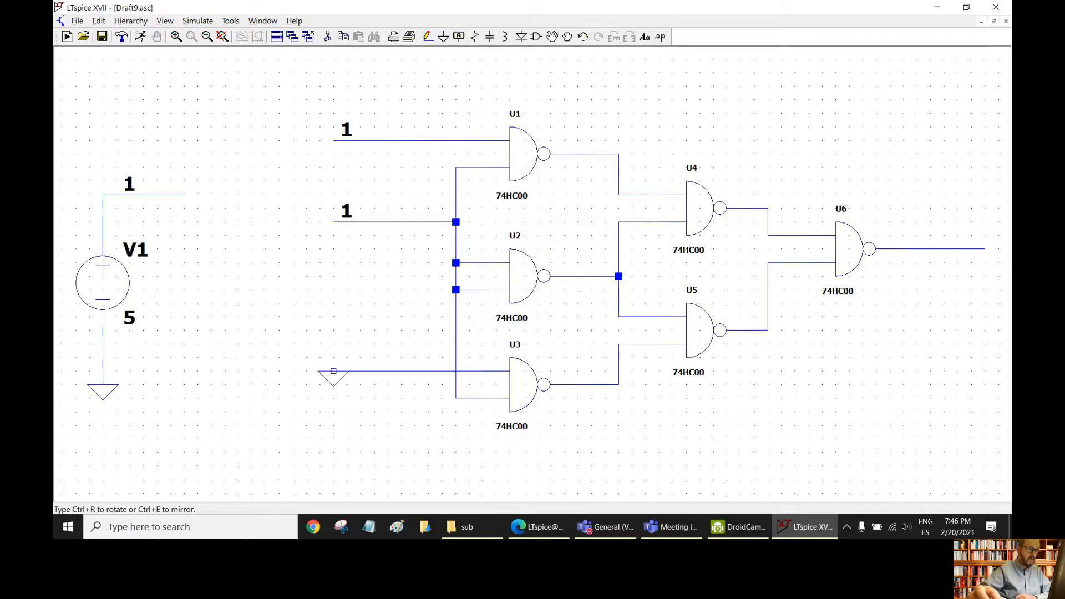
click(343, 370)
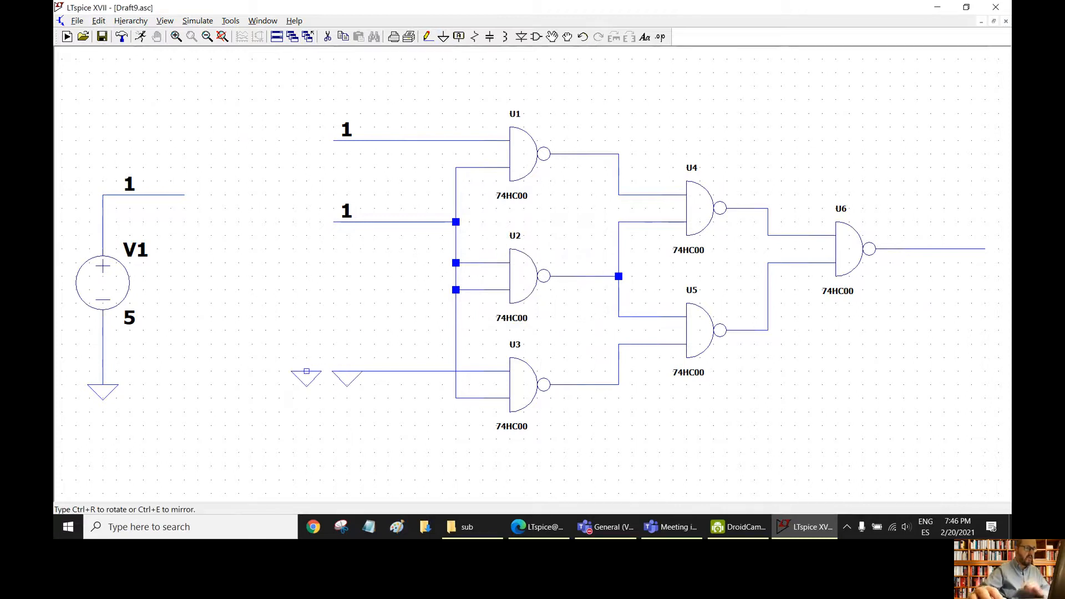
key(Escape)
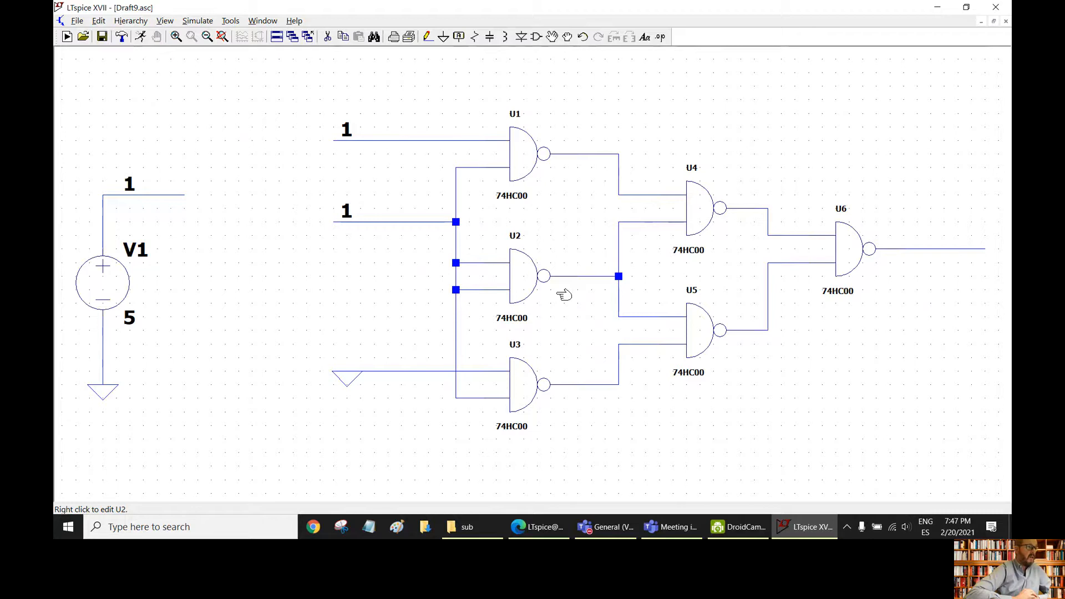
- Place a DC operating point command (.op) above gate U1 and try to run the simulation
click(207, 22)
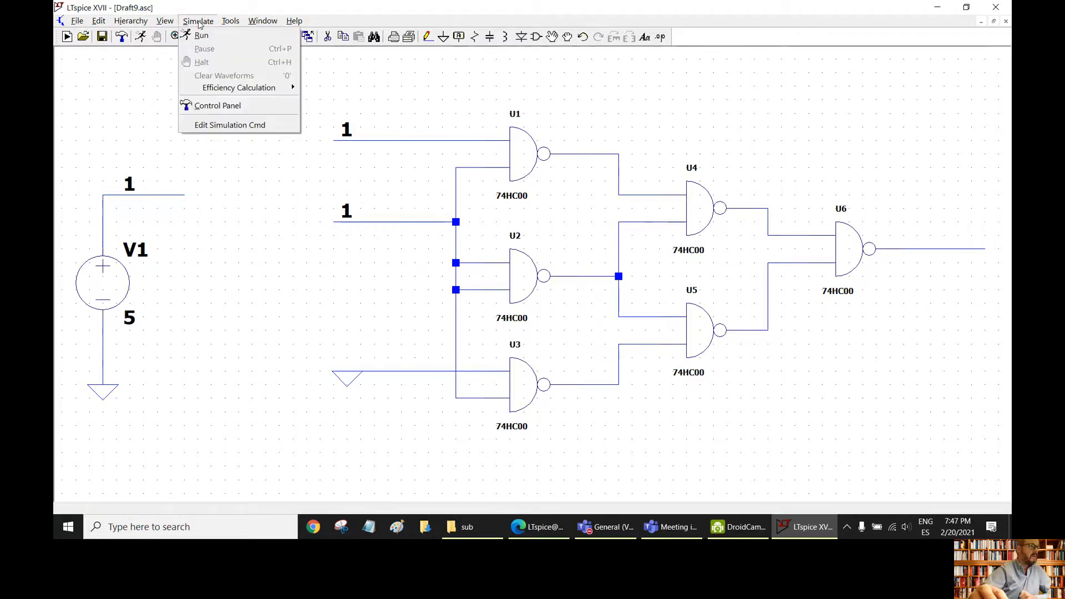
click(231, 125)
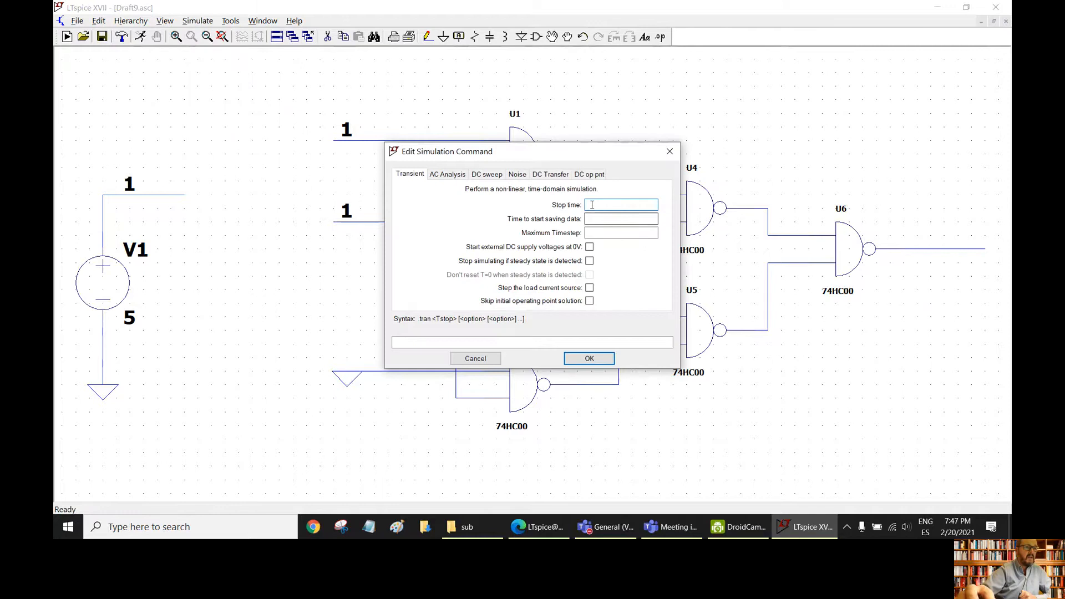
click(591, 177)
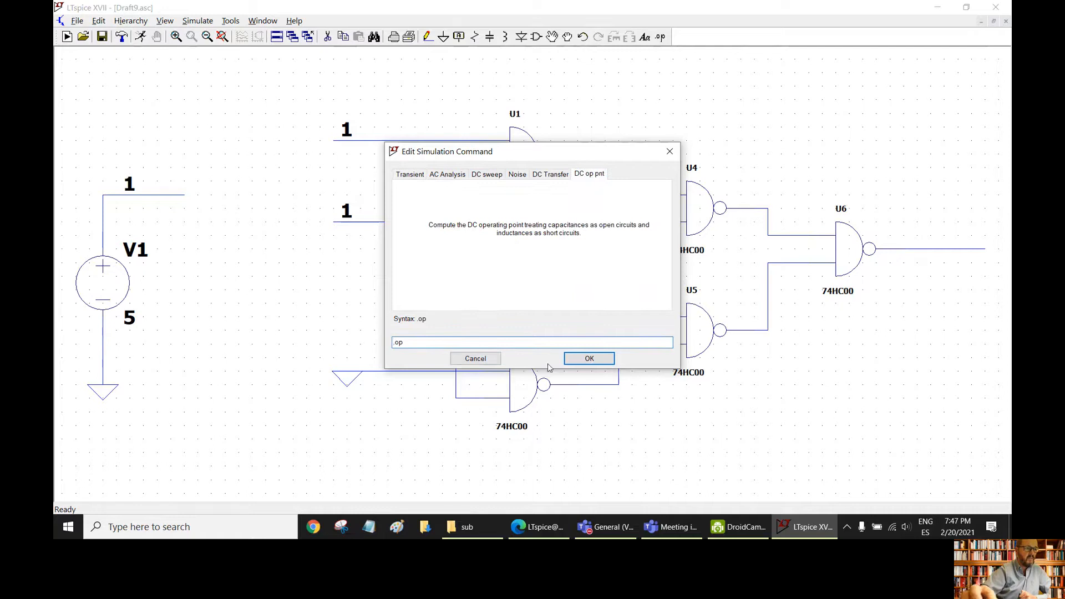
click(587, 359)
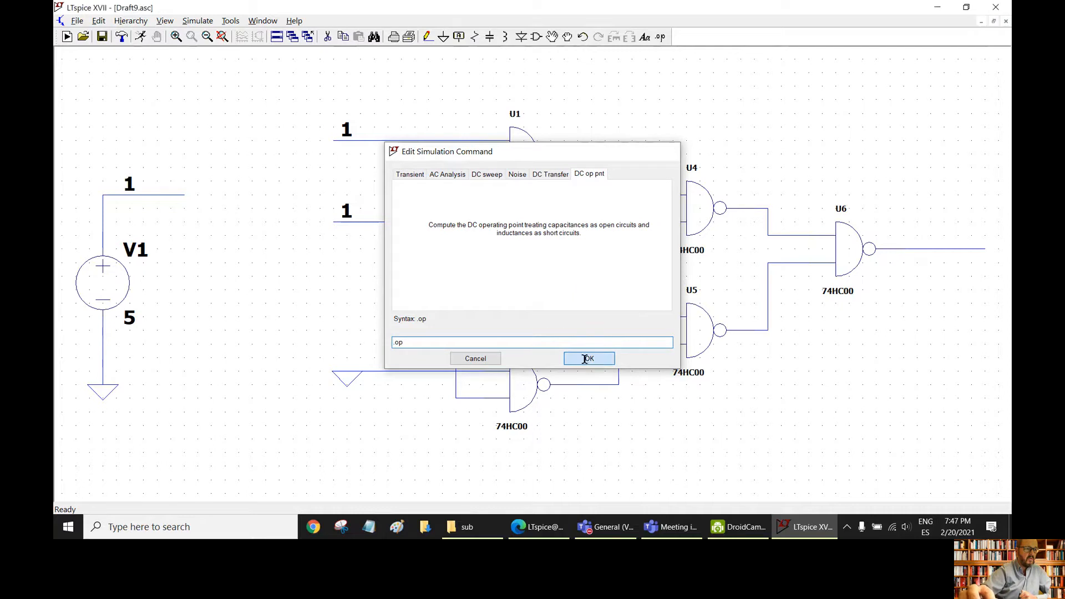
click(550, 72)
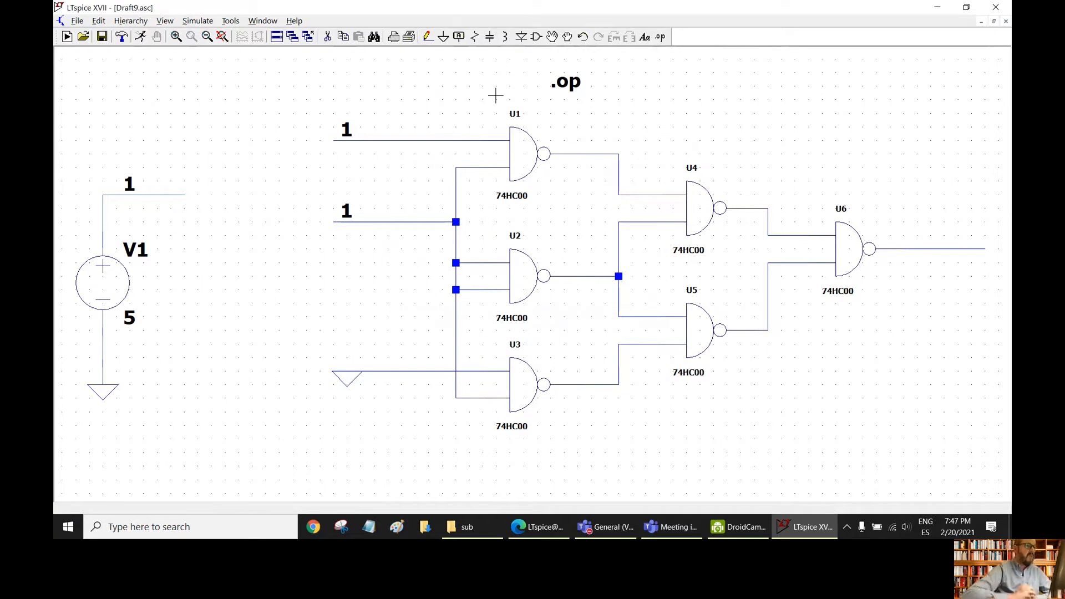
click(141, 38)
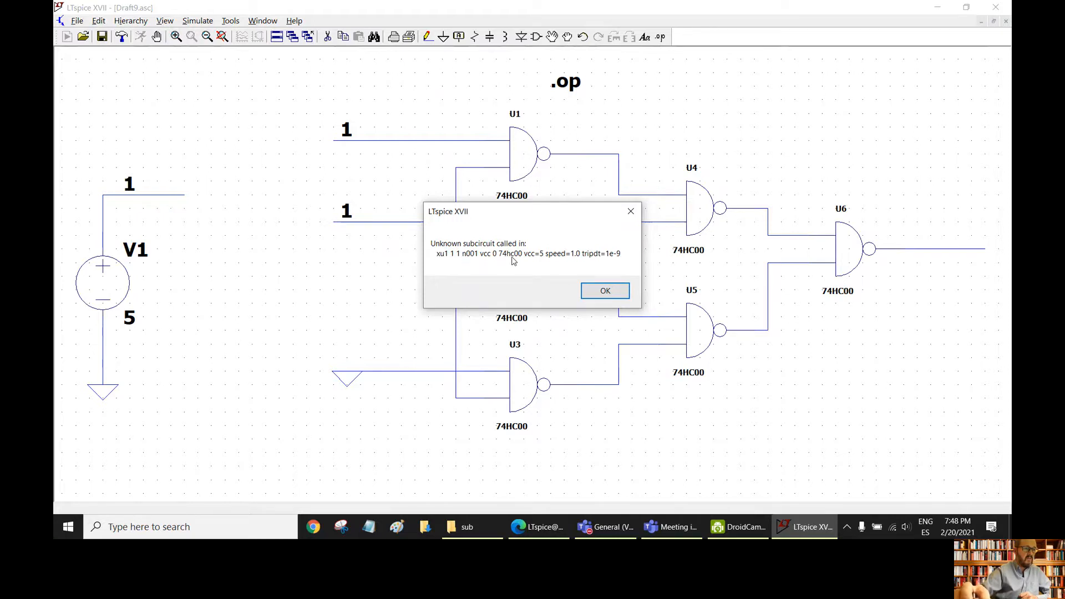
click(604, 289)
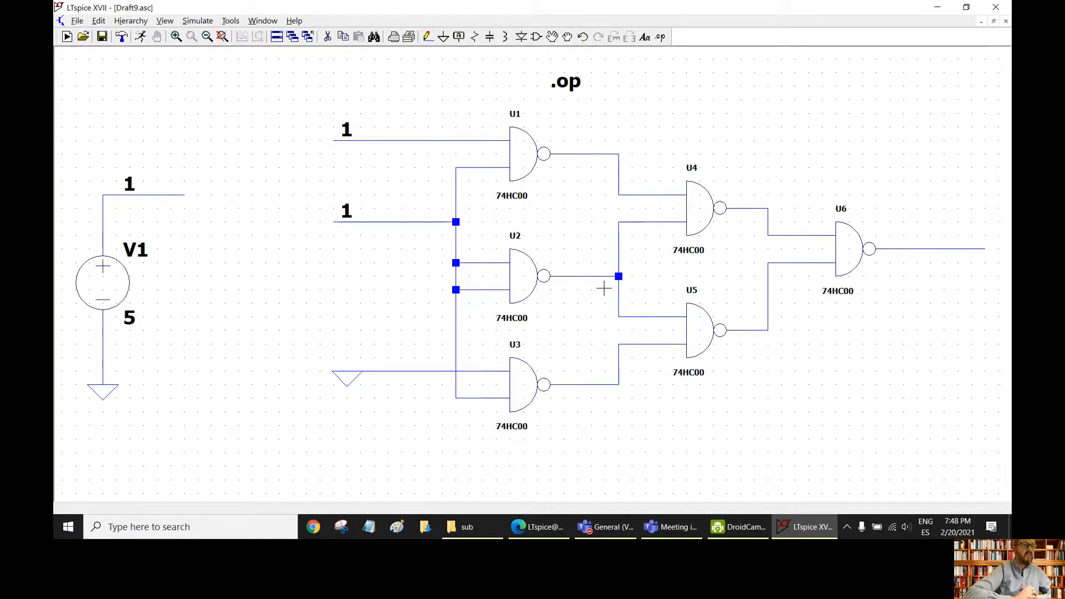
- Add the SPICE directive .inc 74HC.lib in the free area above gate U4
click(659, 37)
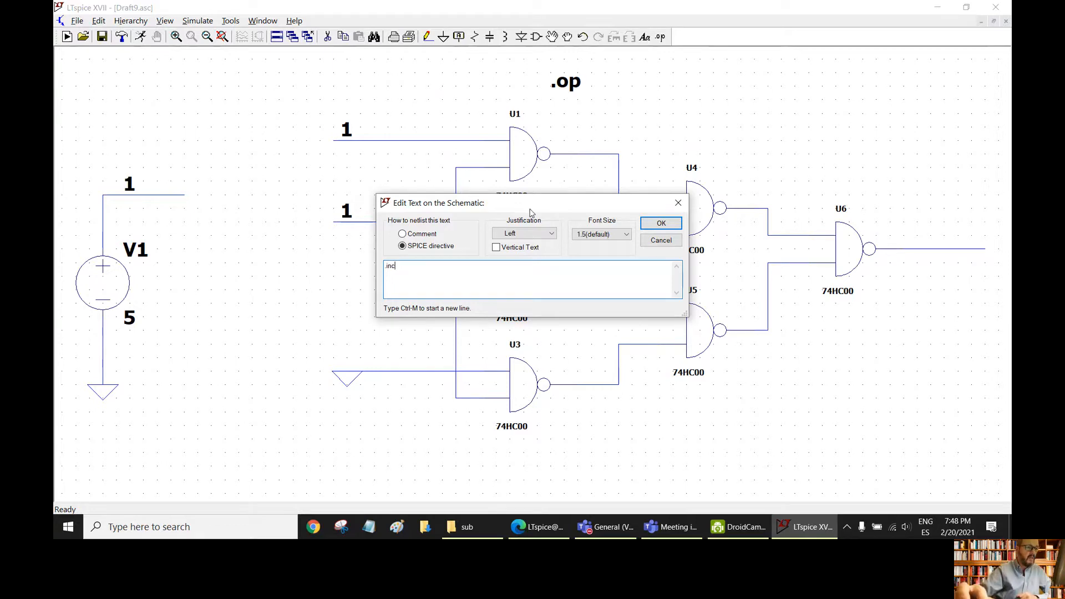
drag(530, 212, 527, 231)
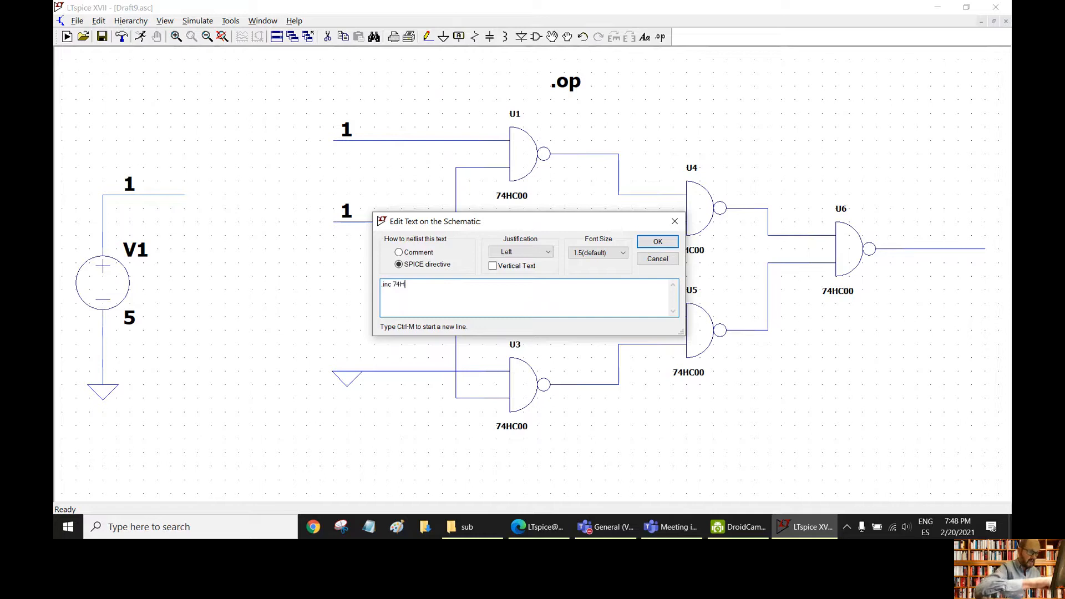
text(C.l)
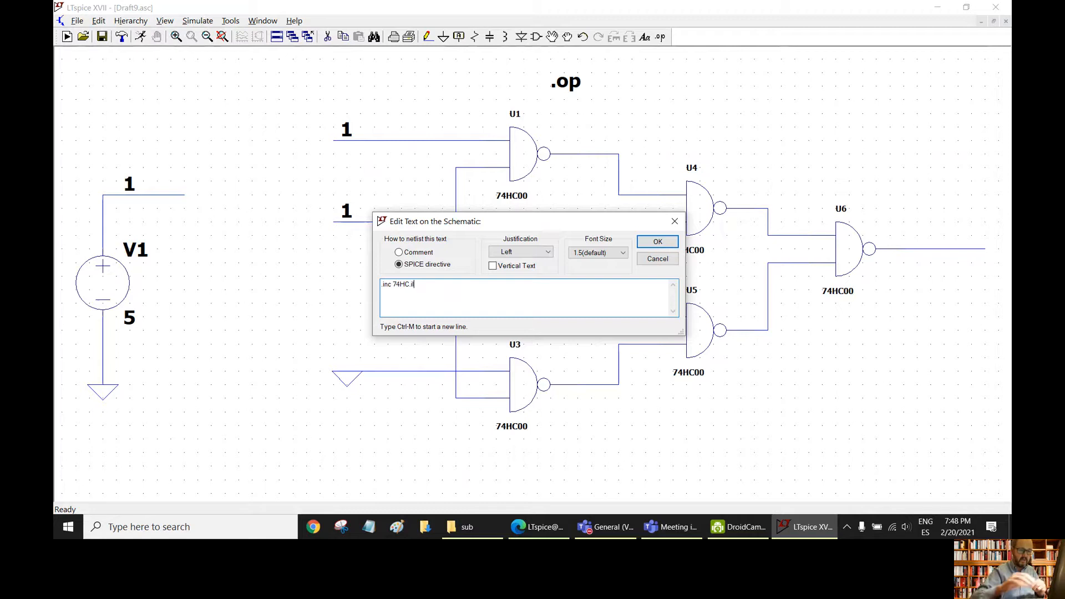
key(Return)
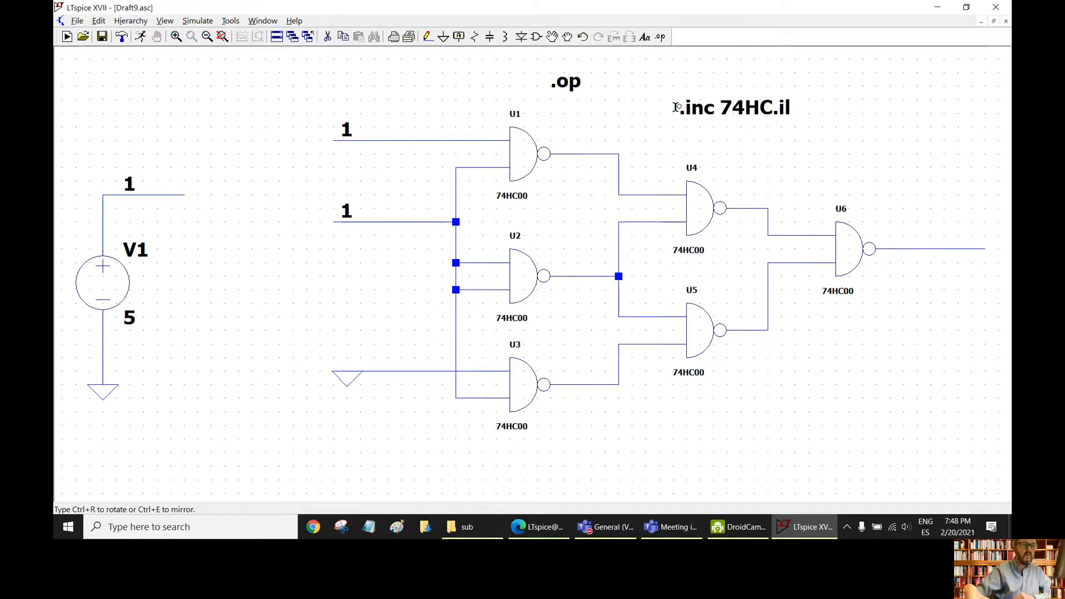
click(674, 107)
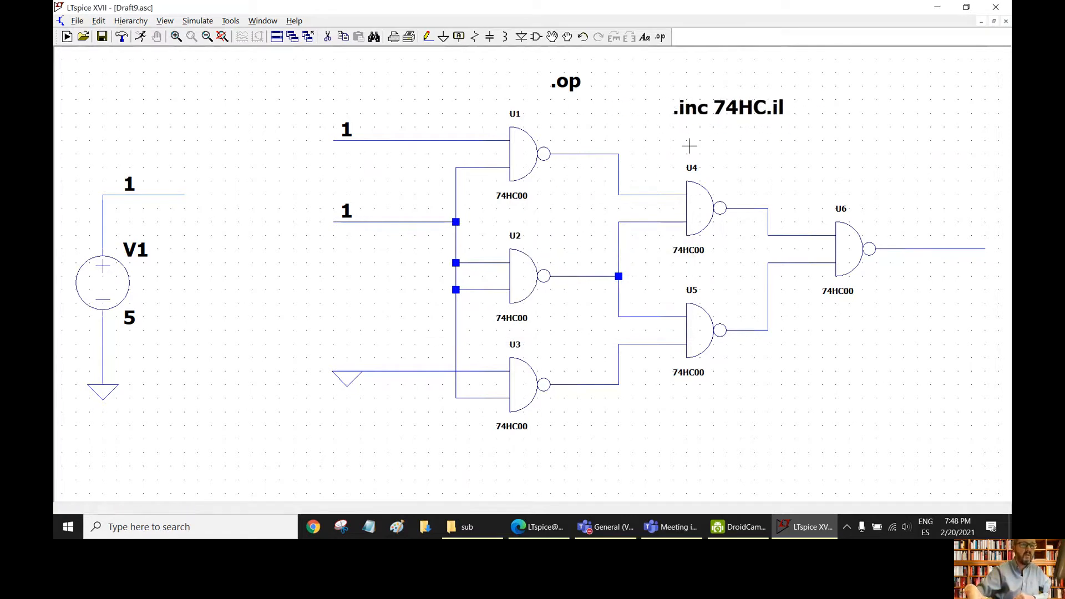
right_click(745, 107)
click(431, 286)
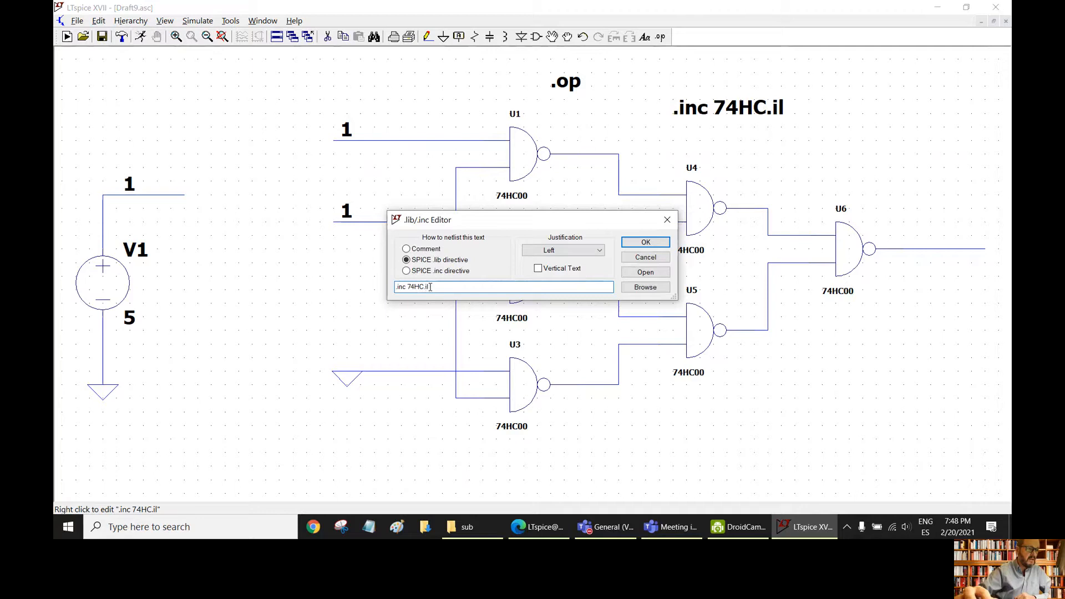
text(lib)
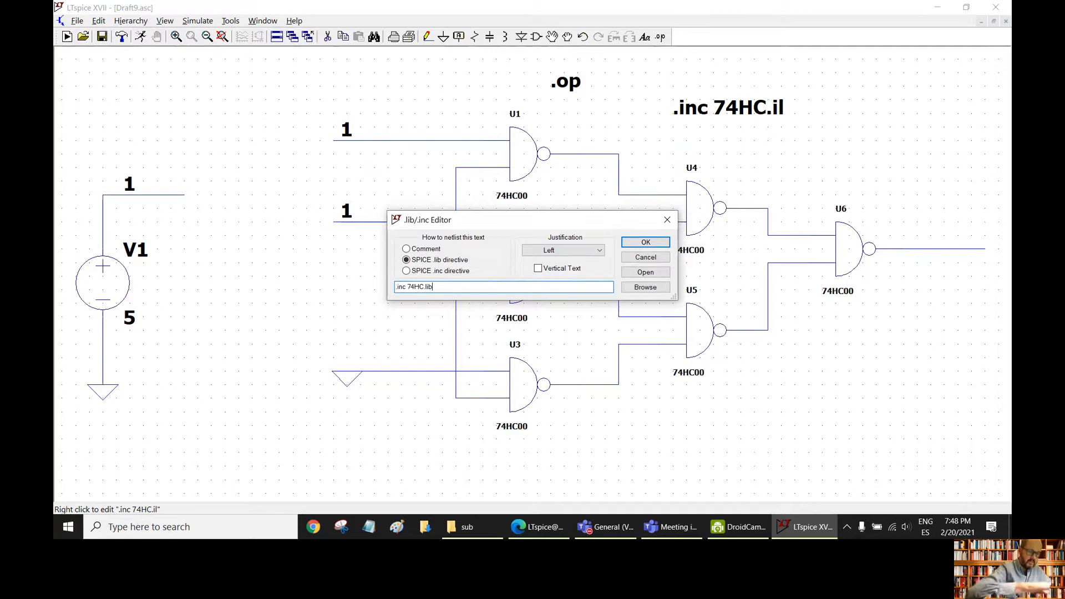
key(Return)
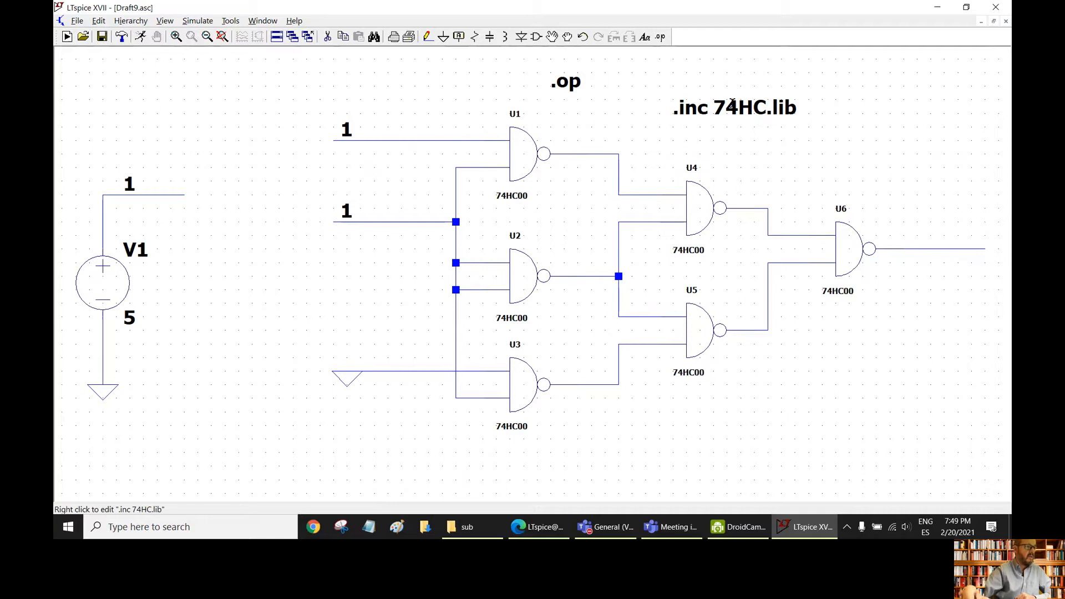
- Run the operating point simulation and examine the listed node voltages and subcircuit currents
click(142, 37)
click(141, 37)
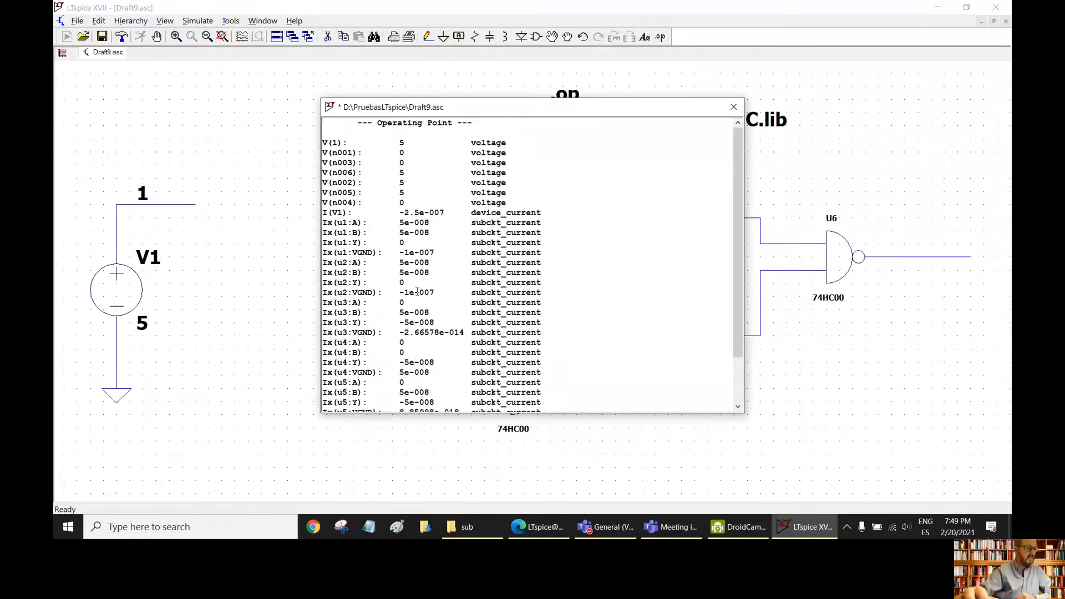
scroll(417, 292, down, 2)
scroll(412, 277, up, 2)
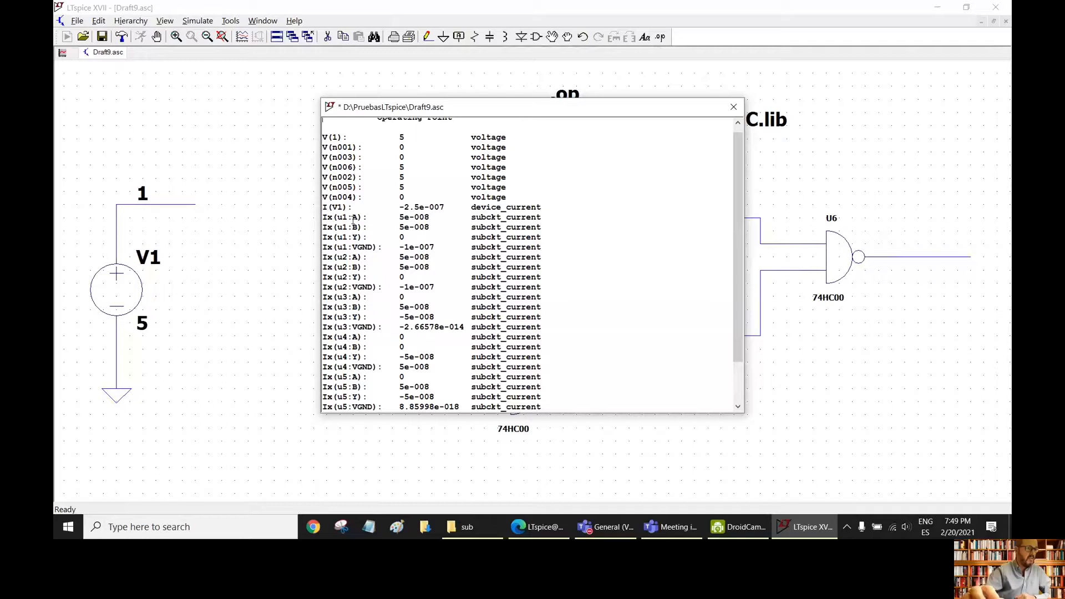
scroll(382, 219, down, 2)
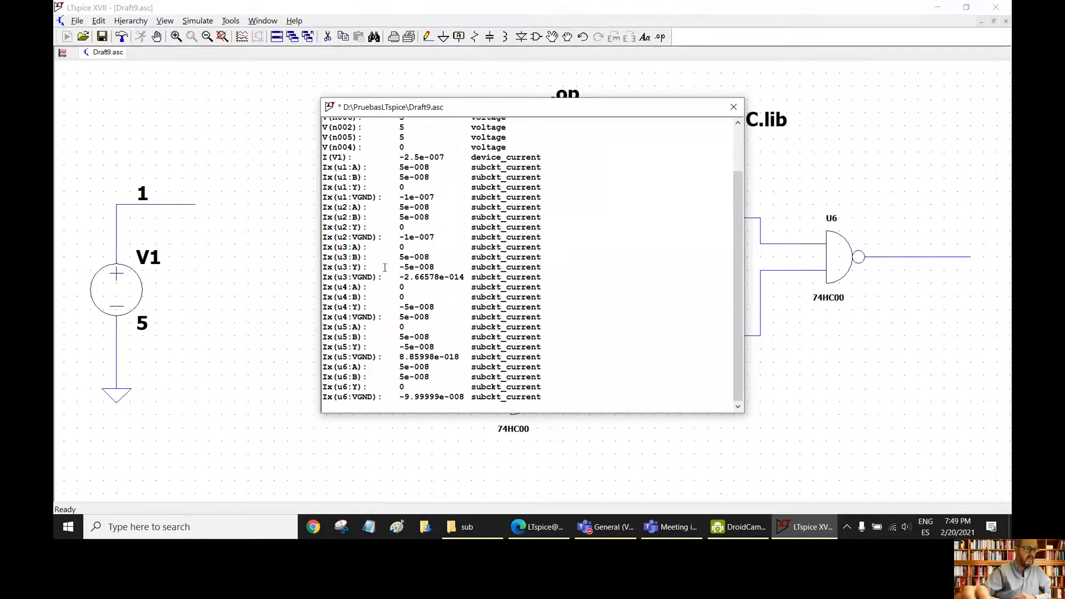
scroll(420, 288, up, 2)
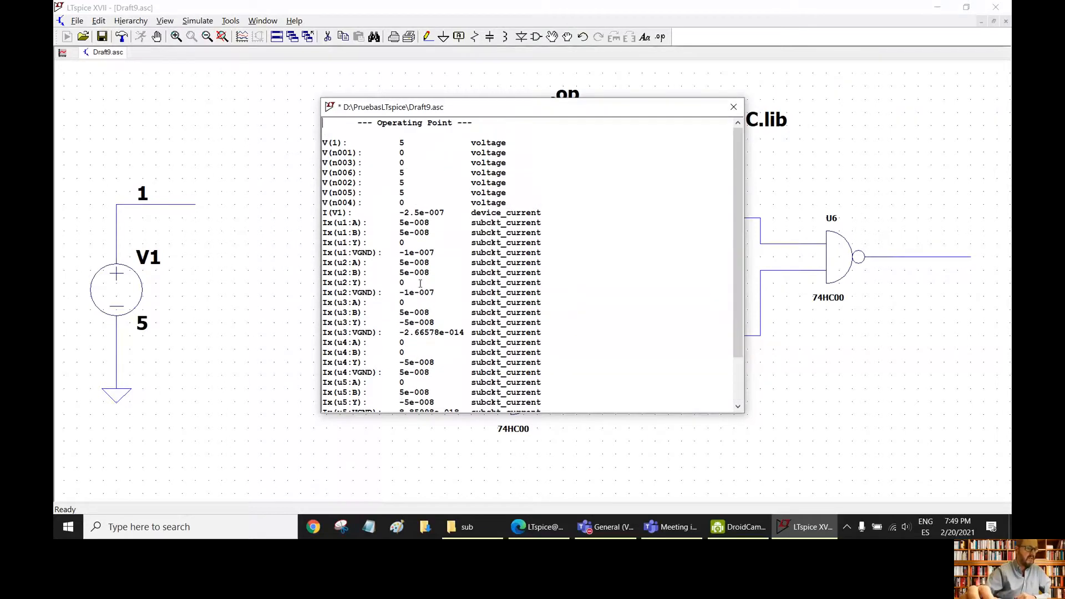
- Close the operating point results and place voltage readouts on the output wires of gates U6, U1, U2, U3, U4 and U5
click(732, 108)
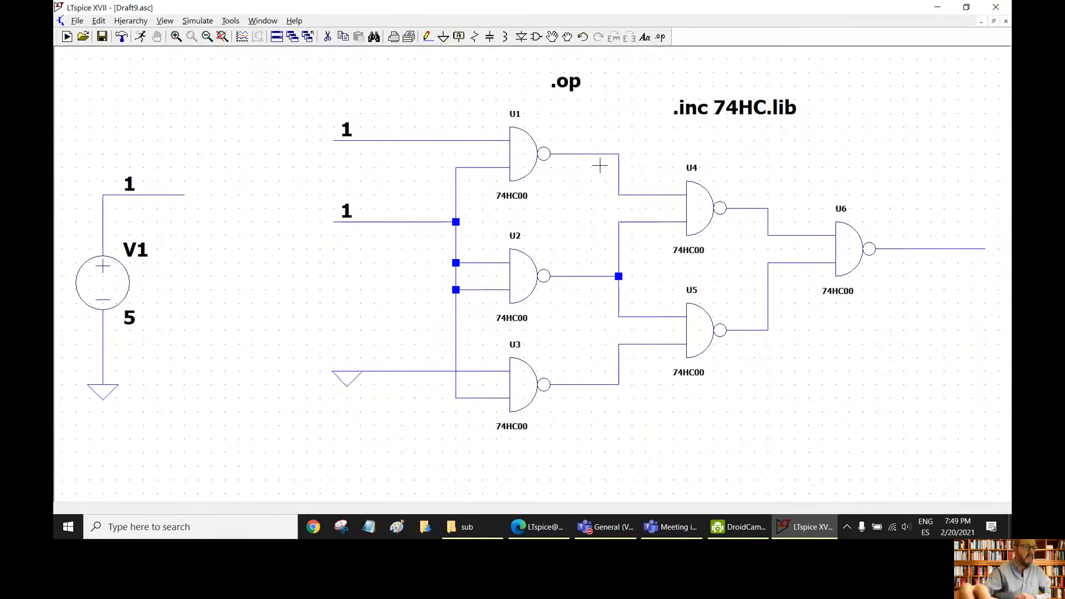
mouse_move(593, 153)
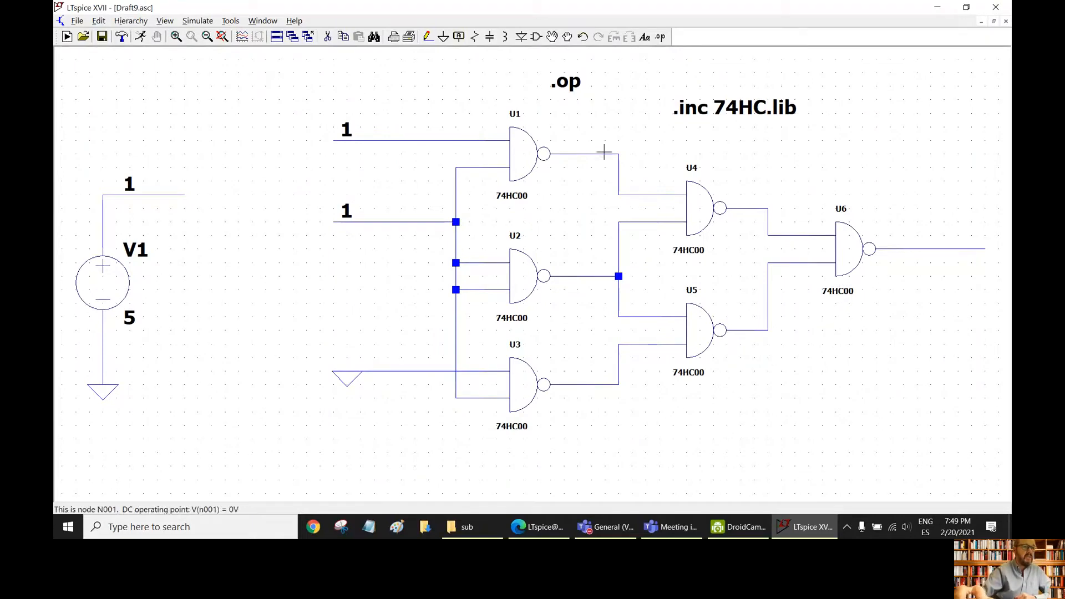
mouse_move(930, 249)
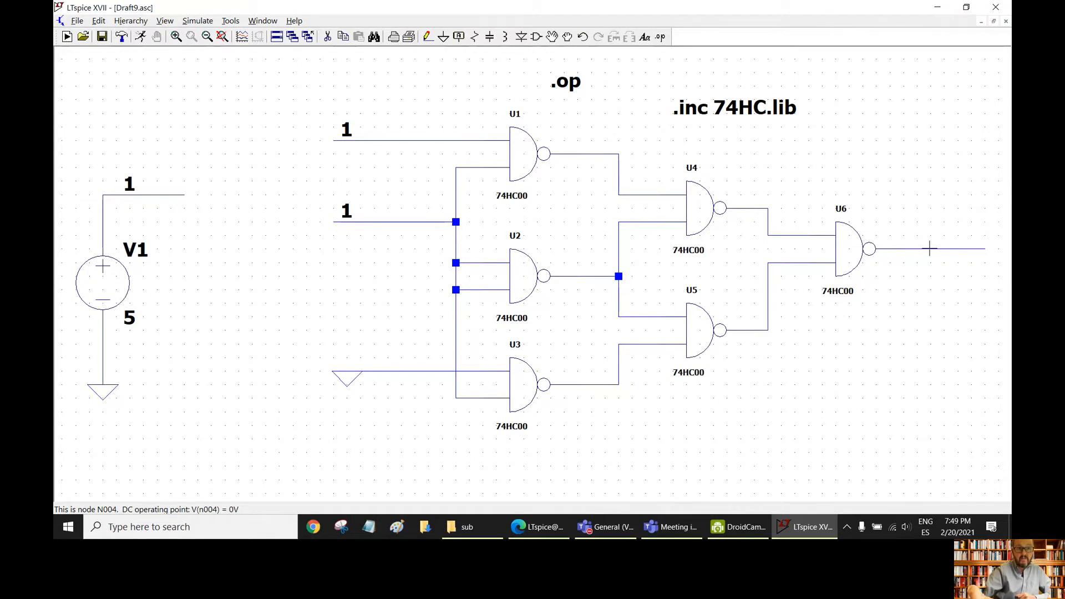
click(930, 249)
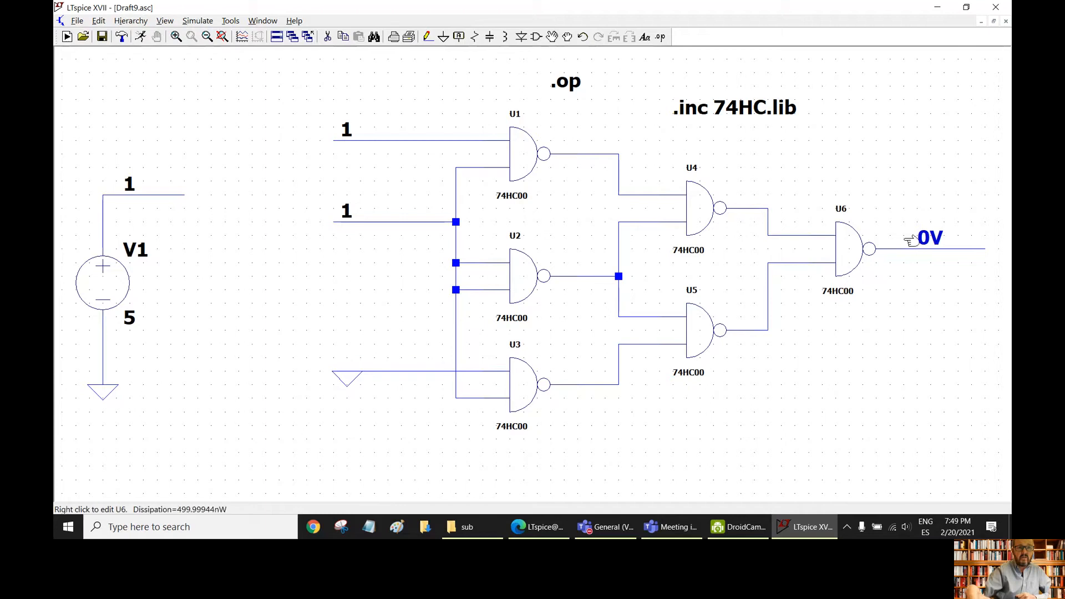
click(598, 154)
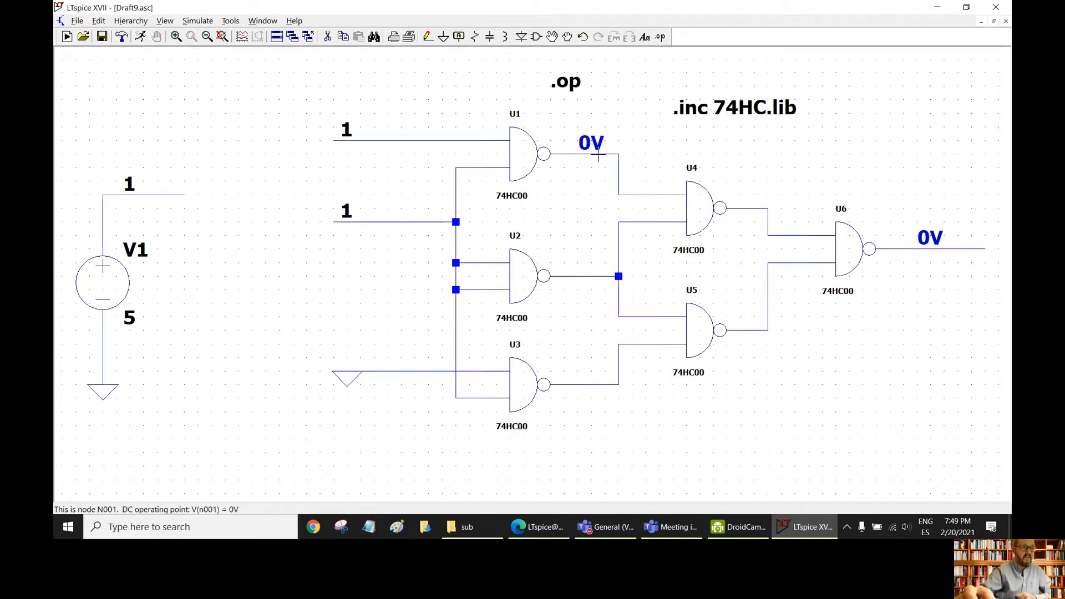
click(591, 274)
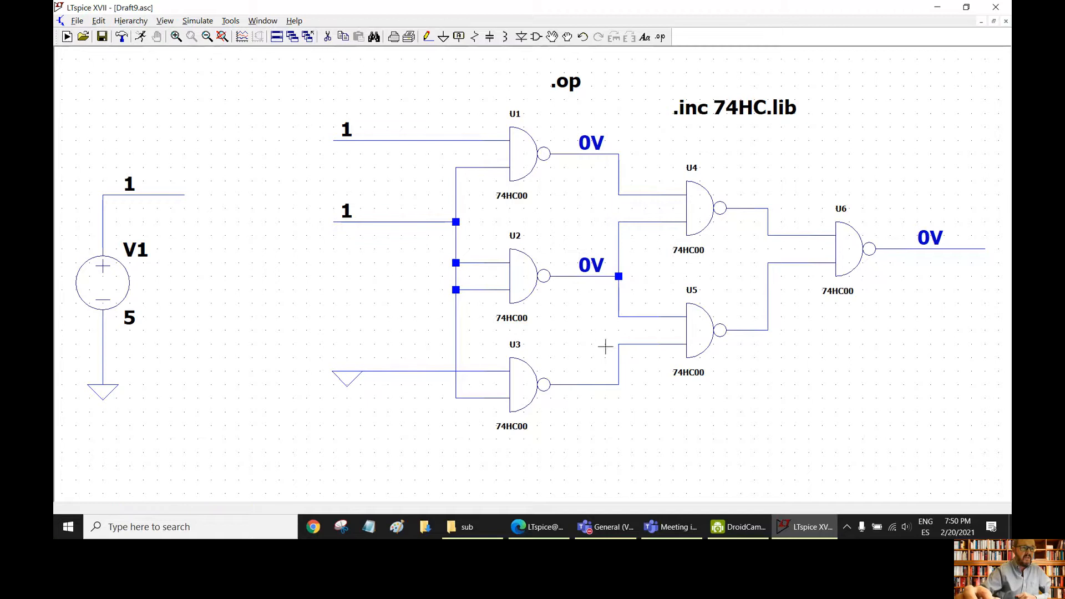
click(597, 384)
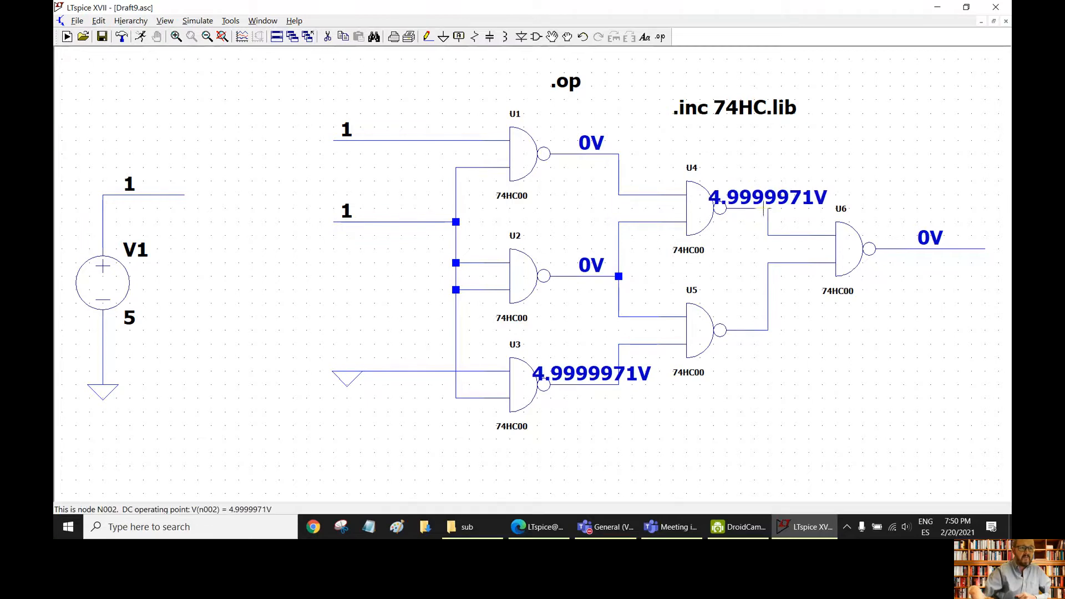
click(760, 209)
click(765, 331)
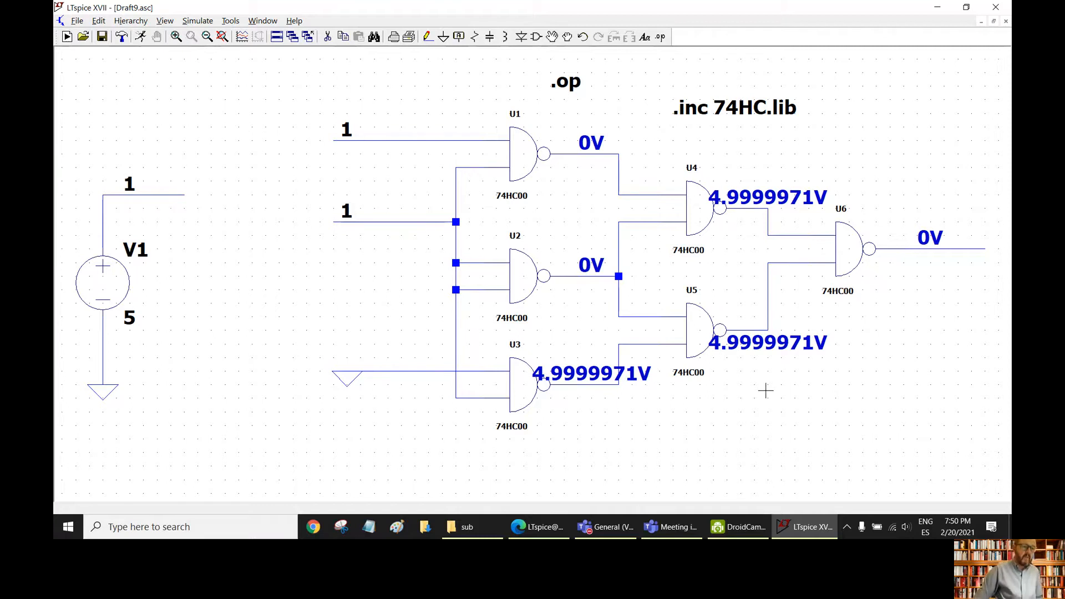
- Change the middle input's net label to 0 (ground), rerun the operating point simulation and close the results
right_click(353, 214)
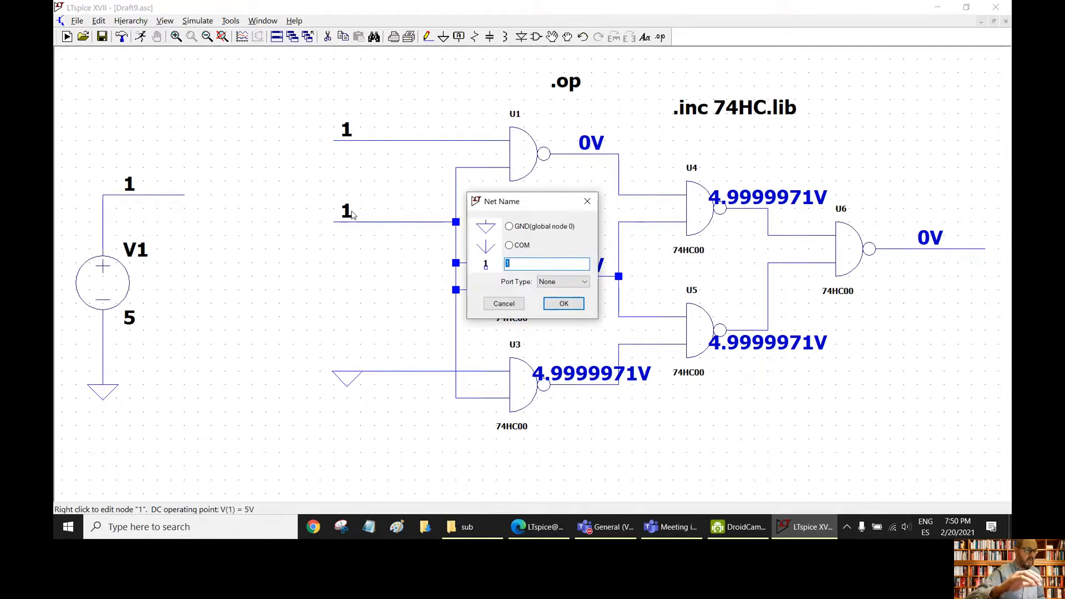
text(0)
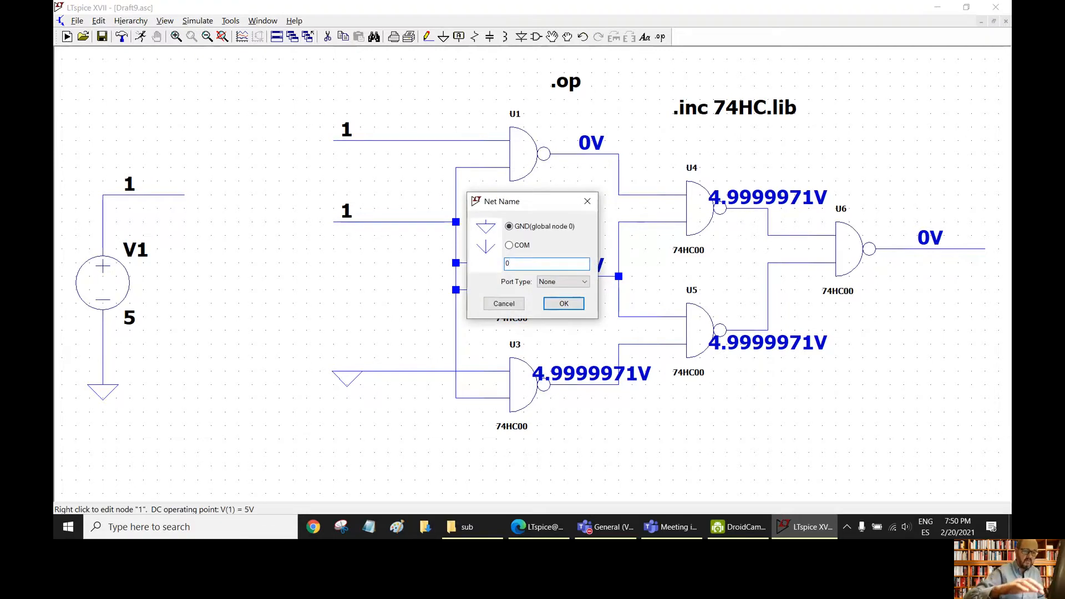
key(Return)
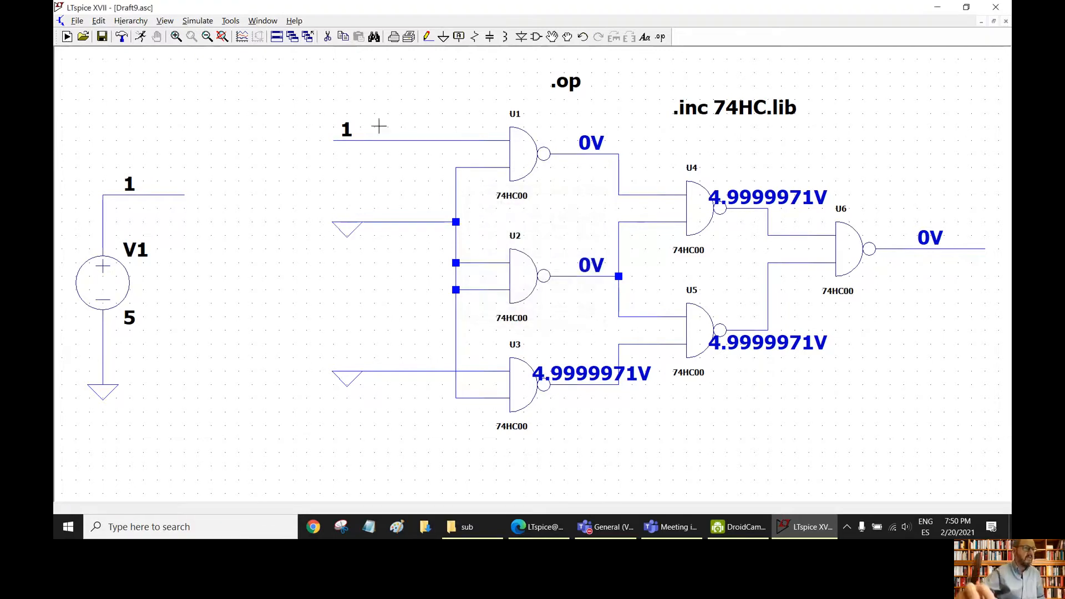
click(140, 37)
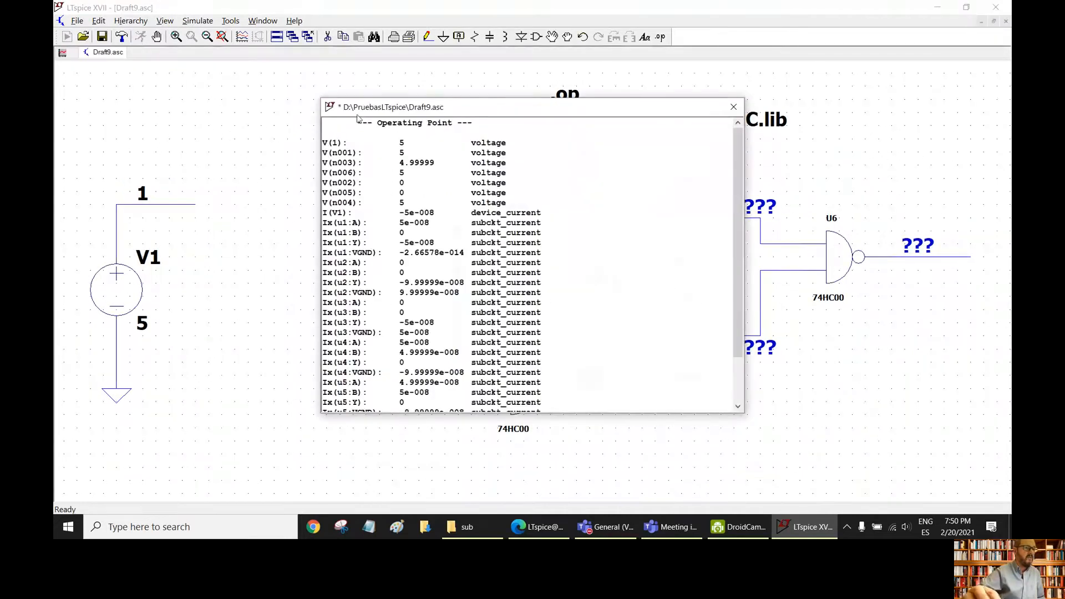
click(740, 107)
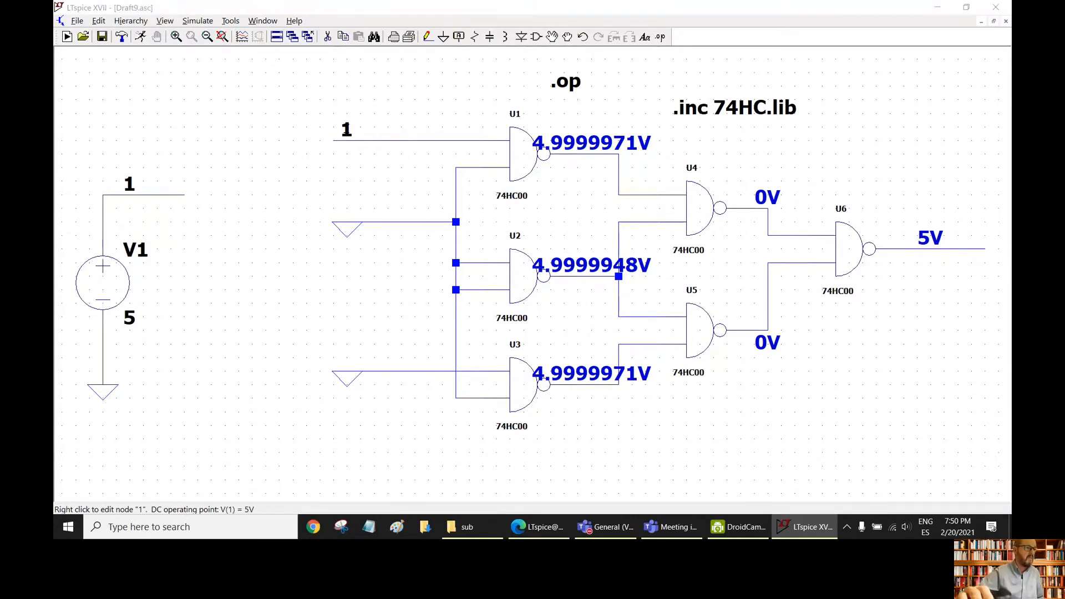
- Ground the uppermost input, feeding gate U1, with net name 0, then rerun the operating point simulation and close the results
right_click(347, 131)
text(0)
key(Return)
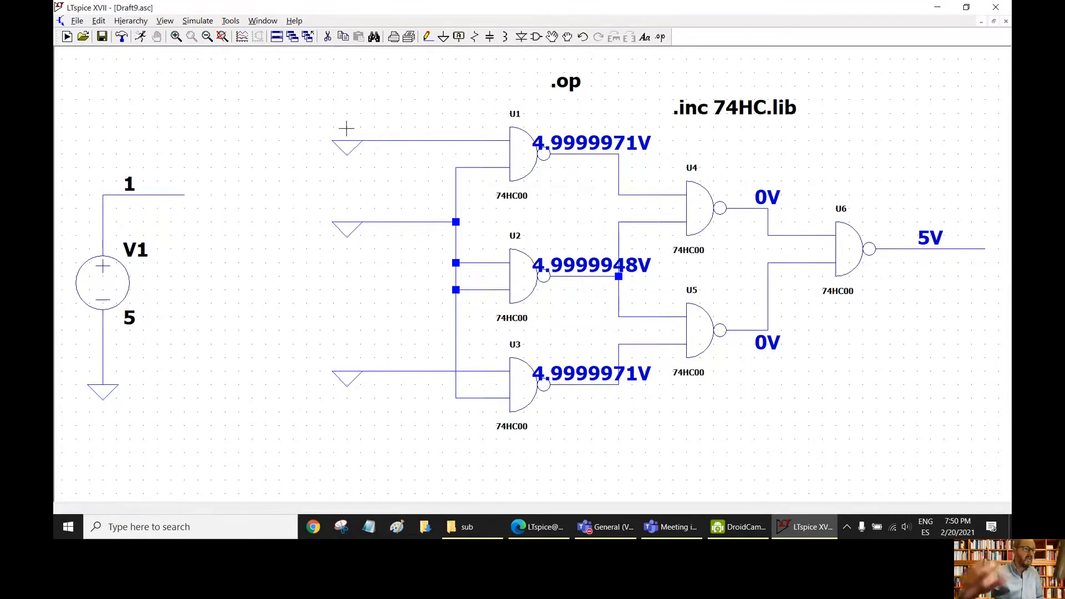
click(141, 37)
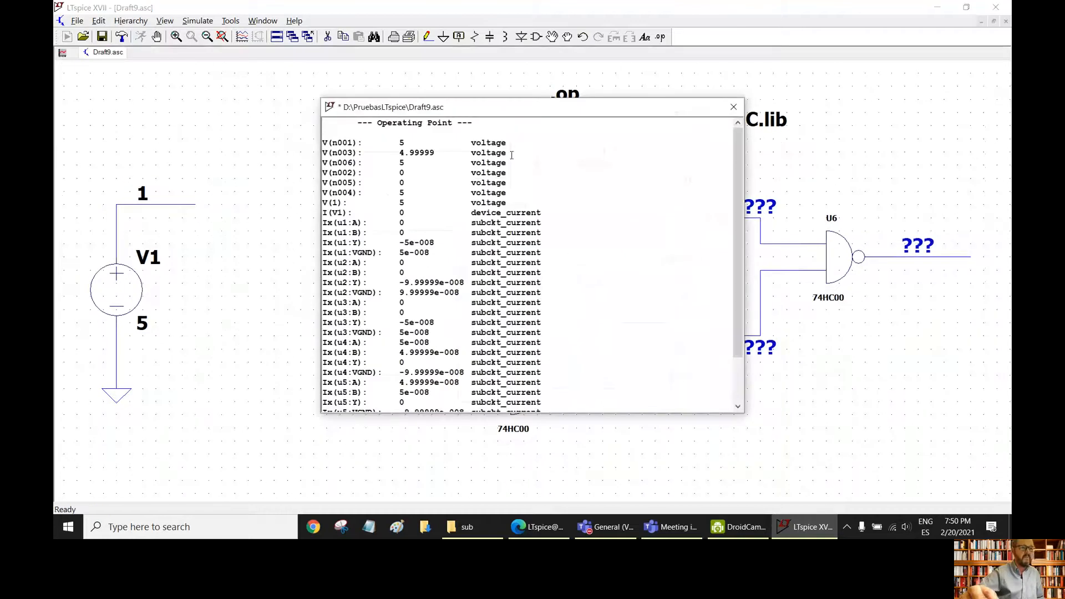
click(733, 107)
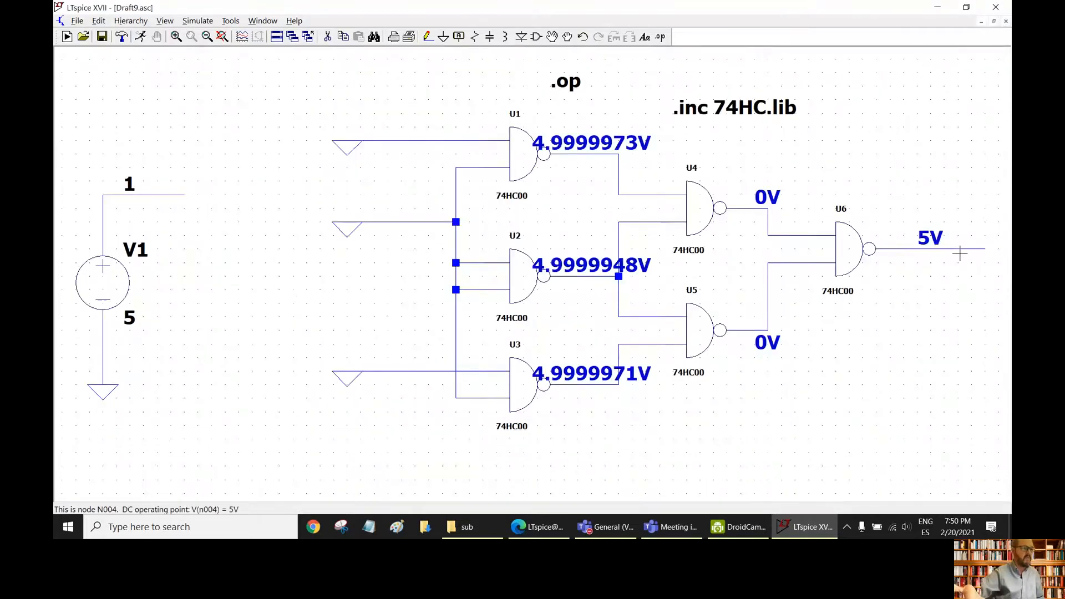
- Delete all six NAND gates with their wiring and the .op directive, keeping source V1 and the .inc 74HC.lib directive
scroll(649, 207, up, 2)
scroll(651, 207, down, 3)
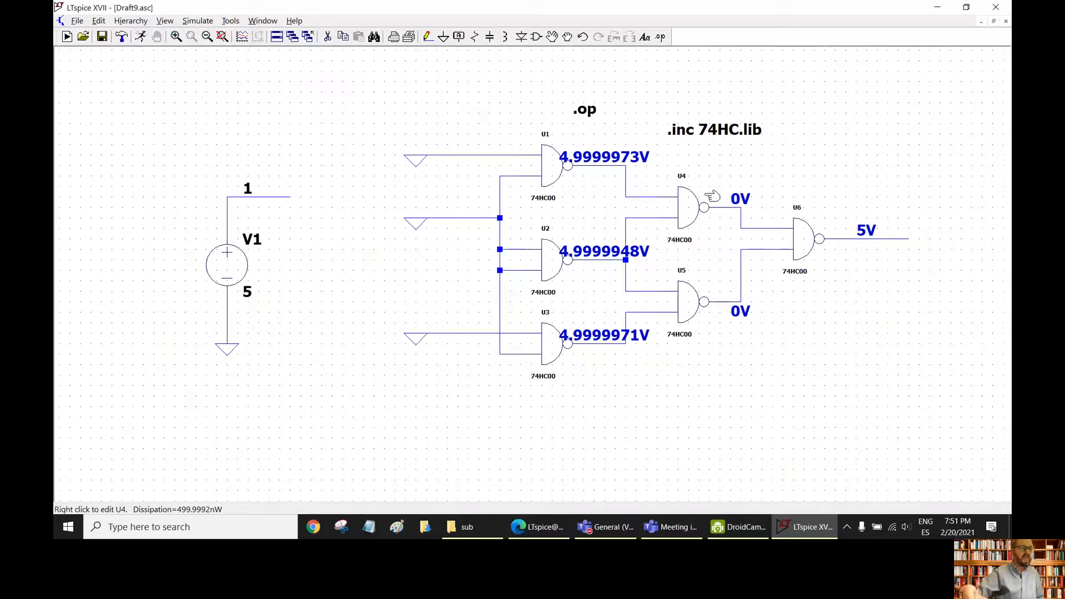
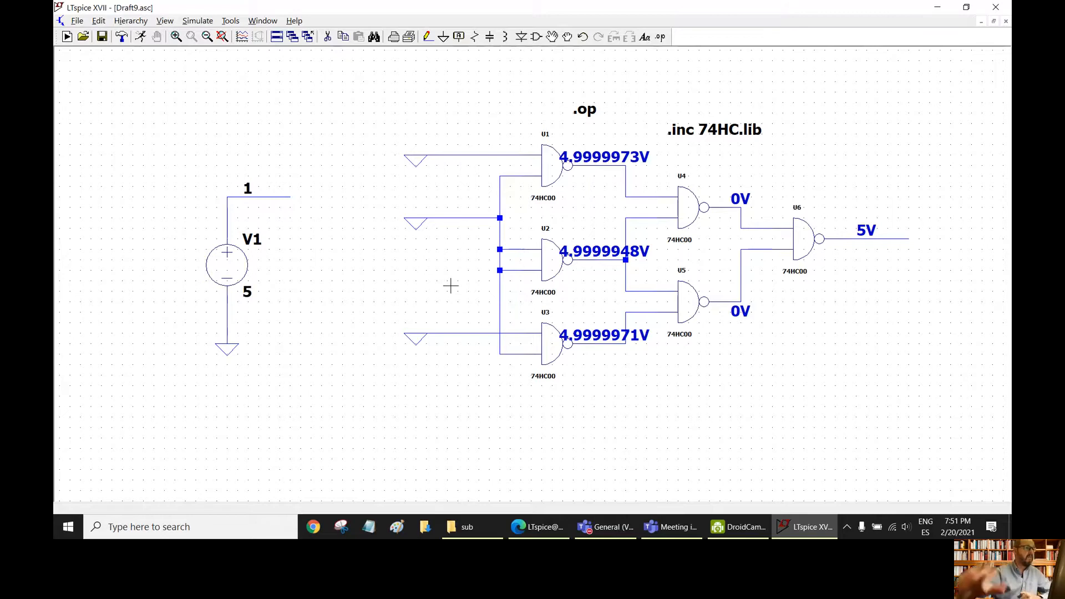
click(328, 38)
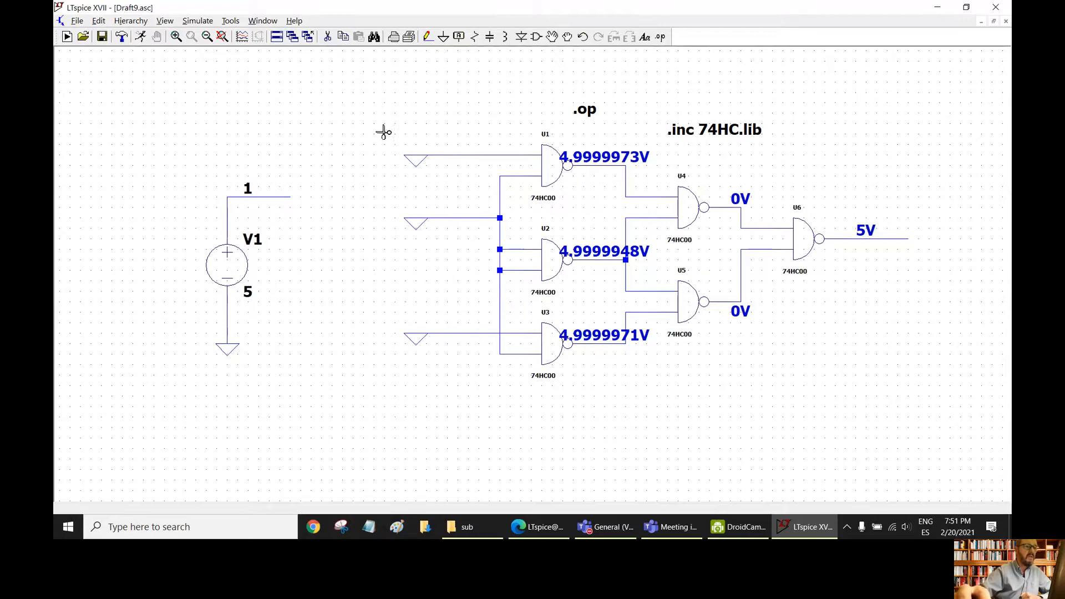
drag(384, 127, 659, 397)
drag(626, 147, 945, 370)
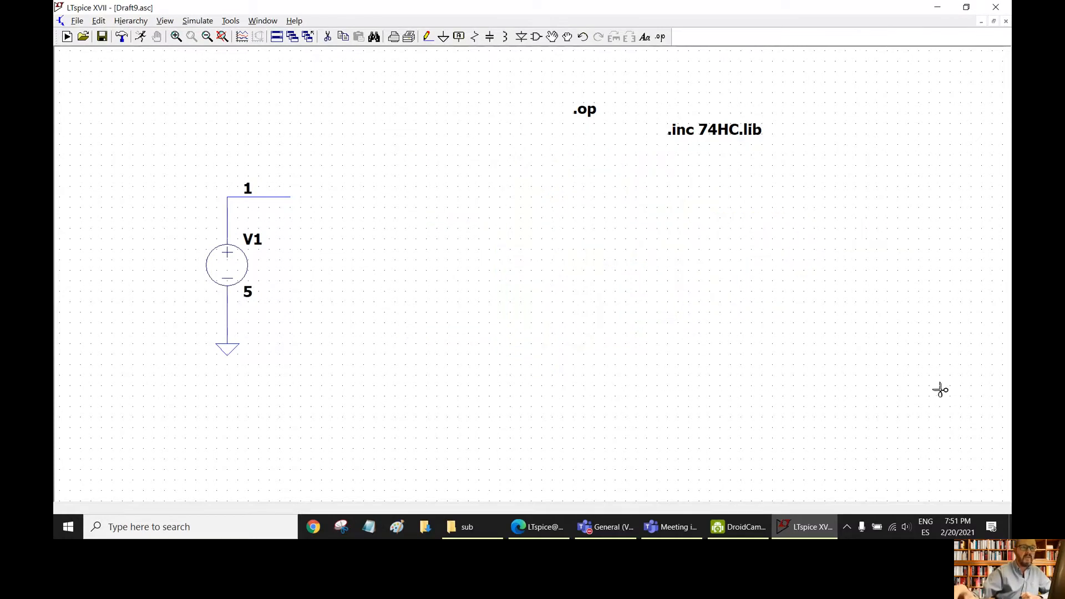
drag(554, 98, 610, 136)
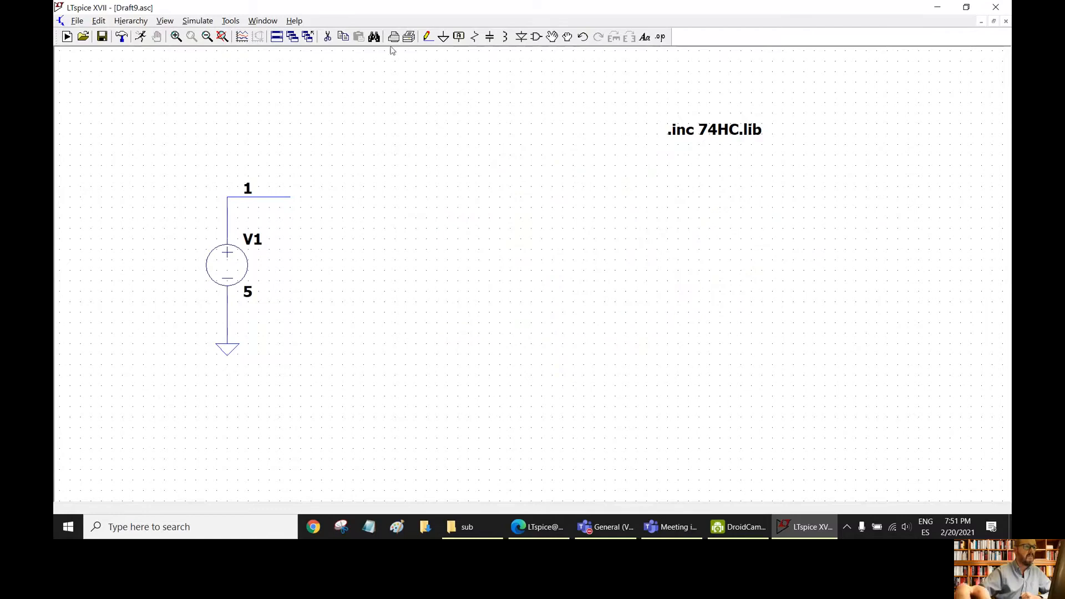
- Move the .inc 74HC.lib directive up and to the left to free the drawing area beside source V1
click(552, 36)
click(667, 129)
click(672, 123)
drag(712, 128, 490, 93)
click(709, 122)
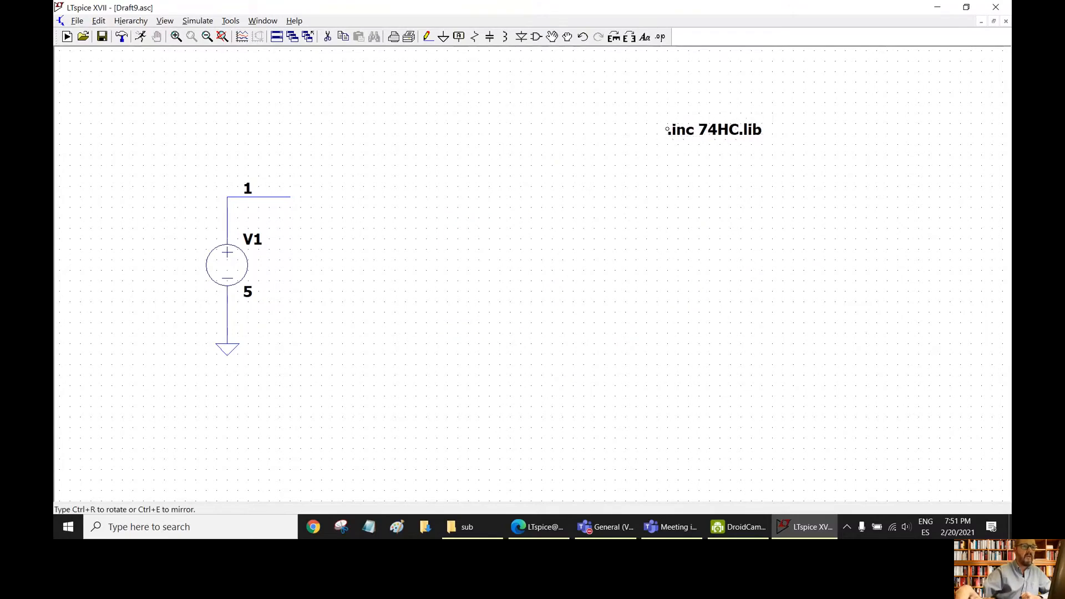
click(468, 83)
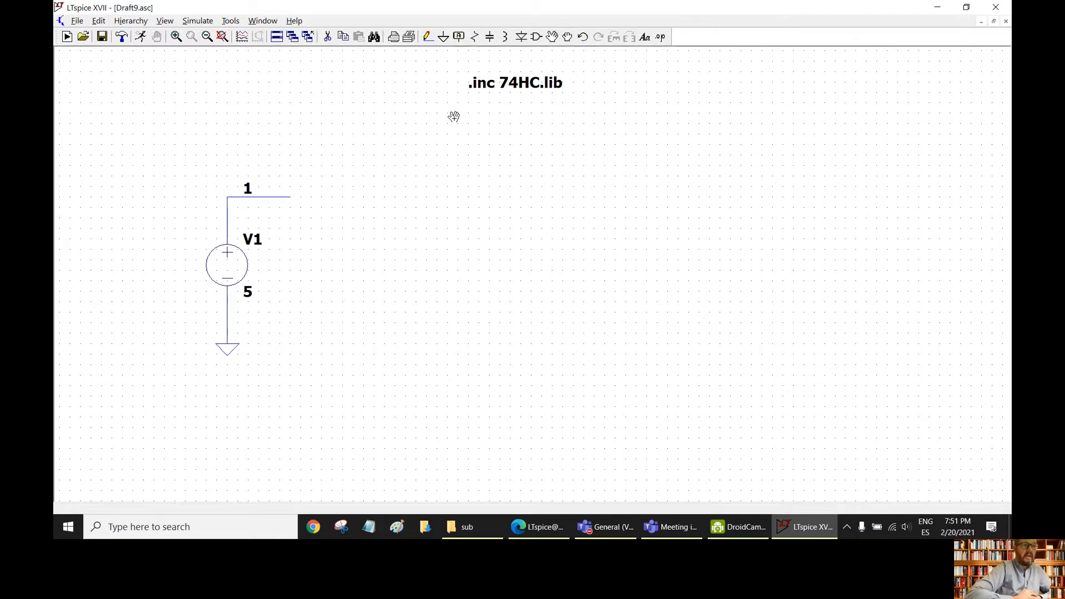
- Place two 74hc02 NOR gates from the 74HC symbol folder, one above the other, in the free area beside source V1
click(537, 40)
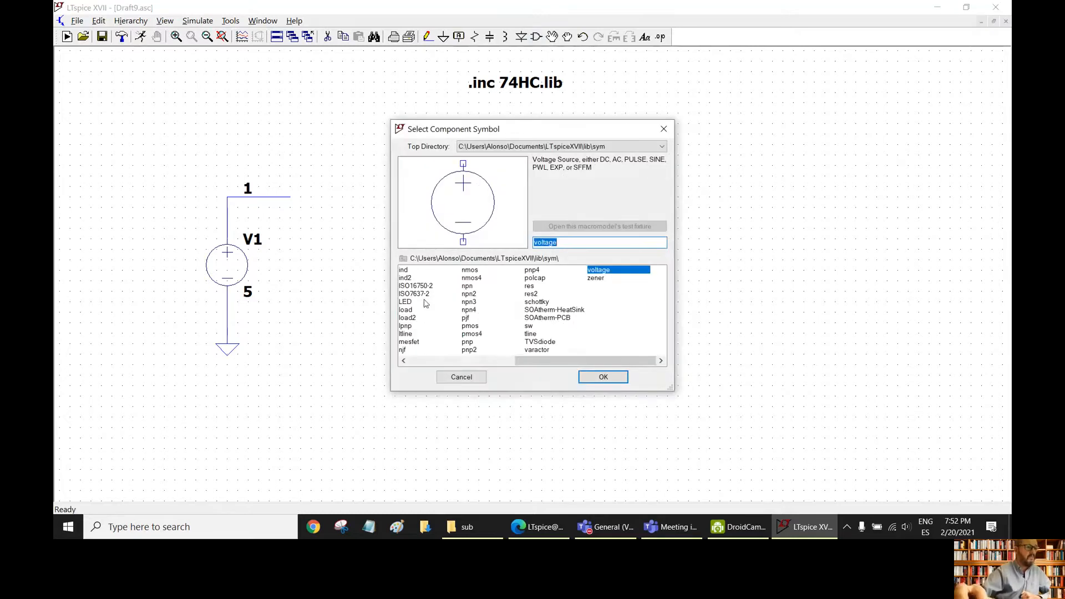
click(419, 361)
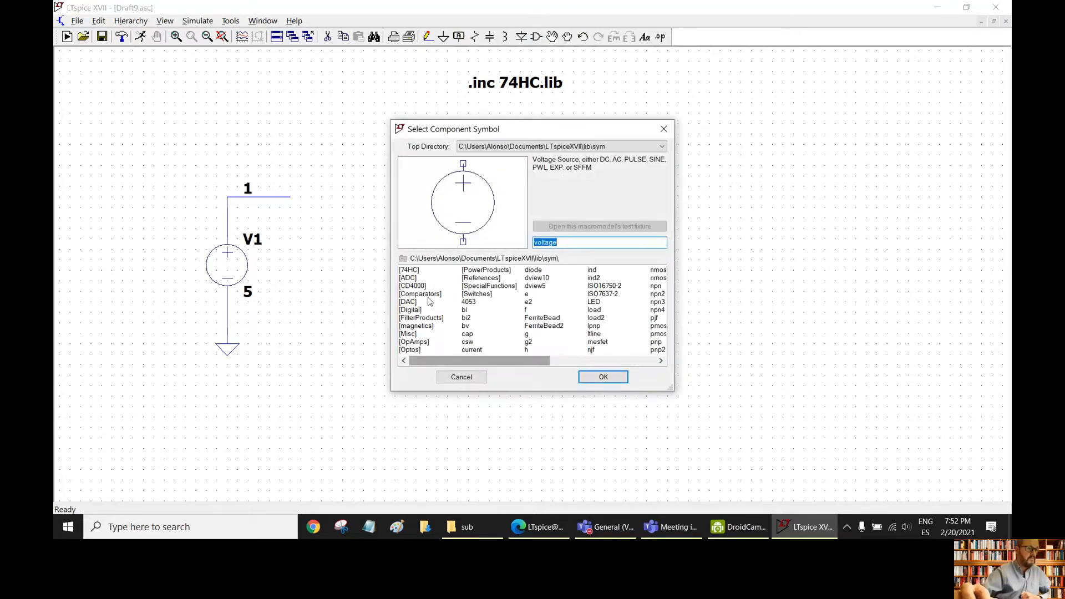
double_click(409, 270)
click(415, 294)
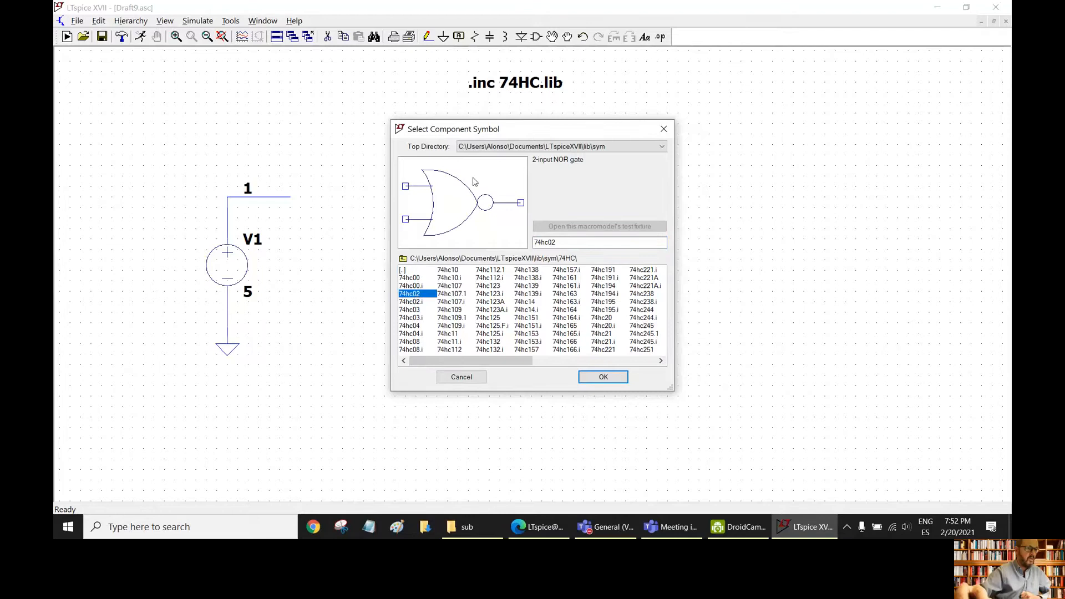
click(604, 380)
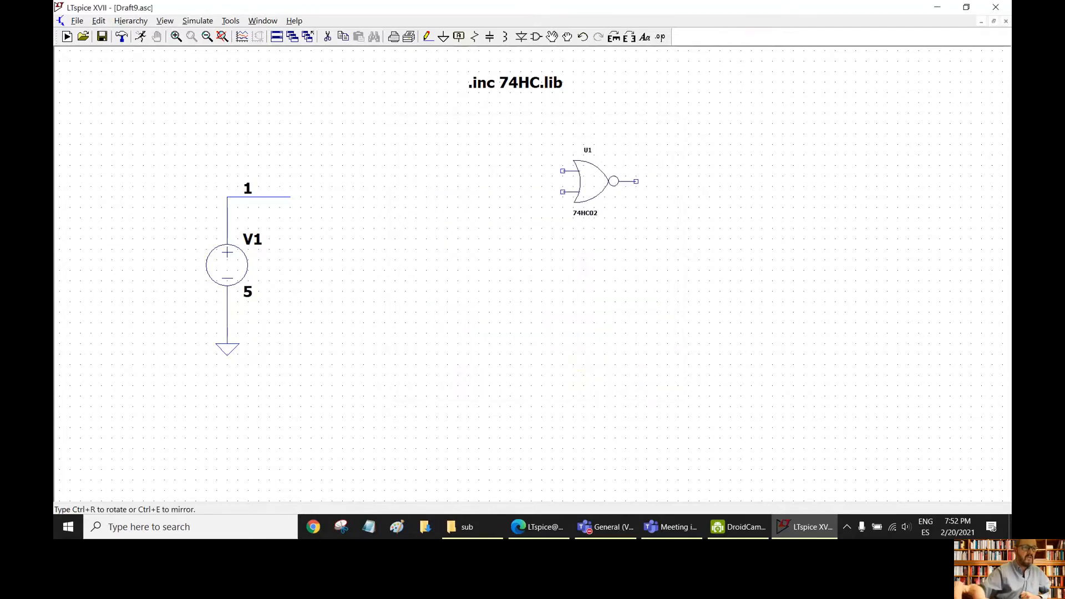
click(588, 176)
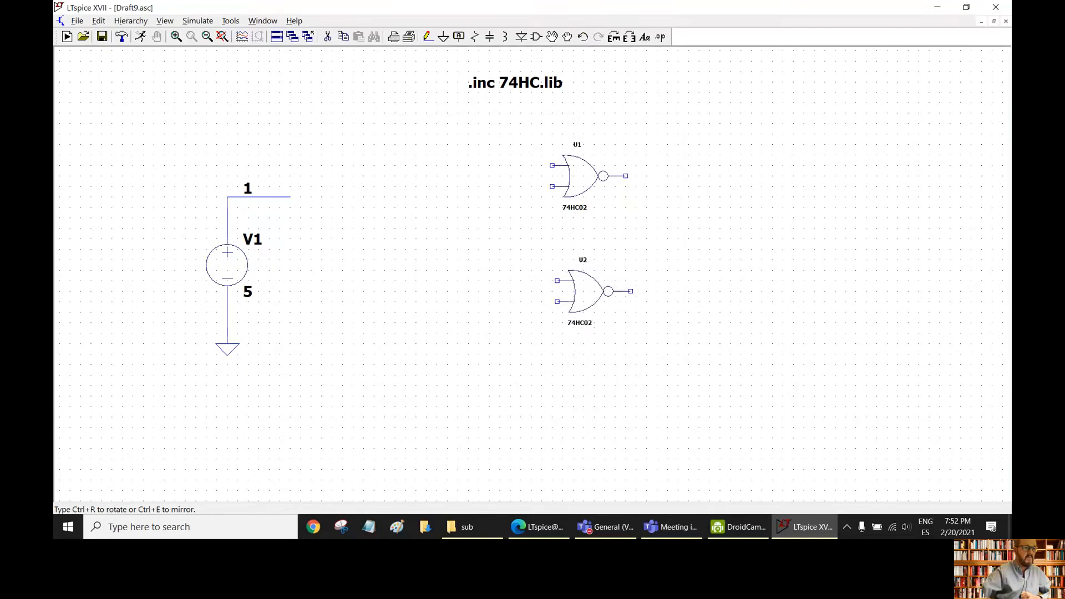
click(588, 291)
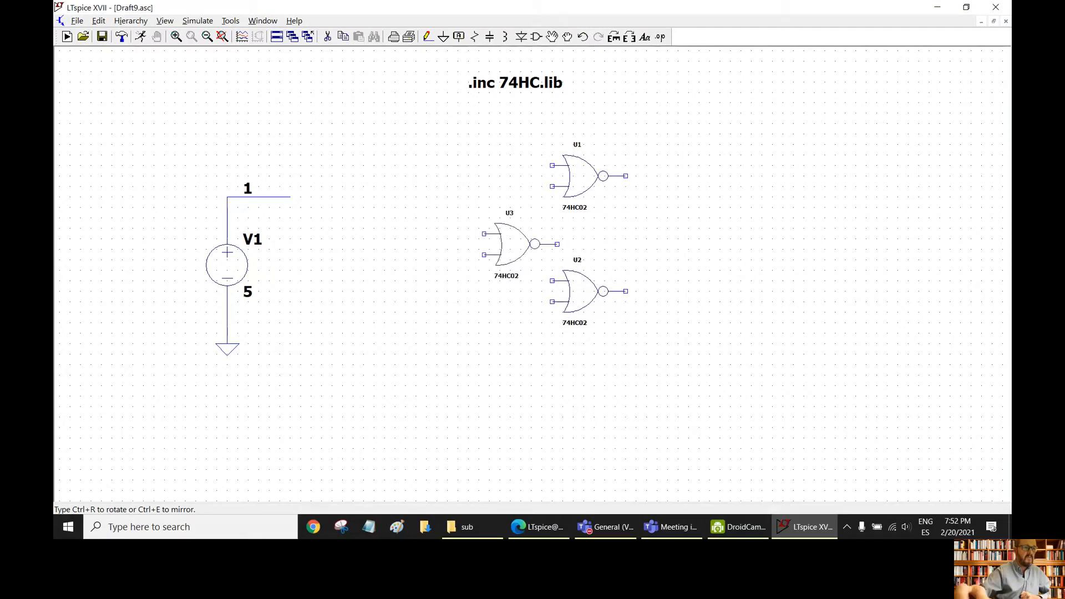
key(Escape)
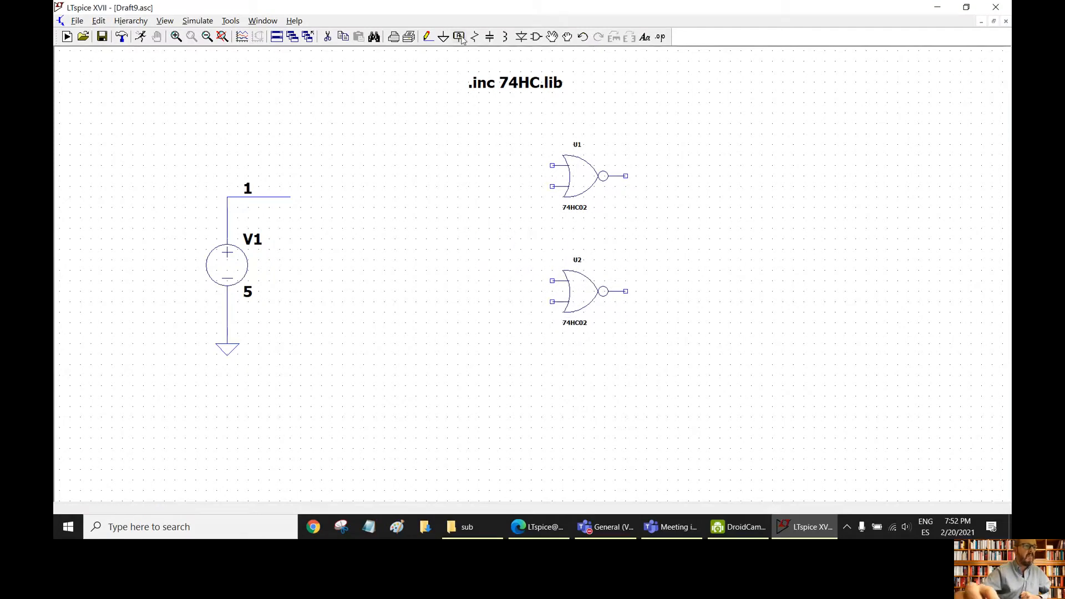
- Draw horizontal wire leads from U1's upper input, U2's lower input and U1's output
click(427, 37)
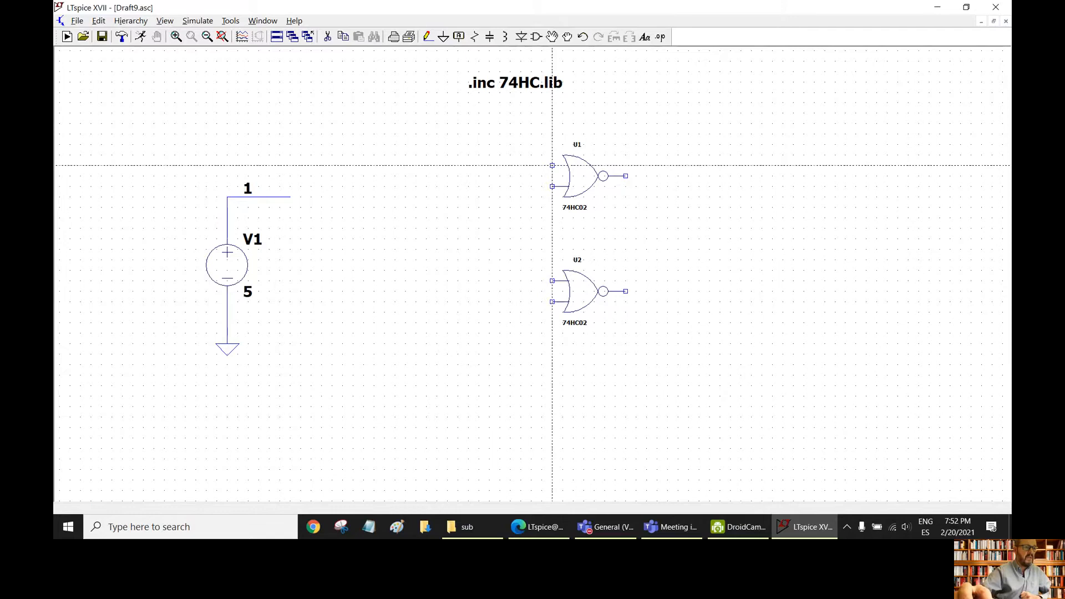
click(551, 165)
click(447, 165)
right_click(447, 176)
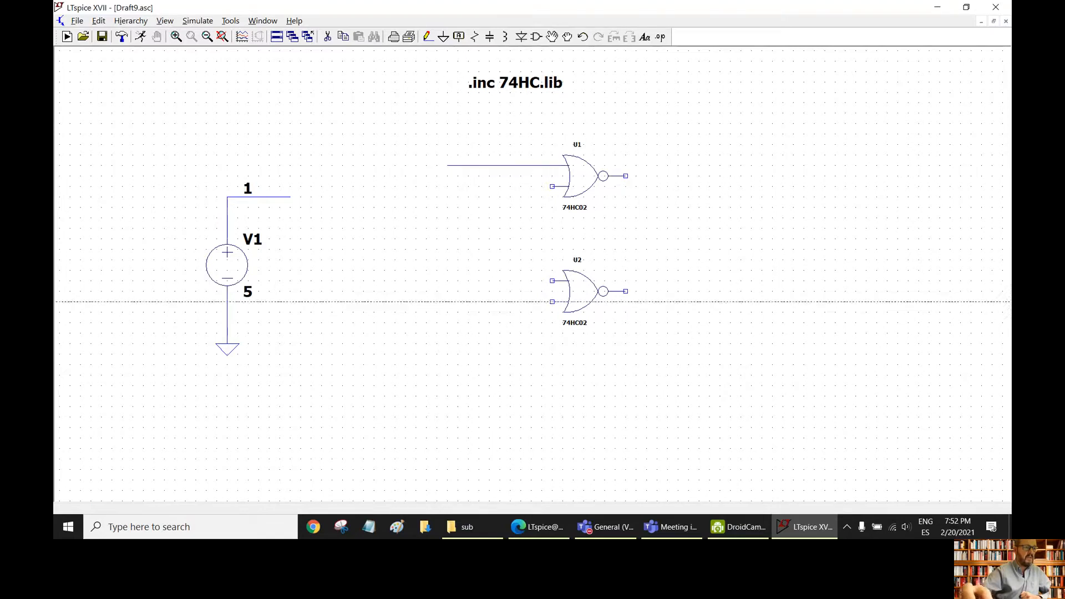
click(552, 302)
click(447, 301)
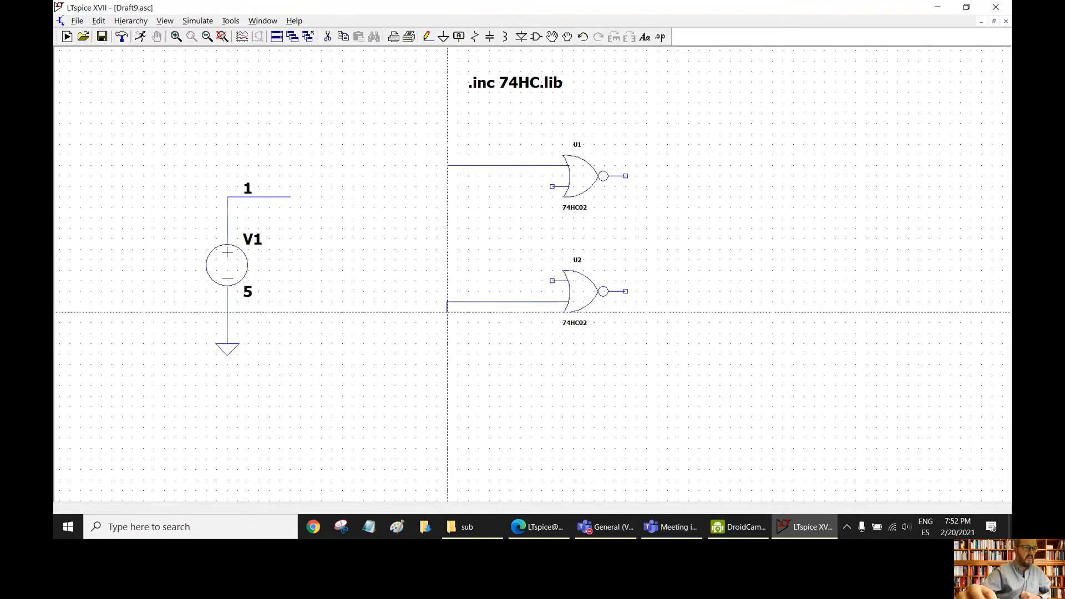
right_click(447, 238)
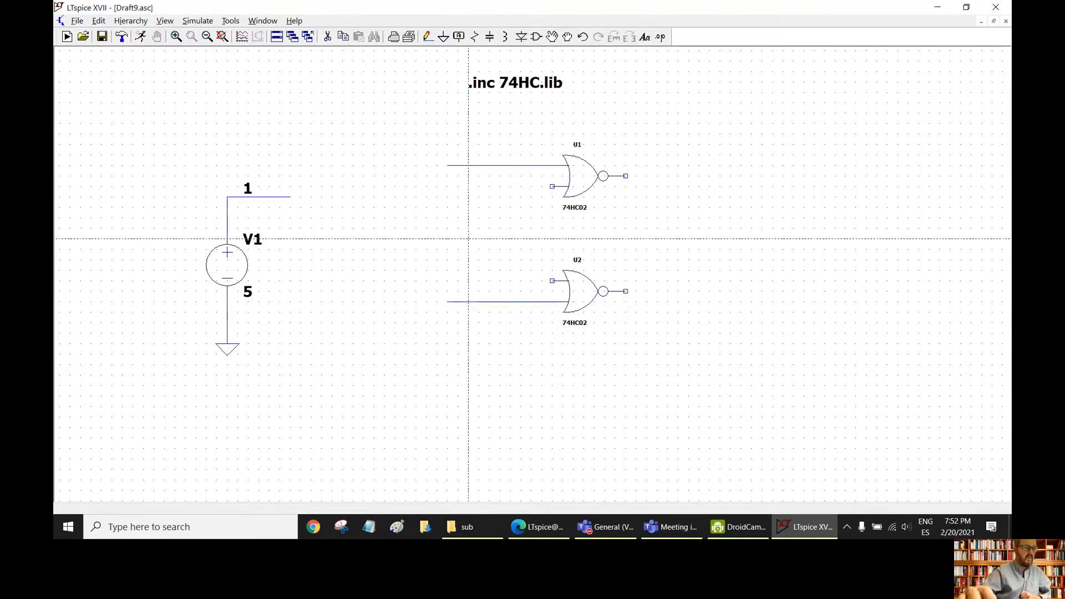
click(625, 176)
click(720, 176)
key(Escape)
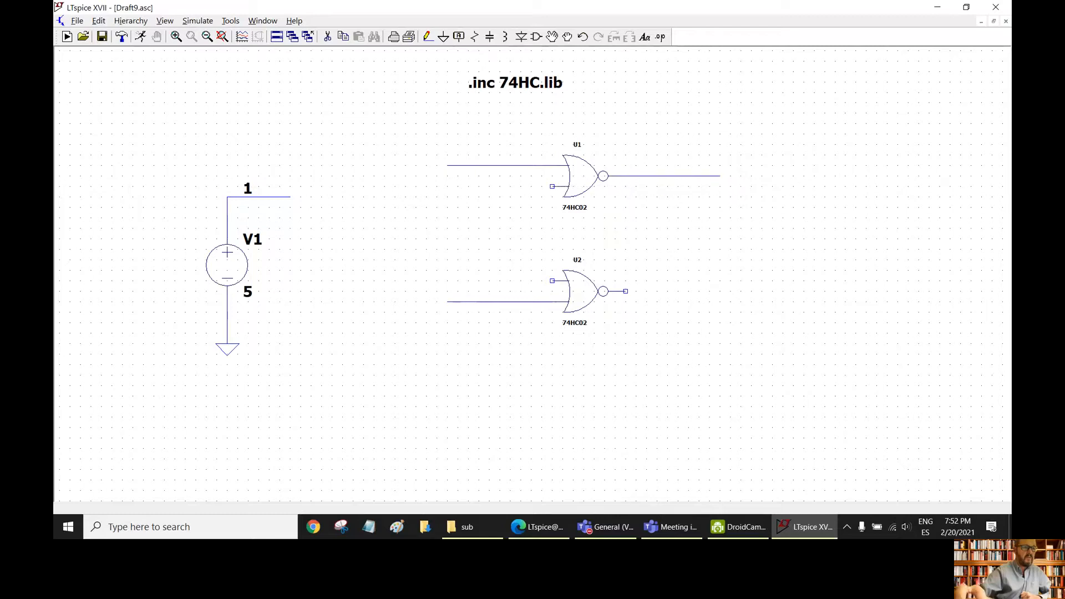
- Draw a short wire from U2's upper input that runs outward and turns up toward U1
key(F3)
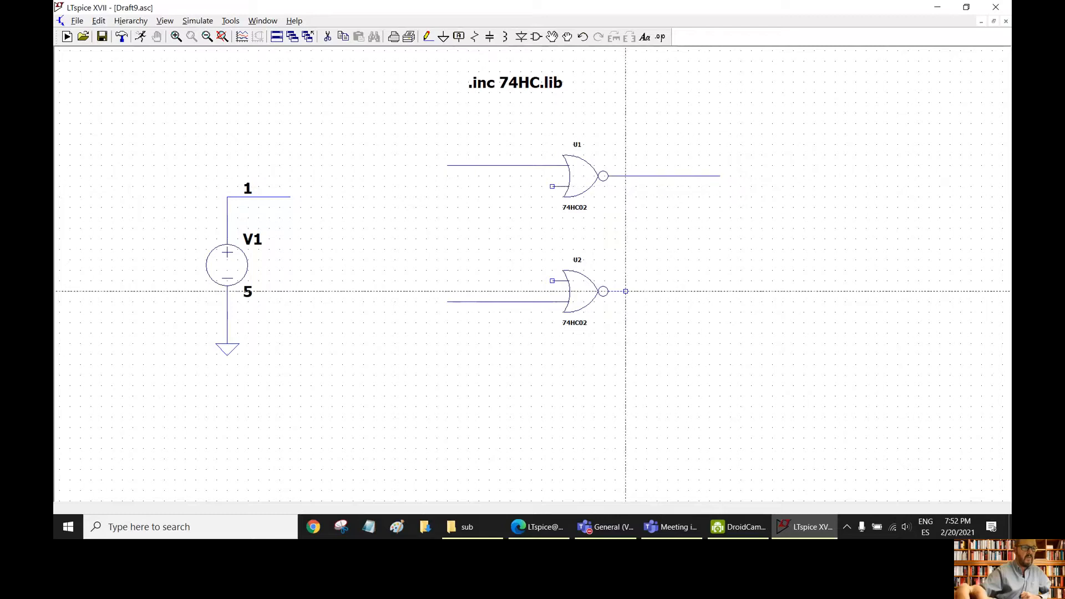
click(552, 280)
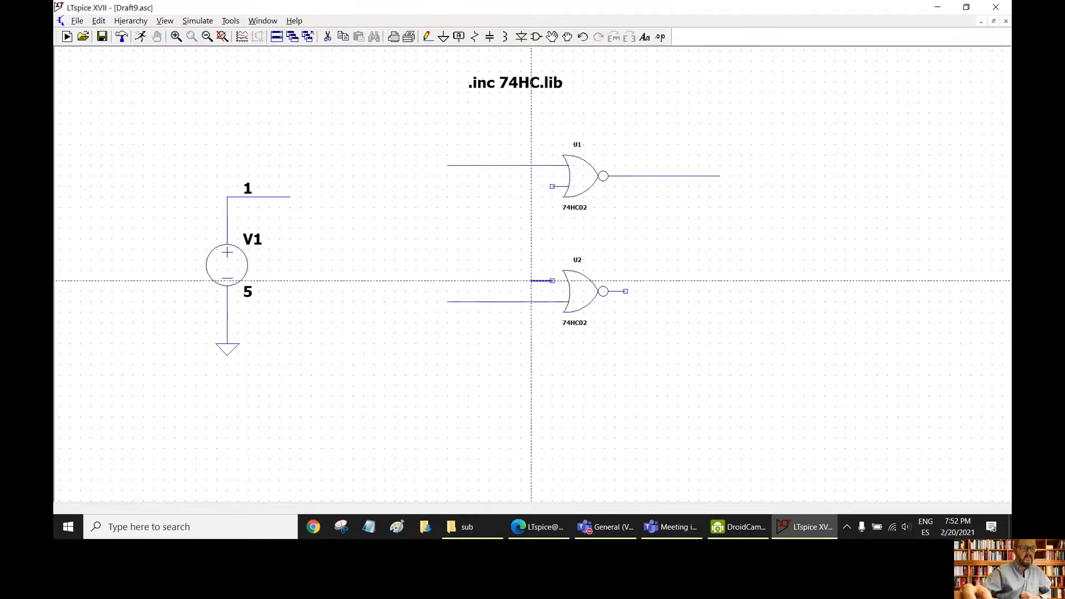
click(531, 259)
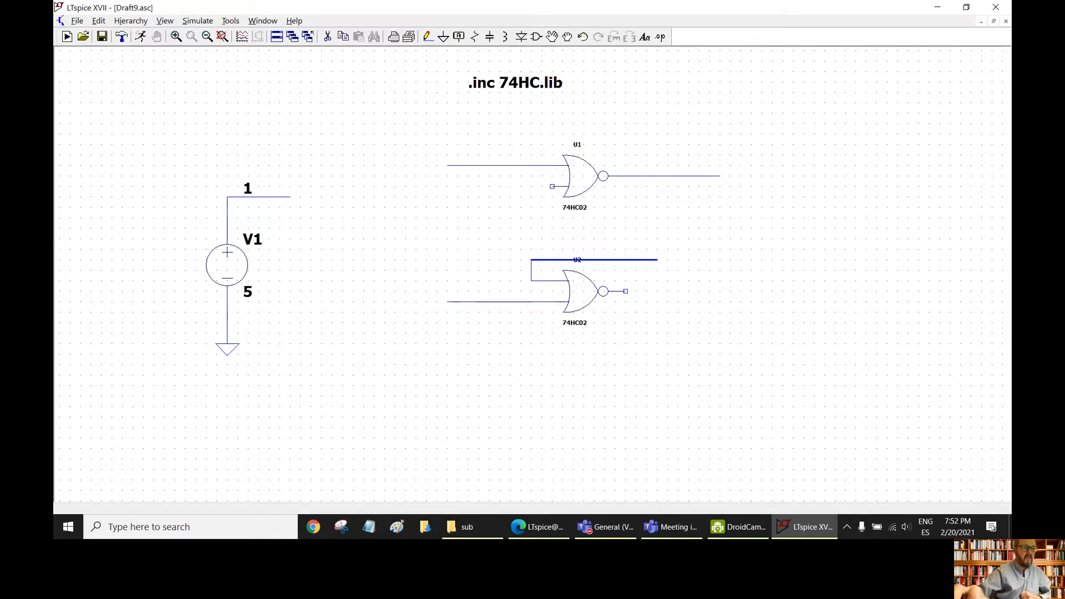
right_click(615, 239)
right_click(614, 239)
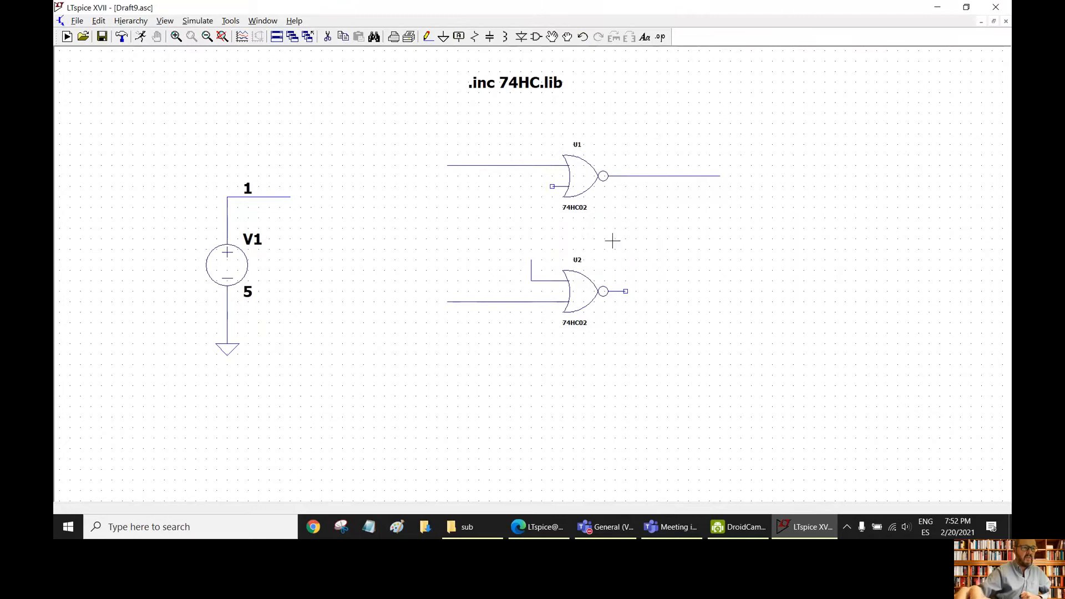
mouse_move(531, 268)
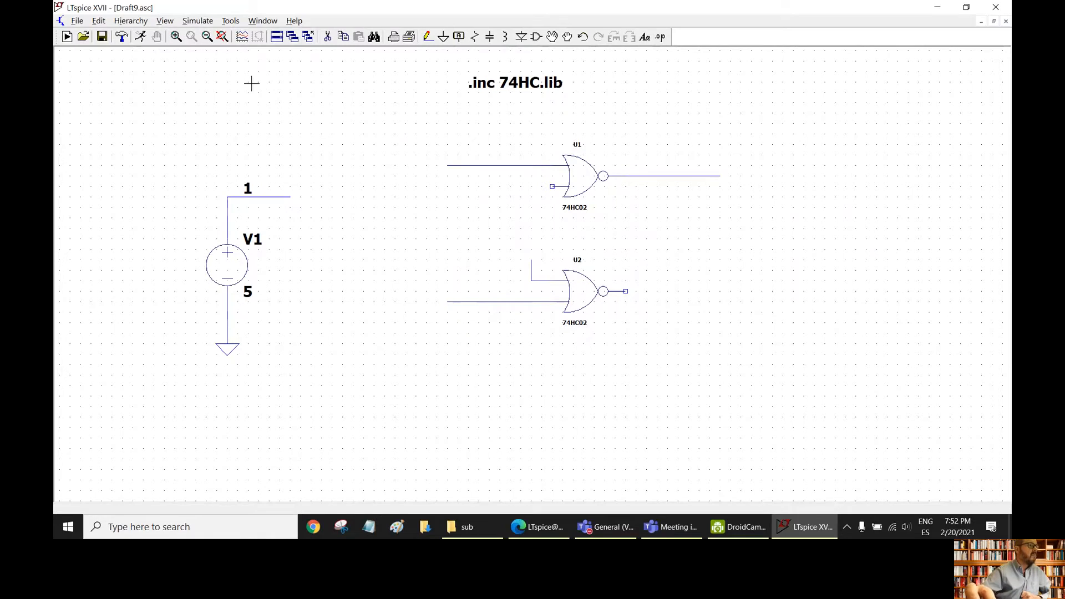
- Turn off orthogonal snap wires in the drafting options so that angled wires can be drawn
click(229, 21)
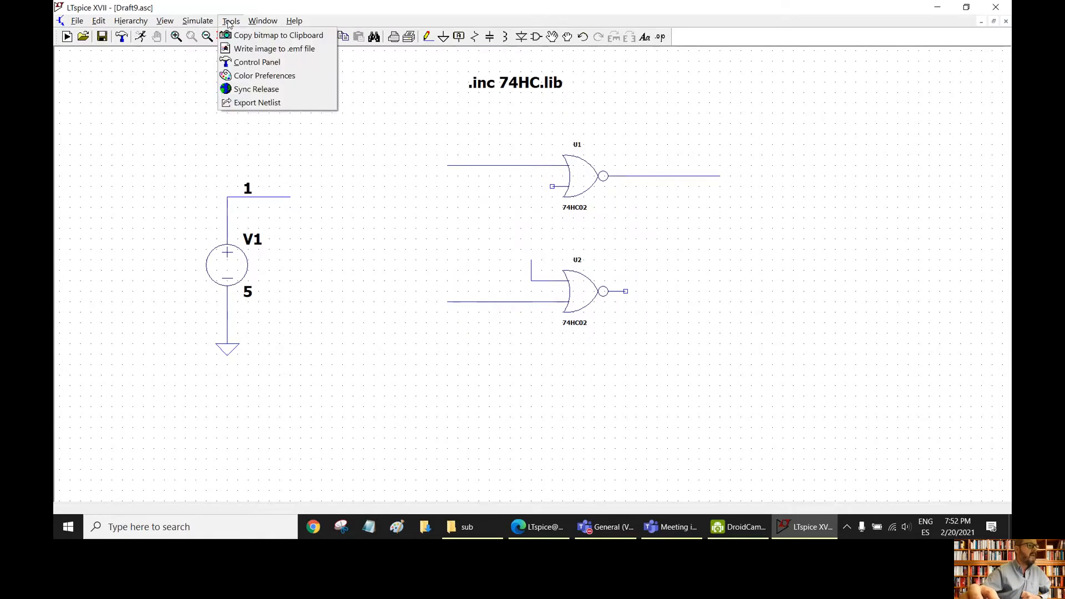
click(265, 62)
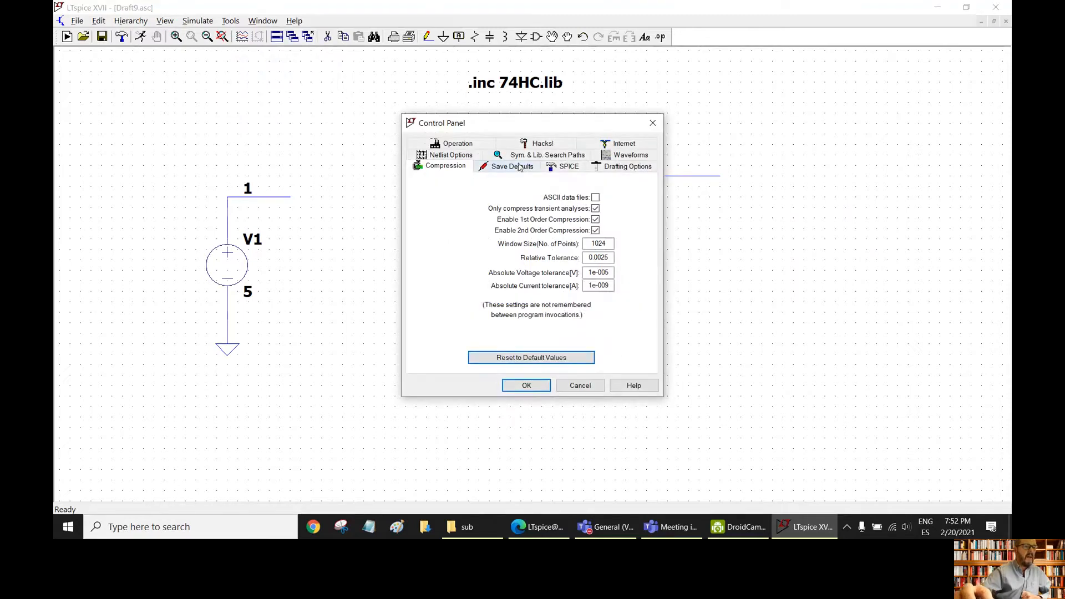
click(627, 168)
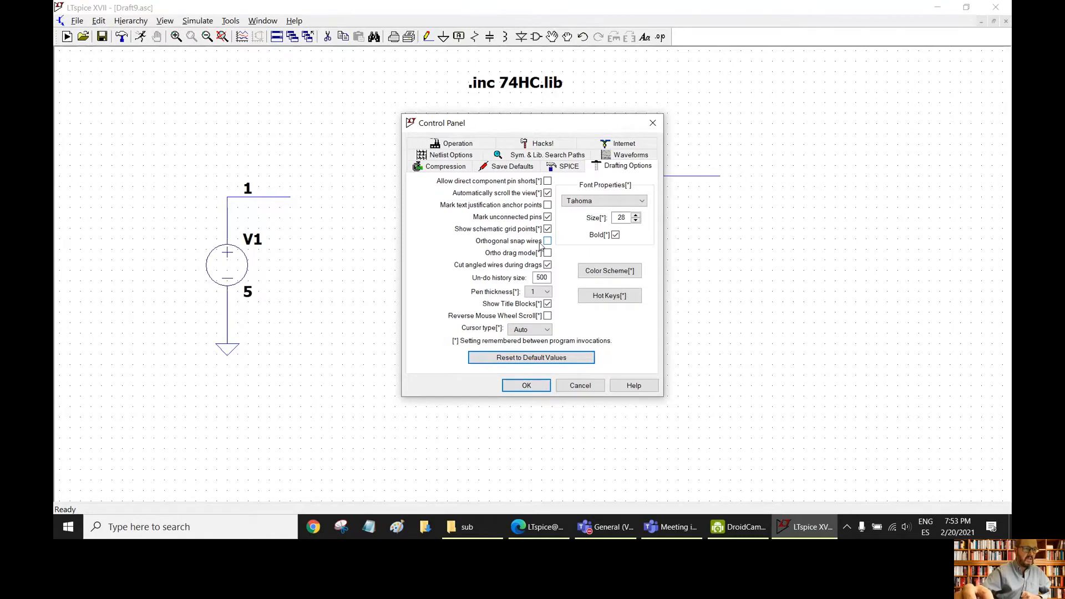
click(525, 385)
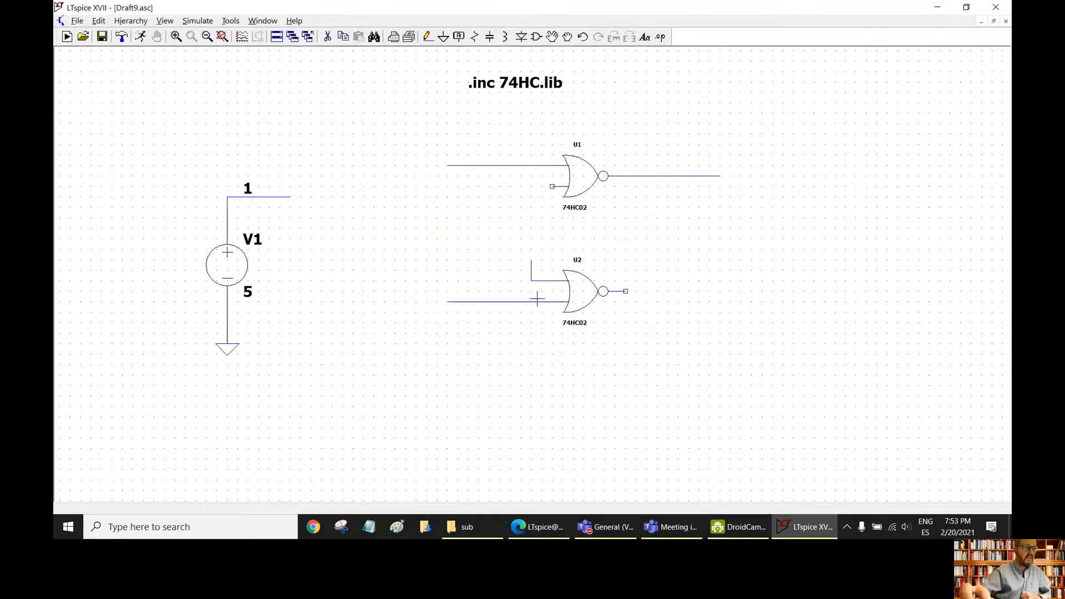
click(531, 259)
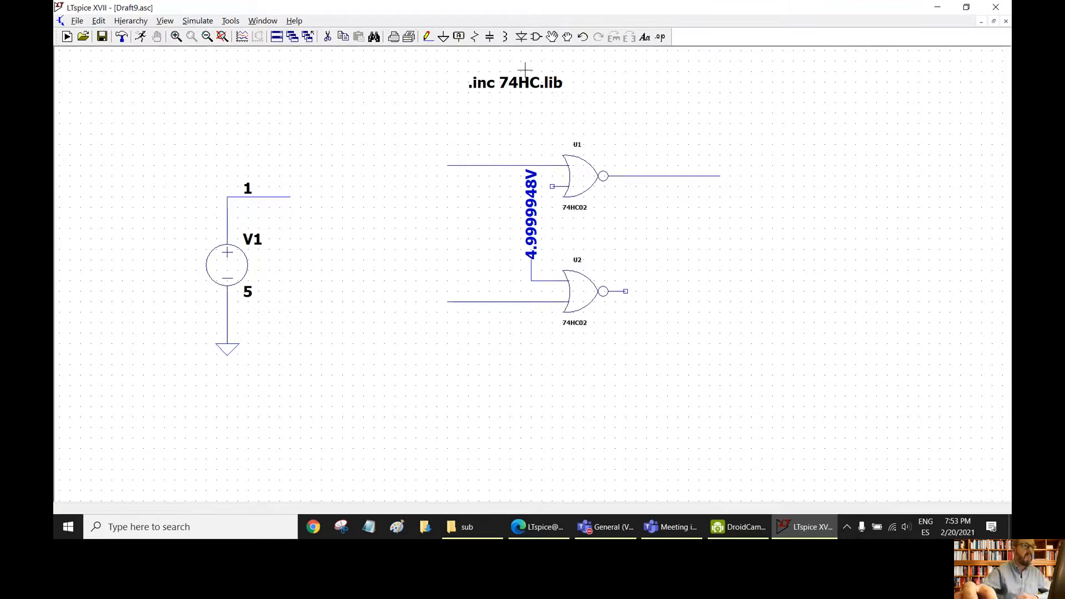
click(328, 37)
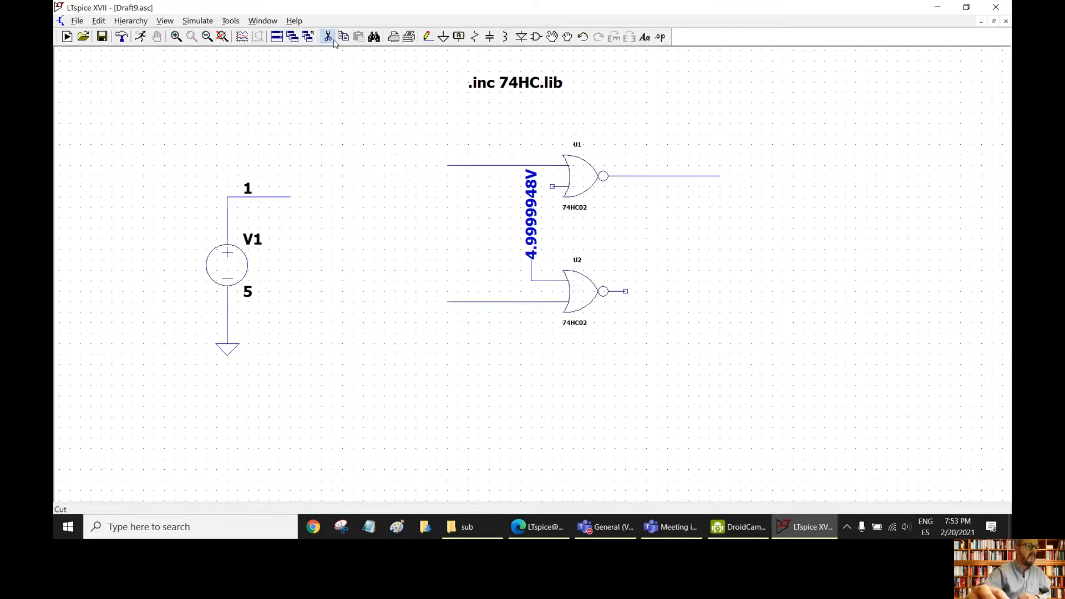
click(531, 231)
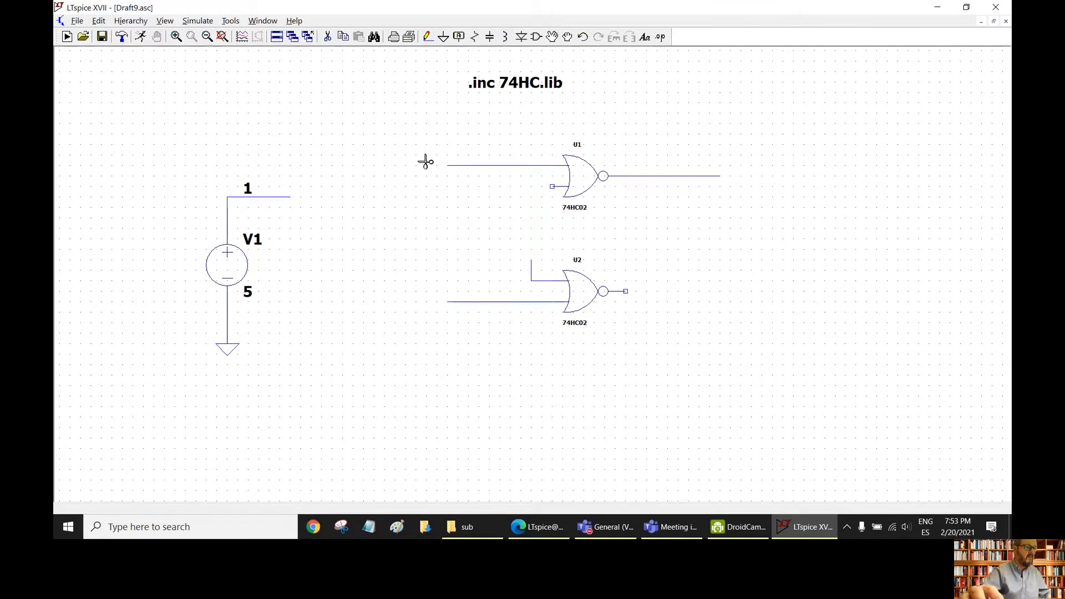
- Extend the wire from U2's upper input diagonally across the gap between the gates and connect it to U1's output line
click(427, 37)
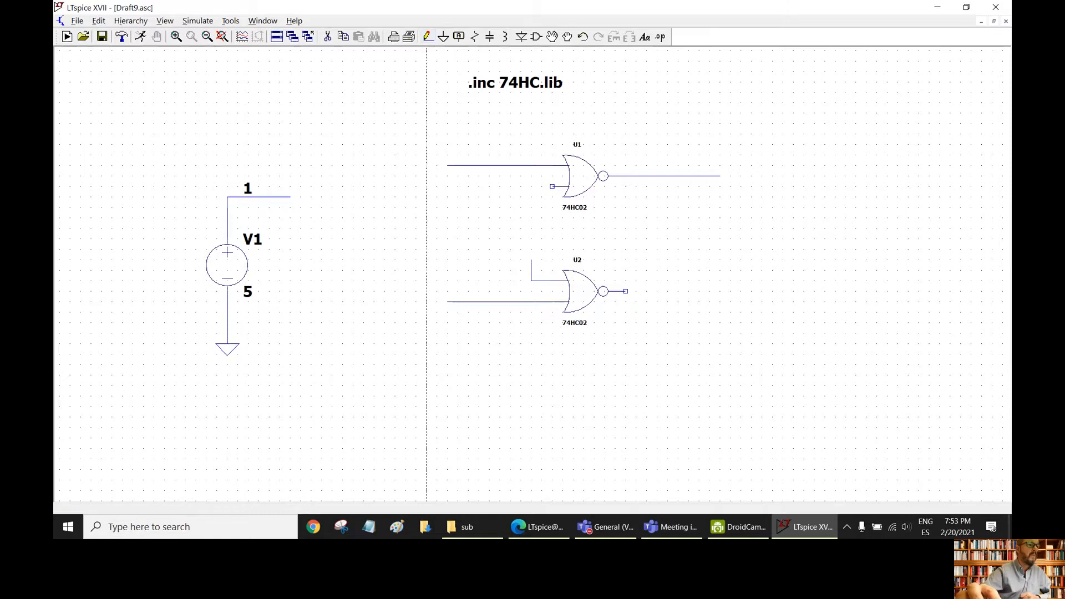
click(531, 259)
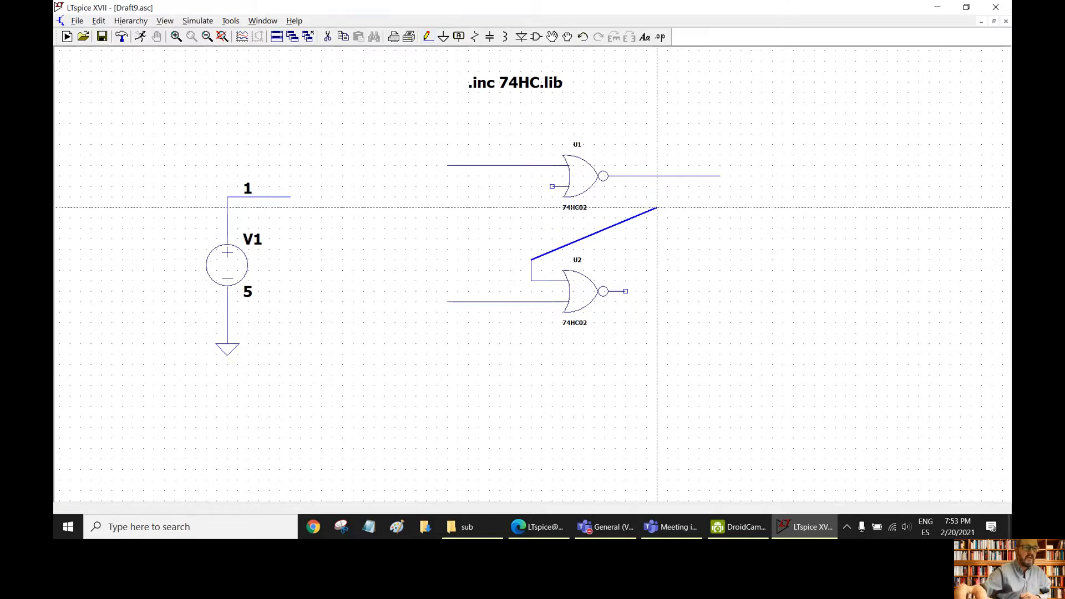
click(656, 208)
click(656, 175)
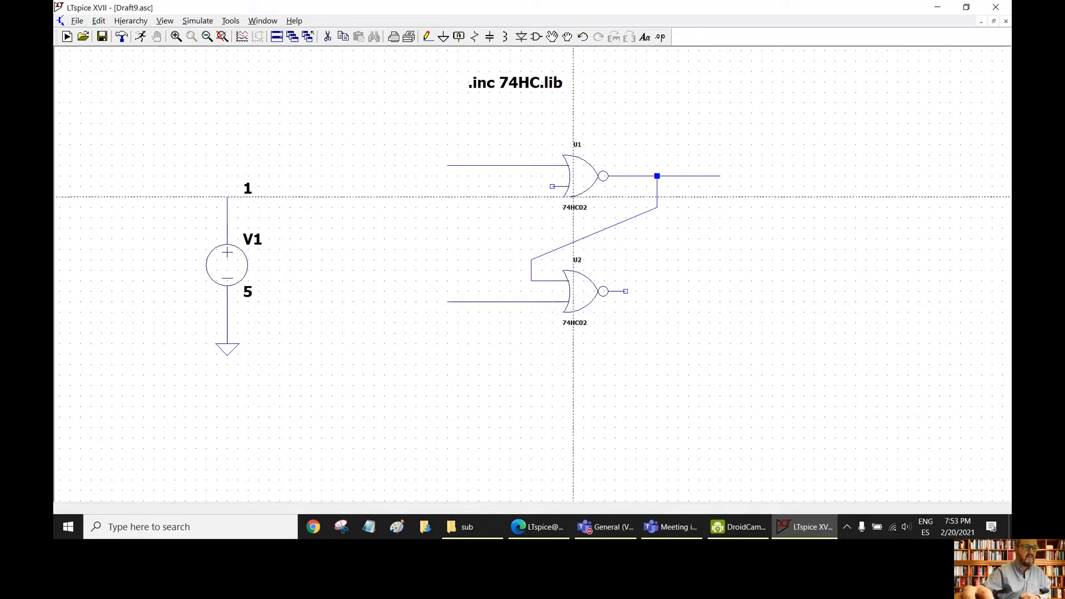
- Wire U1's lower input down and diagonally across to U2's output, crossing the other feedback wire
click(552, 186)
click(530, 186)
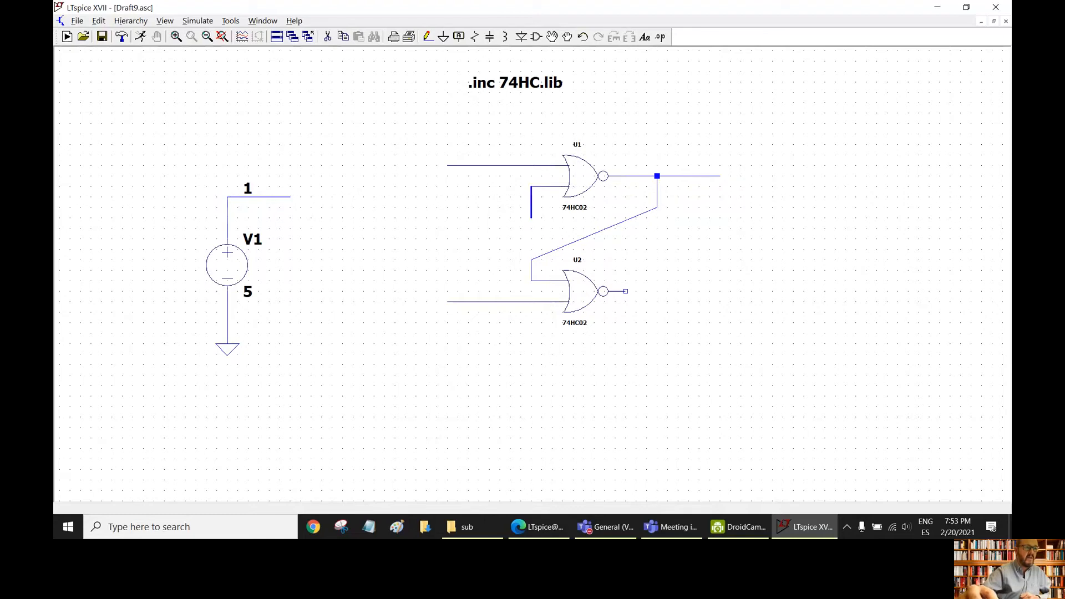
click(531, 218)
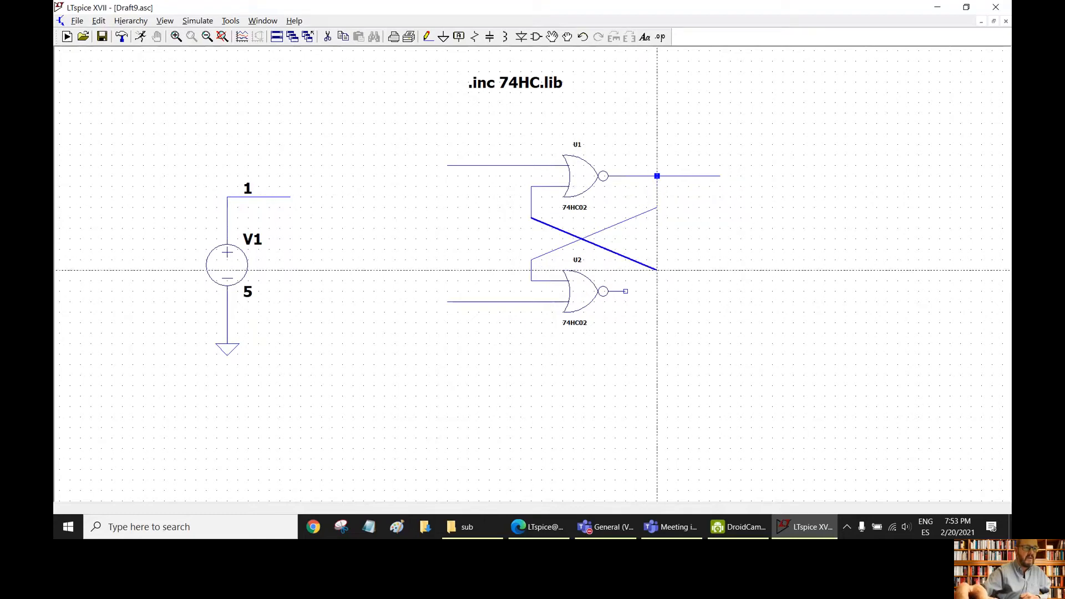
click(656, 270)
click(656, 291)
click(625, 291)
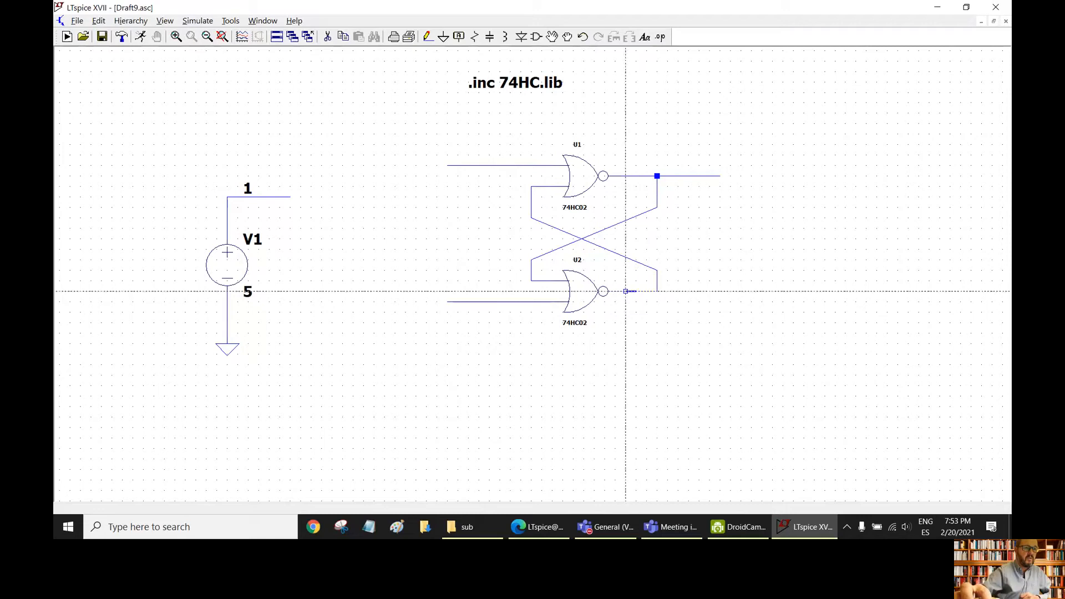
key(Escape)
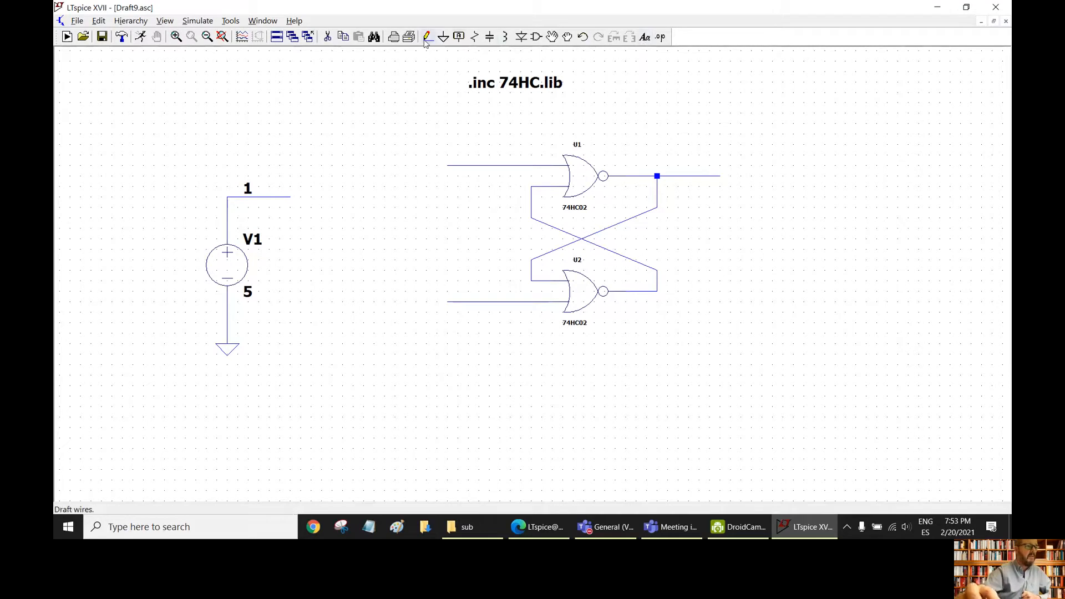
- Add the net label RESET to the wire at U1's upper input
click(458, 37)
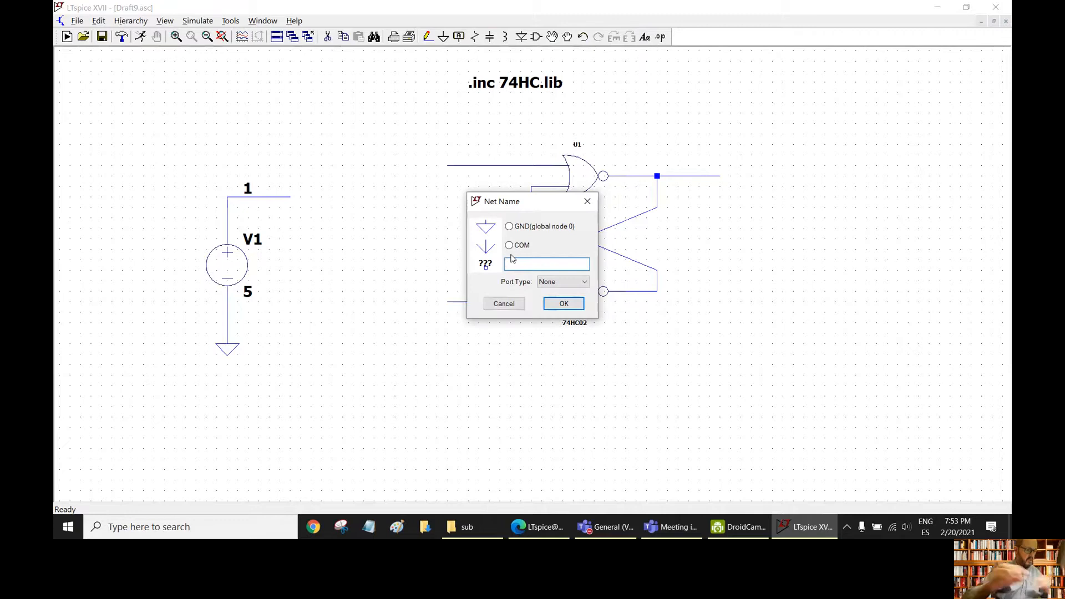
text(REST)
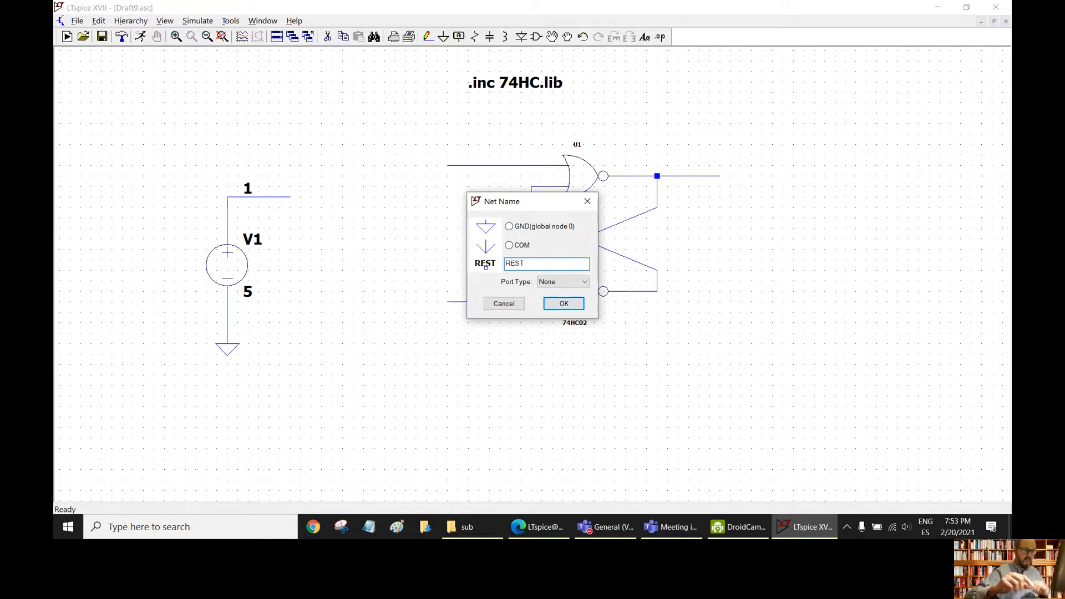
key(BackSpace)
text(ET)
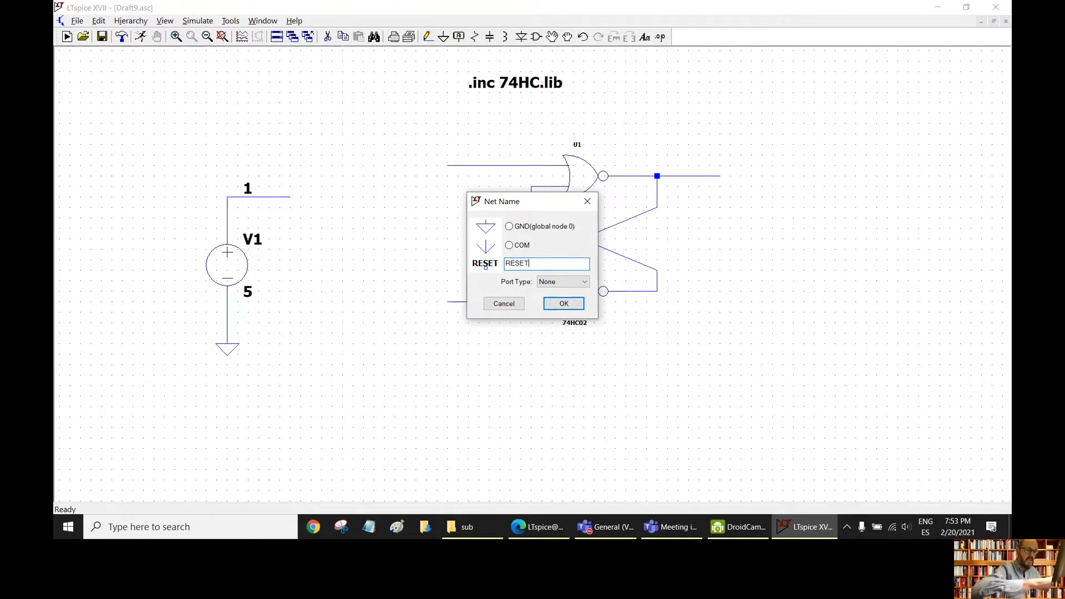
key(Return)
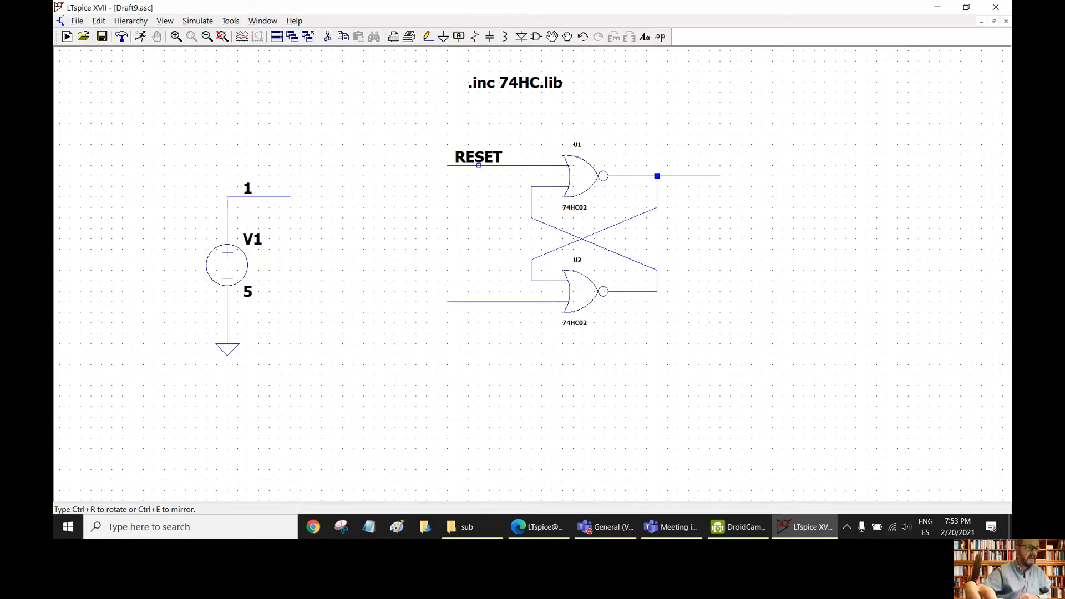
click(478, 164)
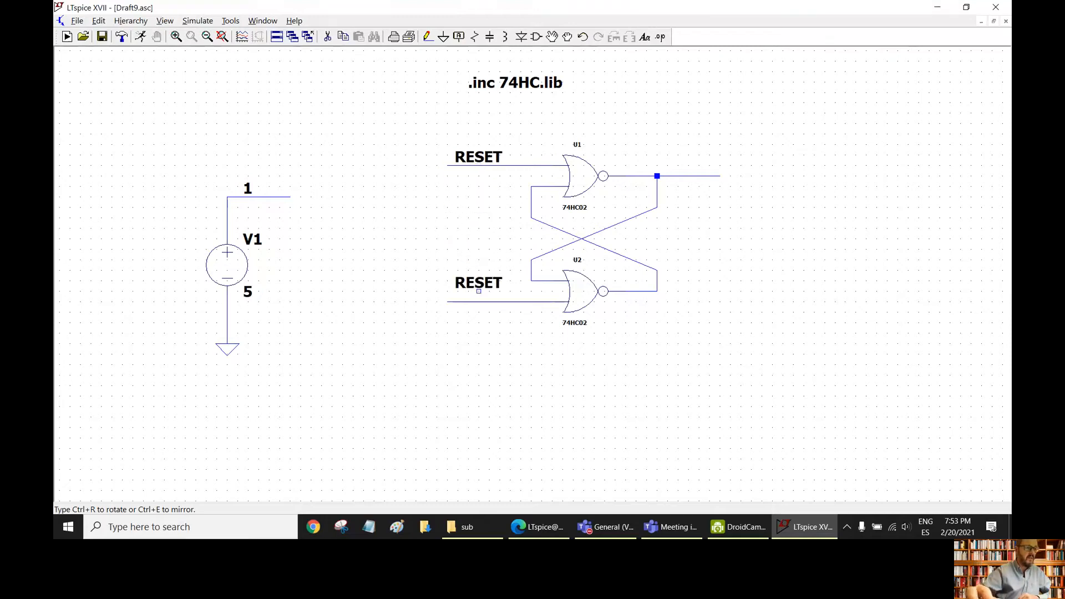
- Place a second net label on U2's lower input wire and rename it SET
click(479, 302)
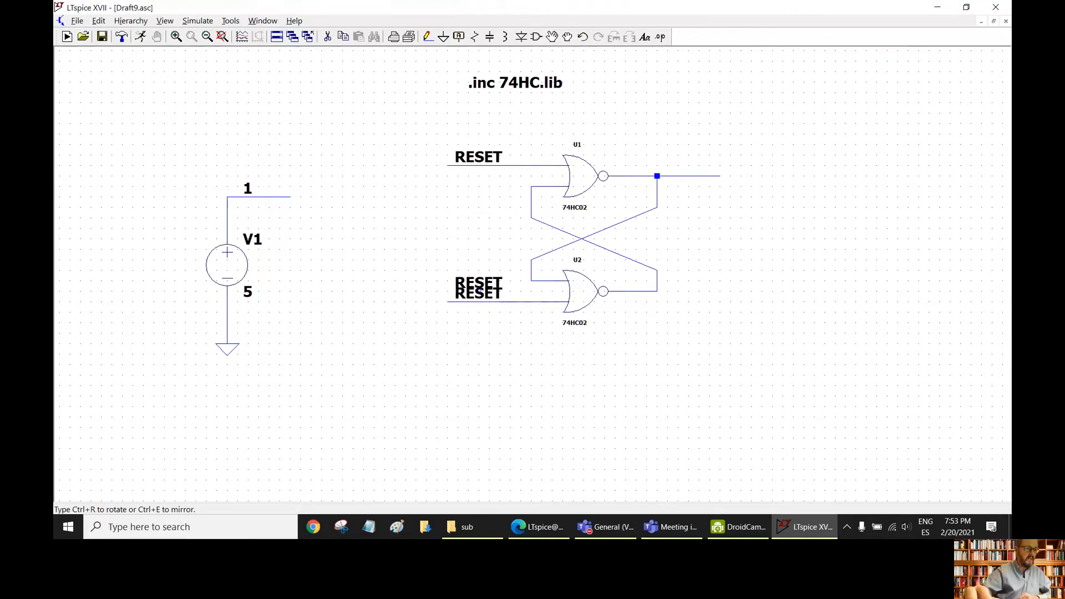
right_click(478, 281)
right_click(480, 294)
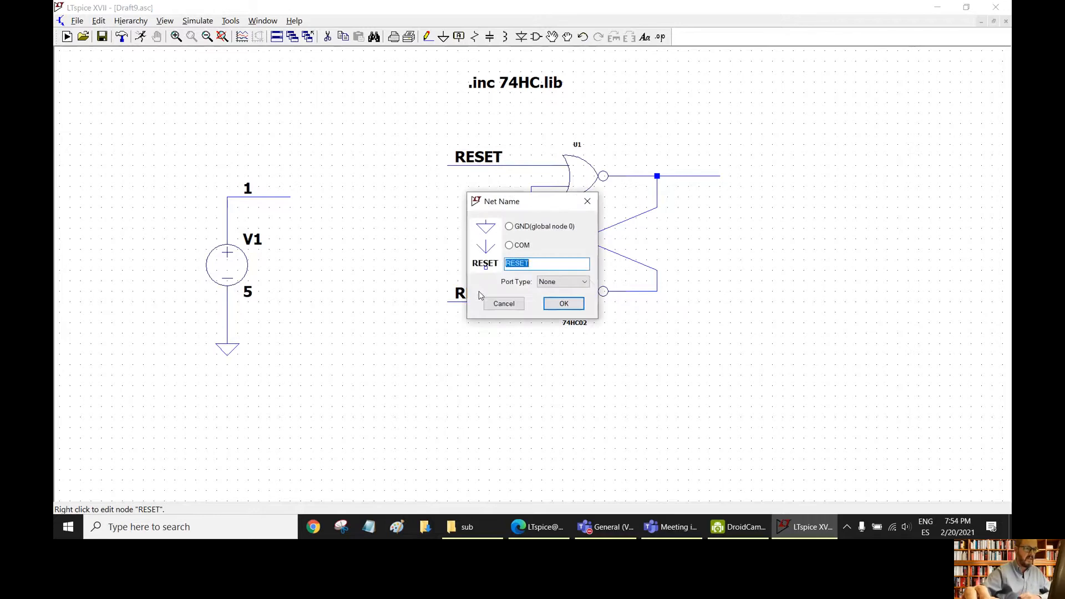
text(SET)
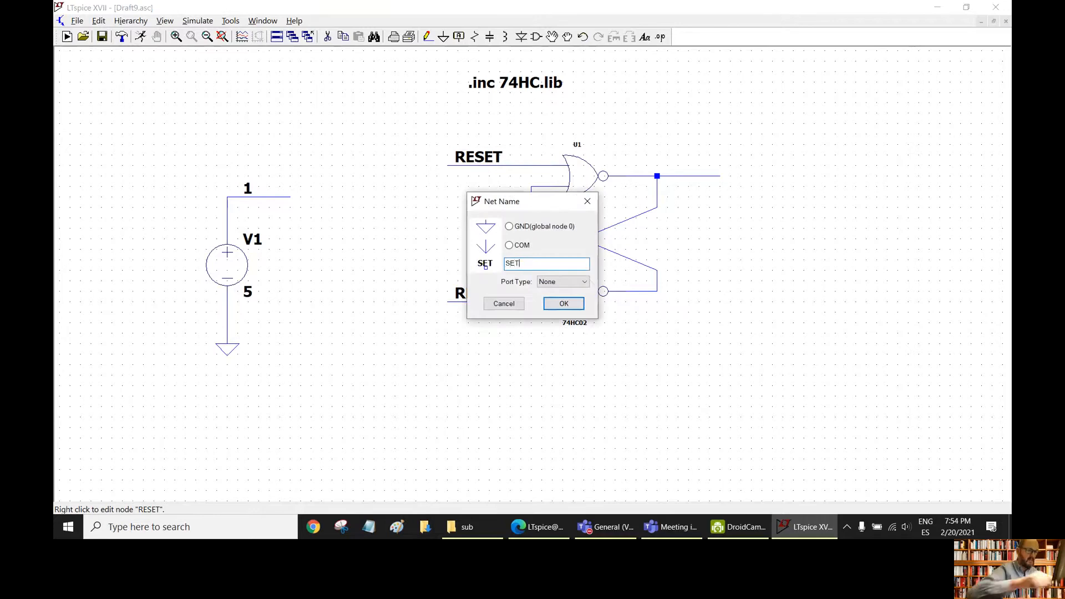
key(Return)
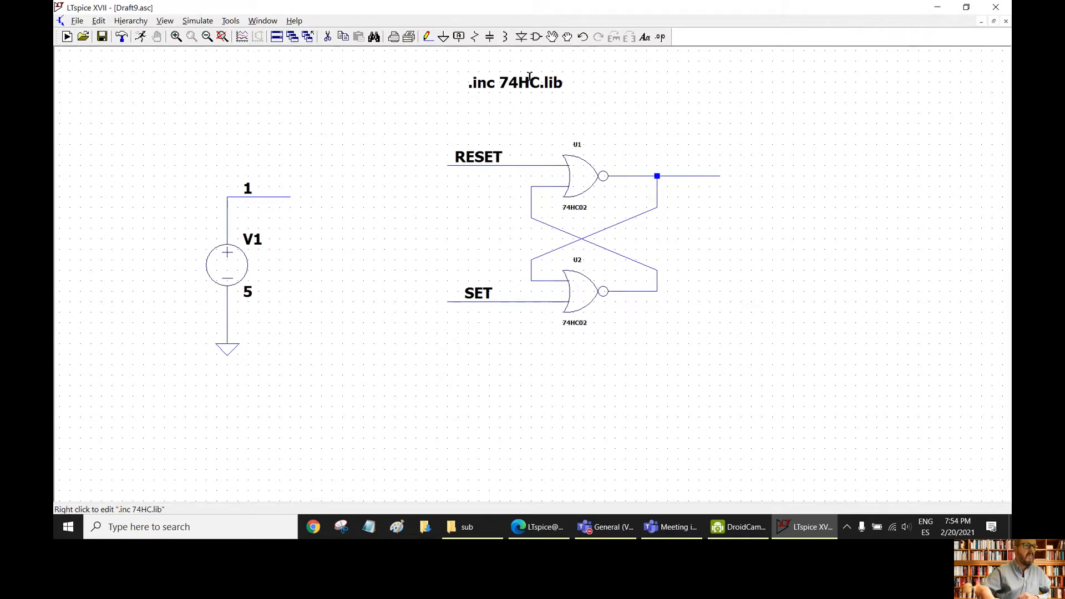
- Add the net label OUT to U1's output wire
click(458, 38)
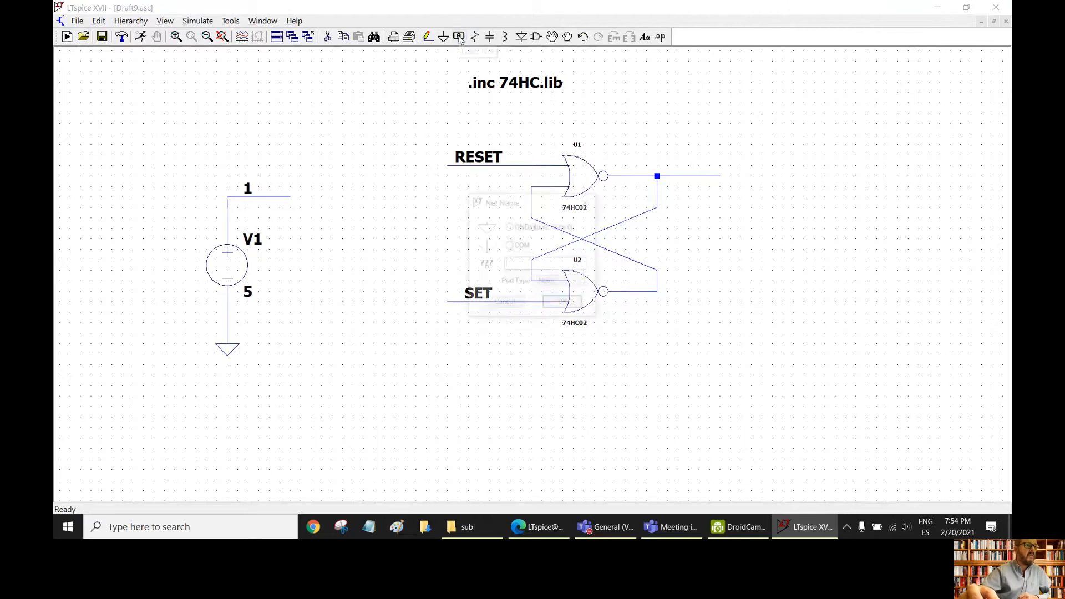
text(OUT)
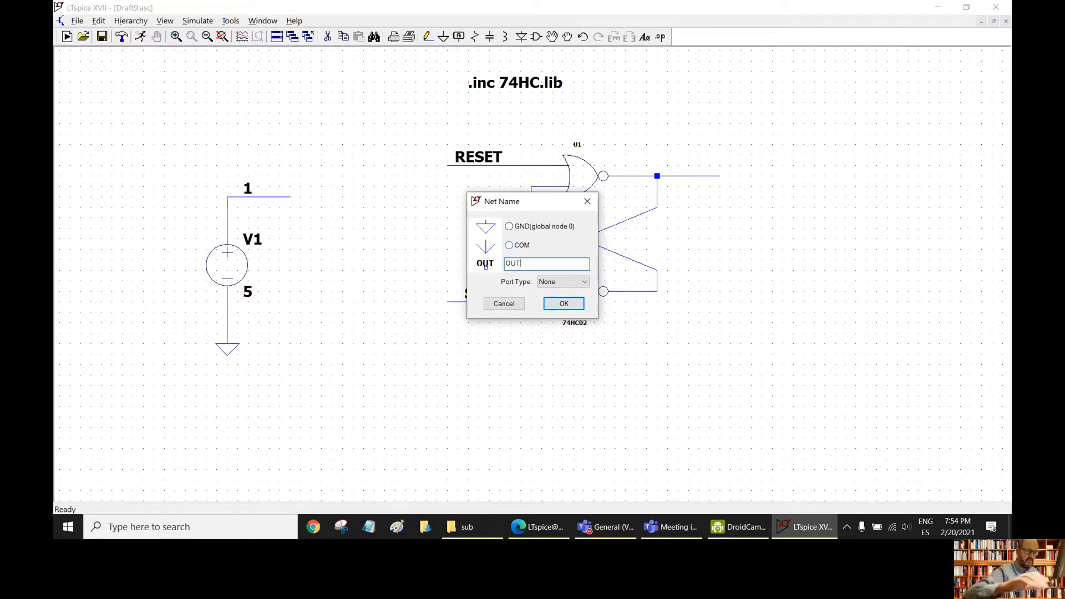
key(Return)
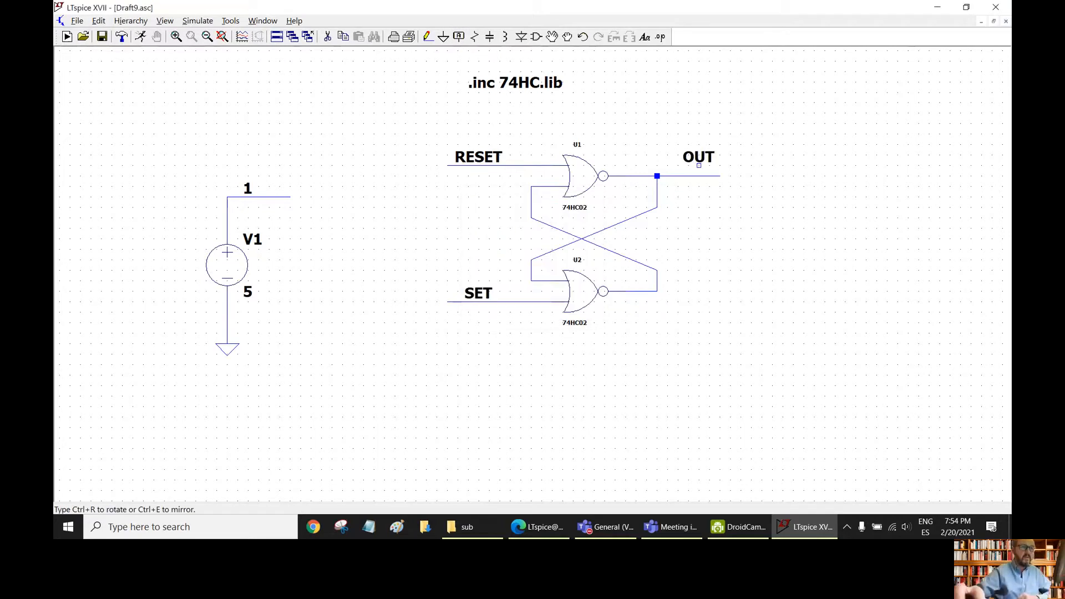
click(700, 176)
key(Escape)
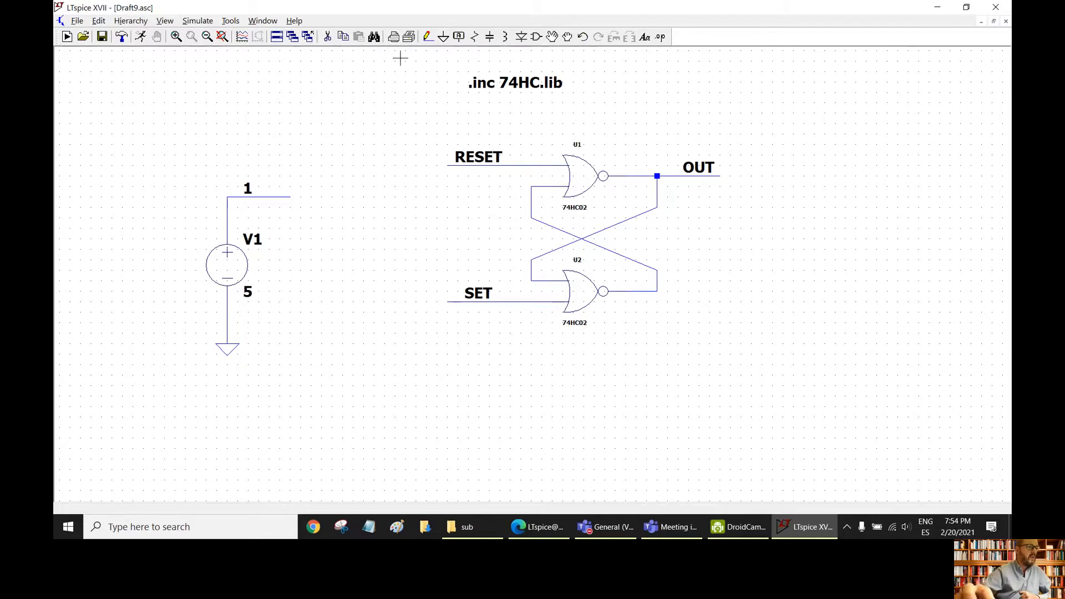
- Move source V1 with its wire, label and ground level with the RESET line, and wire it to U1's upper input
click(552, 37)
drag(189, 166, 316, 378)
click(235, 242)
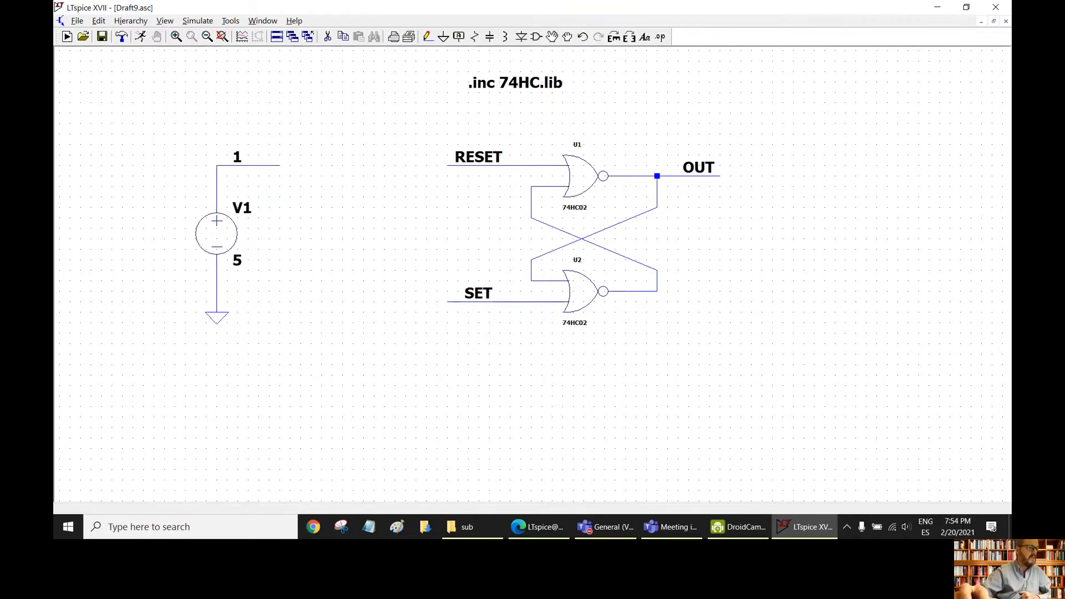
click(427, 36)
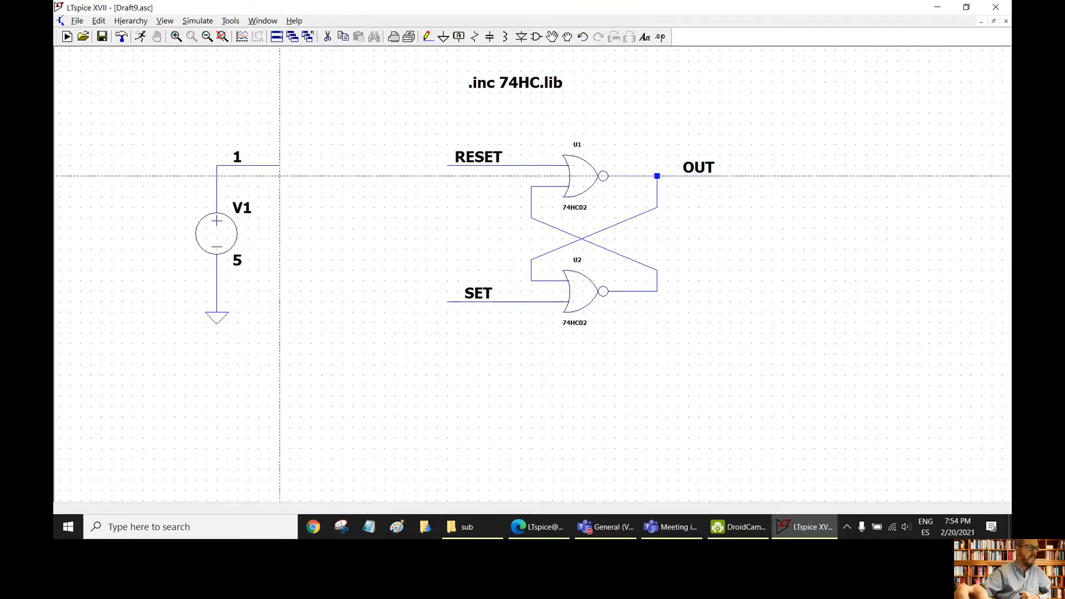
click(561, 165)
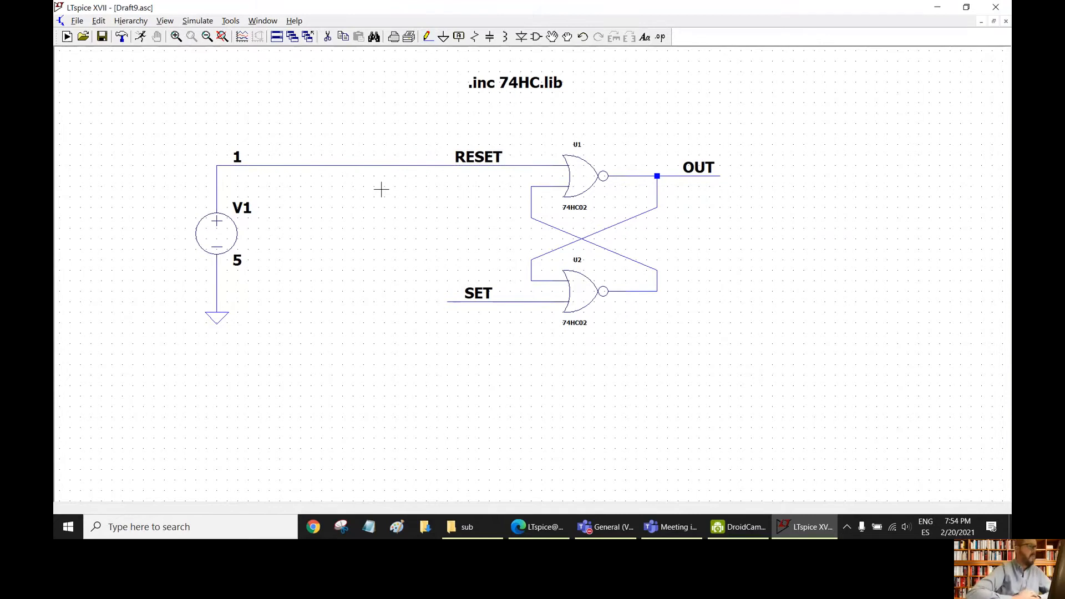
- Switch voltage source V1 to a PULSE function with Vinitial 0 V, Von 5 V and Tdelay 0 s
right_click(224, 234)
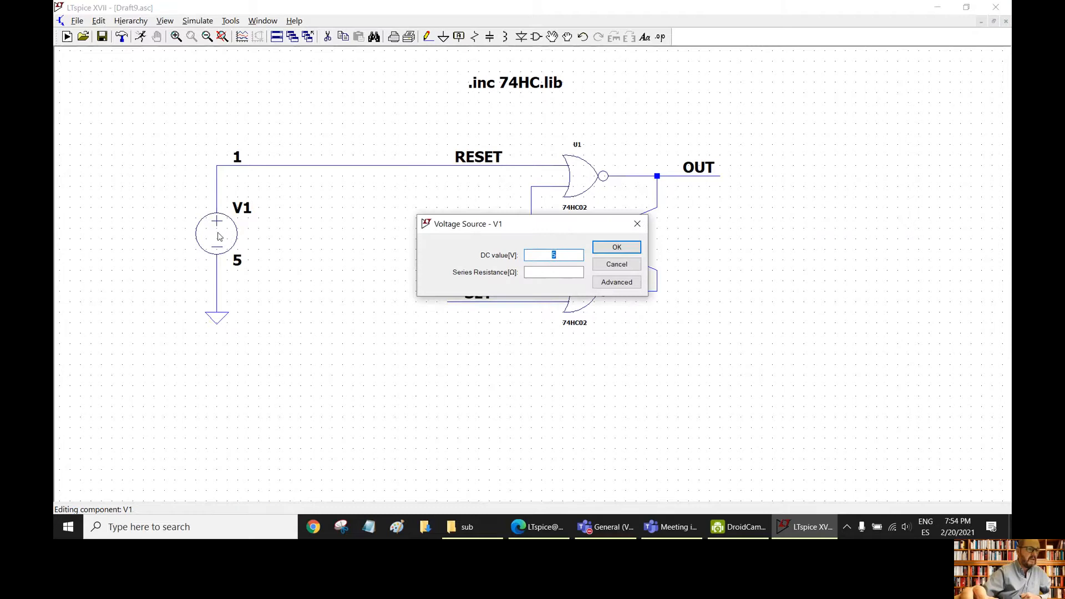
click(616, 283)
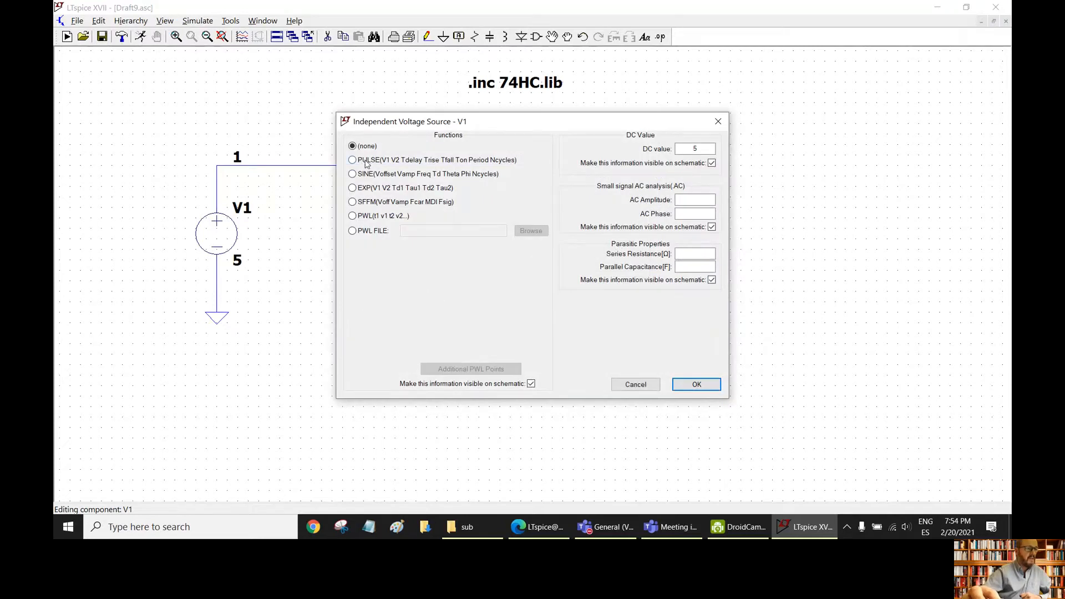
click(365, 162)
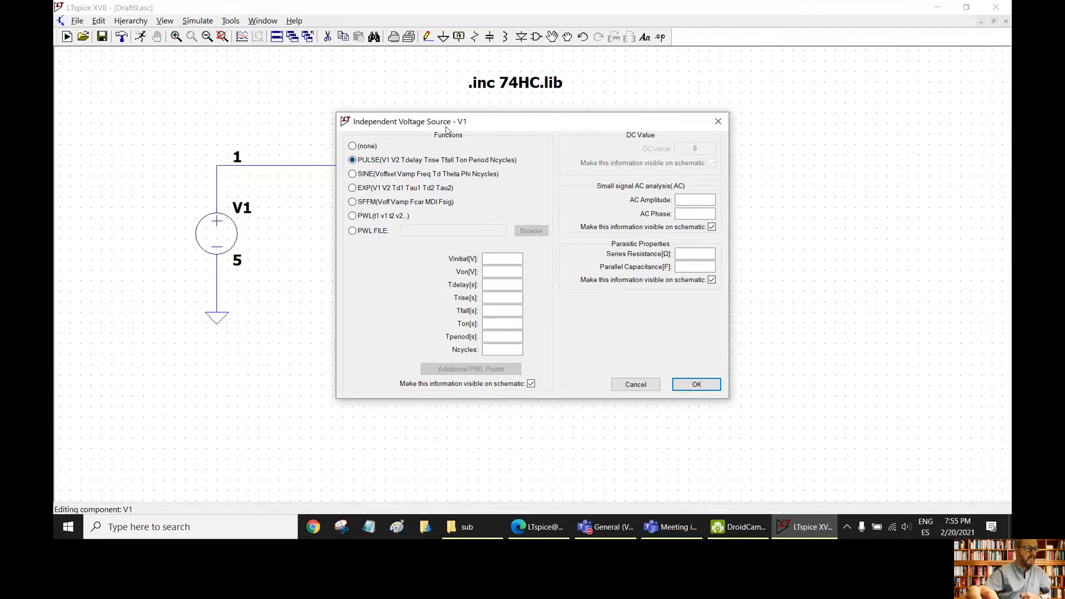
mouse_move(447, 127)
mouse_down()
mouse_move(427, 116)
mouse_move(438, 109)
mouse_up()
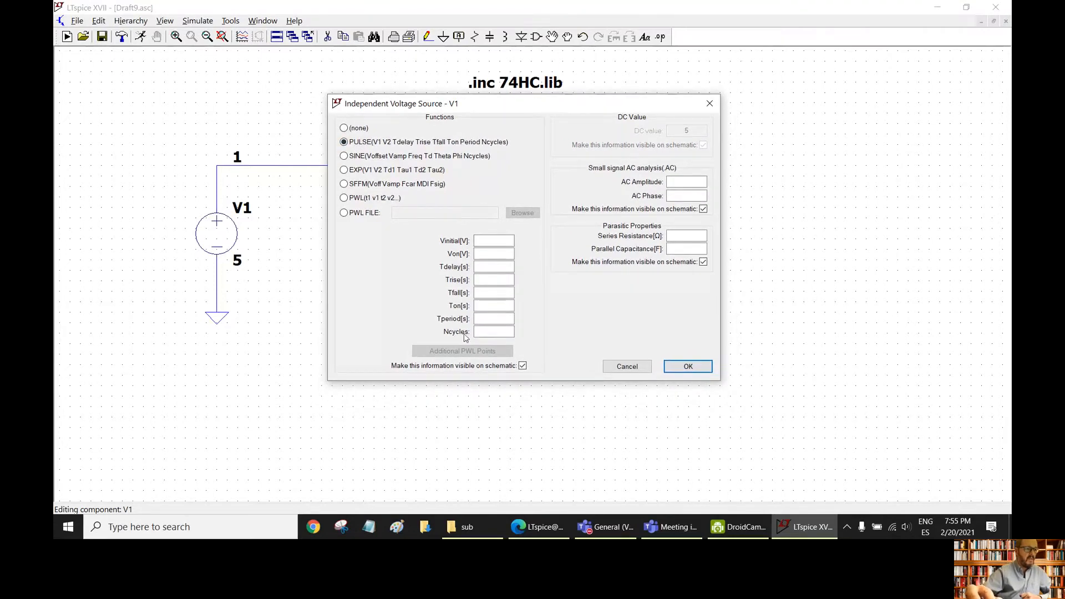
click(495, 240)
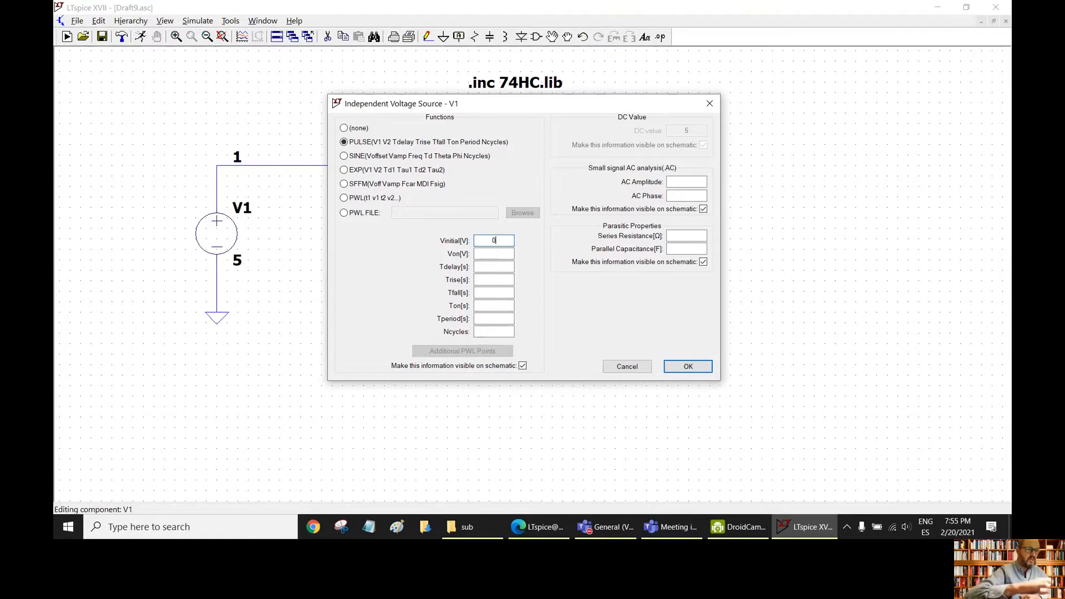
click(499, 255)
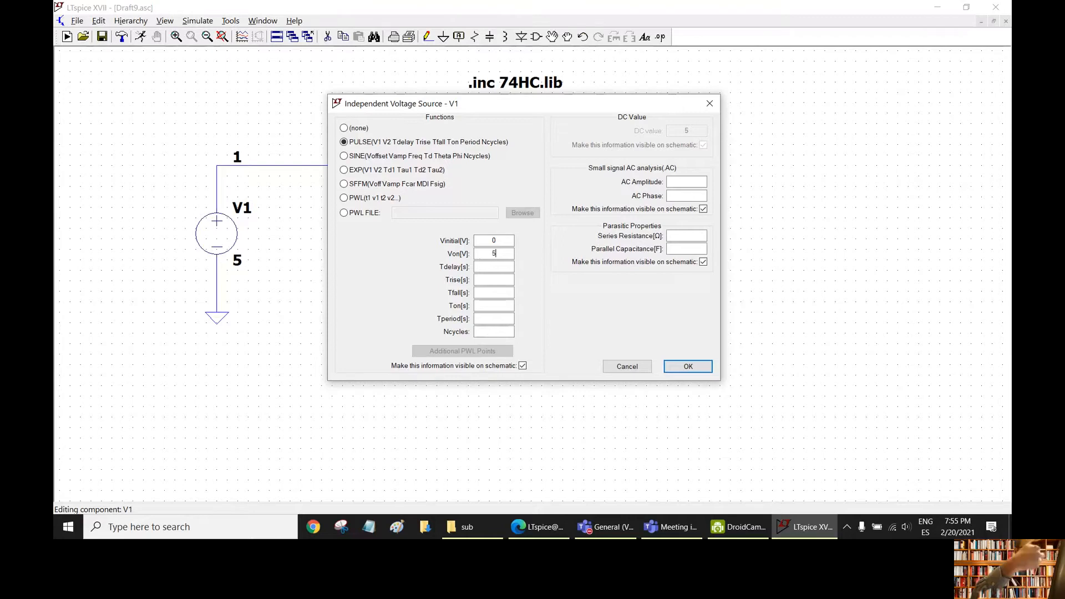
click(499, 267)
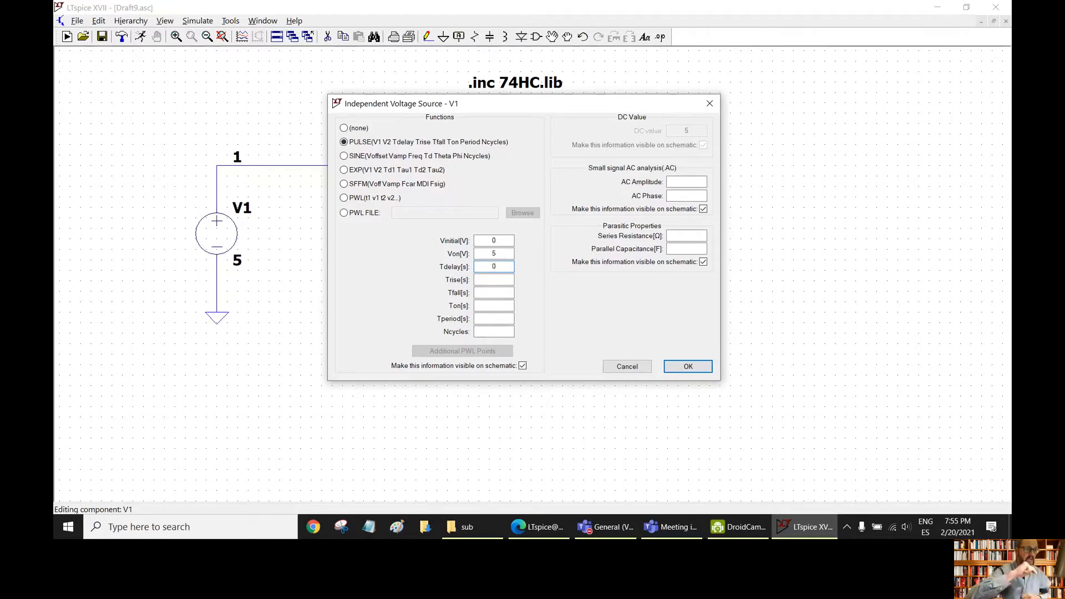
- Set both the rise time and the fall time of V1's pulse to 1u
click(494, 279)
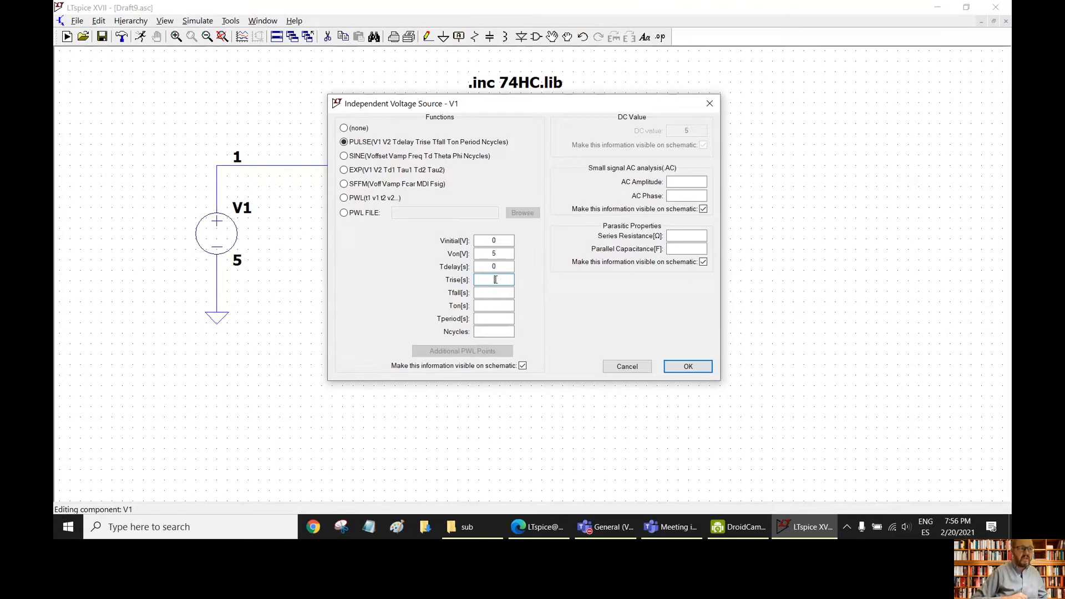
text(1)
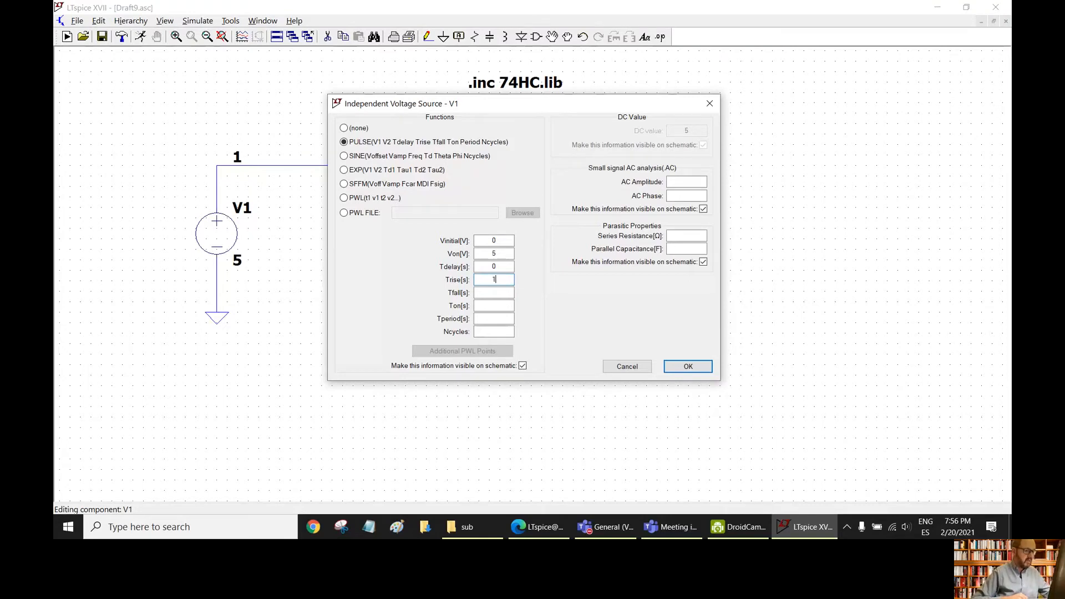
text(u)
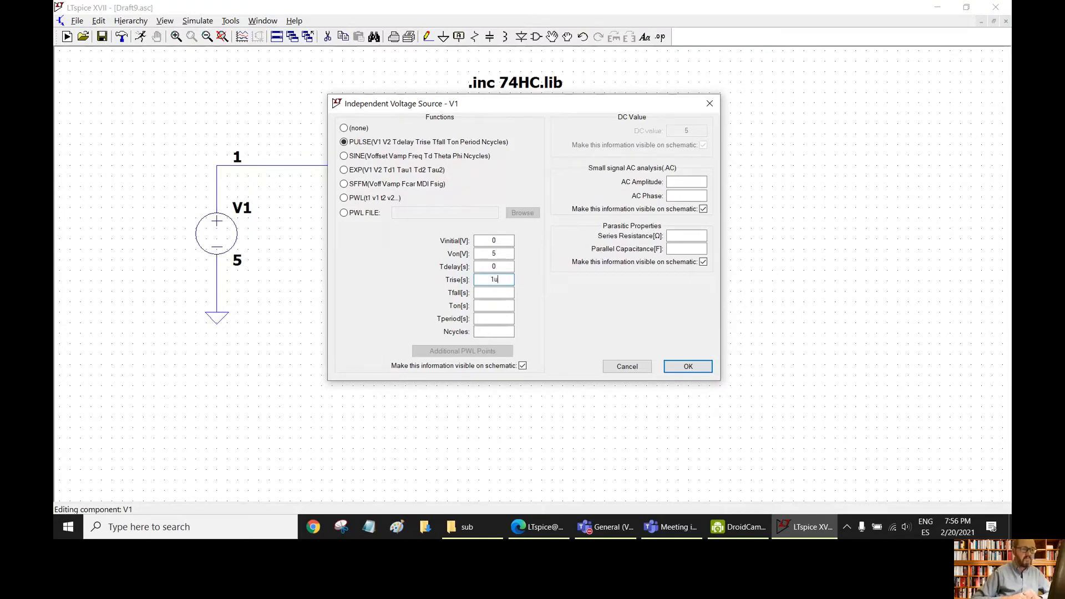
click(499, 294)
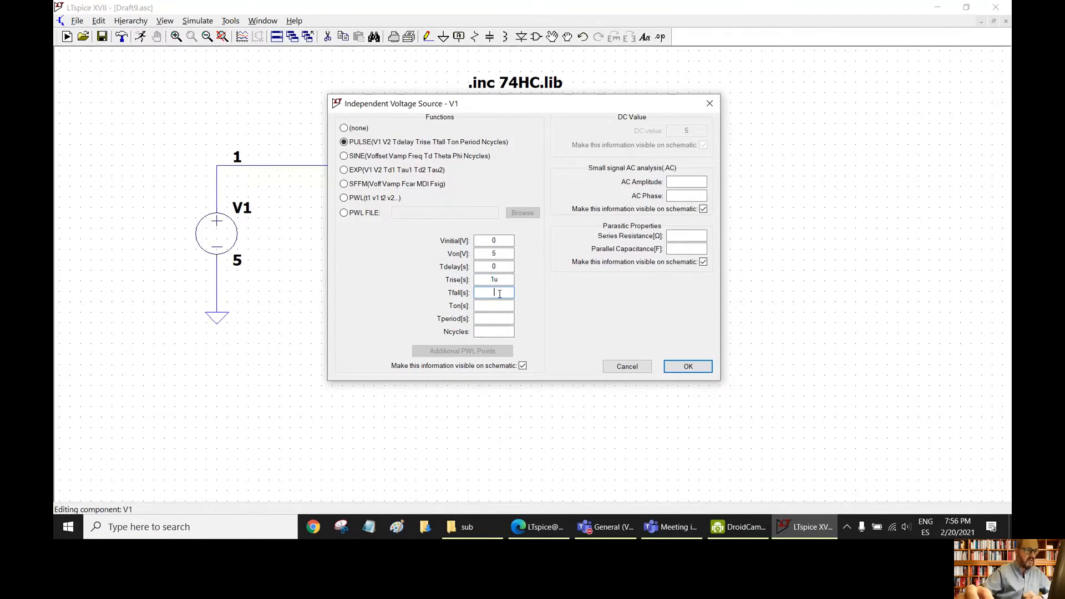
text(1)
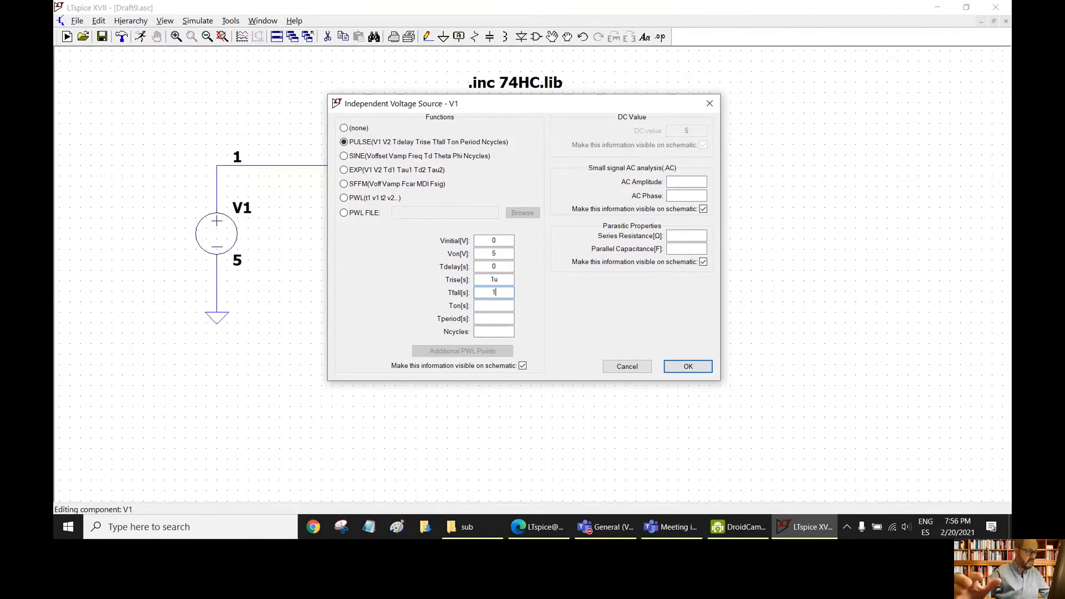
text(u)
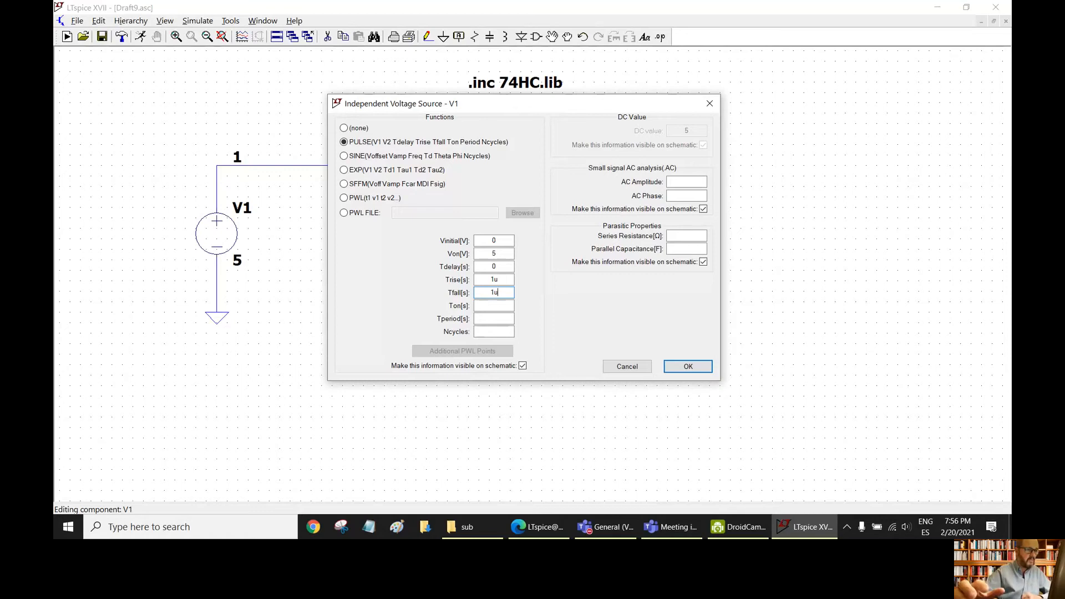
- Set V1's pulse on-time to 0.5m and its period to 1m, and apply the source settings
click(496, 306)
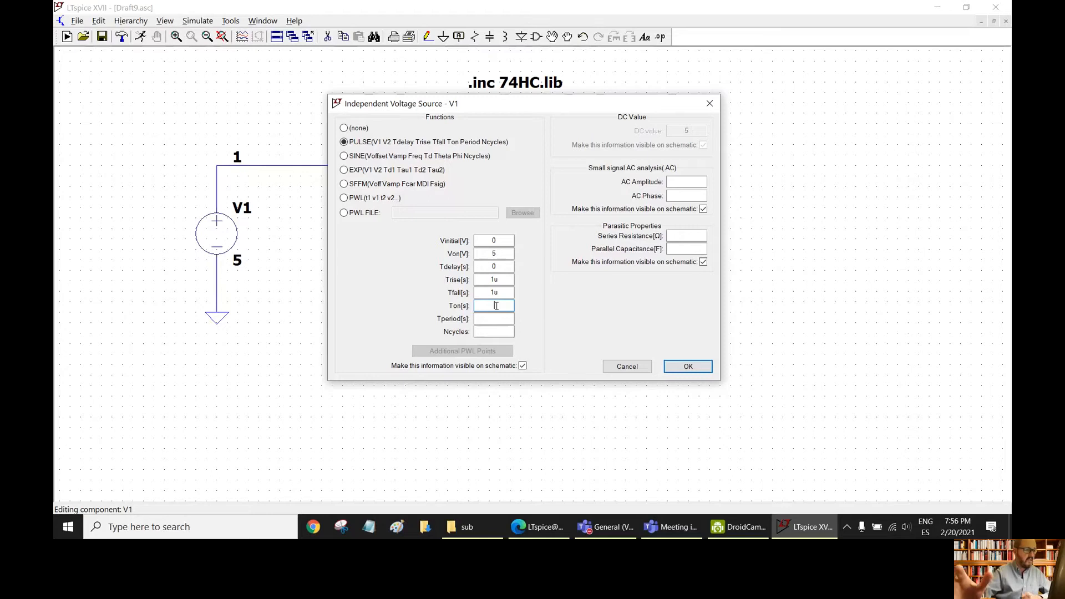
text(0)
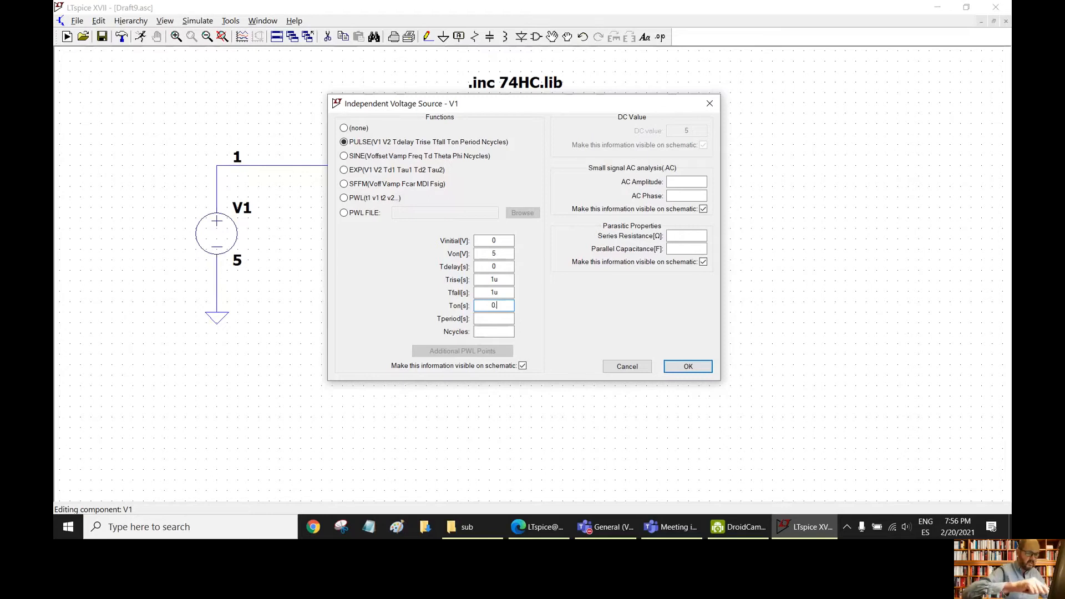
text(.5m)
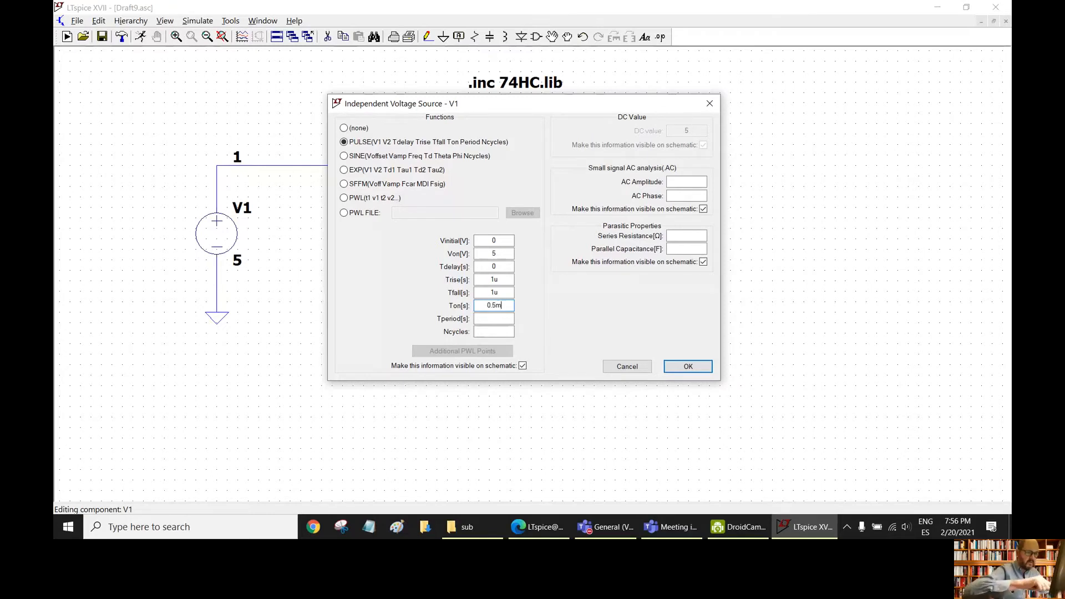
click(504, 319)
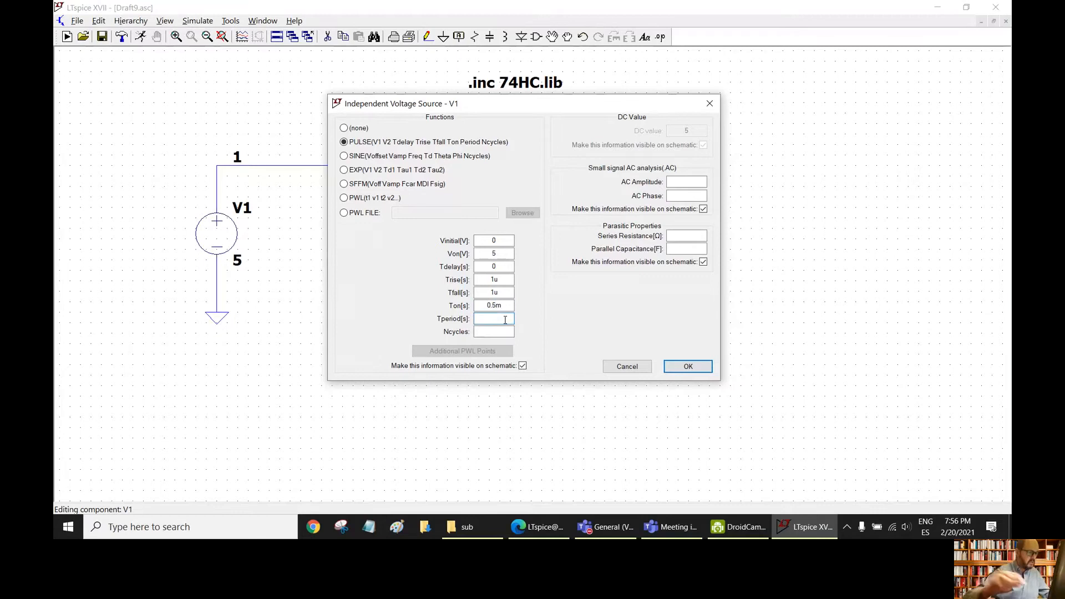
text(1)
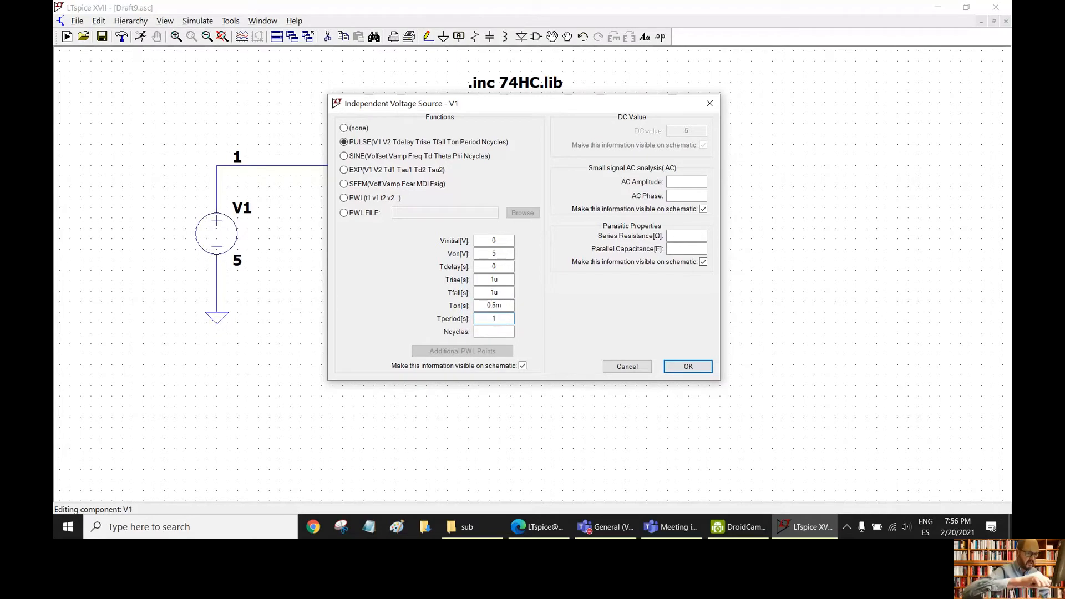
text(m)
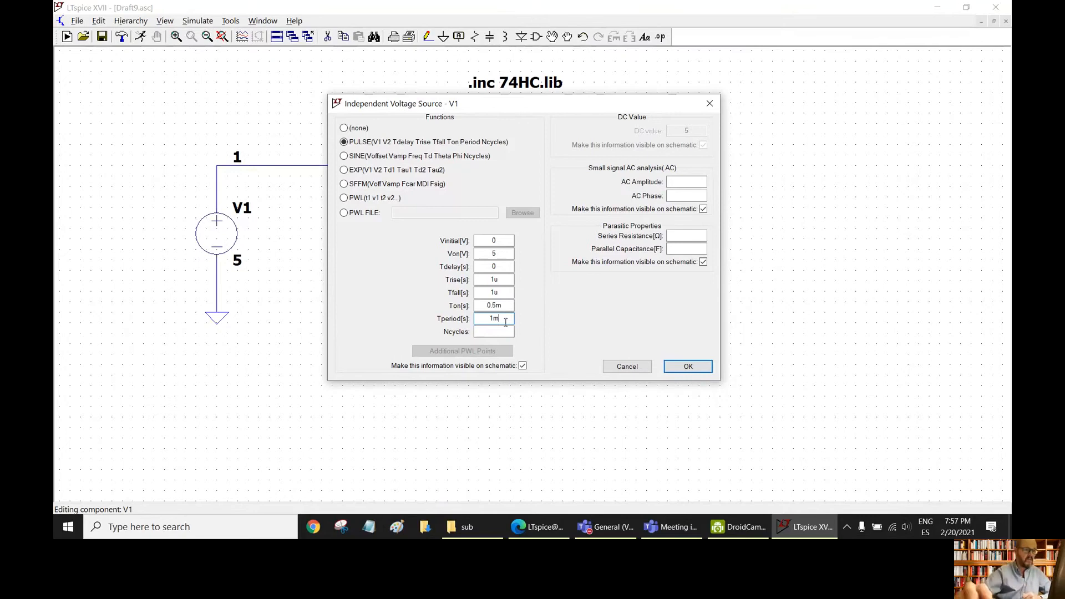
click(686, 367)
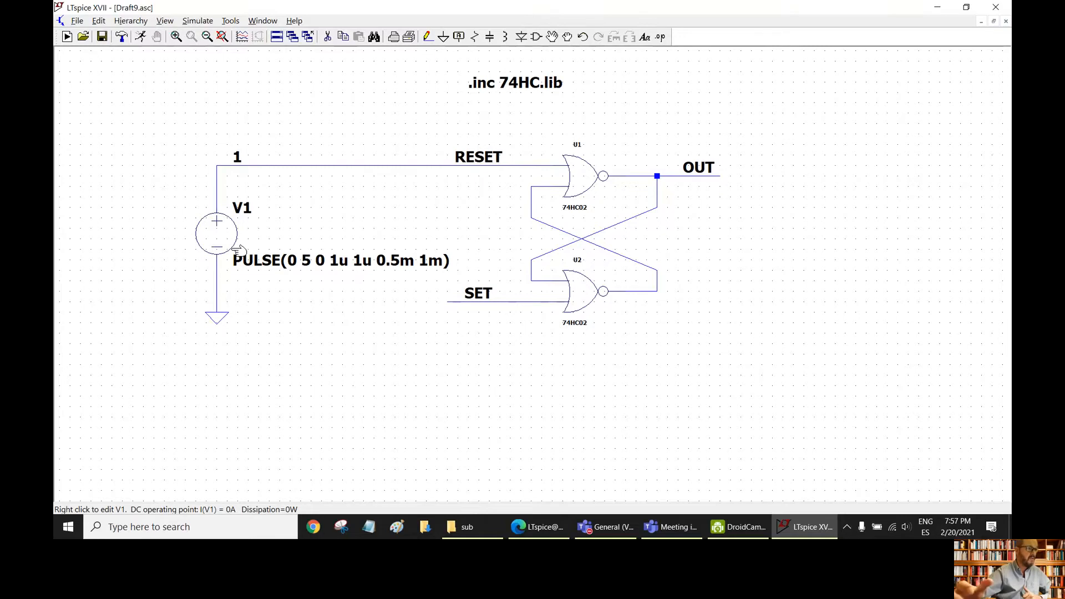
- Duplicate V1 with its label and ground level with the SET line, and wire the copy to U2's lower input
click(343, 36)
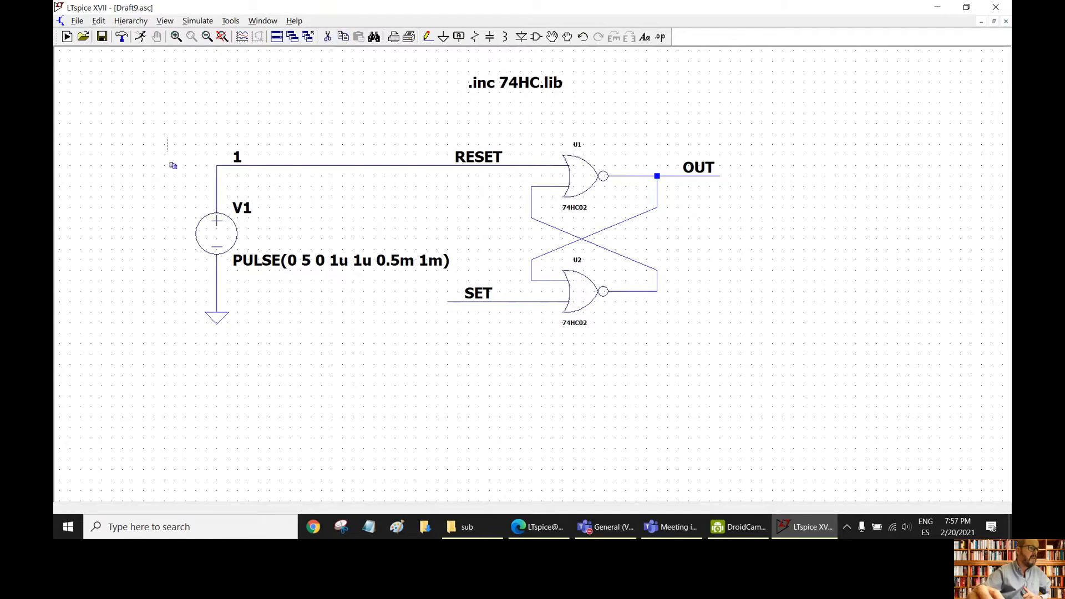
drag(169, 137, 293, 365)
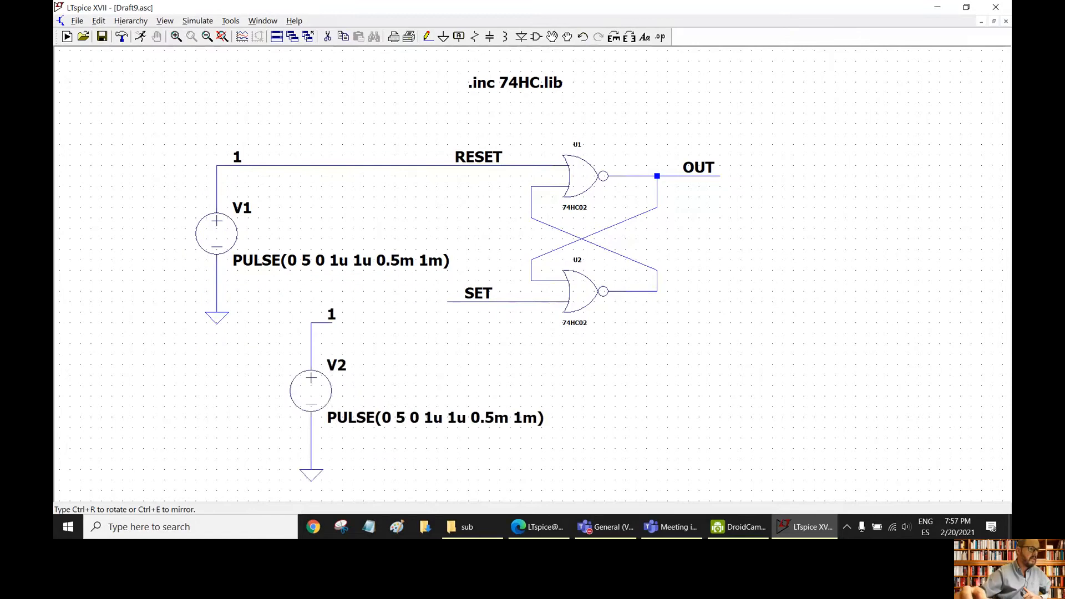
click(332, 358)
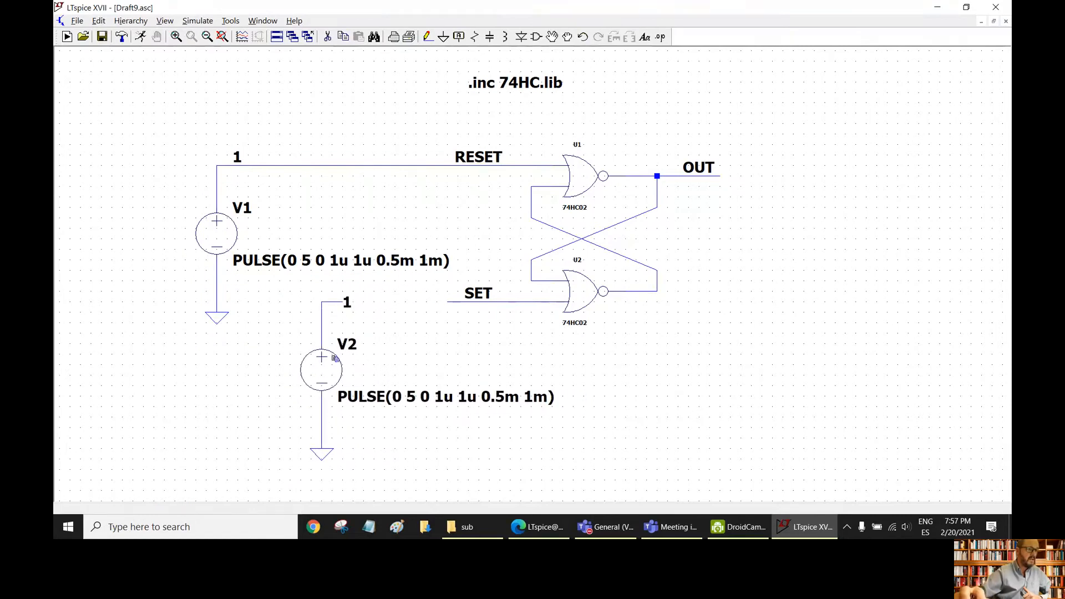
click(428, 37)
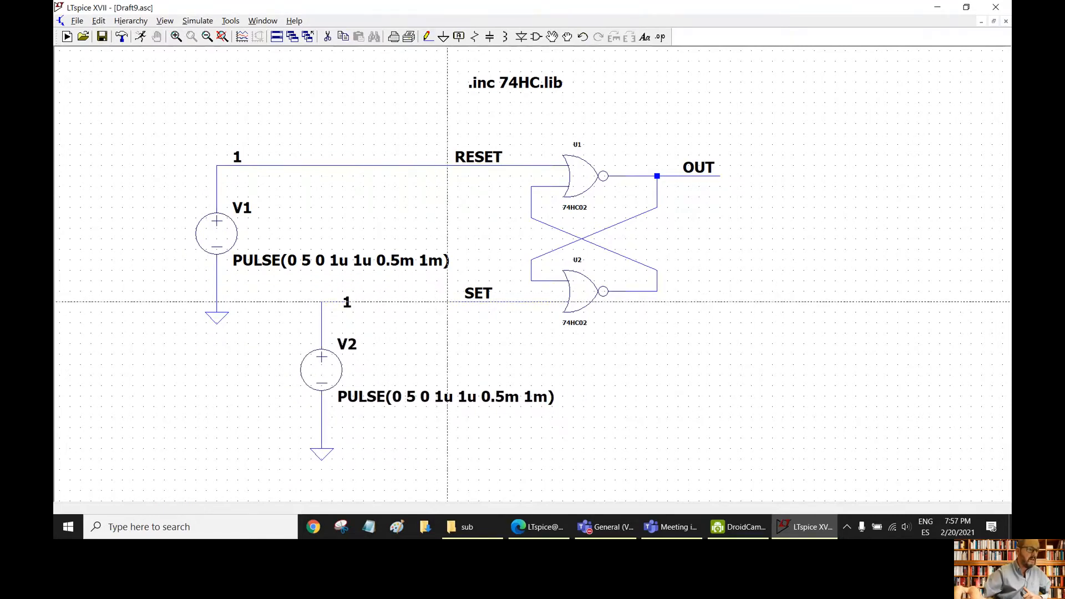
click(321, 302)
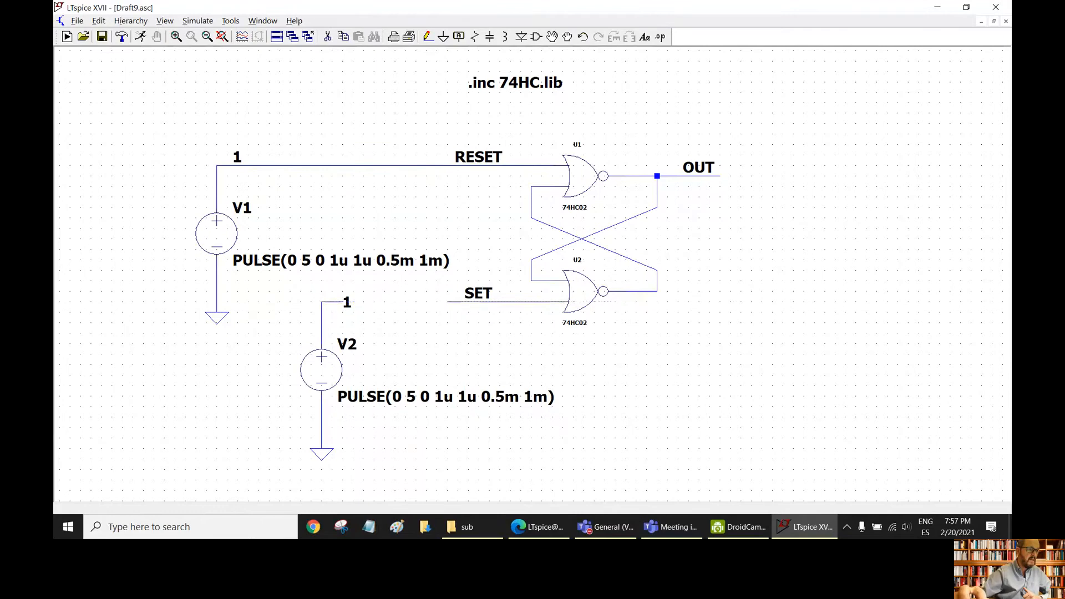
click(566, 302)
key(Escape)
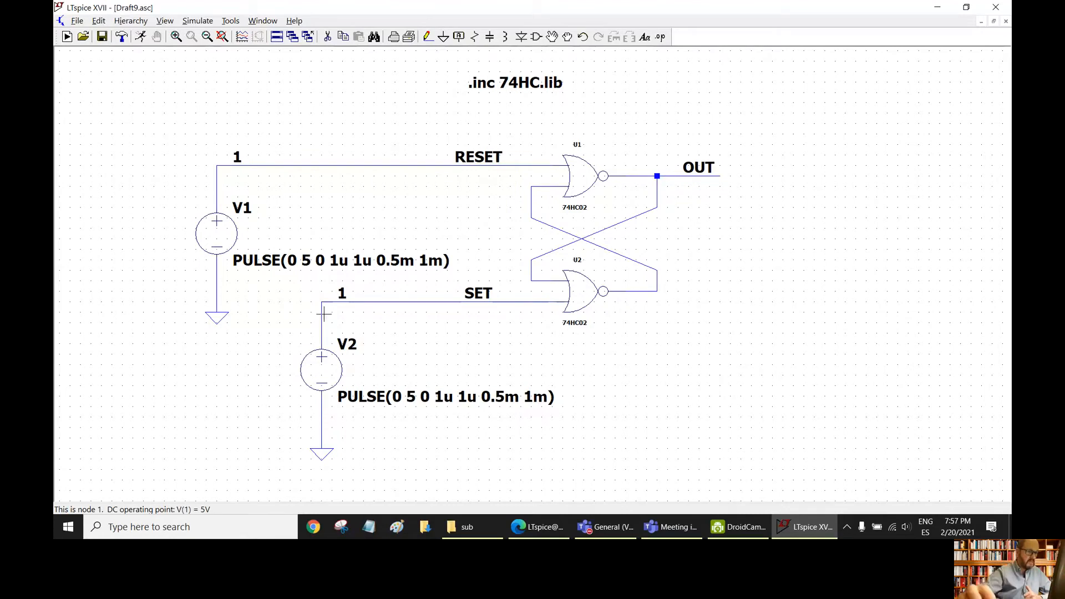
- Set the pulse delay of source V2 to 0.25m and apply it
right_click(379, 400)
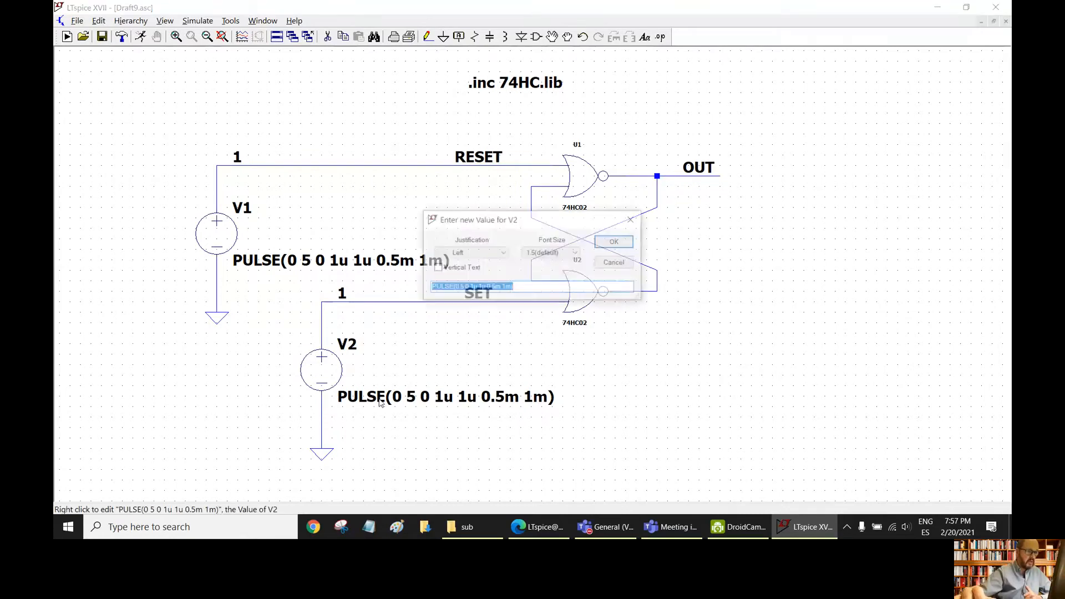
click(606, 264)
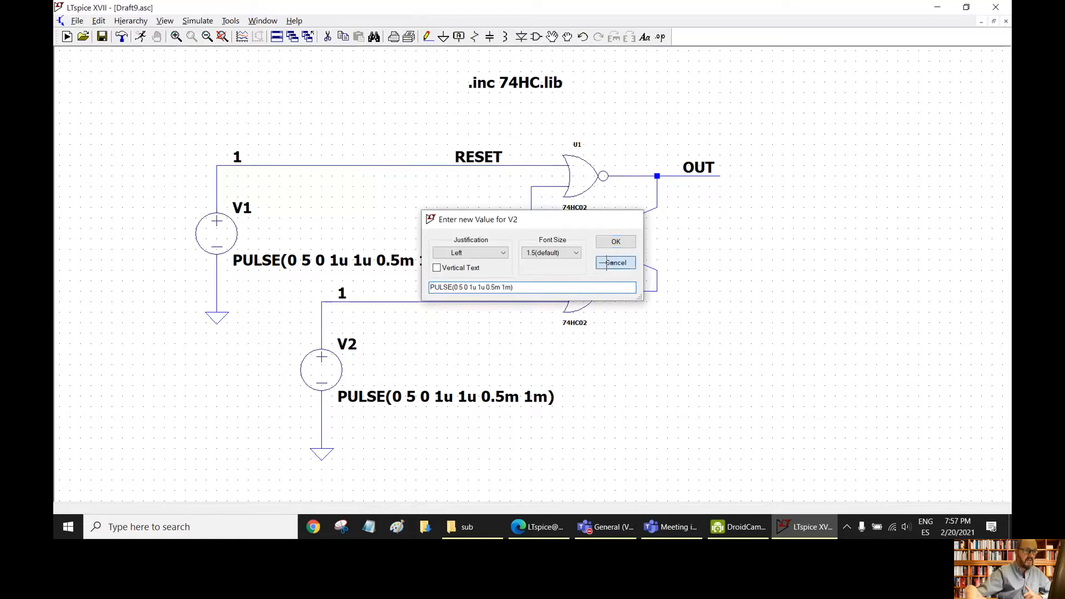
right_click(327, 371)
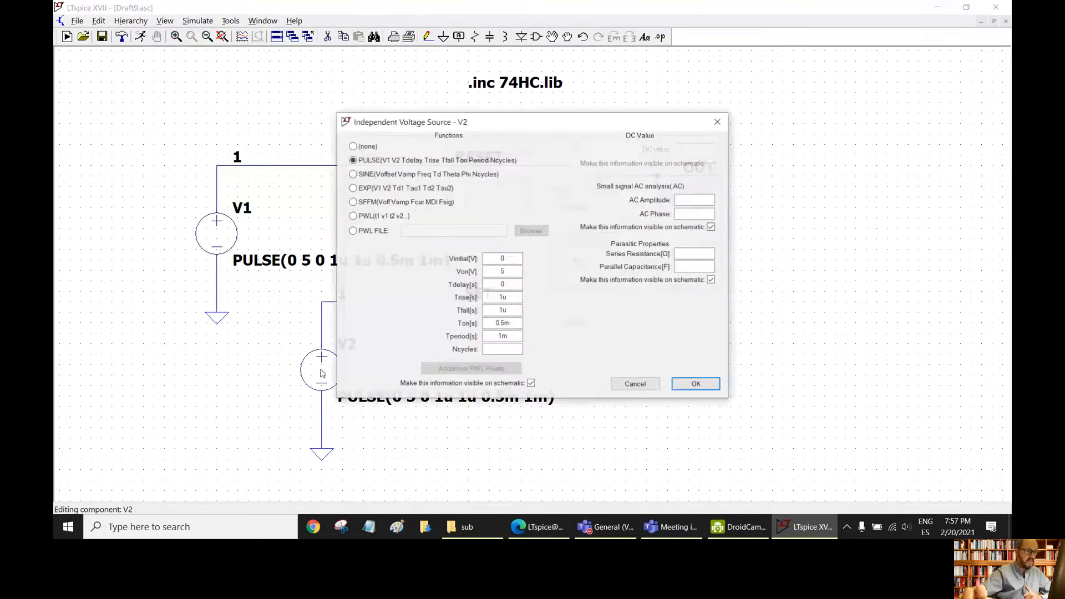
click(495, 285)
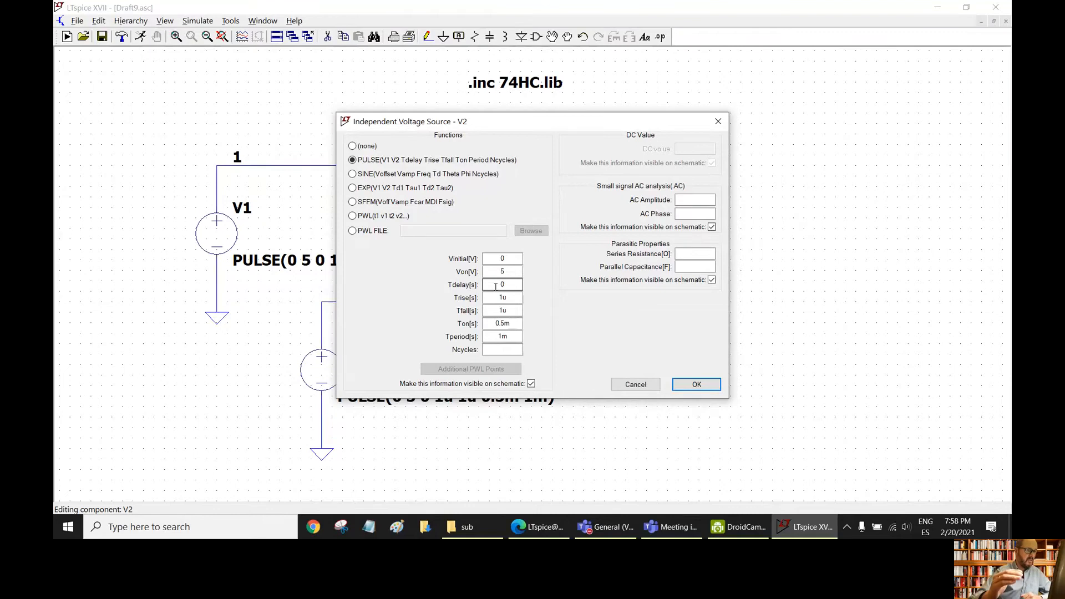
click(506, 283)
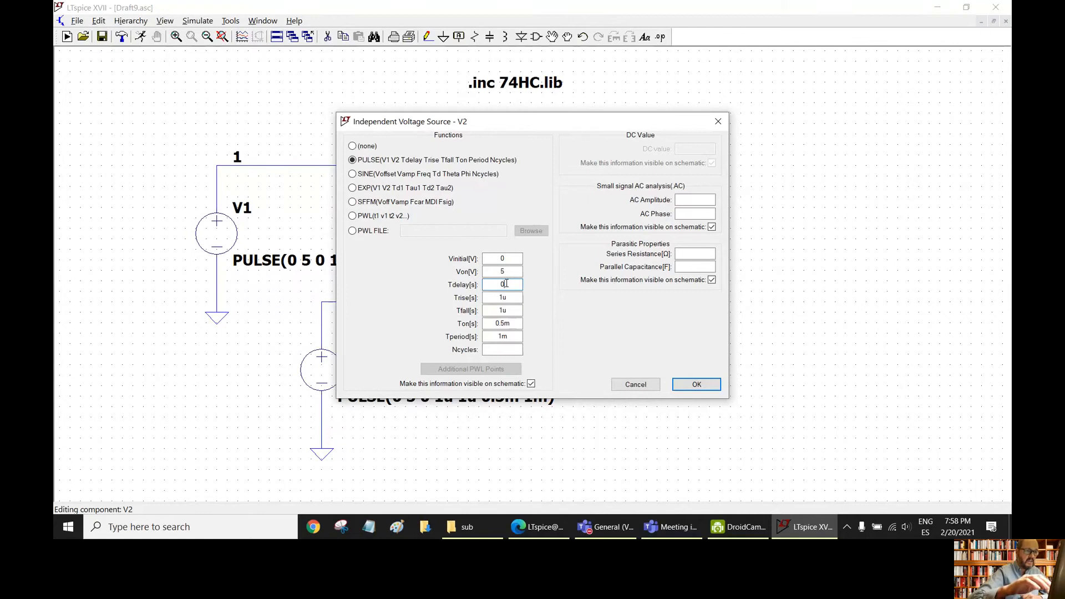
key(BackSpace)
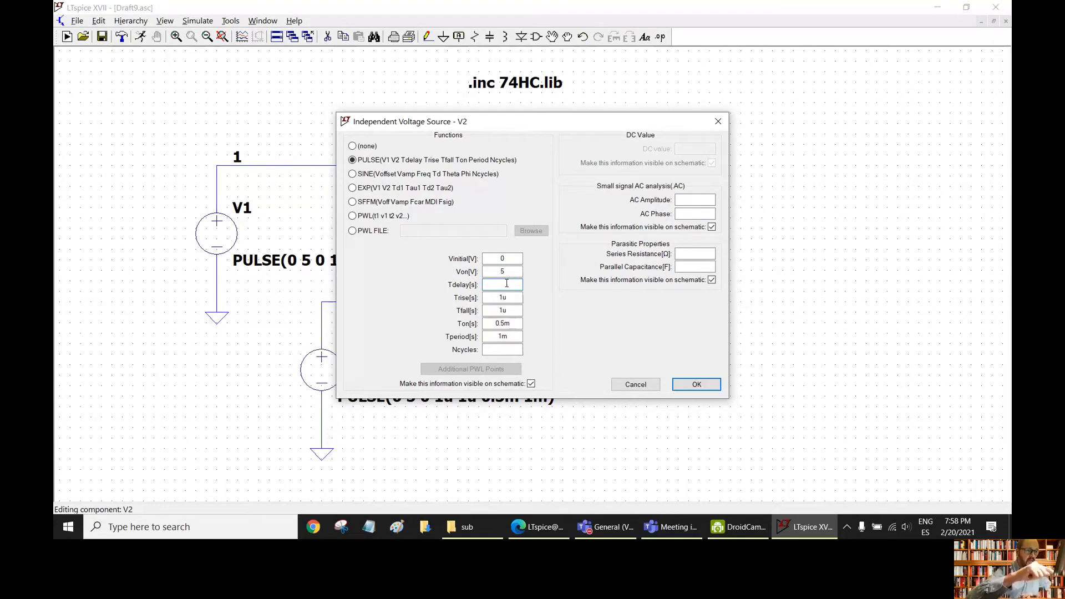
text(0)
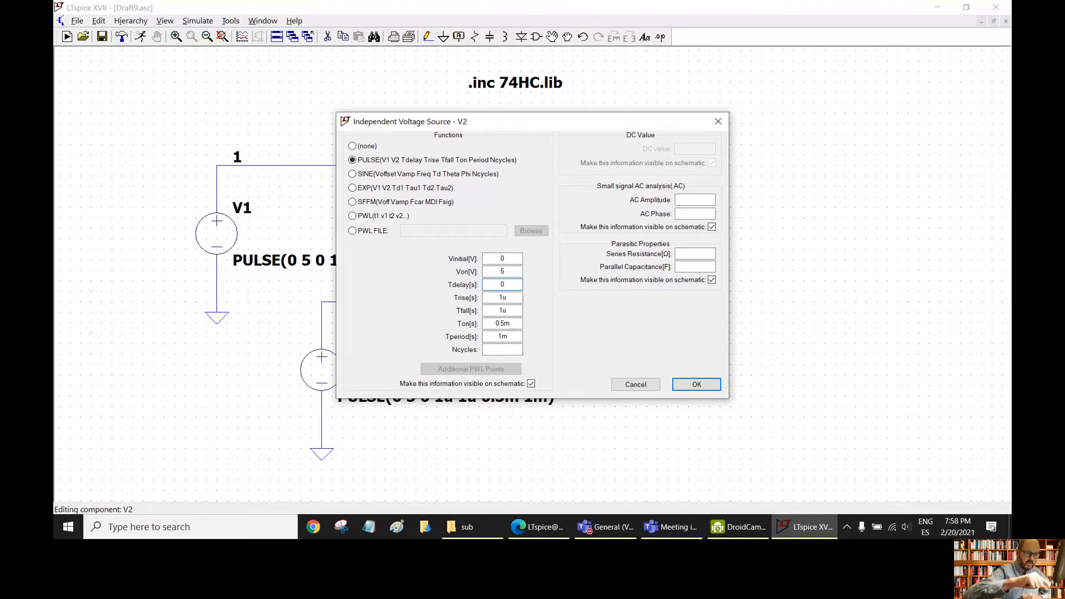
text(.25m)
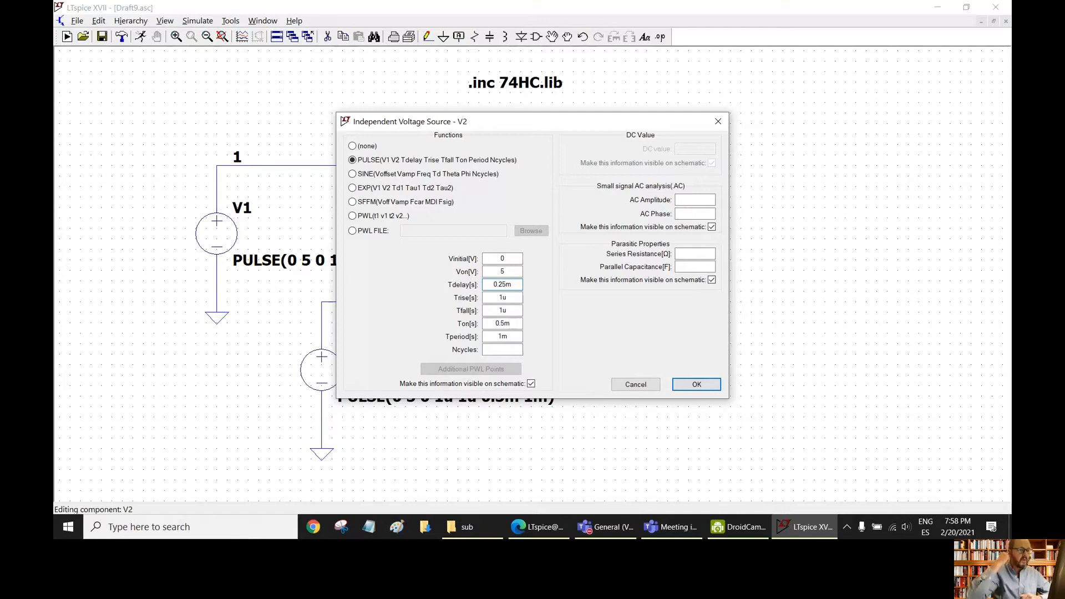
click(696, 385)
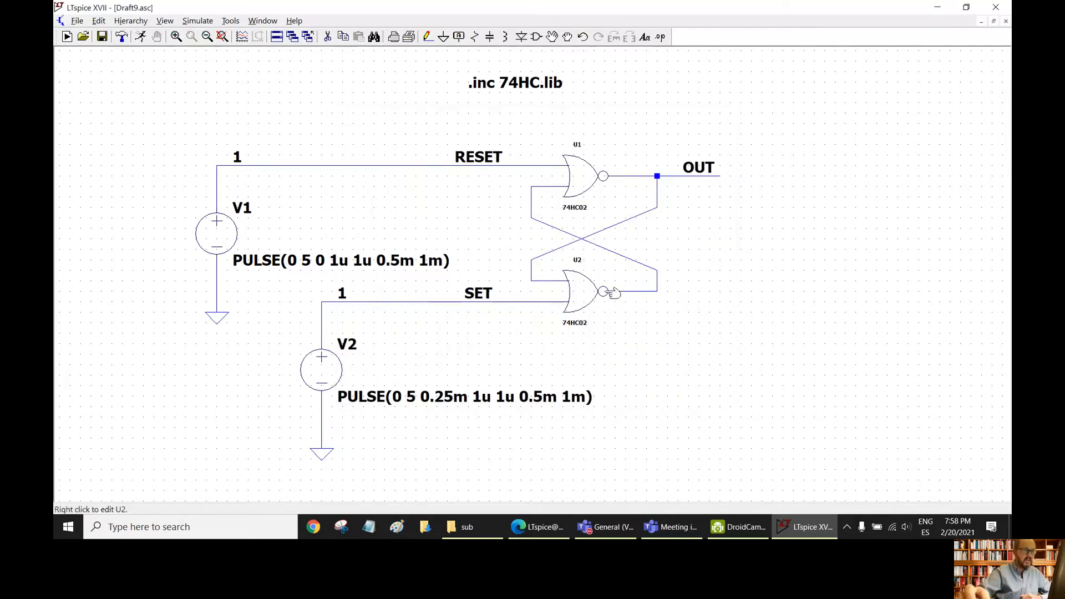
- Extend the OUT wire further away from gate U1 with a straight horizontal segment
click(427, 36)
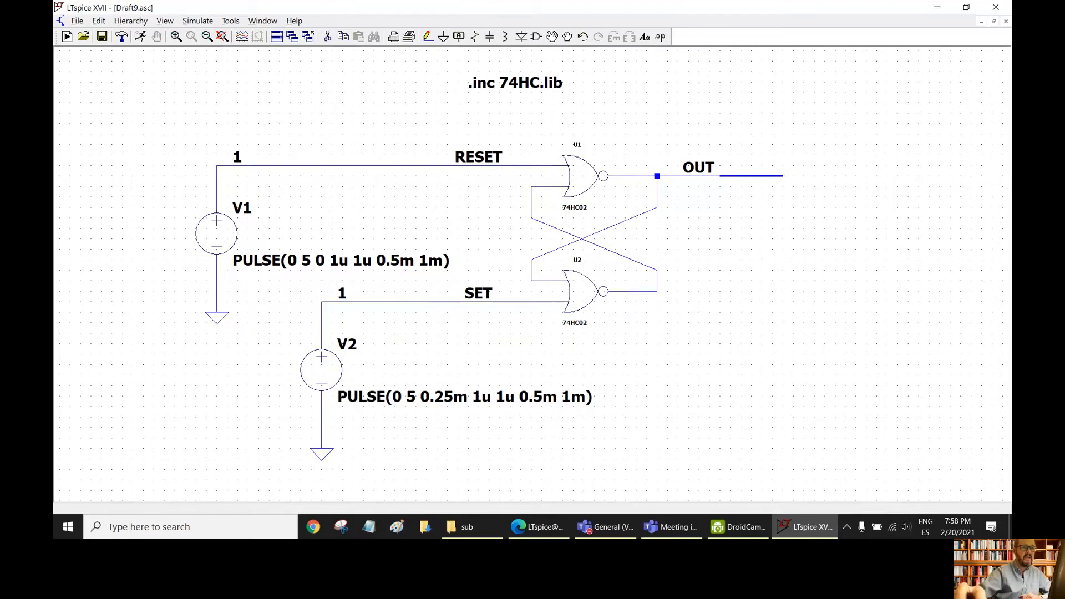
click(804, 176)
right_click(804, 176)
right_click(748, 218)
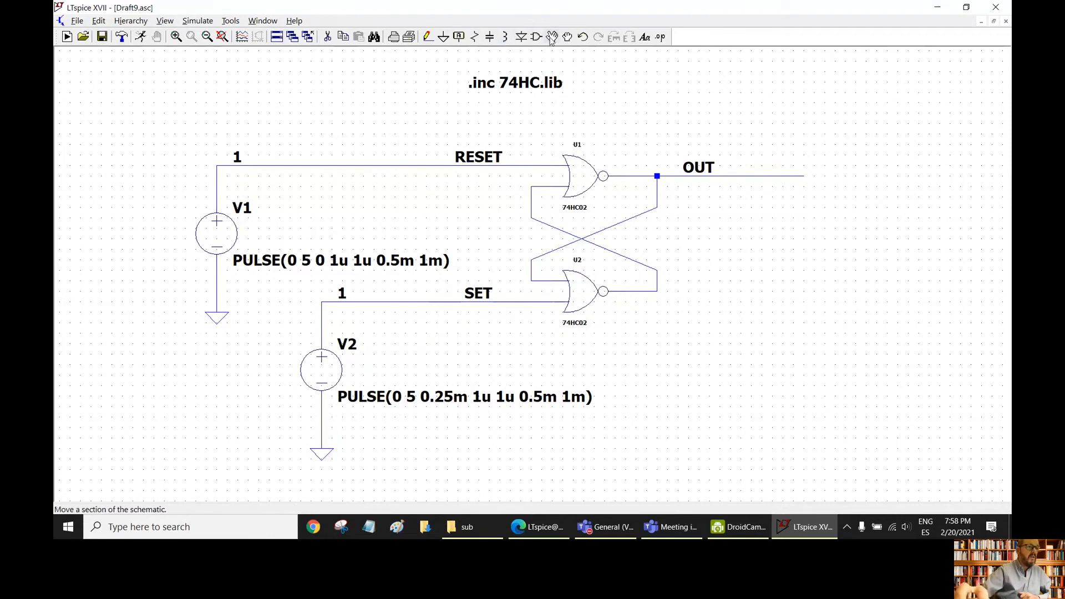
- Delete the two "1" labels on the wires above sources V1 and V2
click(326, 37)
click(237, 157)
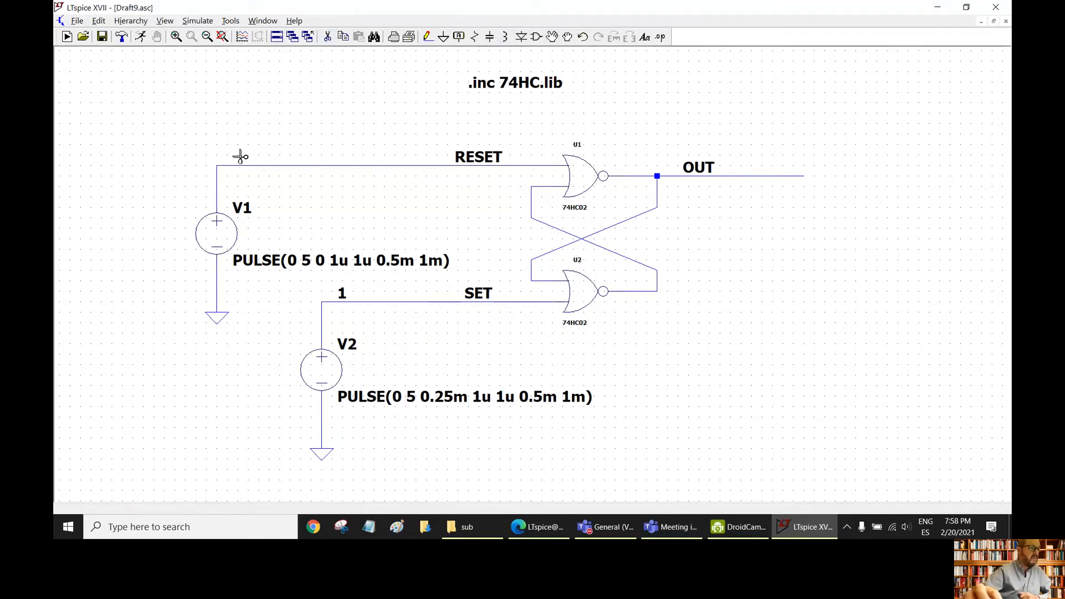
click(340, 287)
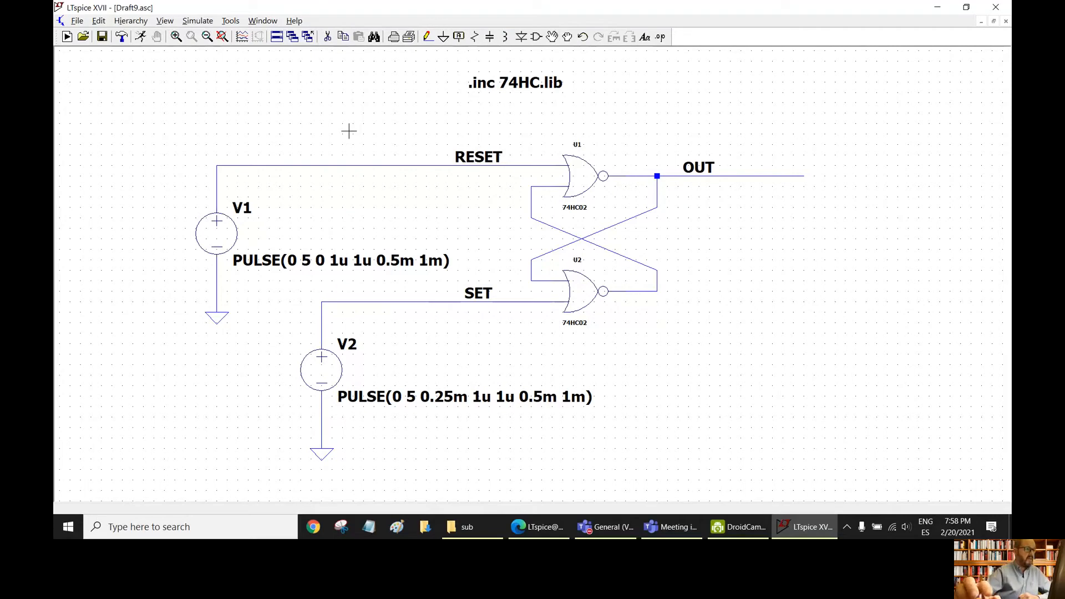
- Set up a transient analysis with stop time 3m and the initial operating point solution skipped, and place its directive above V1
click(197, 21)
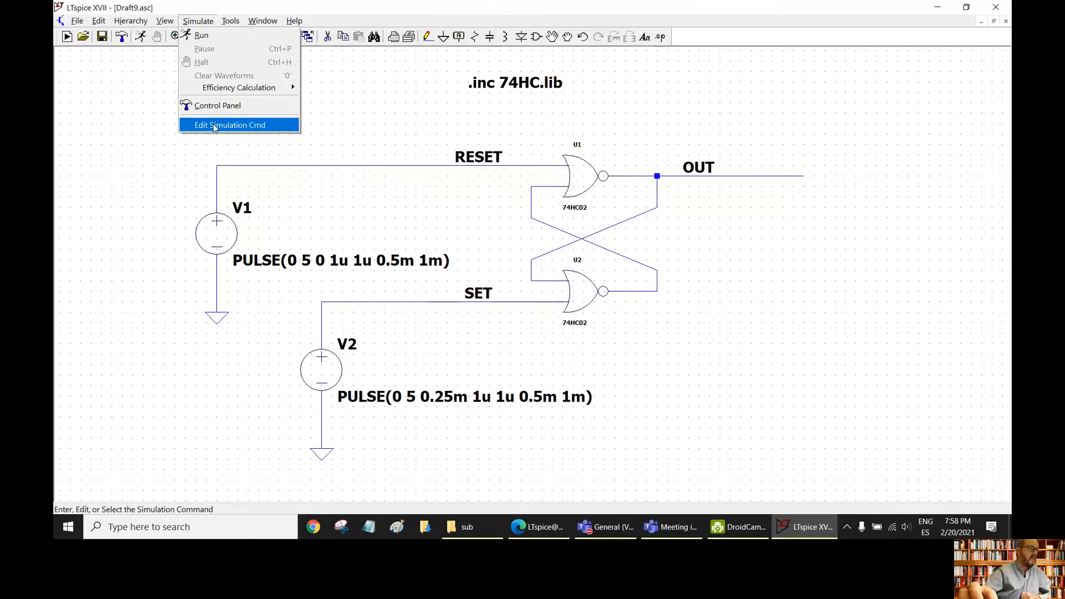
click(238, 127)
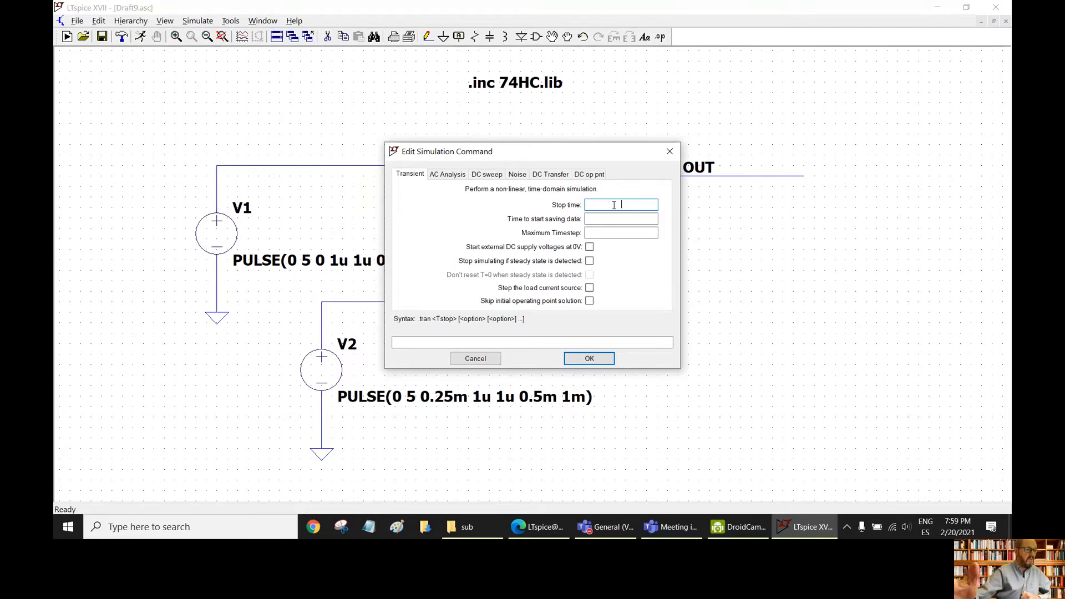
text(3)
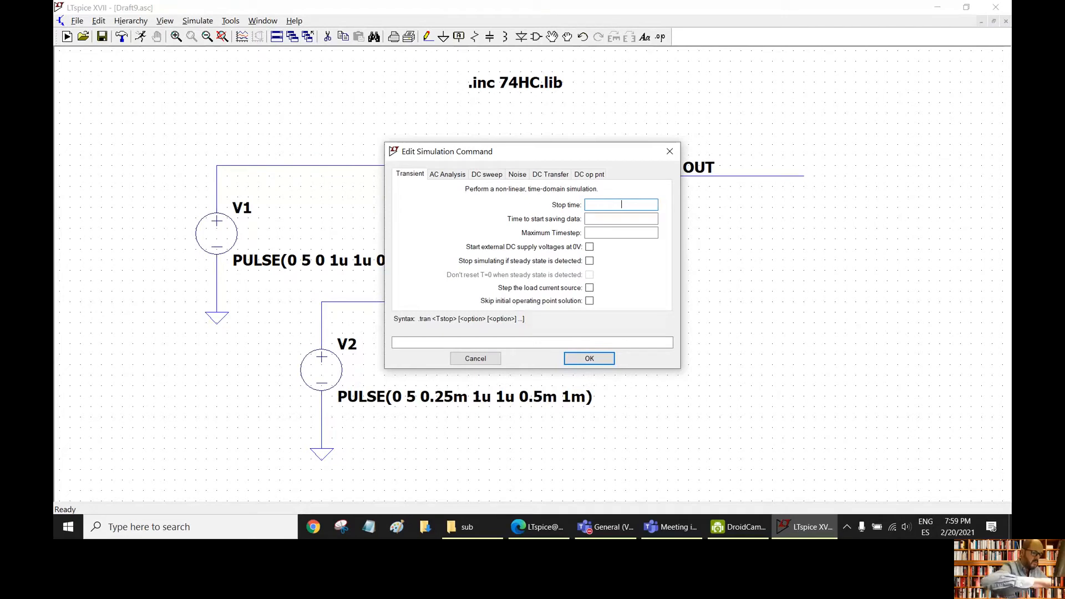
text(m)
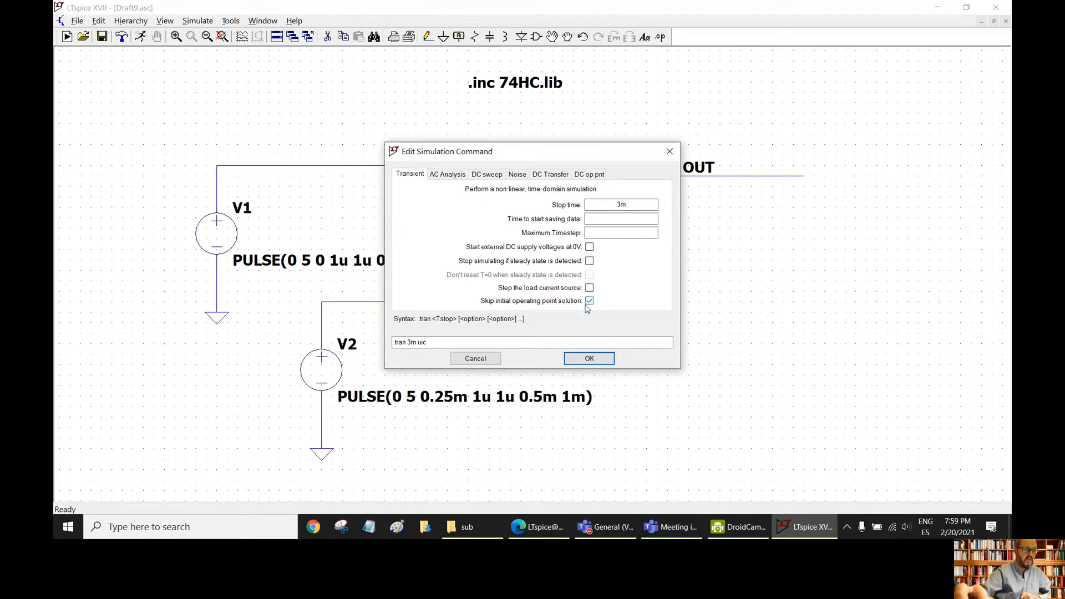
click(589, 360)
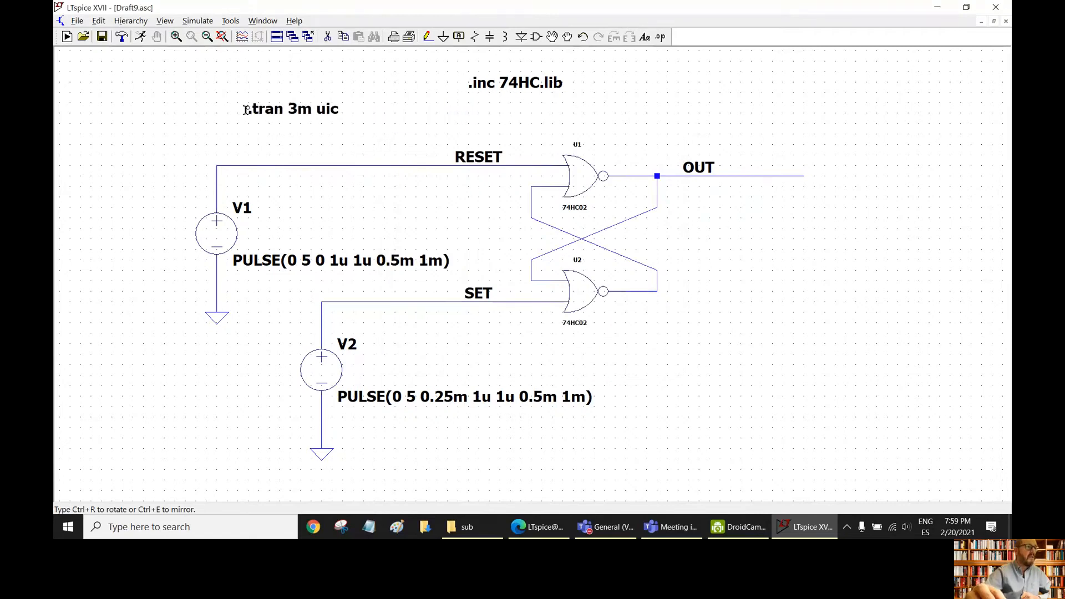
click(246, 109)
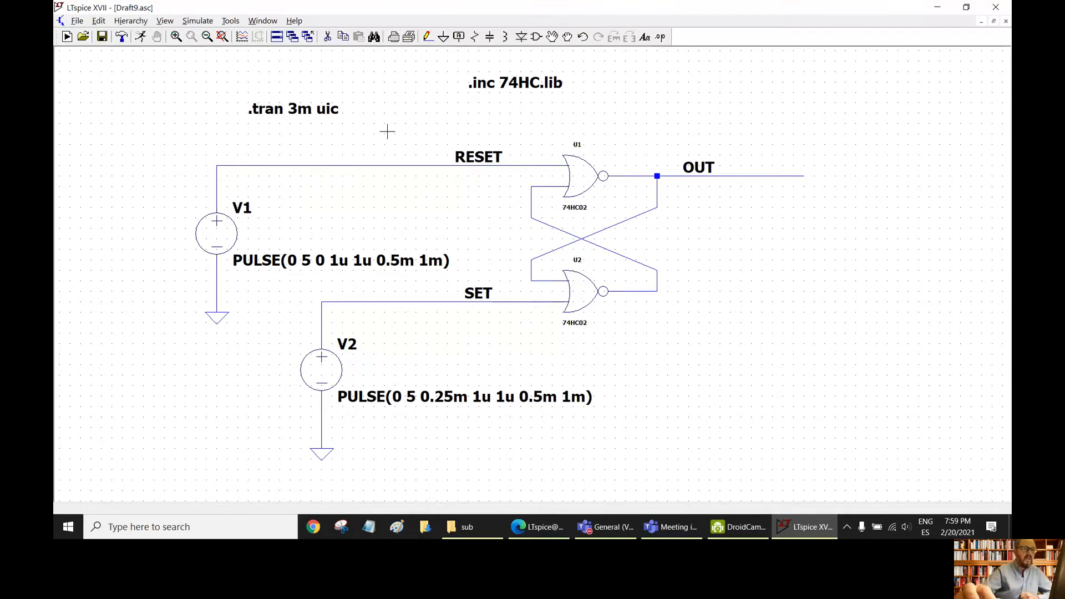
- Run the simulation and add two more plot panes to the waveform window
click(140, 37)
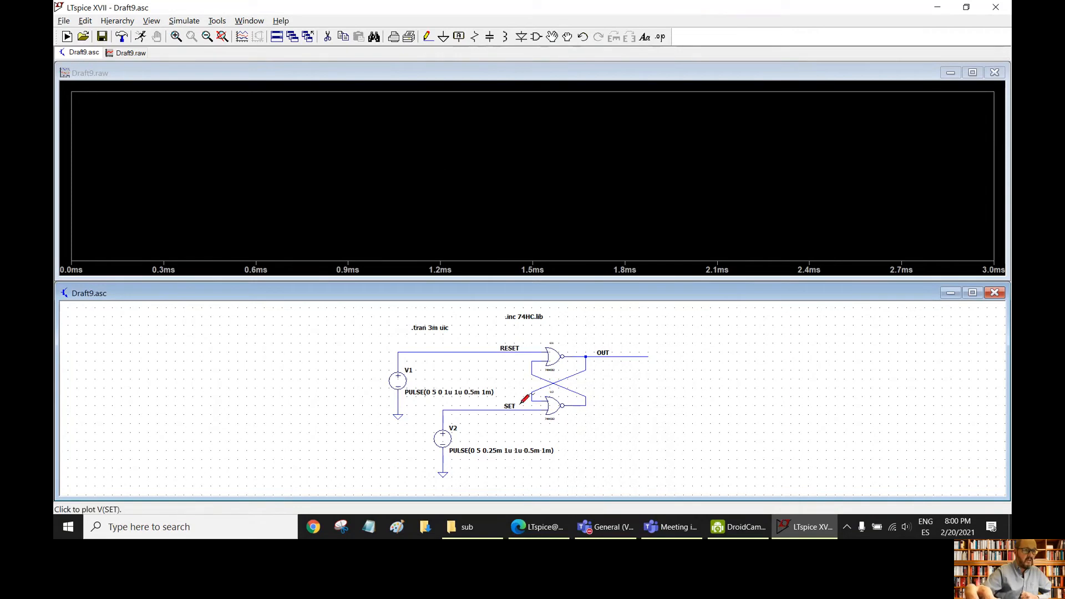
right_click(422, 152)
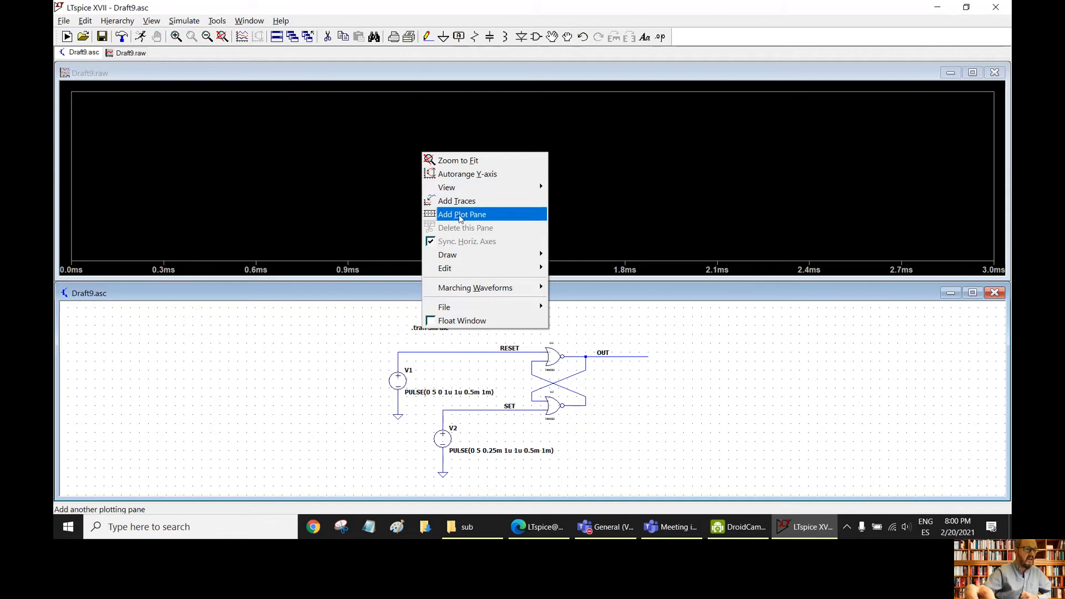
click(471, 219)
right_click(458, 136)
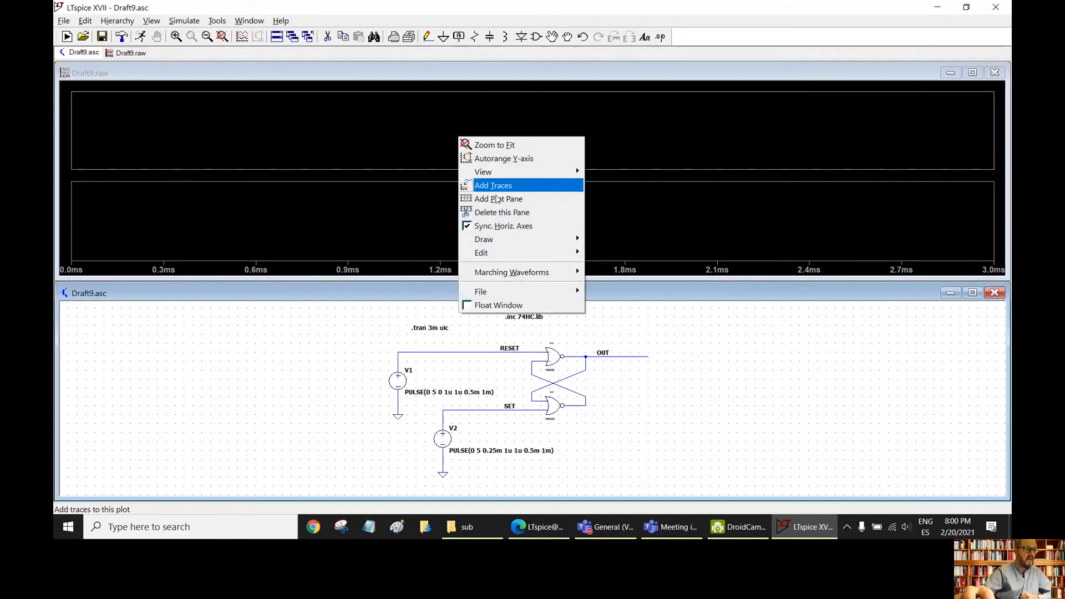
click(506, 199)
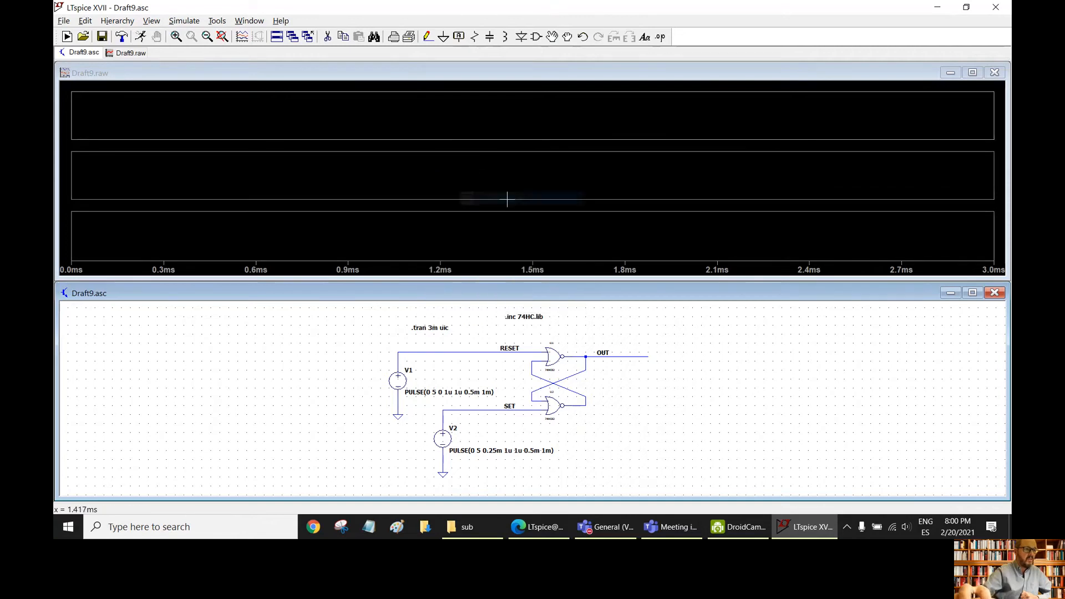
- Plot the RESET node voltage in the first plot pane
click(355, 118)
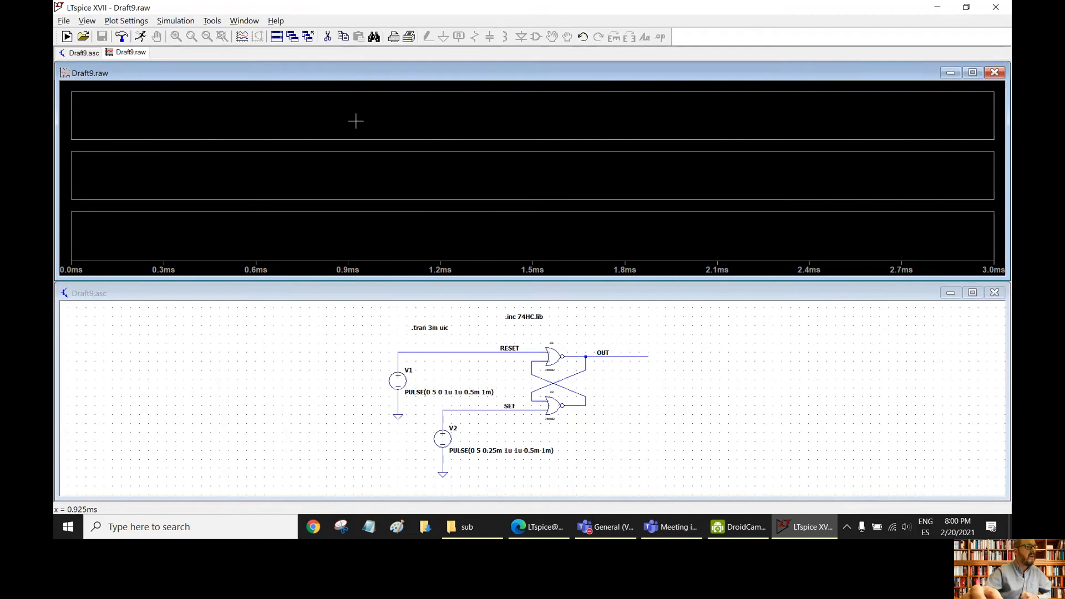
click(468, 361)
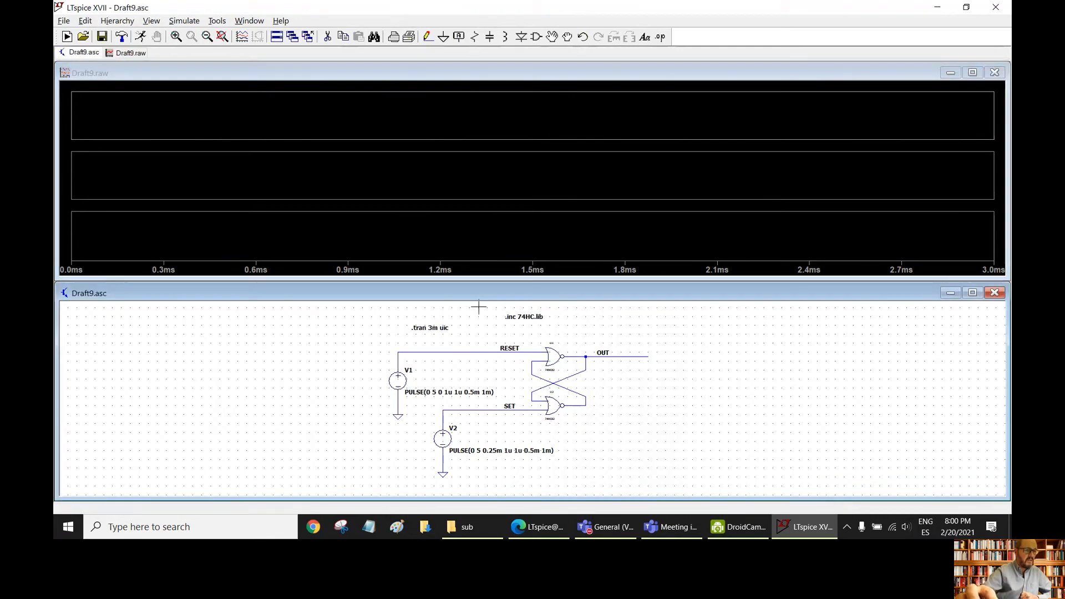
click(469, 351)
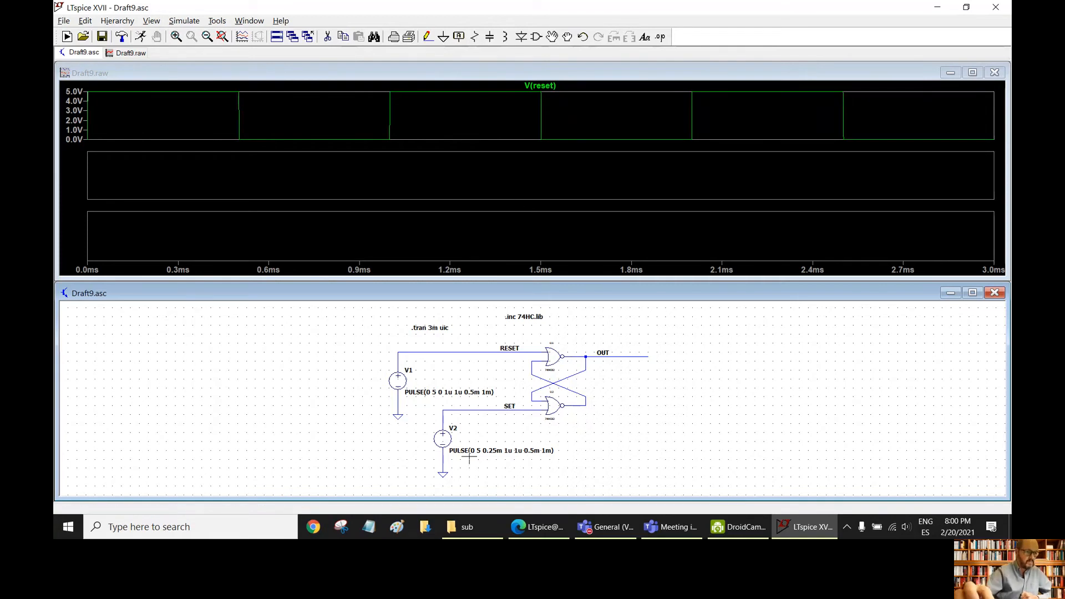
click(497, 408)
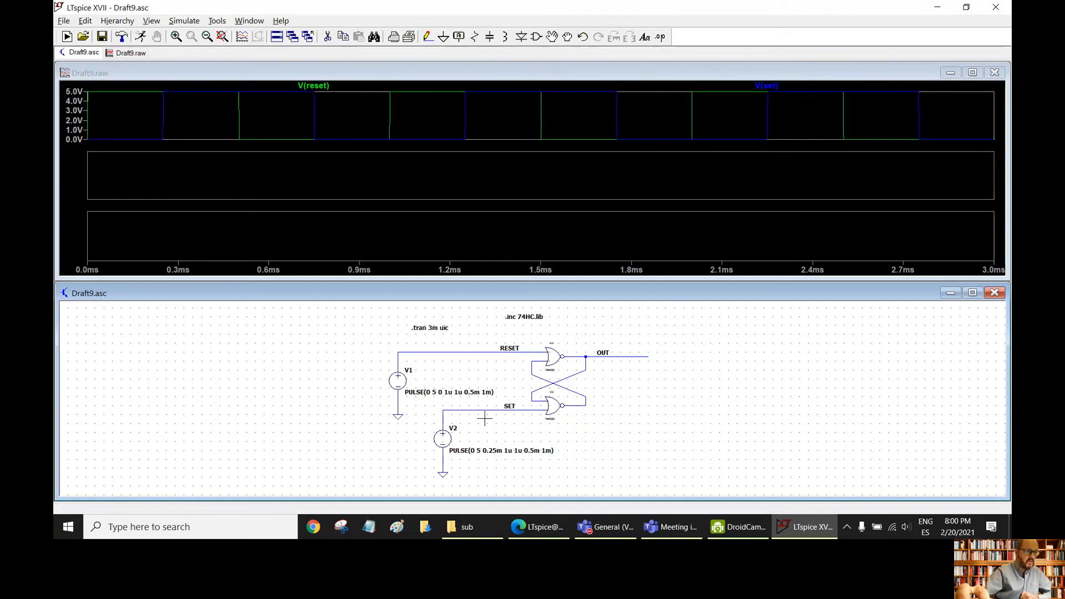
right_click(767, 87)
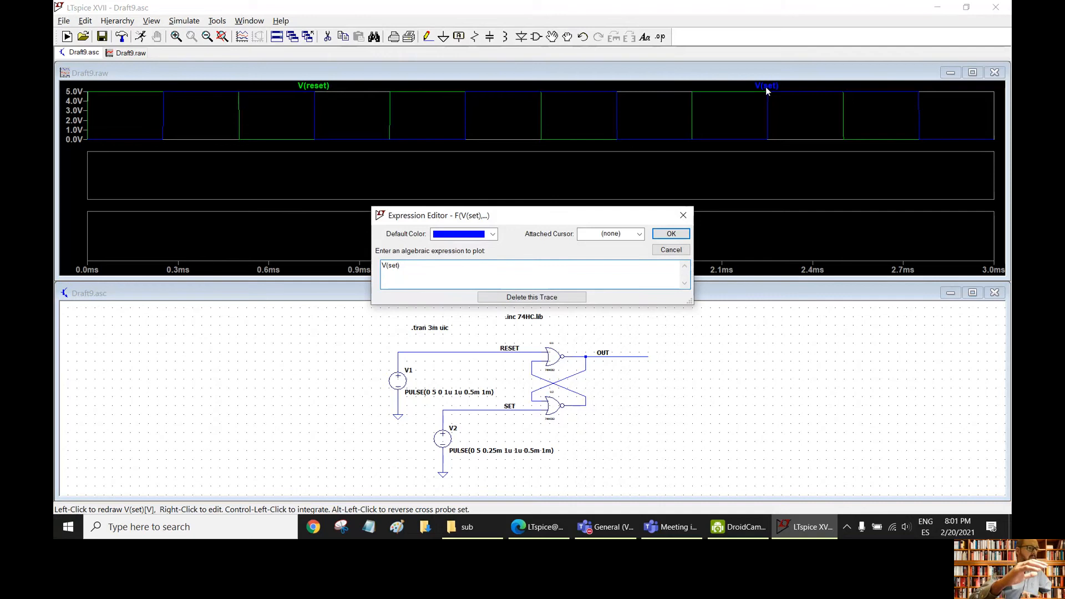
click(528, 297)
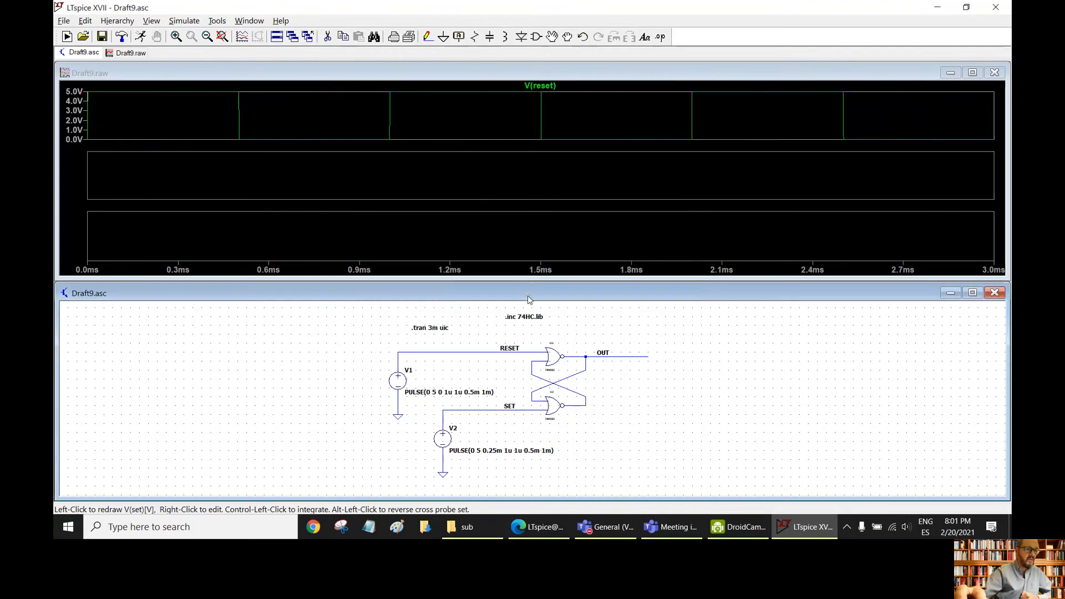
- Plot the SET node voltage in the second plot pane
click(420, 174)
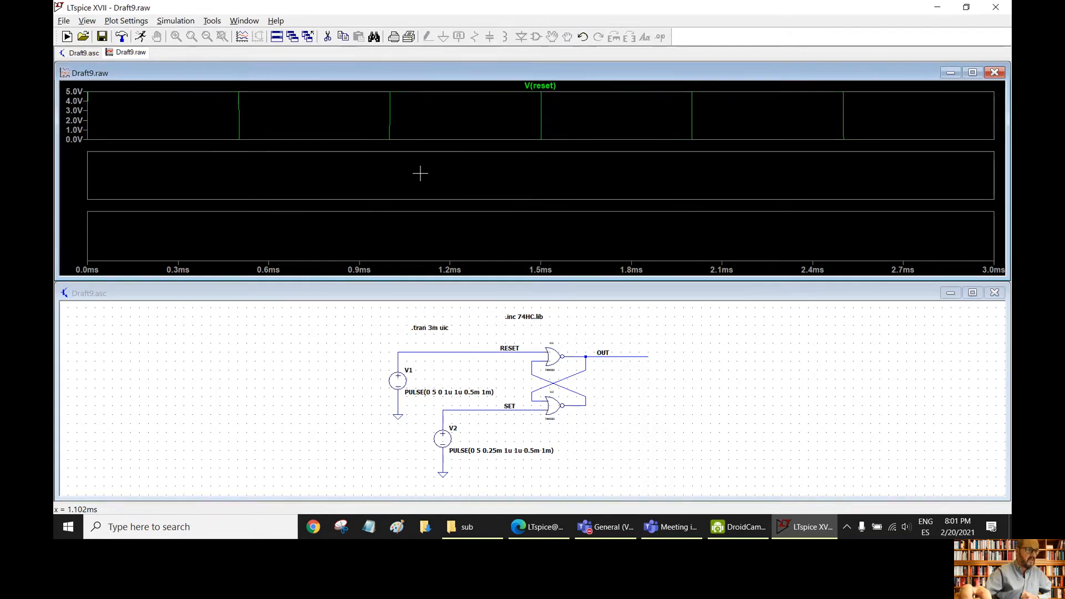
click(502, 386)
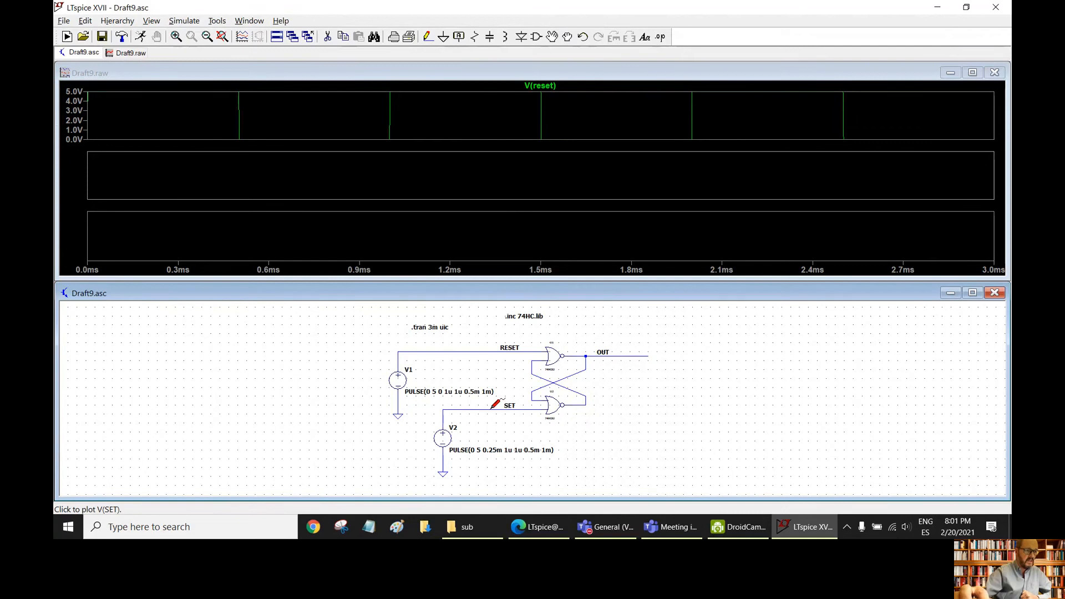
click(491, 408)
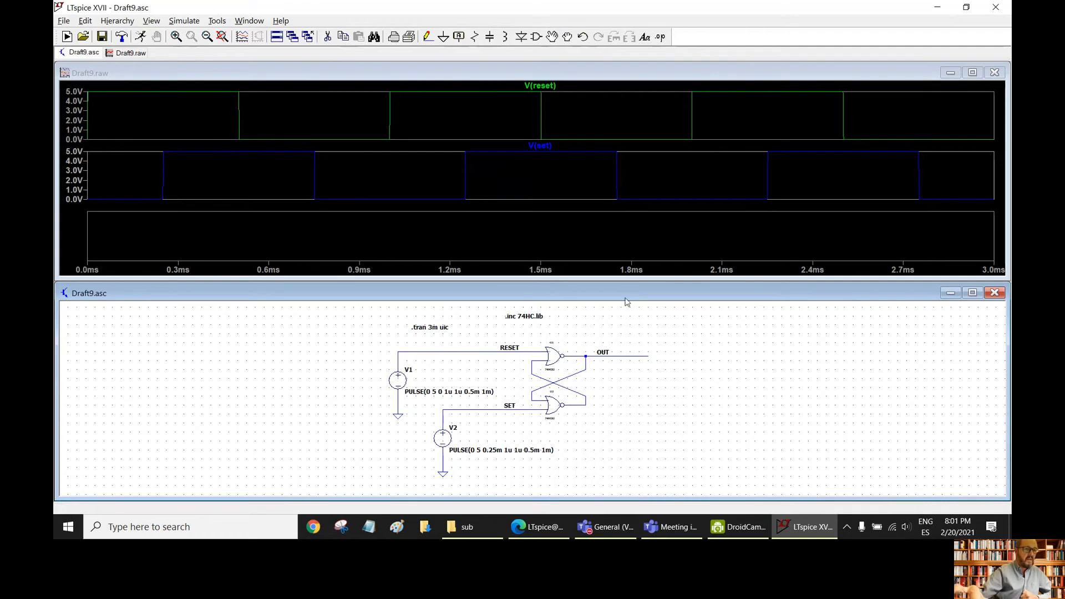
click(644, 349)
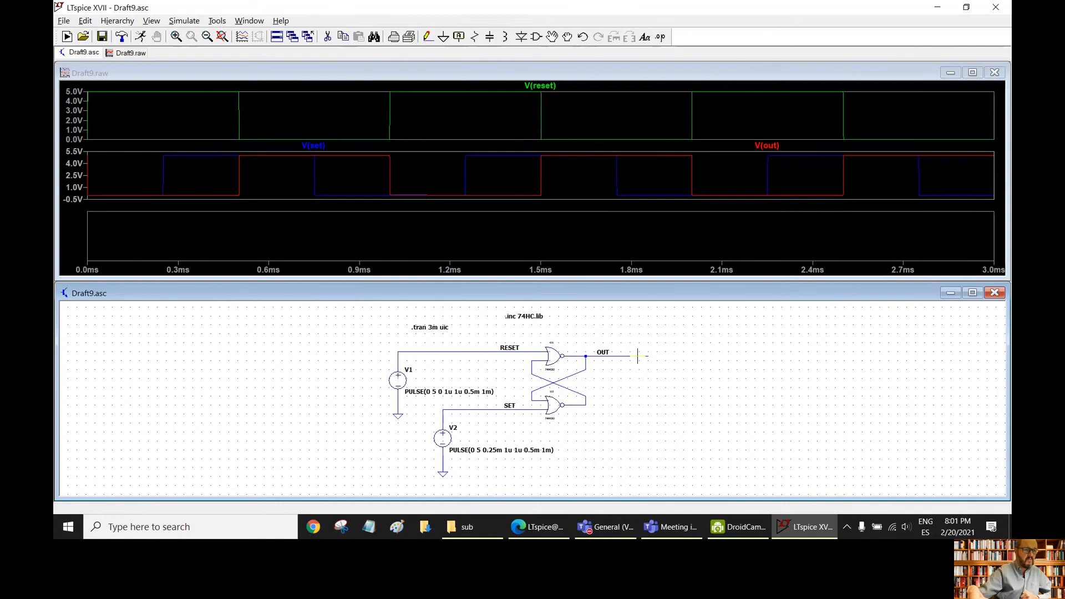
right_click(768, 146)
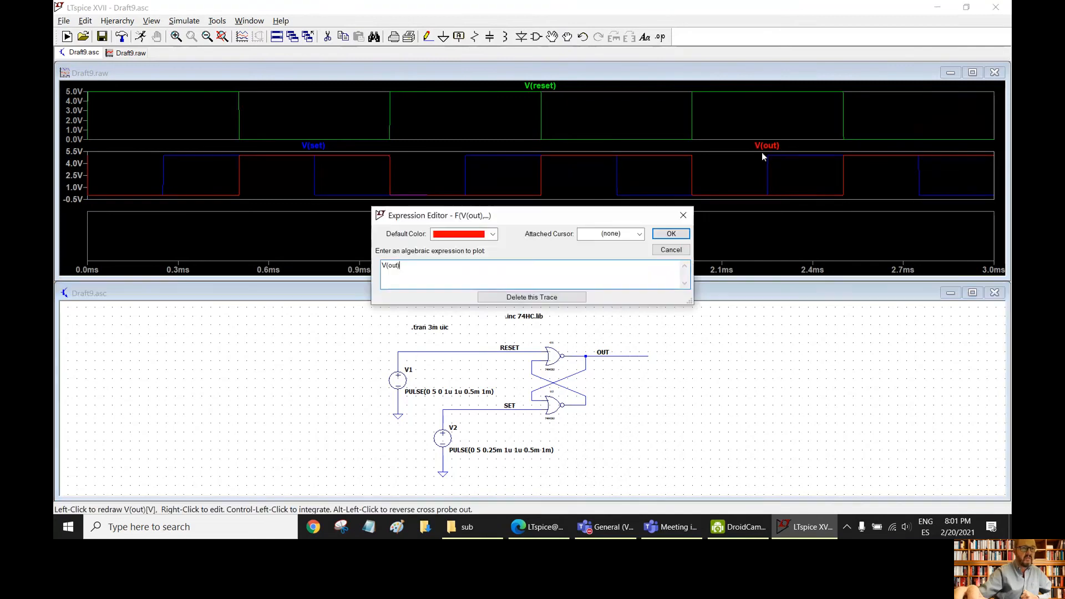
click(521, 298)
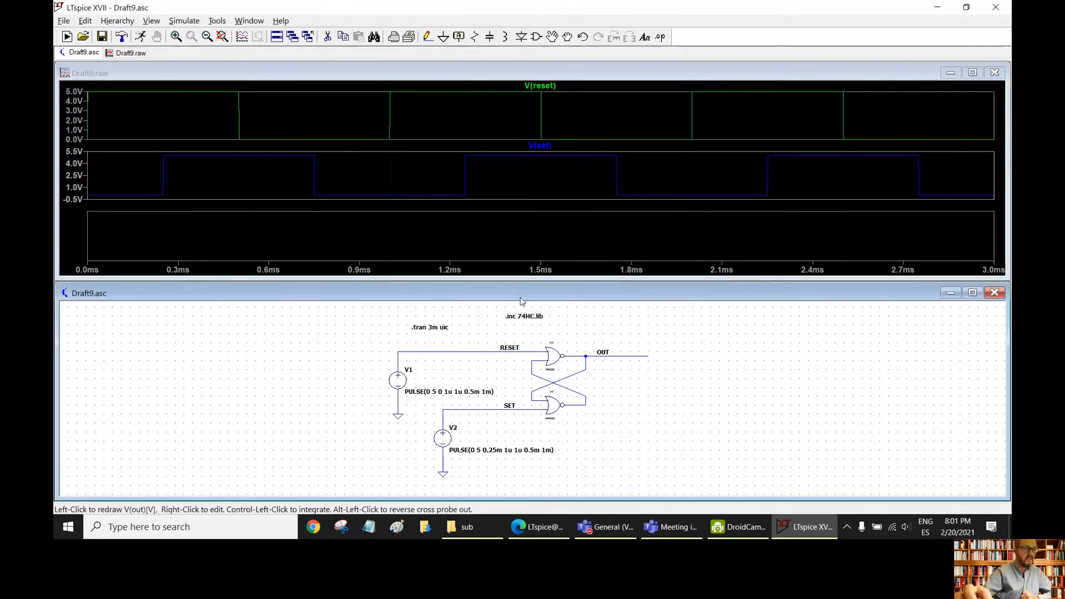
- Plot the OUT node voltage in the third plot pane and maximize the waveform window
click(514, 232)
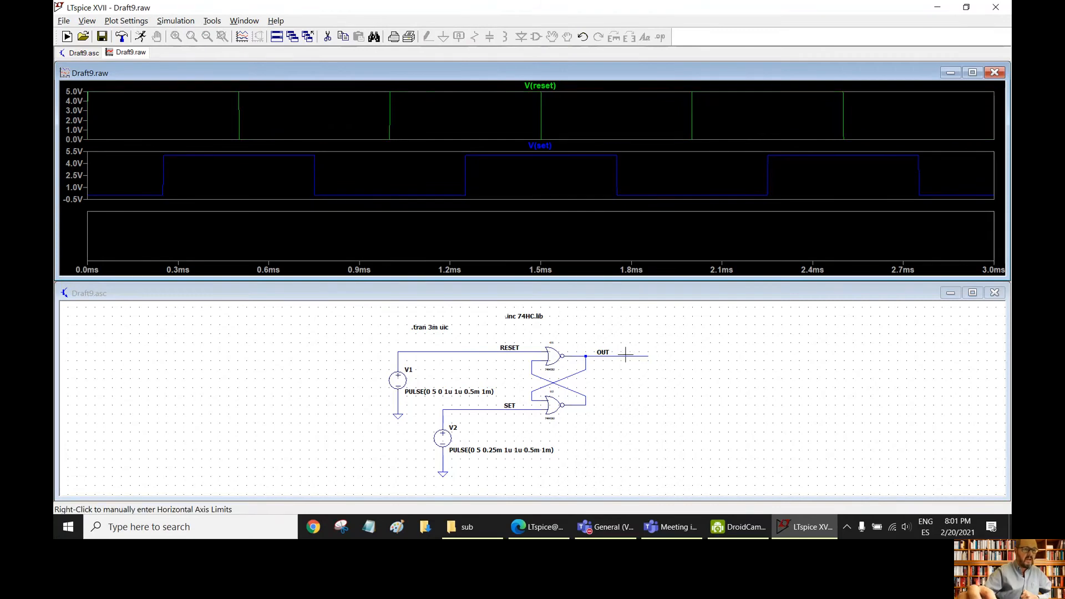
click(641, 340)
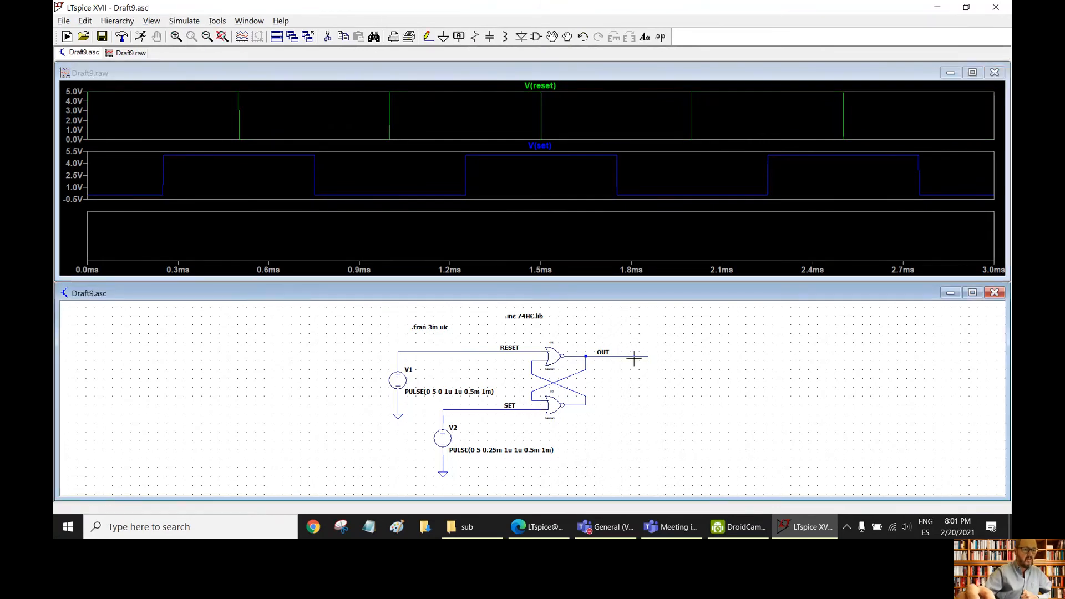
click(638, 355)
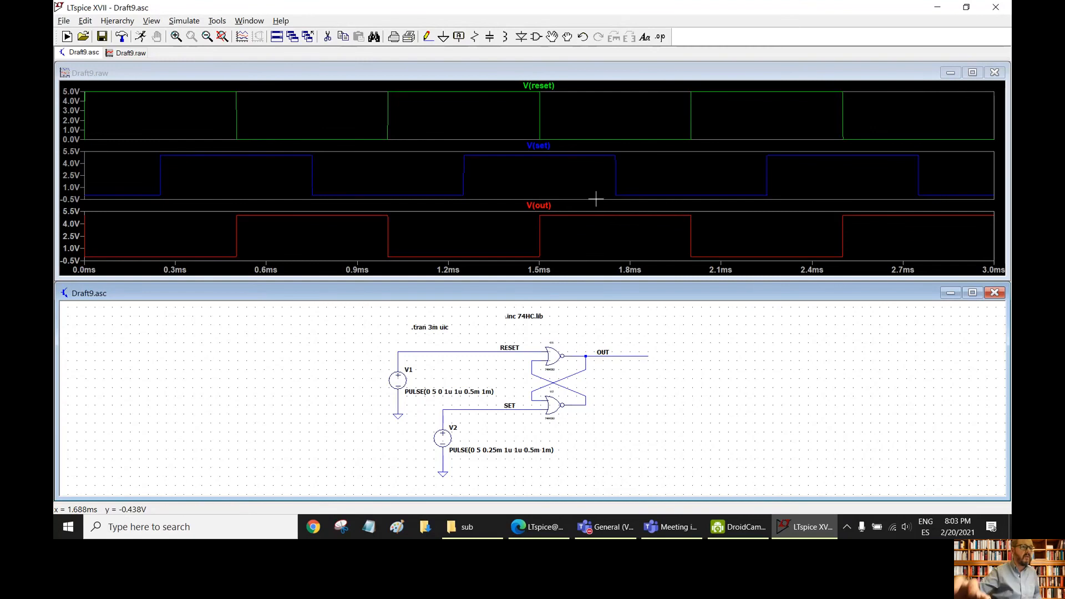
double_click(549, 73)
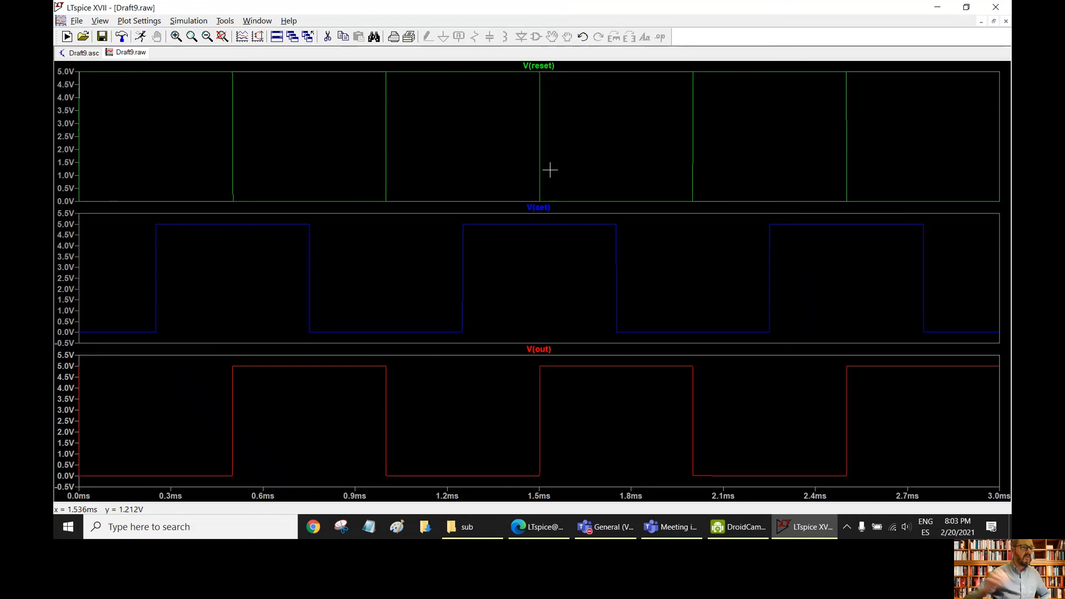
- Return to the schematic and move the .inc 74HC.lib directive level with the .tran 3m uic directive, above the RESET wire
click(66, 53)
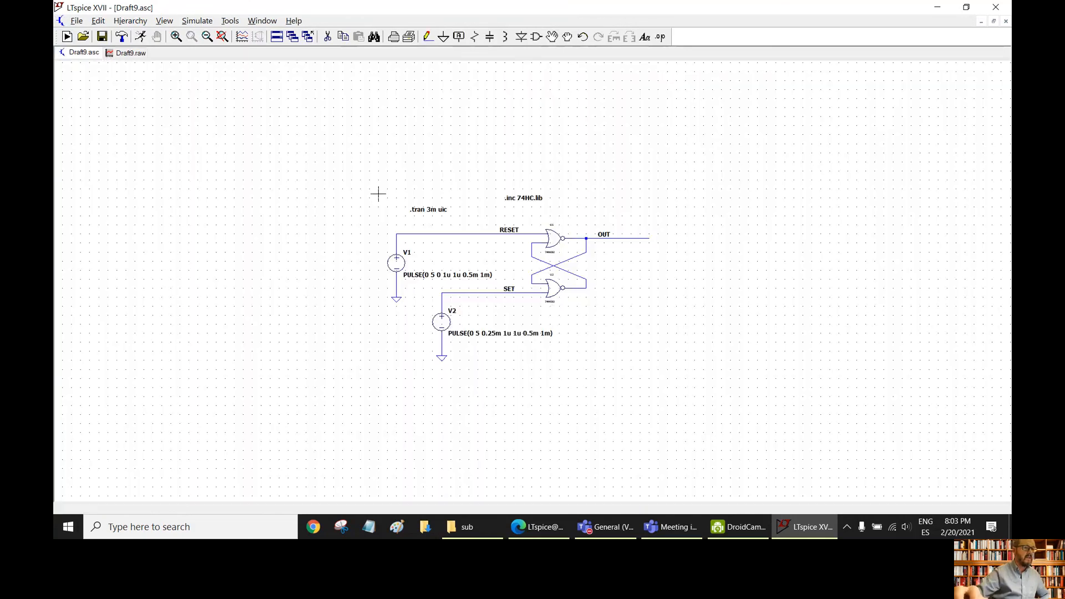
key(space)
click(222, 36)
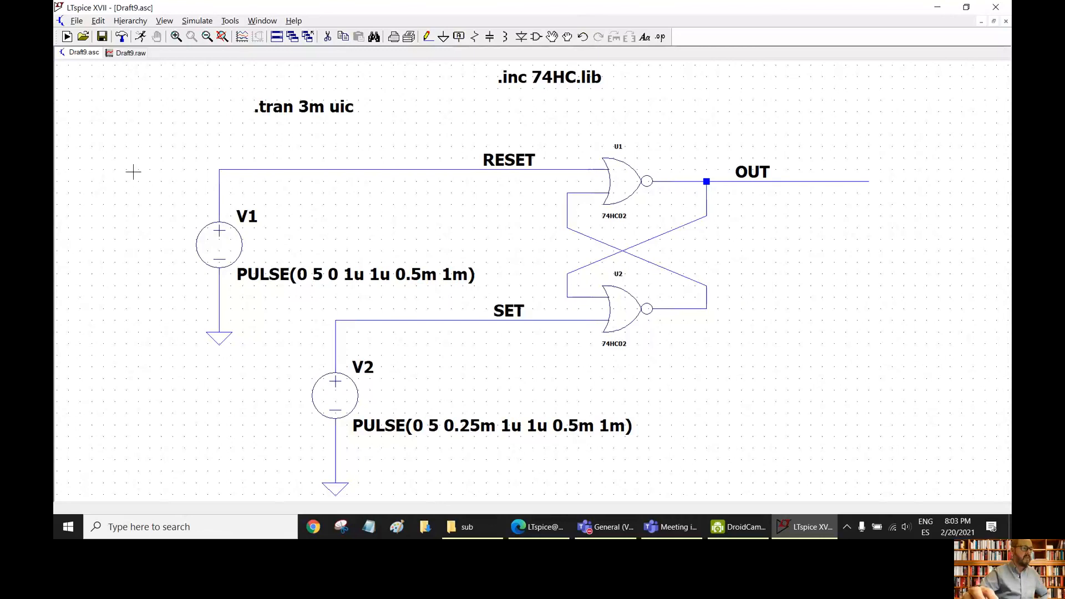
drag(128, 147, 180, 145)
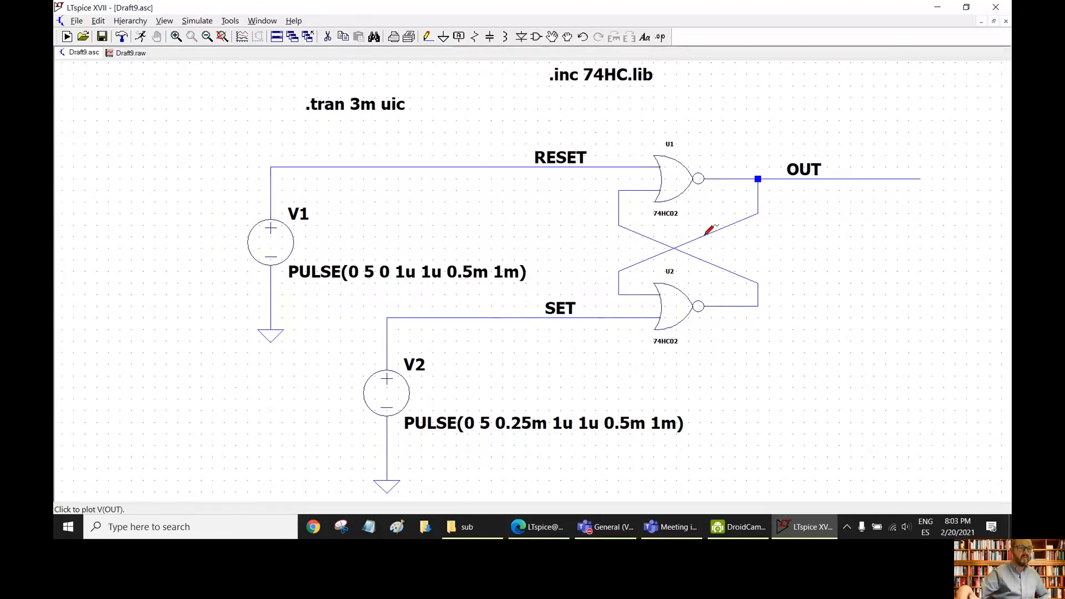
click(551, 37)
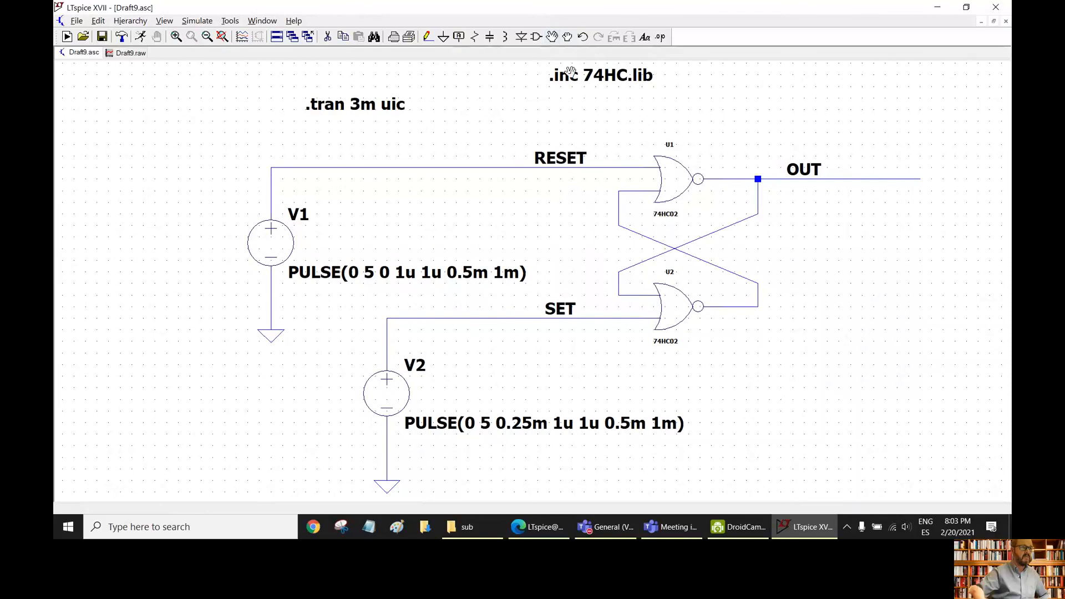
click(548, 75)
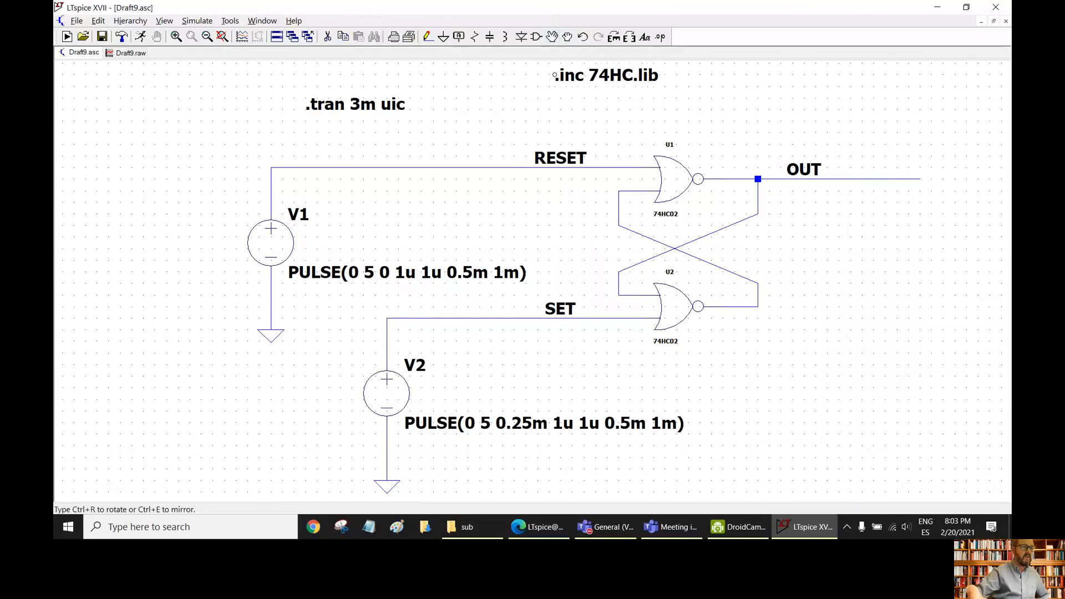
click(513, 104)
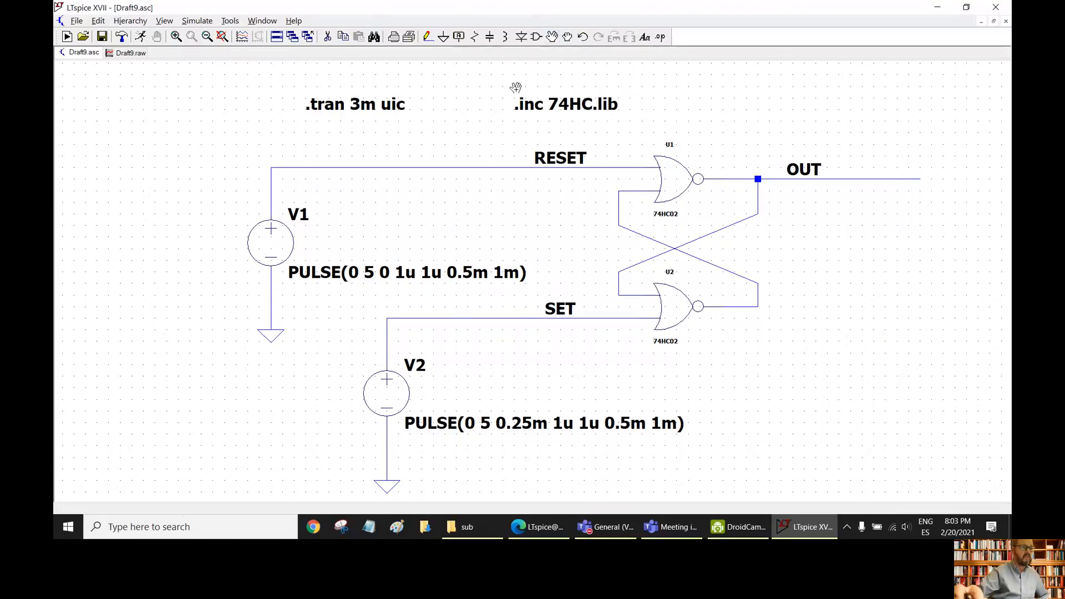